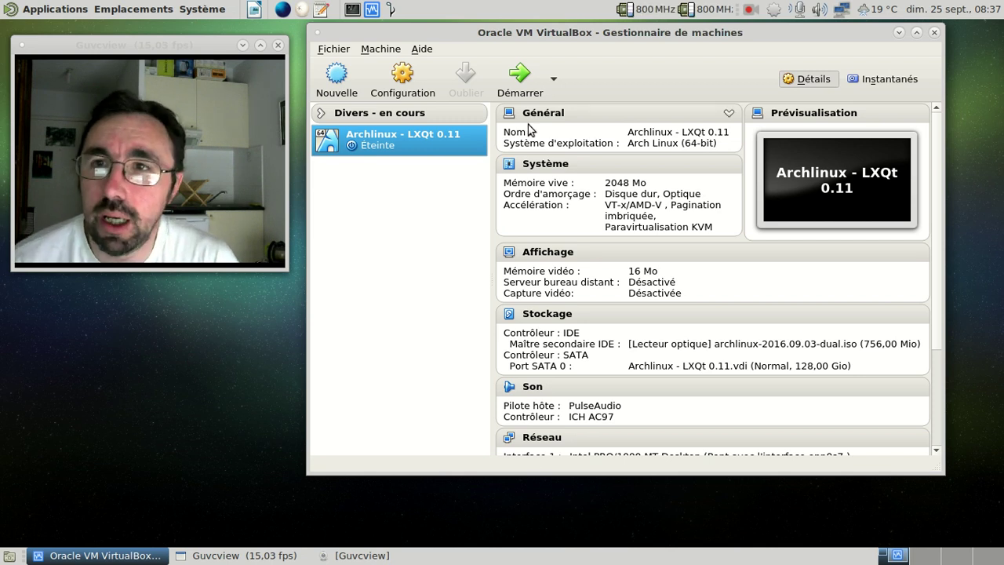
Start the Archlinux - LXQt 0.11 VM and boot its default GRUB entry
left_click(531, 74)
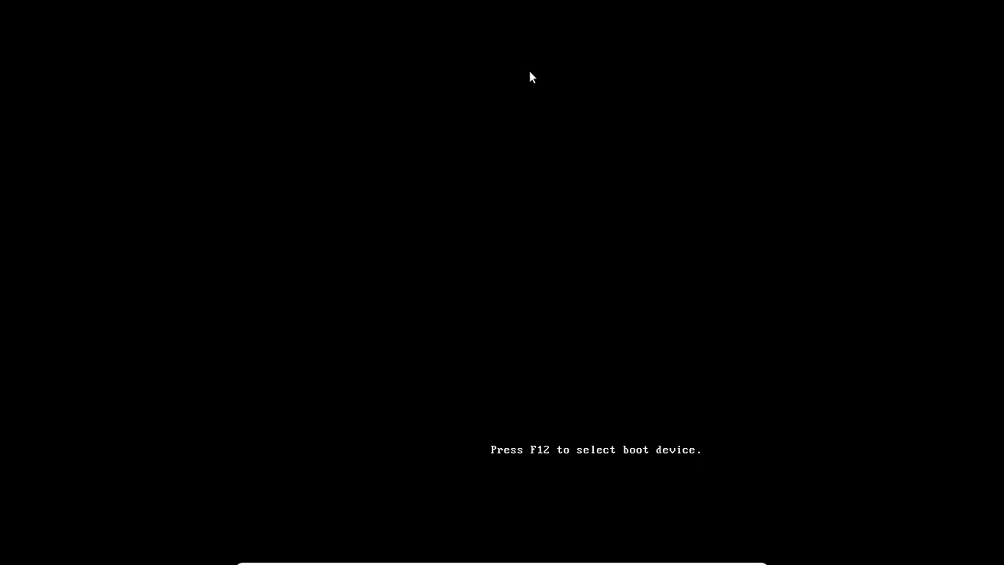
key("Return")
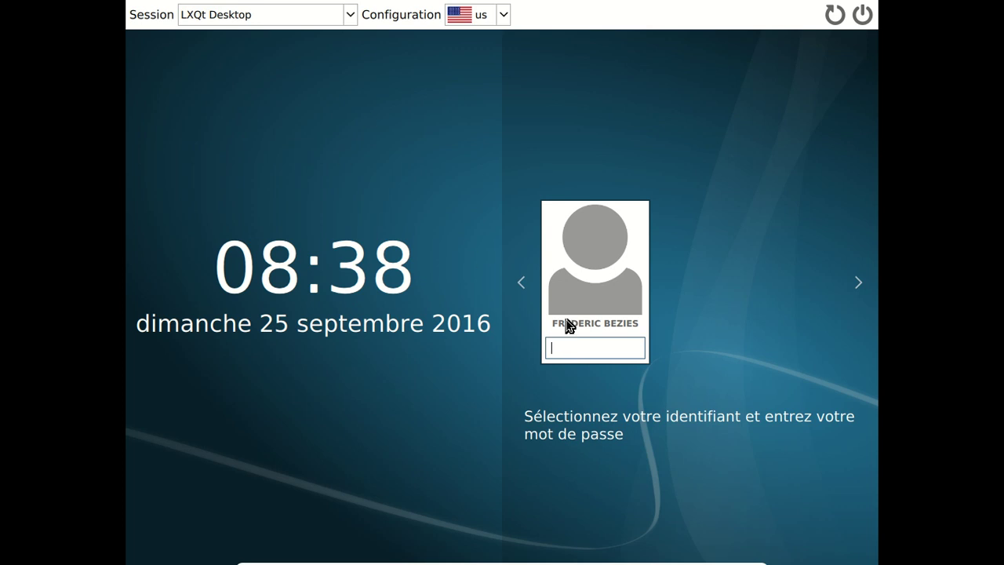
Enter the user password at the SDDM screen to log in
type("*****")
key("BackSpace")
key("BackSpace")
key("BackSpace")
key("BackSpace")
key("BackSpace")
type("*******")
key("Return")
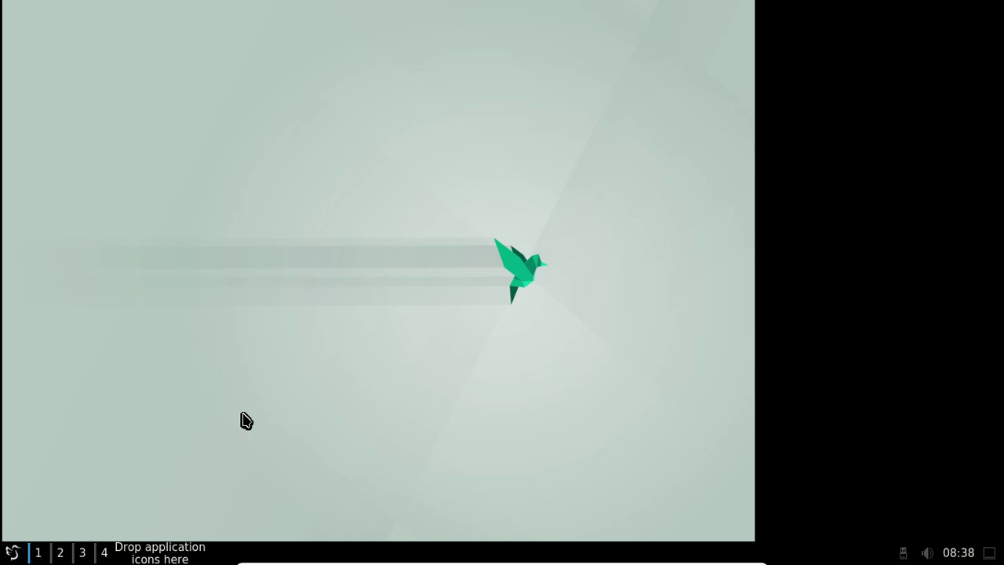
Log out of the LXQt session via Leave > Logout
left_click(12, 552)
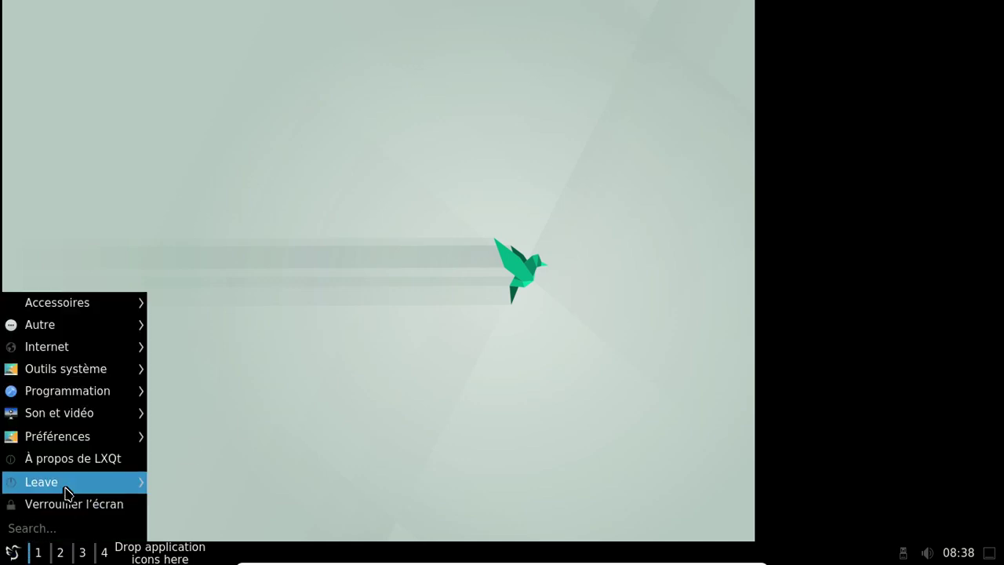
mouse_move(141, 483)
left_click(191, 475)
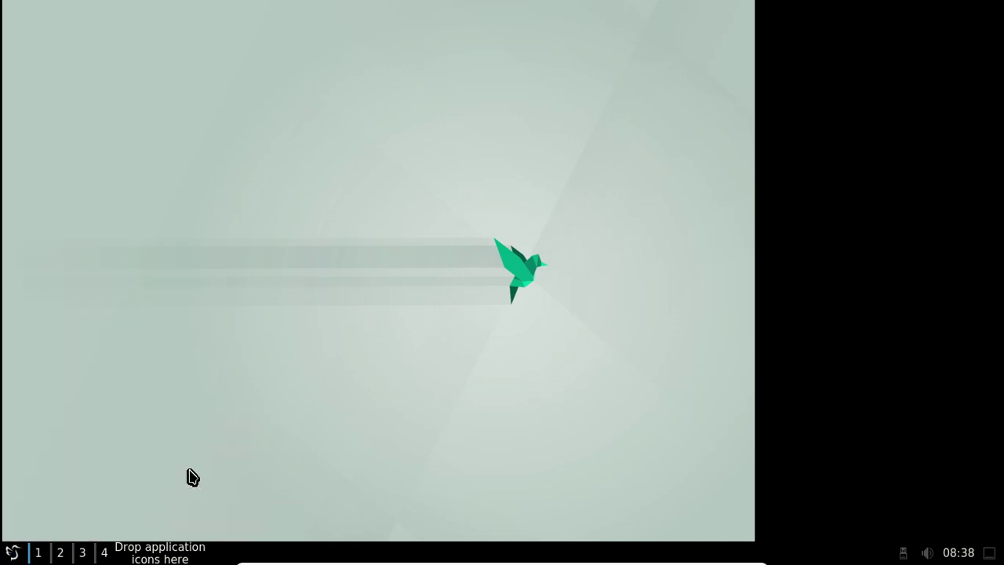
left_click(584, 299)
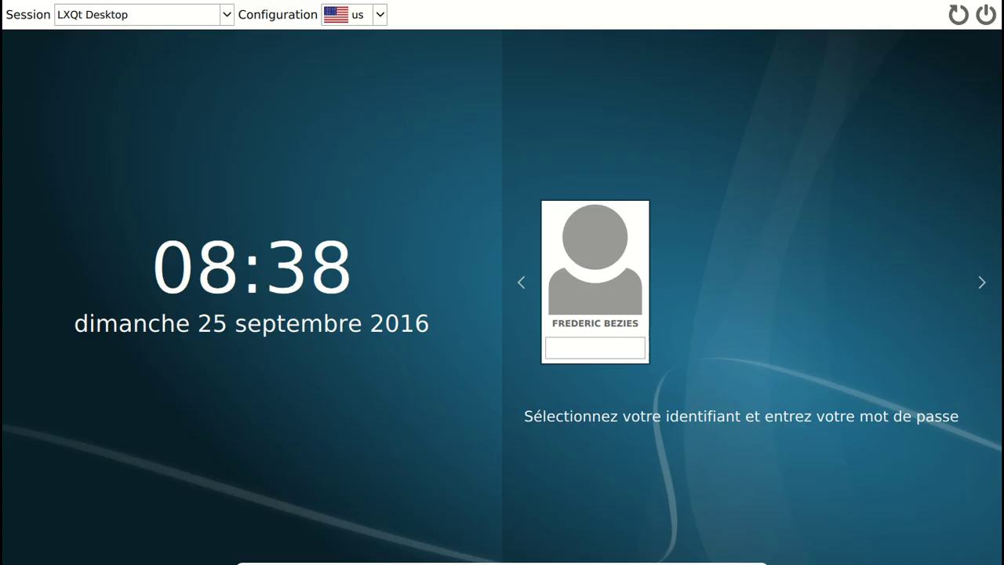
Log back in with the password using the fr keyboard layout
type("*********")
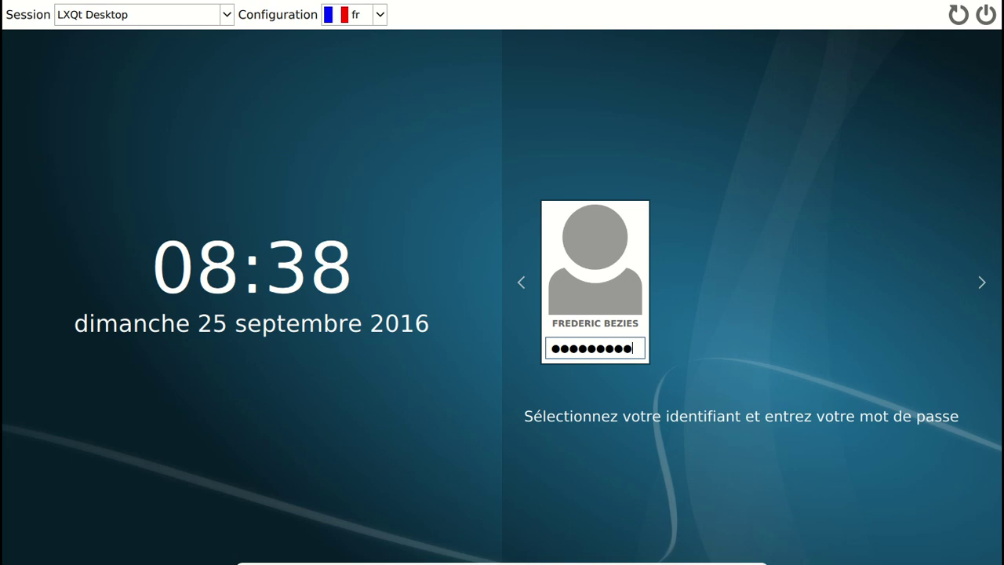
key("Return")
type("*********")
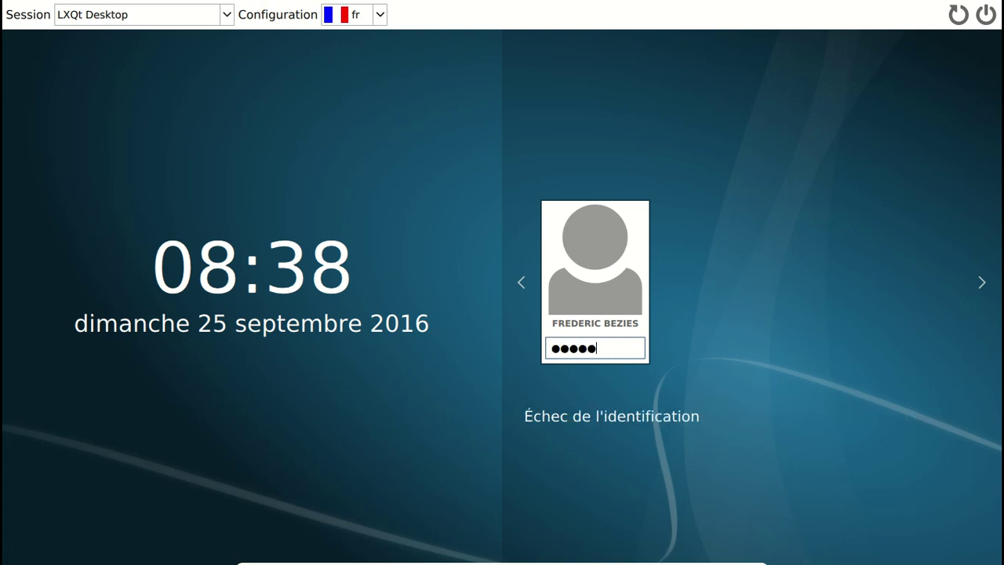
key("Return")
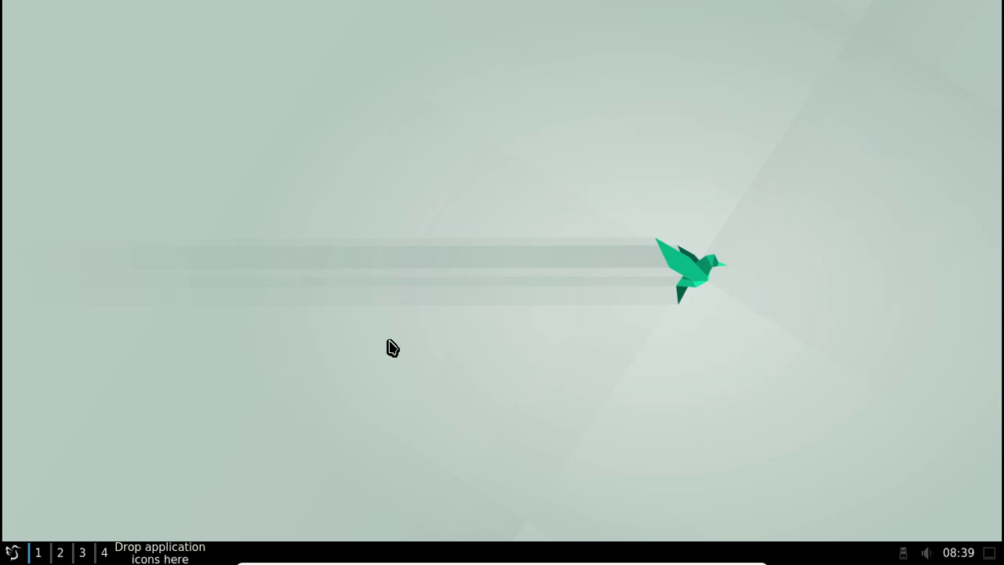
Launch Centre de configuration de LXQt from Préférences > LXQt settings and drag it up-left
left_click(16, 552)
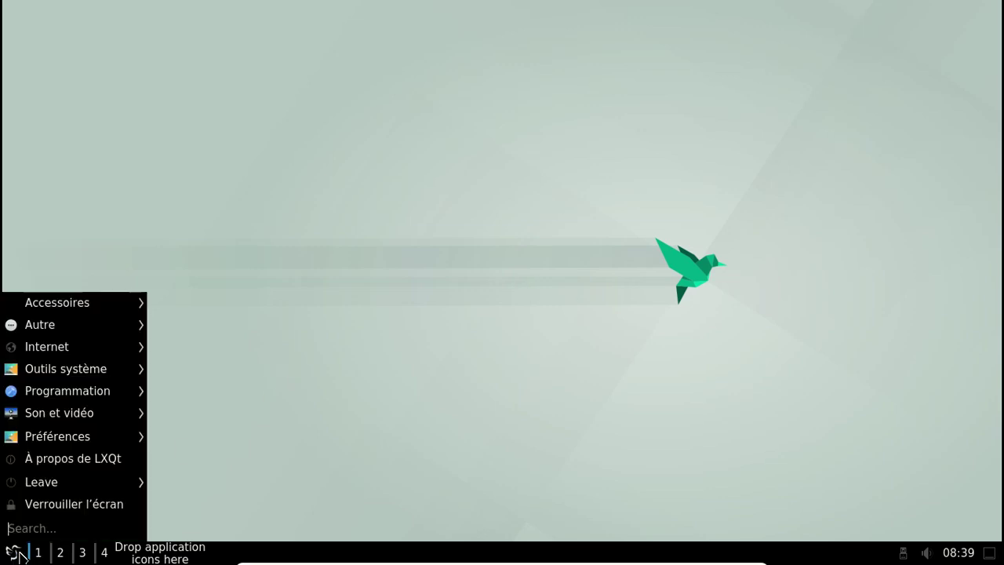
mouse_move(115, 313)
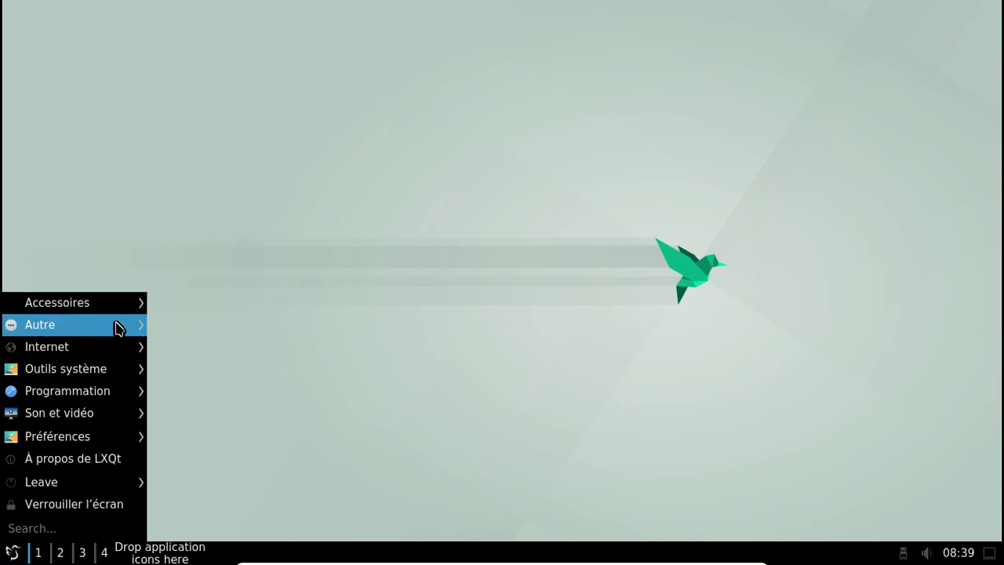
mouse_move(116, 353)
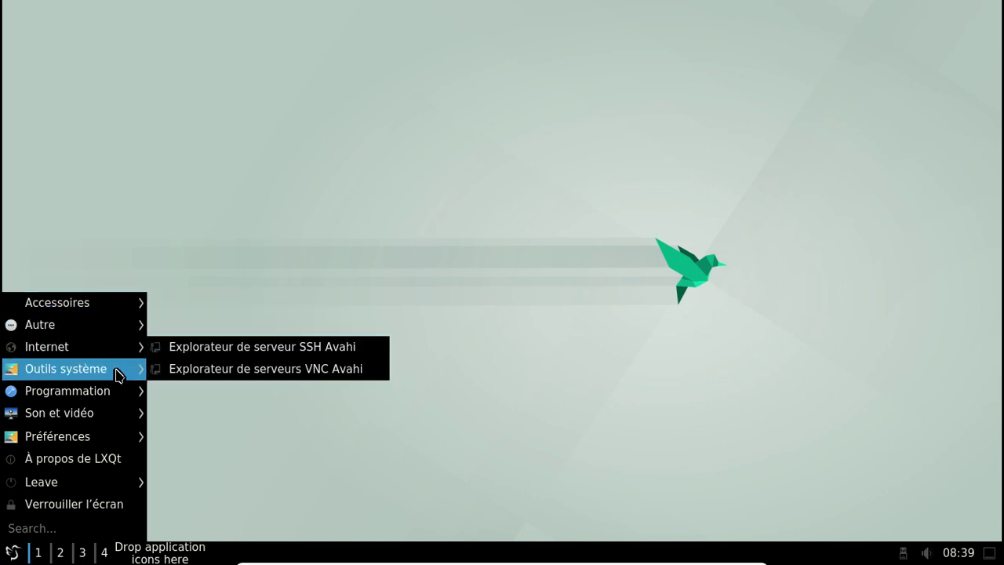
mouse_move(116, 375)
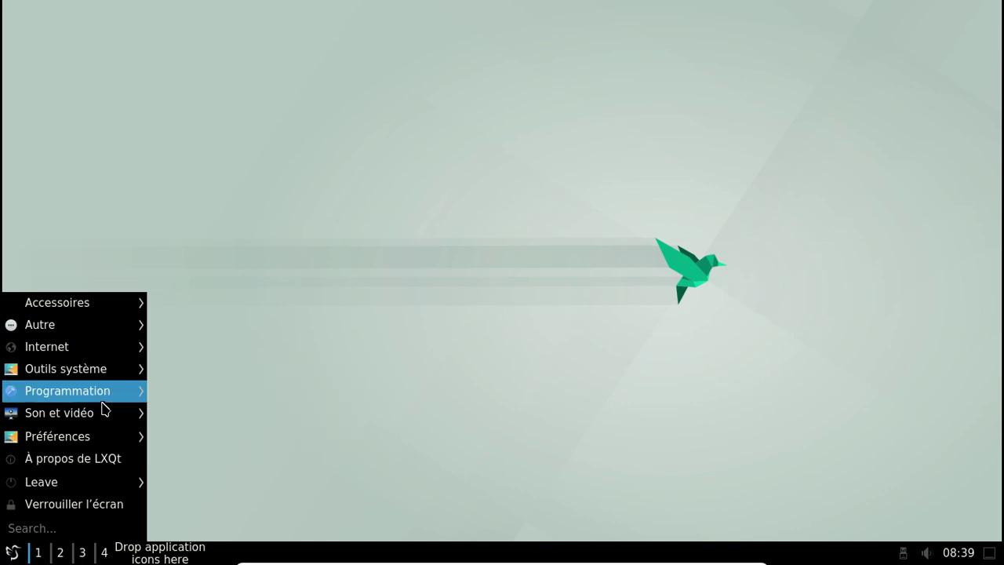
mouse_move(101, 411)
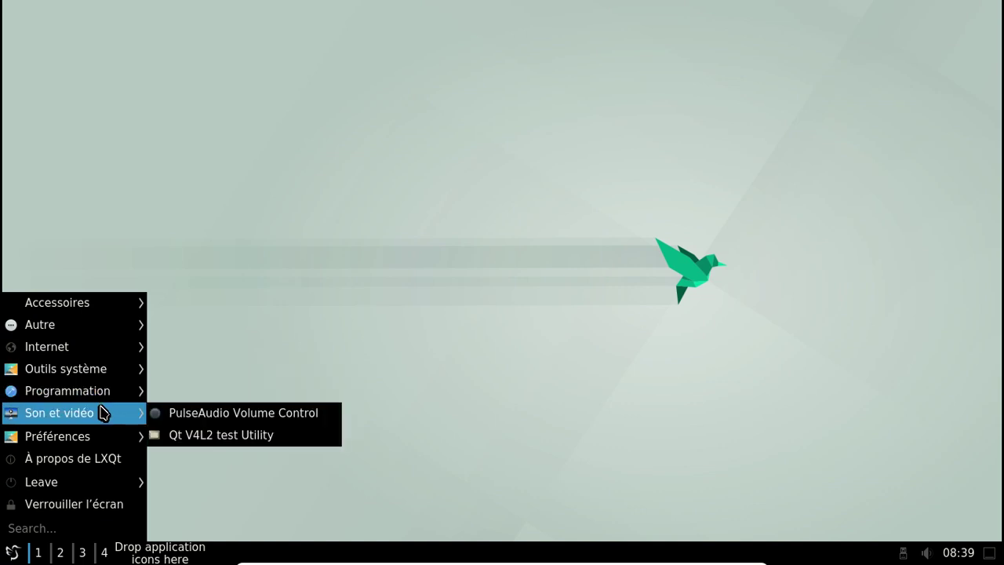
mouse_move(83, 445)
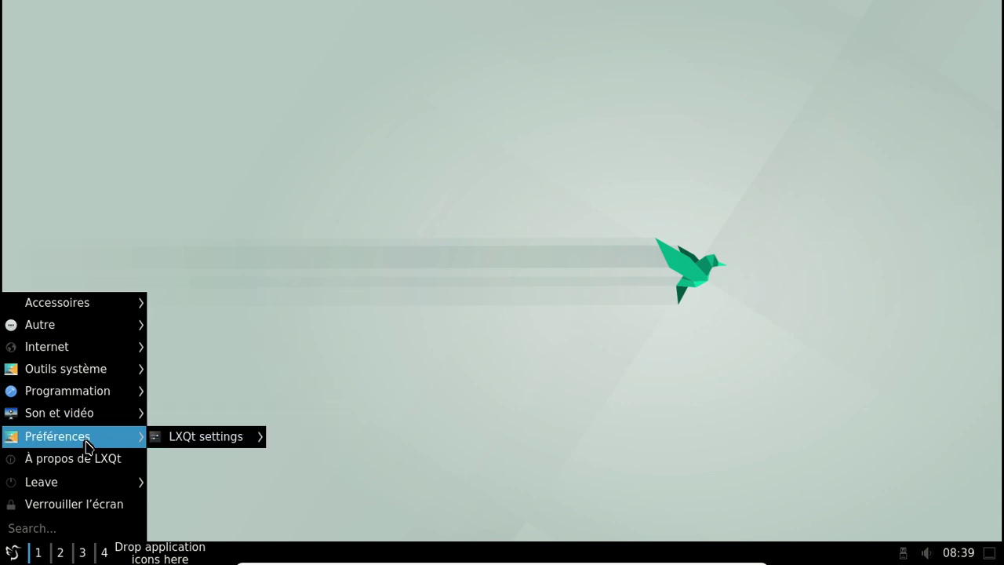
mouse_move(193, 447)
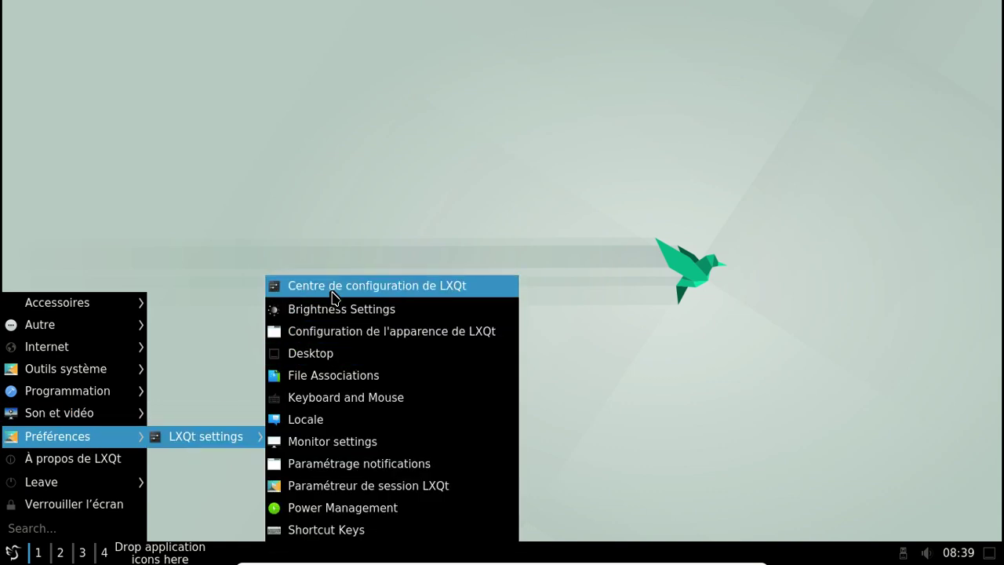
left_click(330, 287)
left_click_drag(413, 123, 259, 59)
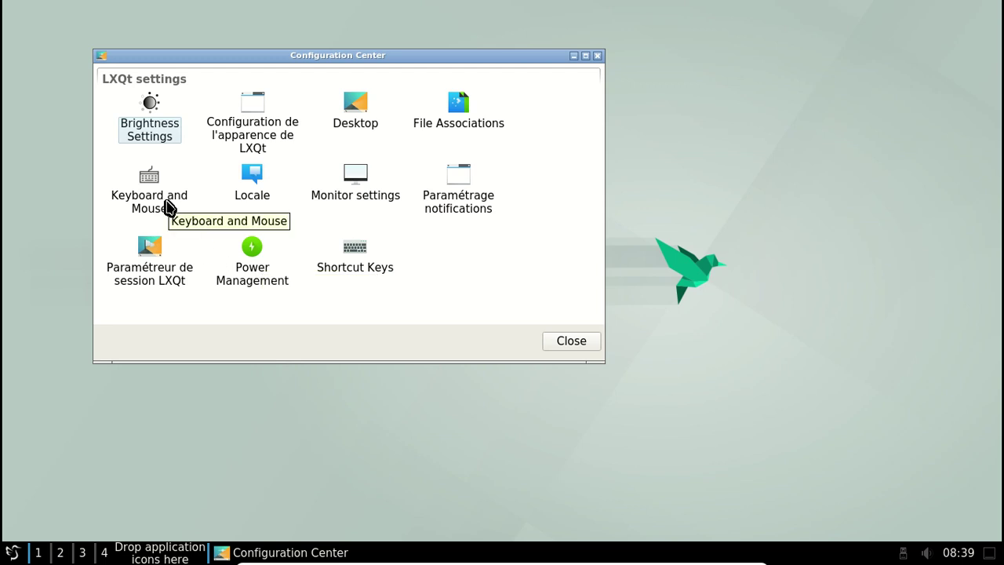
Browse the Cursor, Clavier and Keyboard Layout pages of Keyboard and Mouse, then close both windows
left_click(167, 208)
double_click(167, 207)
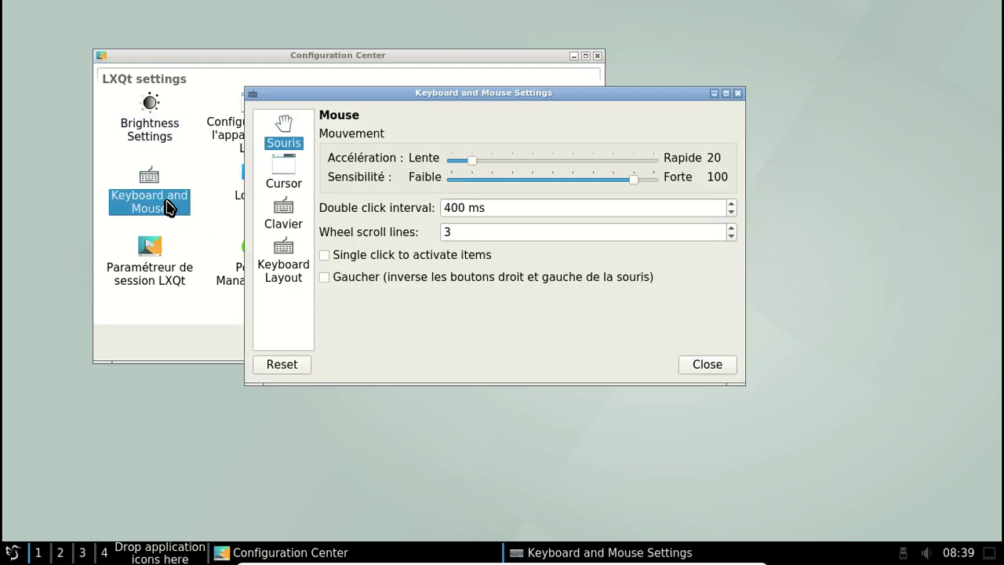
left_click(287, 180)
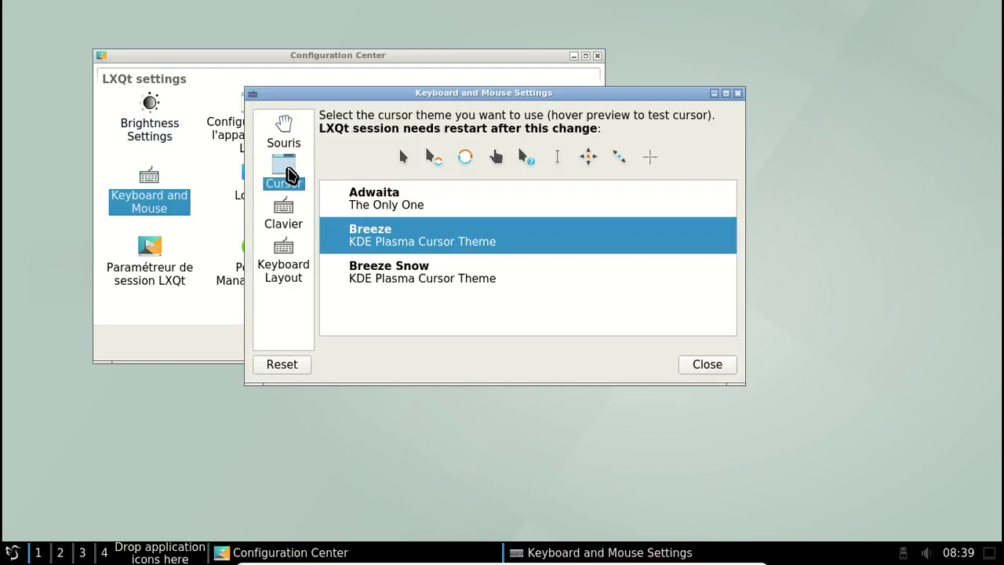
left_click(289, 213)
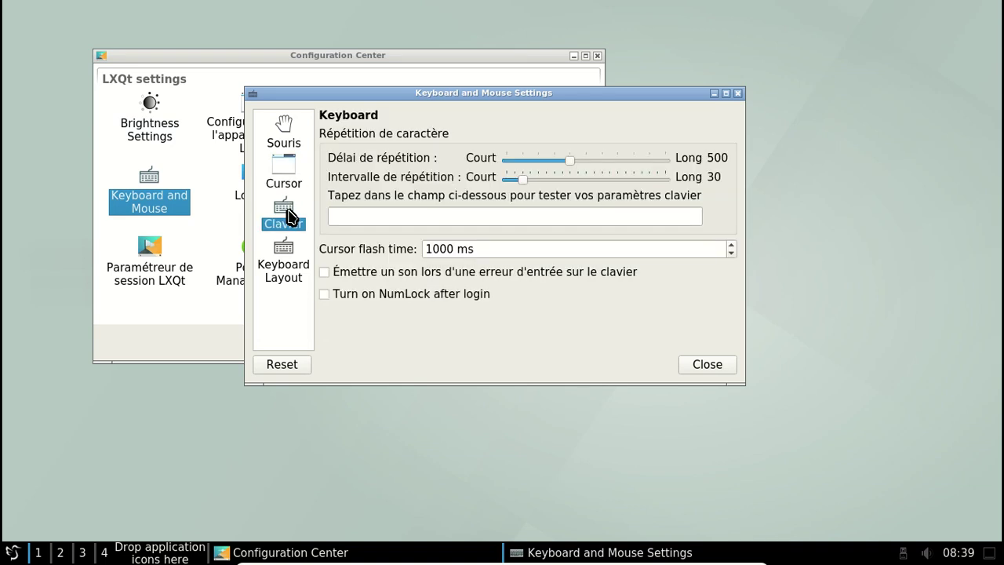
left_click(287, 260)
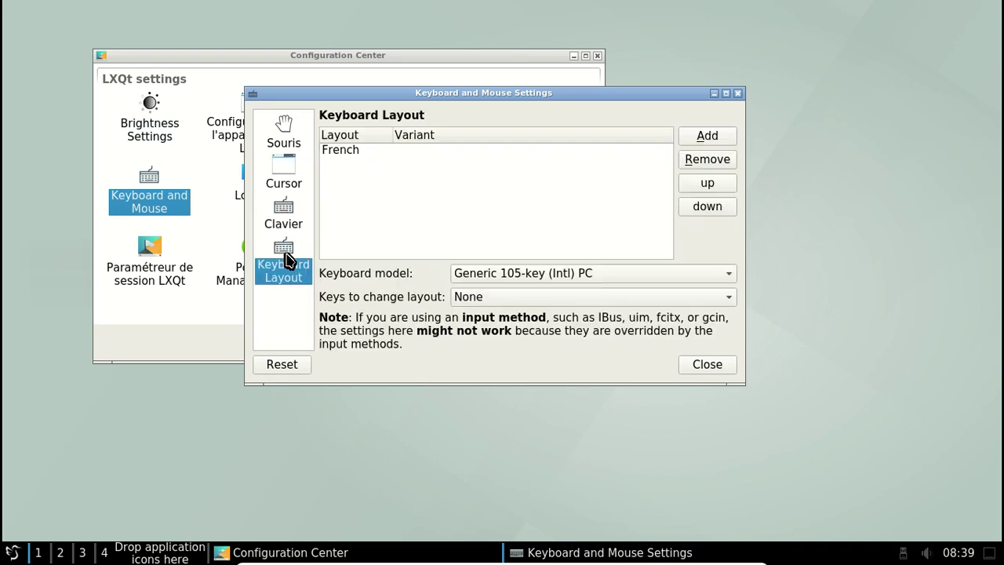
left_click(737, 93)
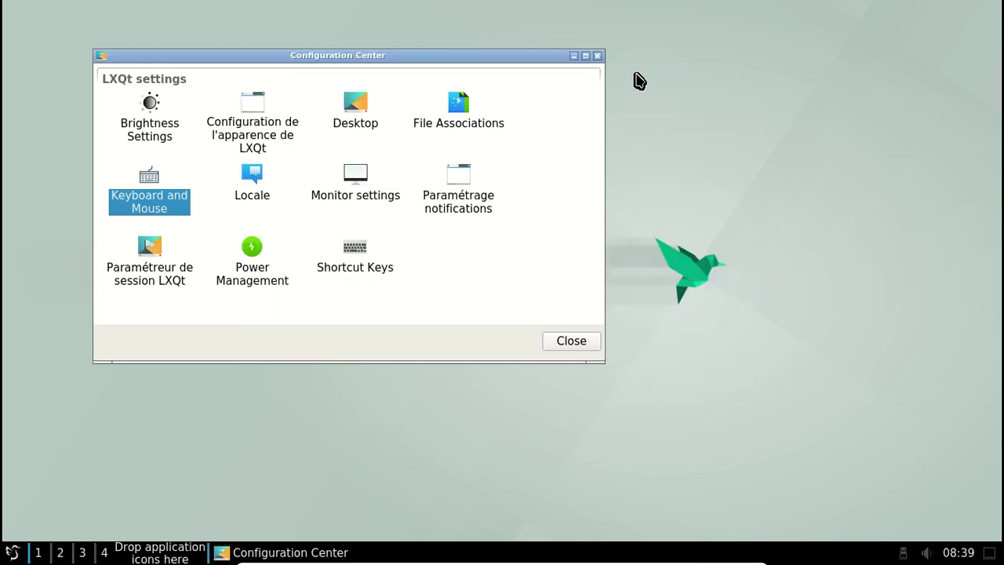
left_click(597, 56)
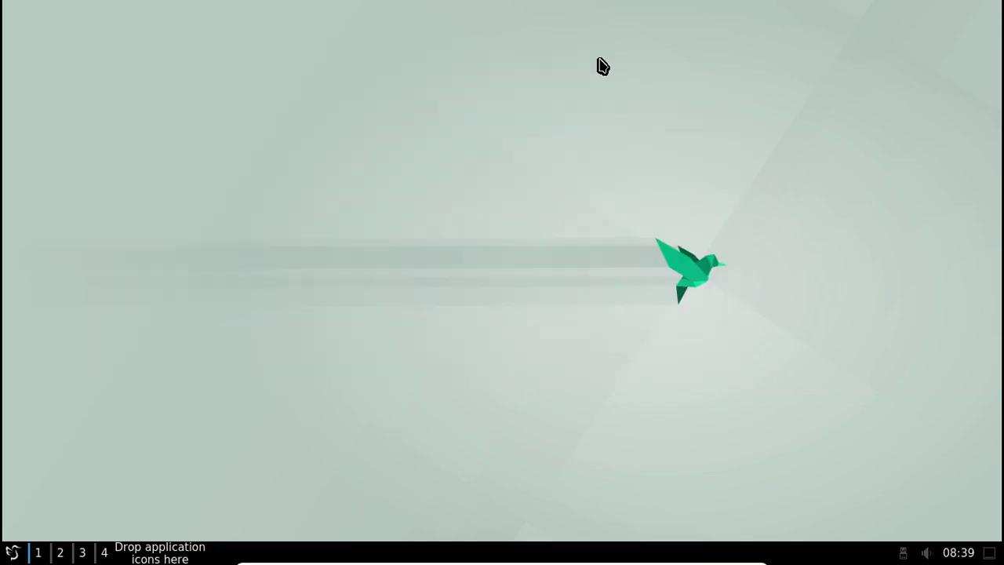
Open About LXQt, move it left, and view the authors, thanks and translators tabs
left_click(13, 552)
left_click(68, 468)
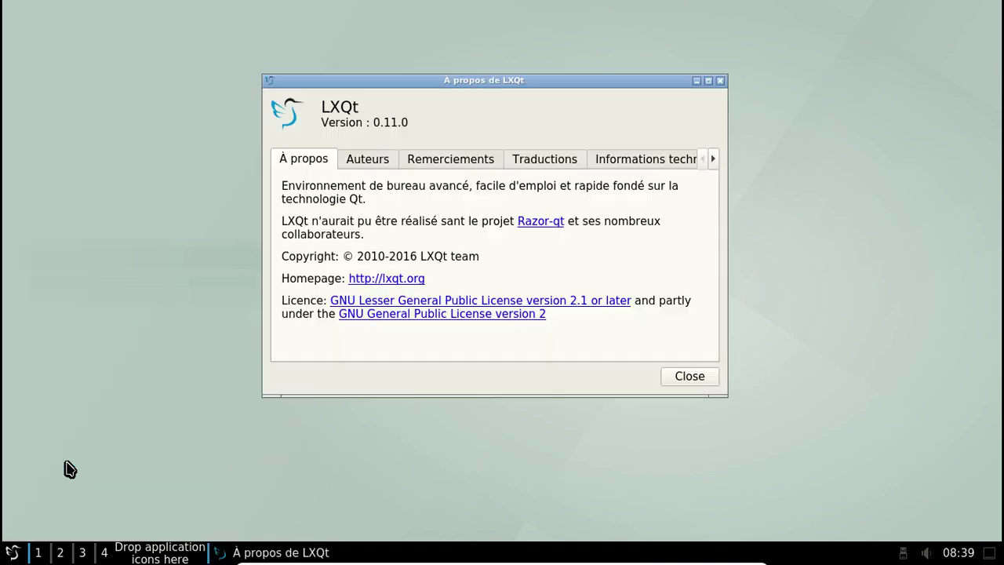
left_click_drag(376, 85, 290, 83)
left_click(280, 148)
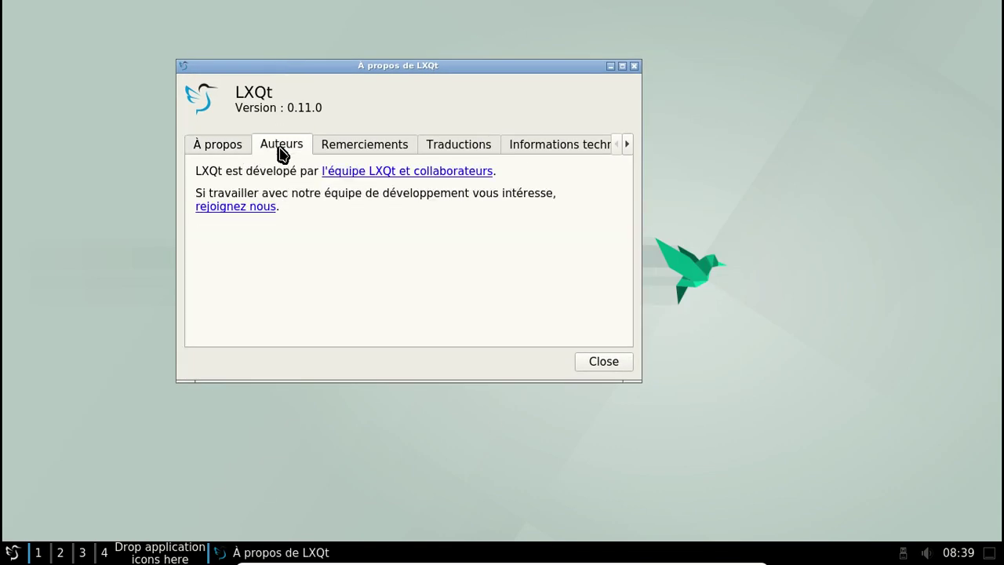
left_click(366, 149)
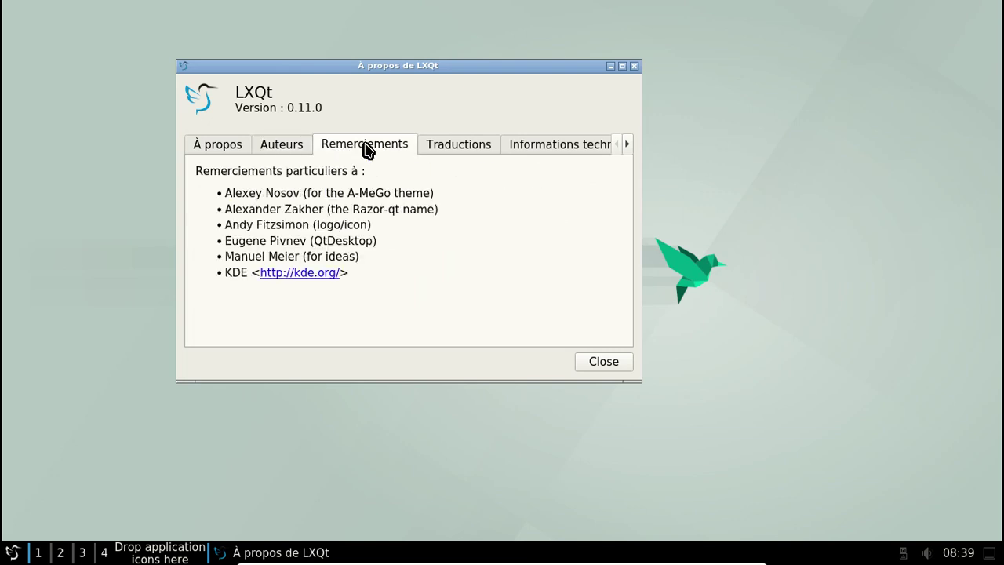
left_click(438, 145)
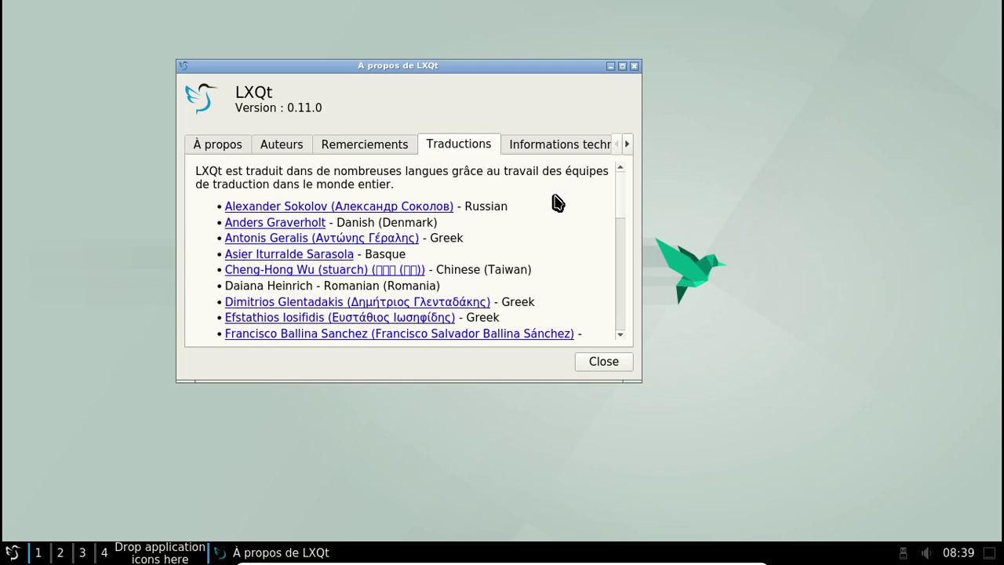
Scroll through the full list of translator credits
scroll(557, 202, "down", 5)
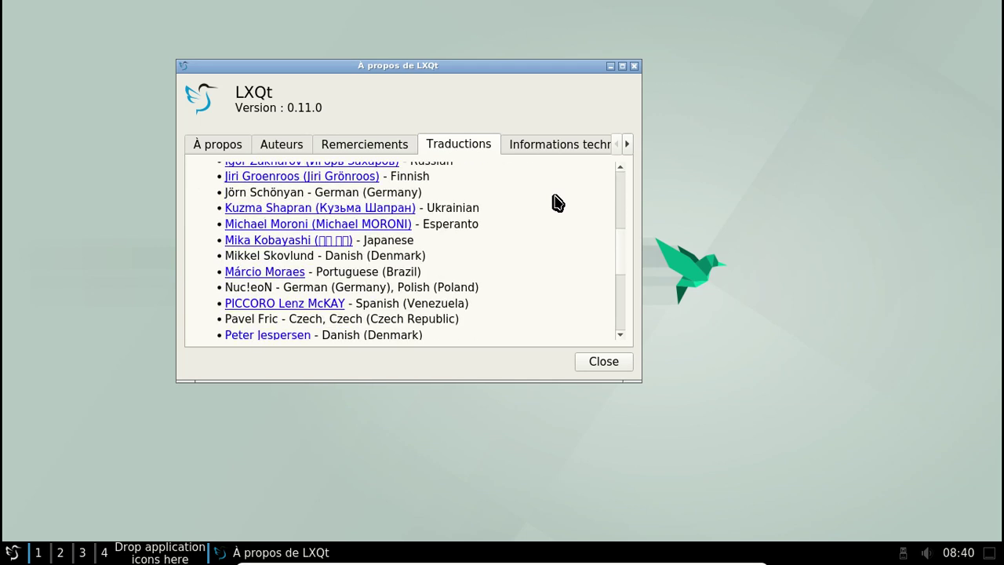
scroll(557, 202, "up", 1)
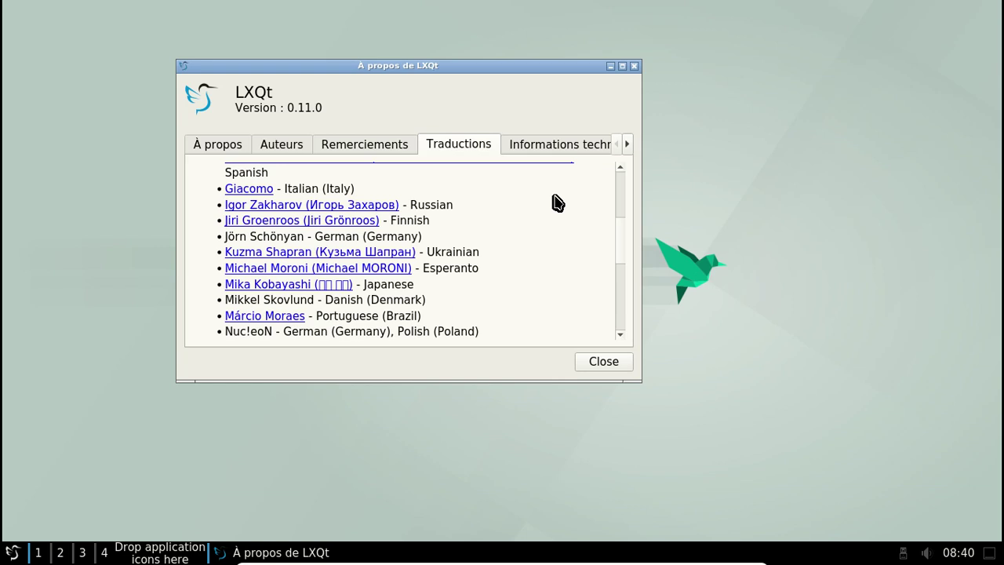
scroll(557, 202, "up", 4)
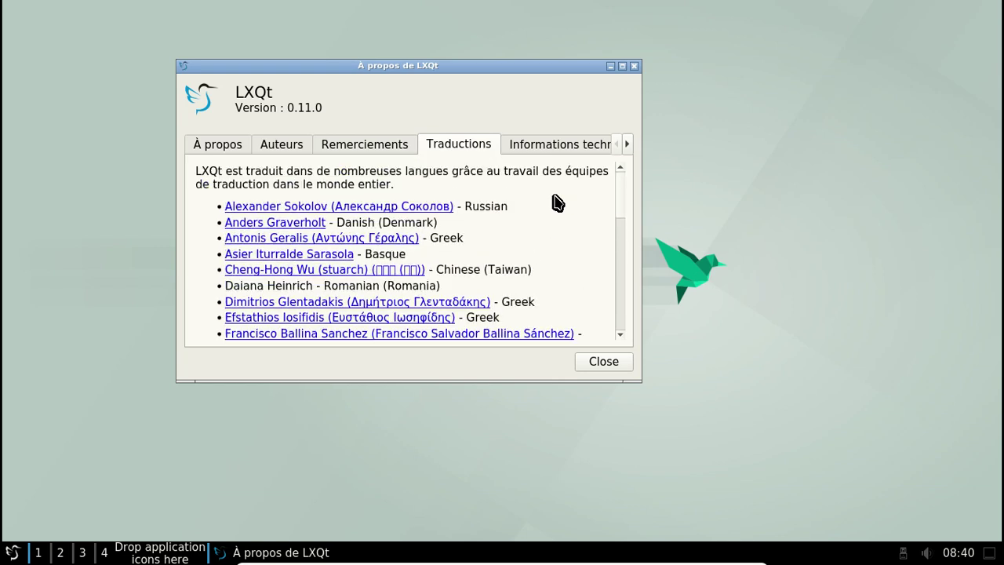
scroll(557, 203, "down", 3)
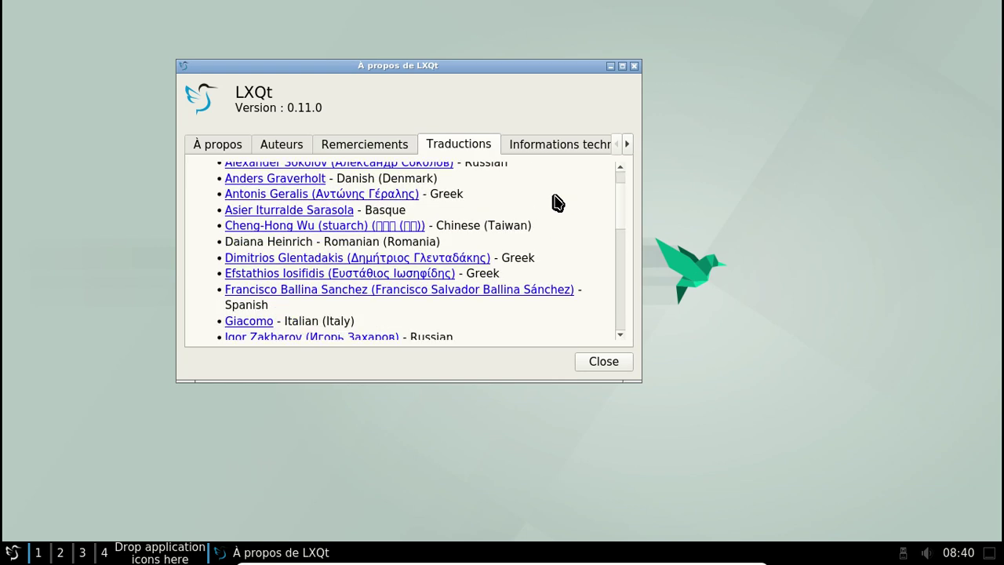
scroll(557, 202, "down", 4)
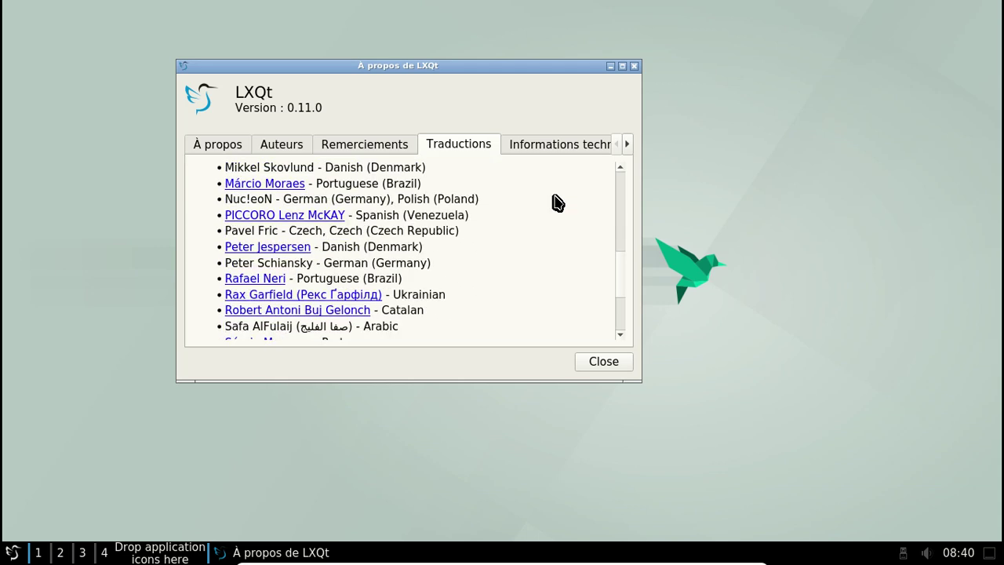
scroll(557, 202, "down", 2)
scroll(557, 202, "down", 1)
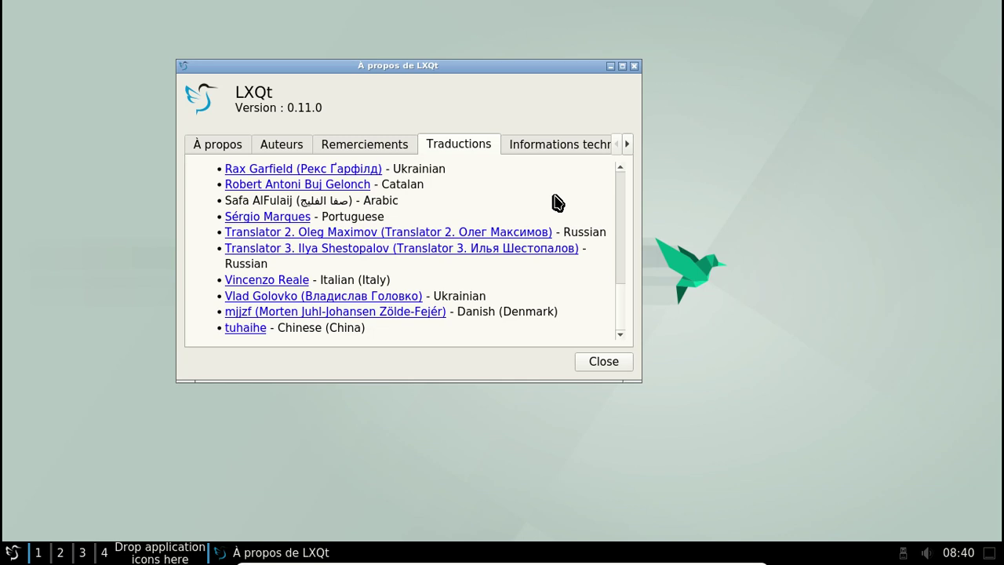
scroll(557, 203, "up", 7)
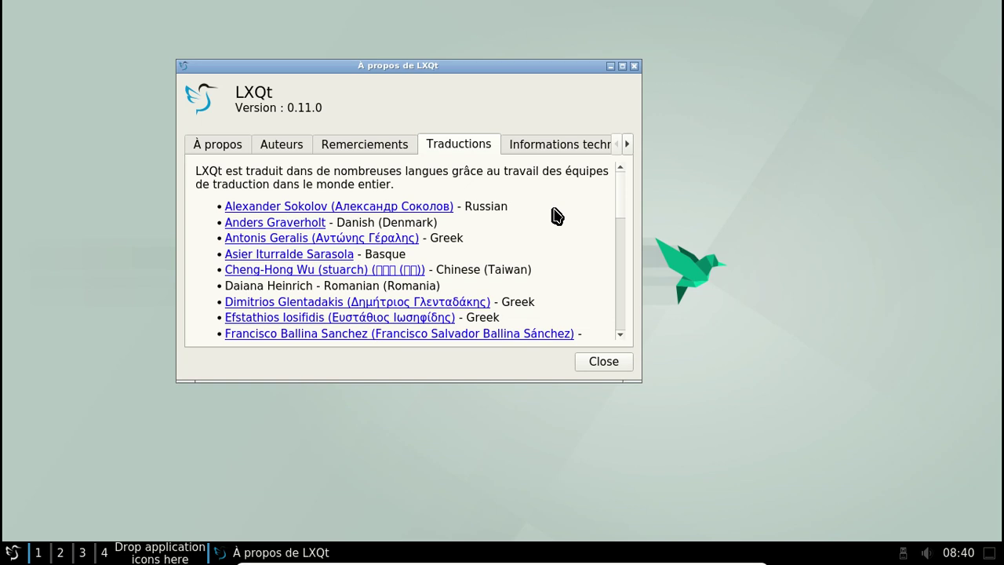
left_click(619, 334)
left_click(620, 334)
left_click(619, 334)
left_click(620, 334)
left_click(619, 334)
left_click(620, 334)
left_click(620, 334)
left_click(619, 334)
left_click(619, 334)
left_click(619, 334)
left_click(619, 334)
left_click(619, 334)
left_click(620, 334)
left_click(619, 334)
left_click(619, 334)
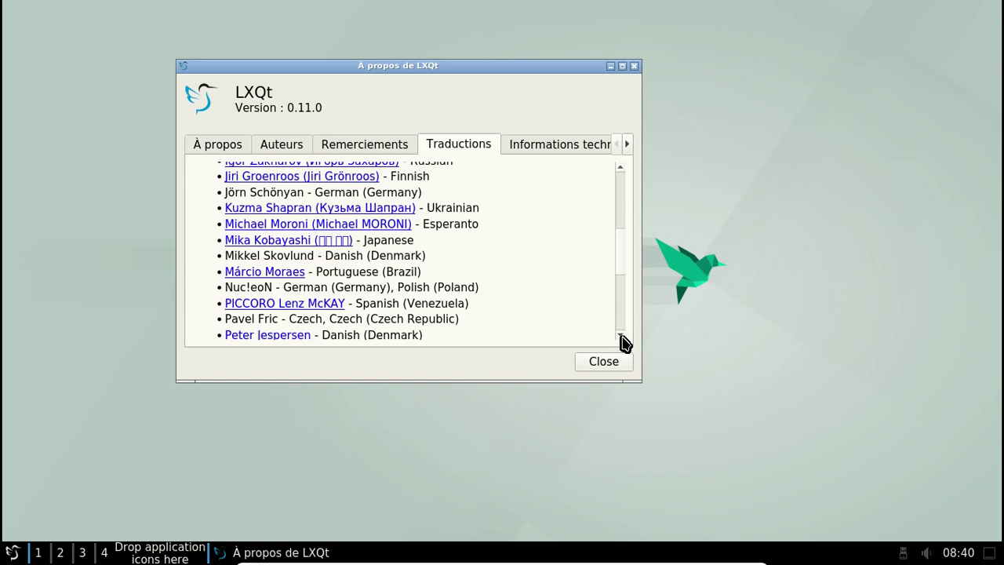
left_click(620, 334)
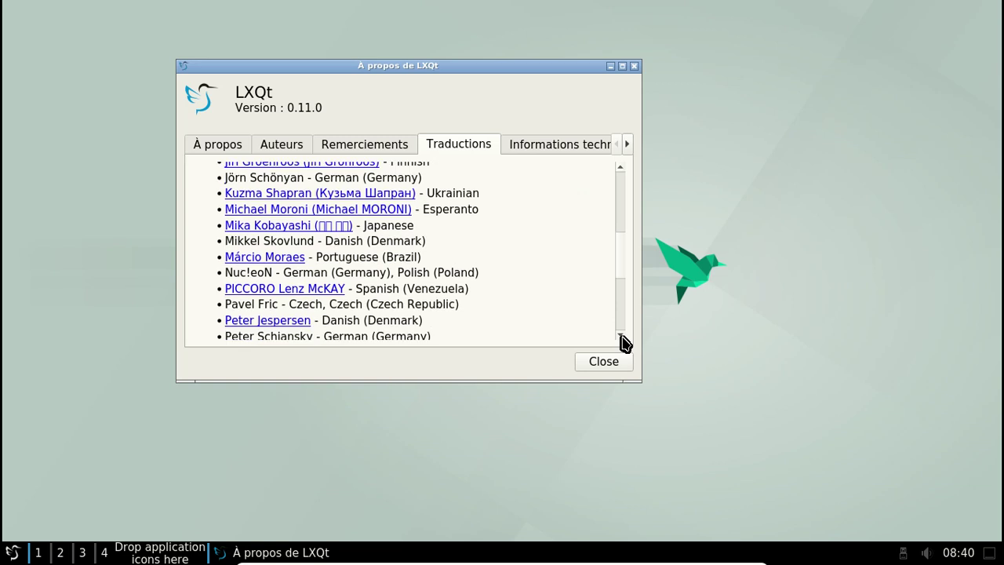
left_click(619, 334)
left_click(620, 334)
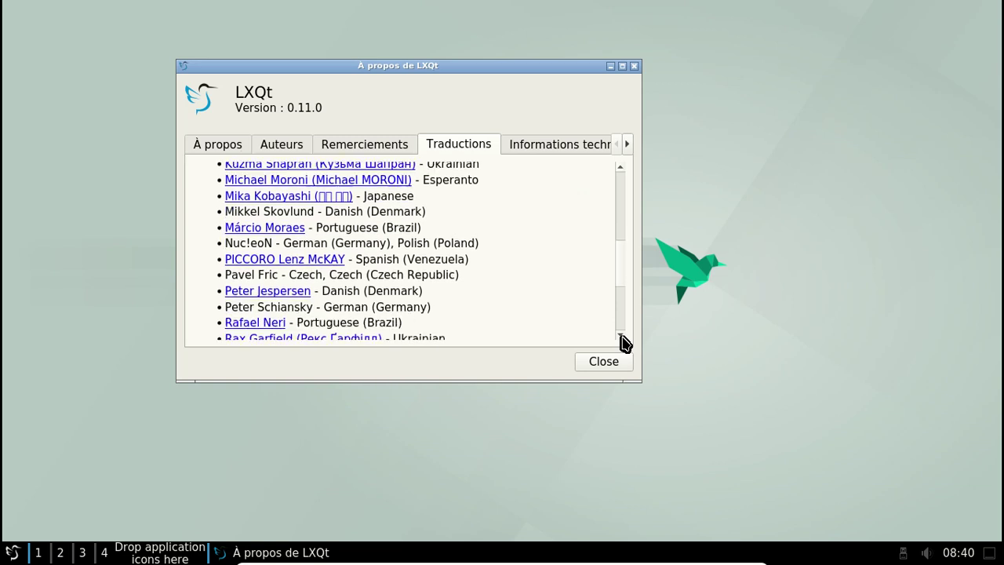
left_click(619, 334)
left_click(619, 334)
left_click(620, 334)
left_click(620, 334)
left_click(620, 336)
left_click(620, 336)
left_click(620, 335)
left_click(620, 336)
left_click(620, 336)
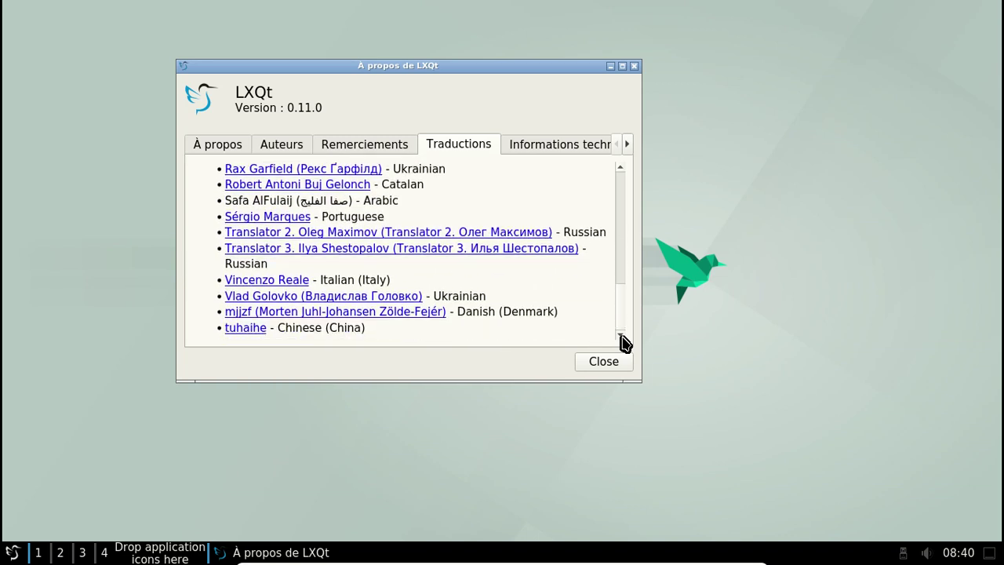
Show the technical information (LXQt 0.11.0, Qt 5.7.0) and minimize the dialog
left_click(534, 145)
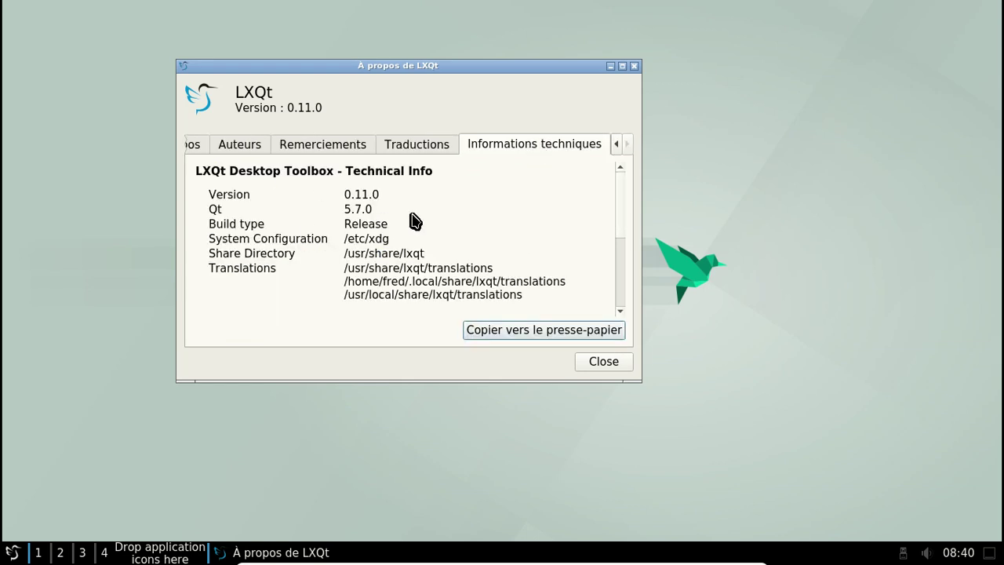
left_click(617, 144)
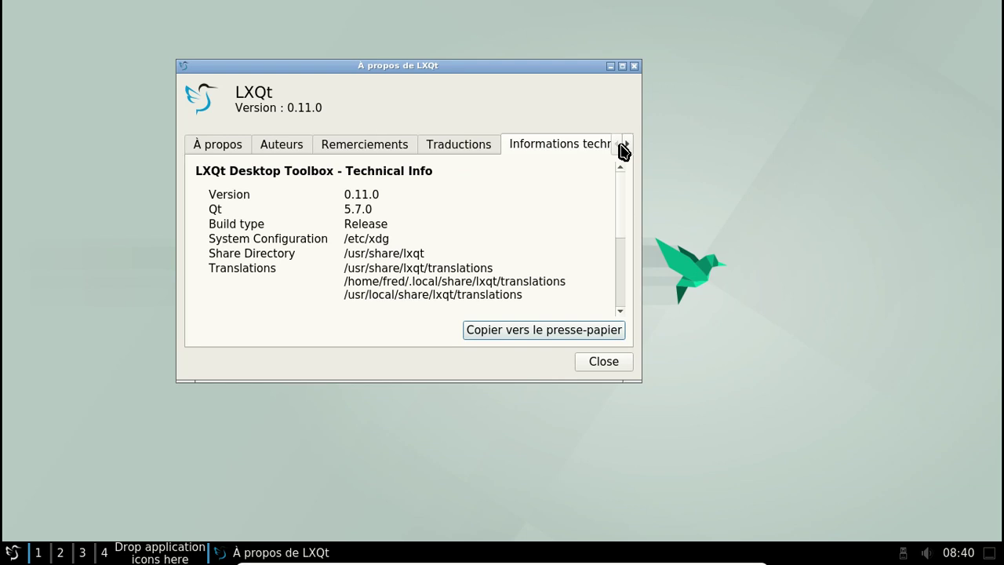
left_click(627, 145)
Close the About dialog and launch Centre de configuration de LXQt from Préférences > LXQt settings
left_click(635, 66)
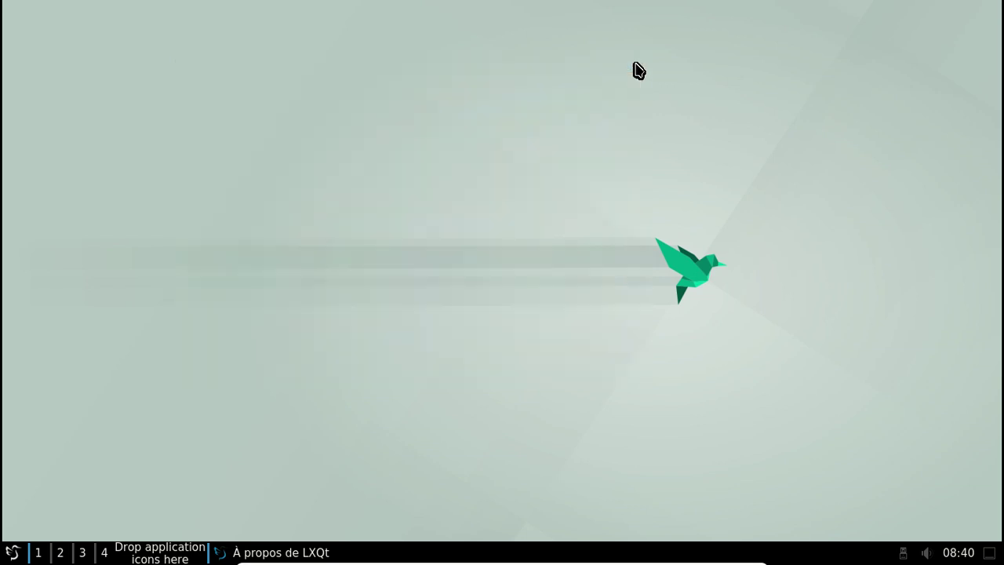
left_click(12, 551)
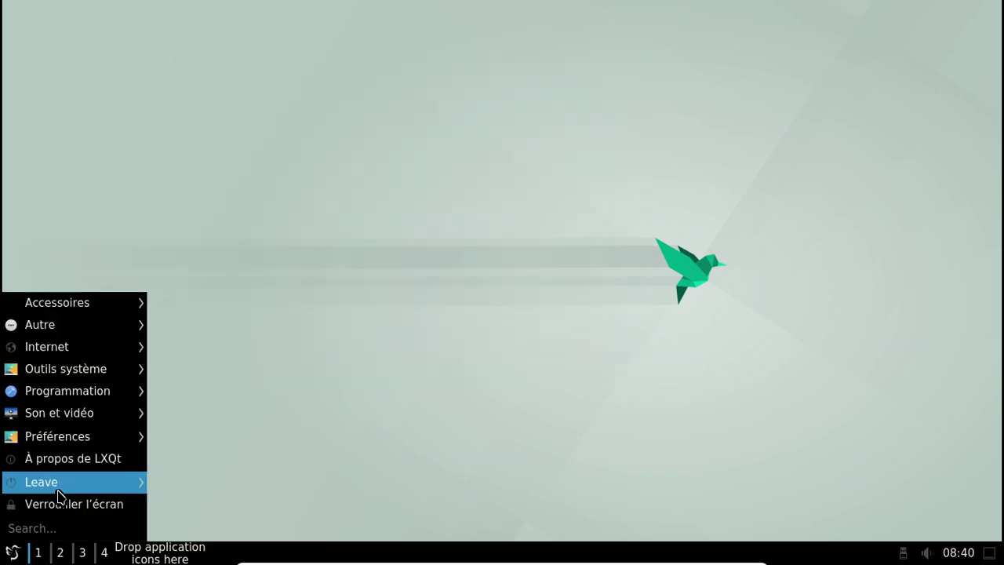
mouse_move(79, 438)
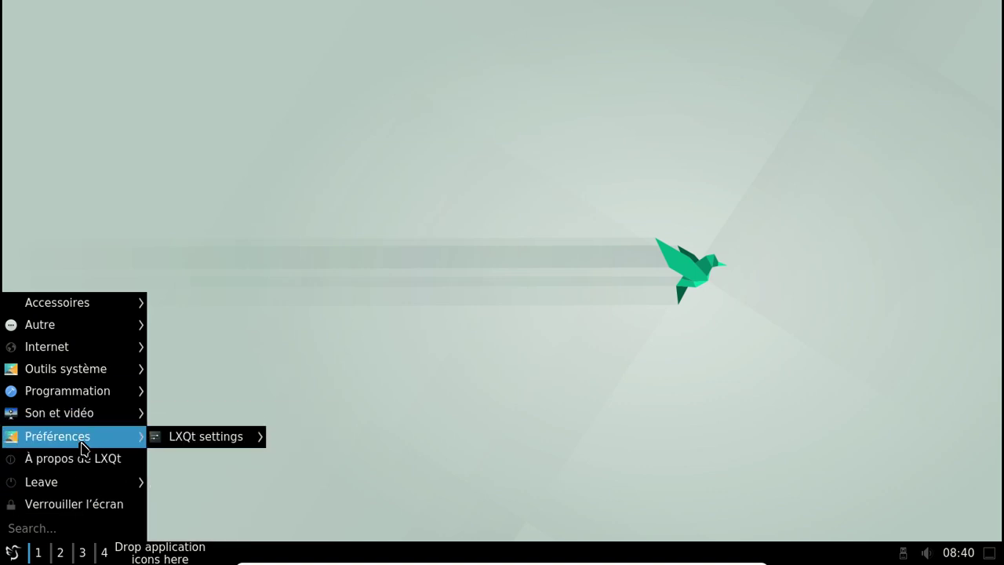
mouse_move(81, 413)
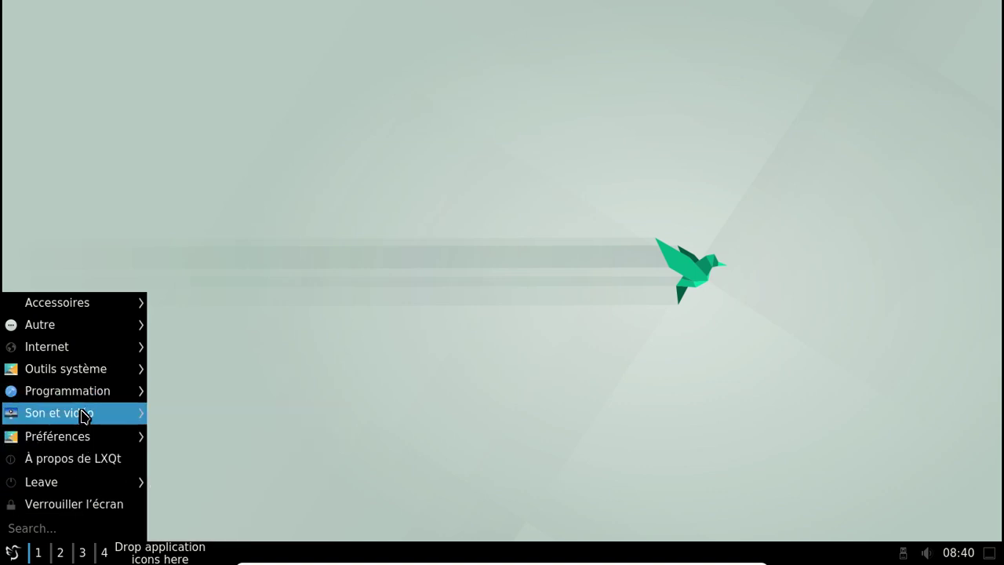
mouse_move(206, 439)
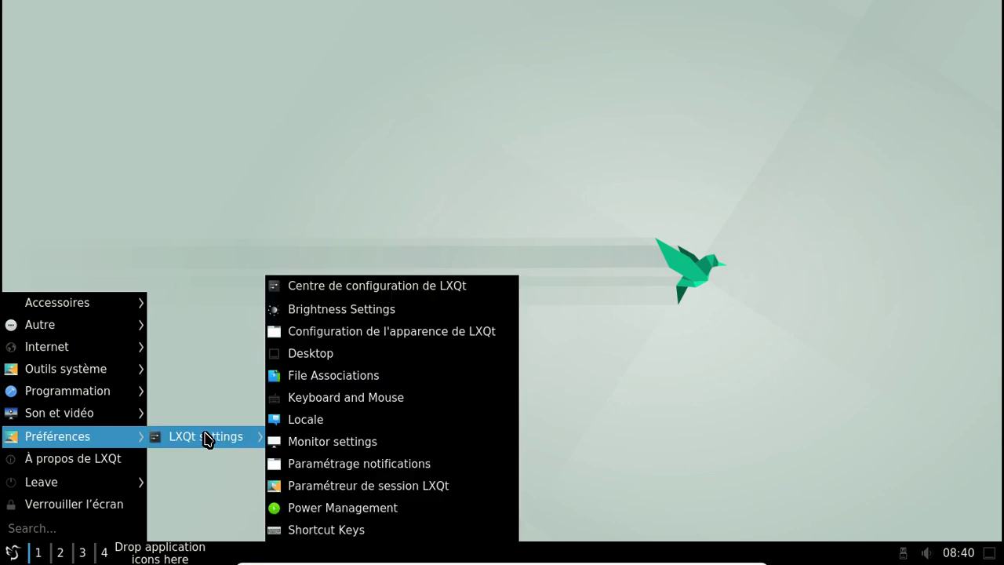
left_click(353, 289)
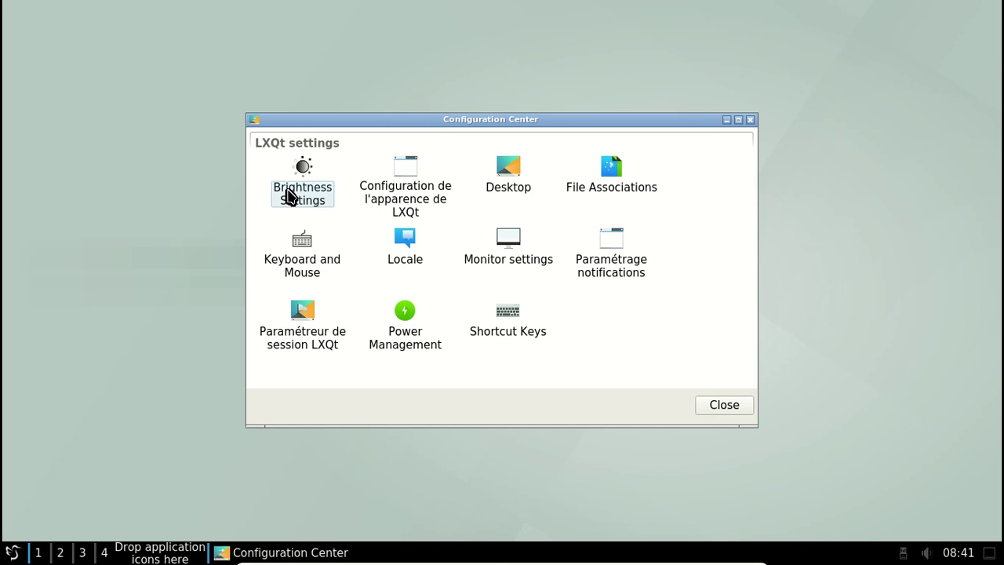
Glance at brightness settings, then set the widget style to Breeze after previewing Windows and Fusion
double_click(287, 196)
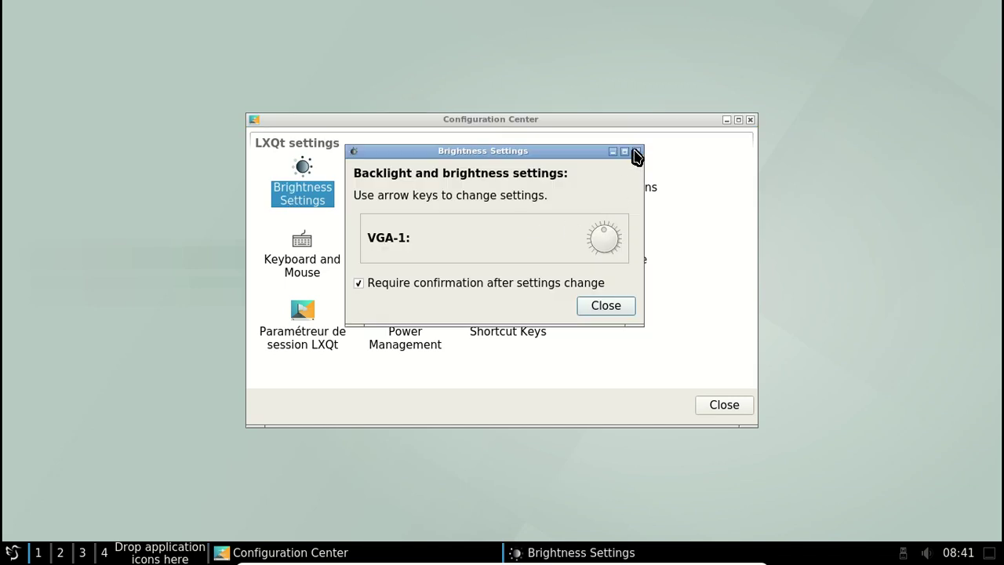
left_click(635, 151)
left_click(399, 178)
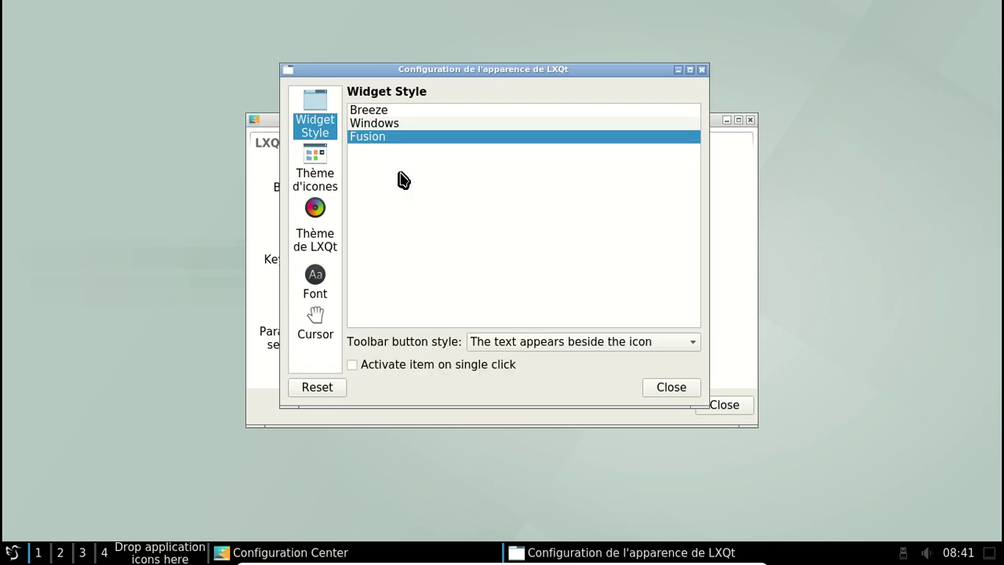
left_click(379, 109)
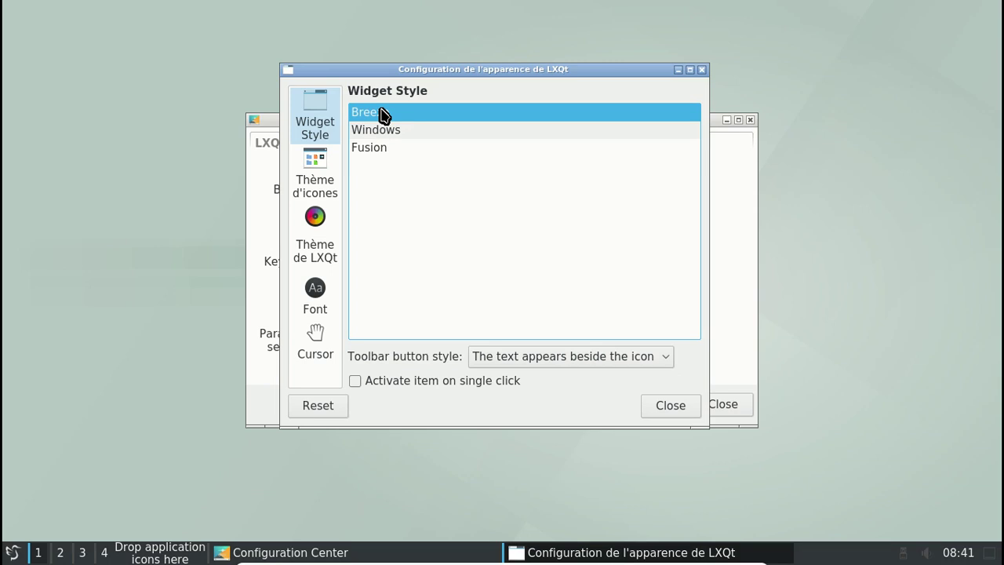
left_click(12, 552)
left_click(118, 510)
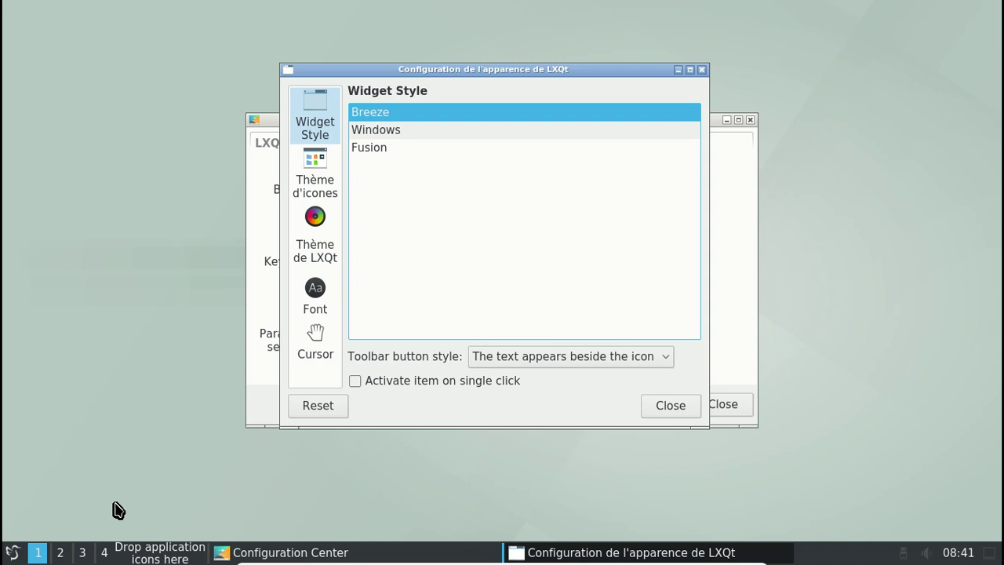
left_click(400, 132)
left_click(387, 140)
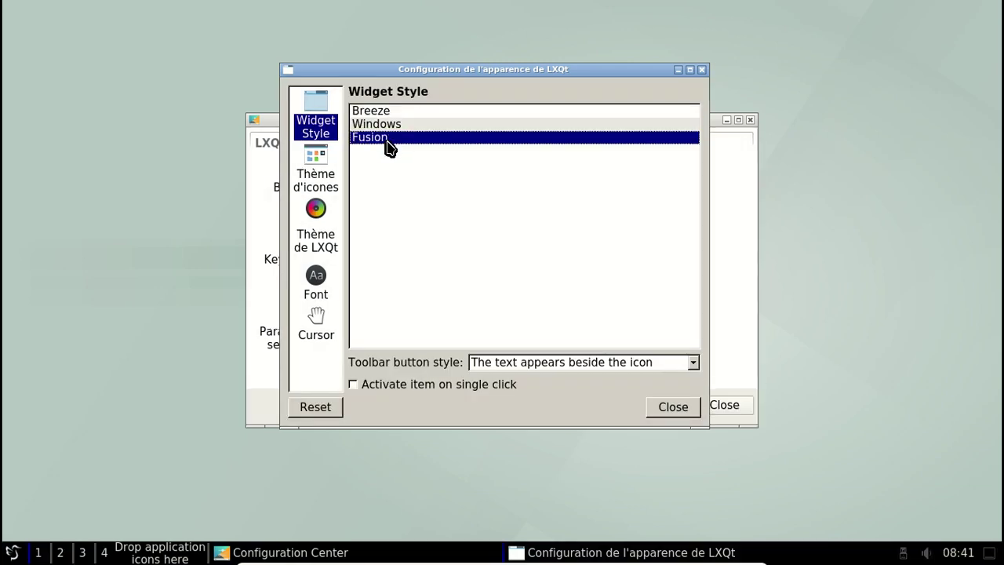
left_click(381, 111)
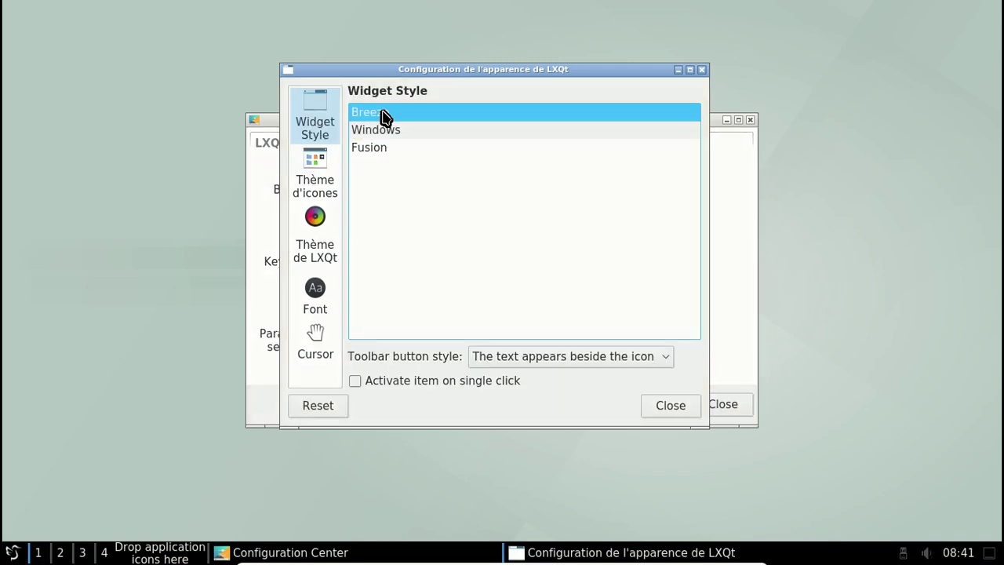
Choose the Breeze Dark icon theme after briefly trying Breeze
left_click(330, 170)
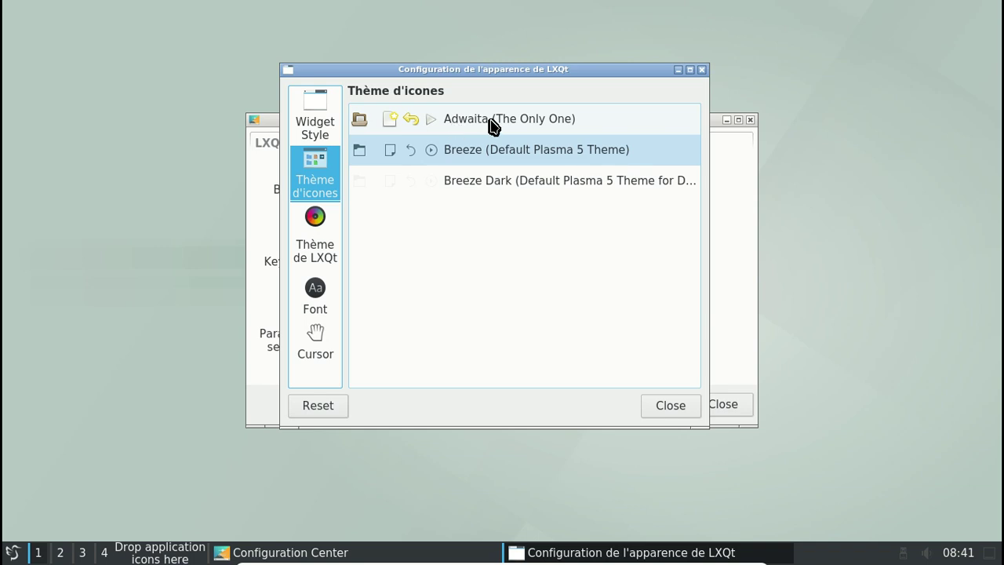
left_click(487, 180)
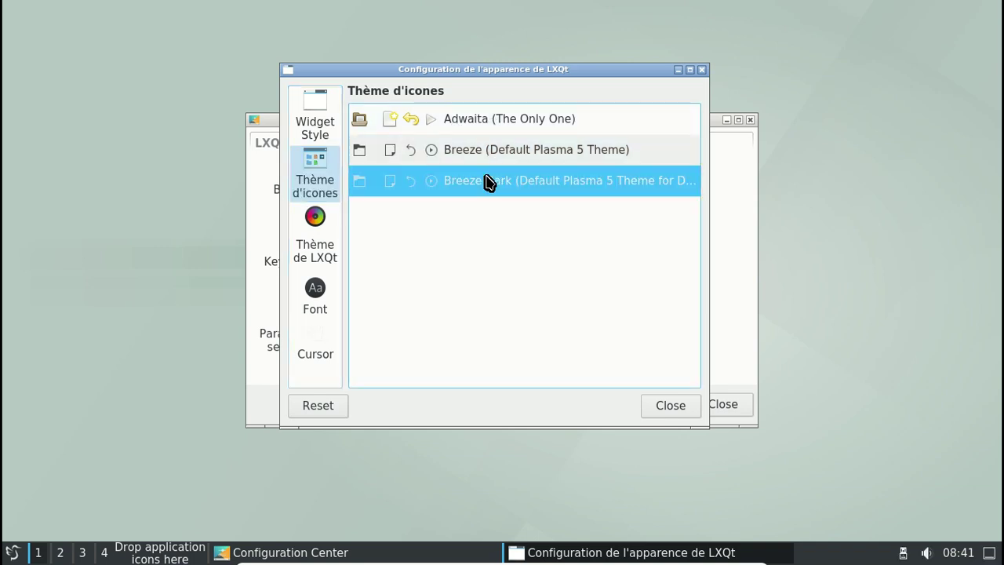
left_click(486, 157)
left_click(486, 178)
Review LXQt theme, font and cursor pages, close appearance settings, and open Desktop preferences
left_click(318, 228)
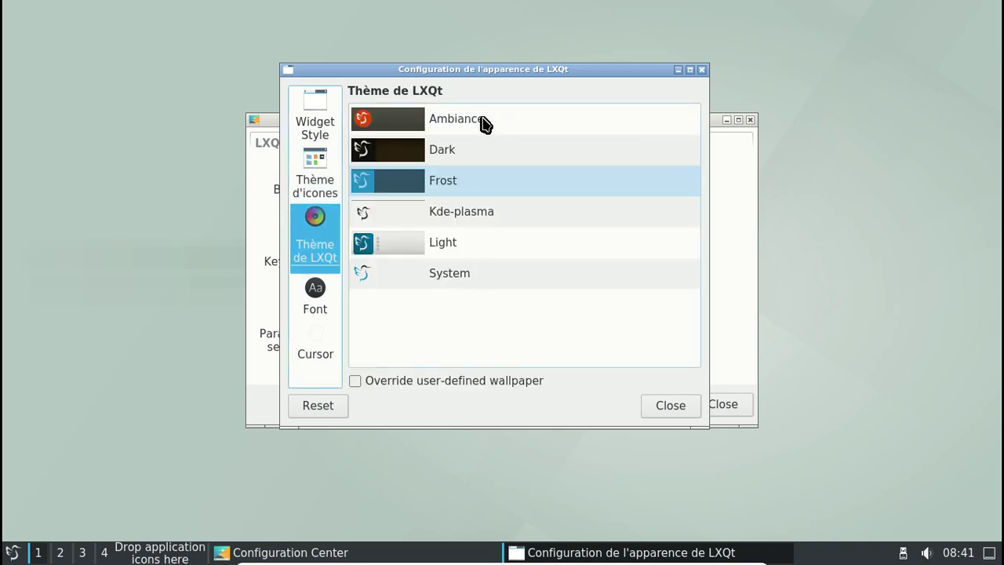
left_click(335, 299)
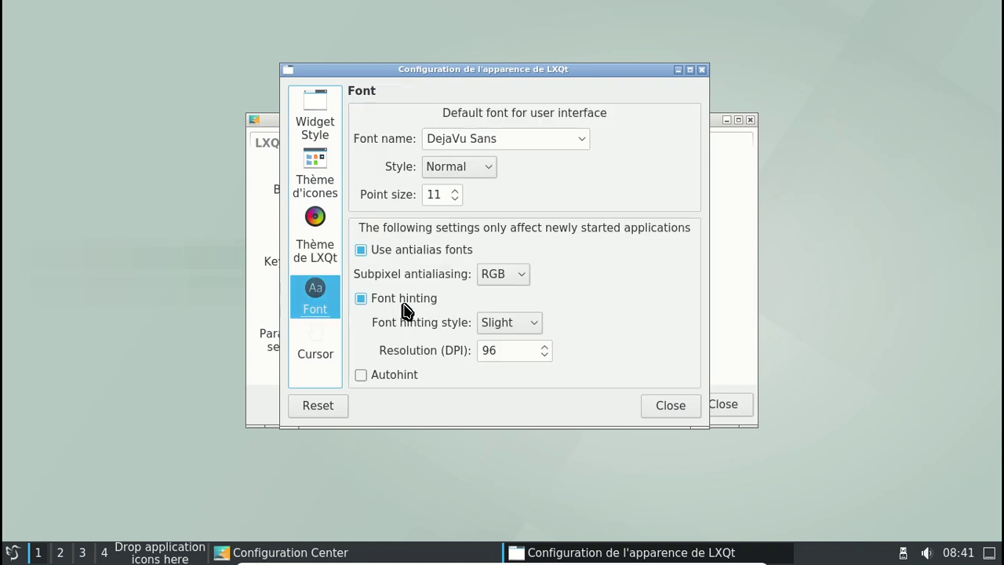
left_click(323, 357)
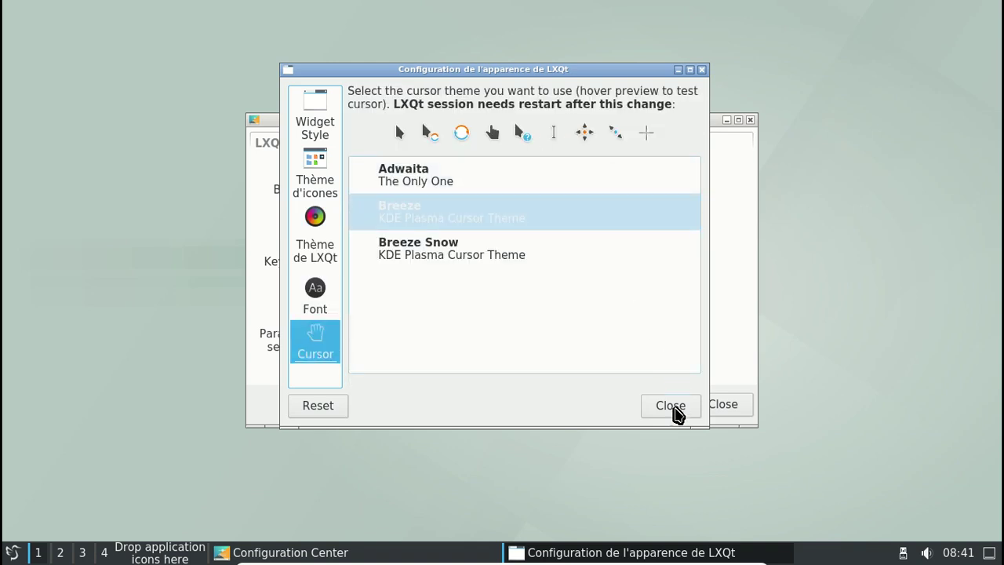
left_click(670, 404)
left_click(509, 190)
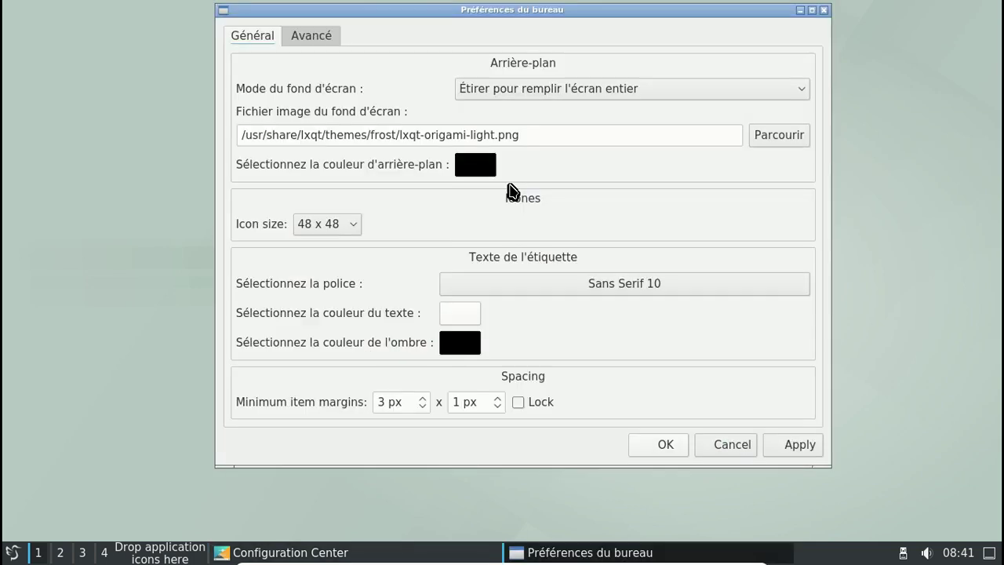
Check the Avancé tab and cancel the desktop preferences unchanged
left_click(312, 39)
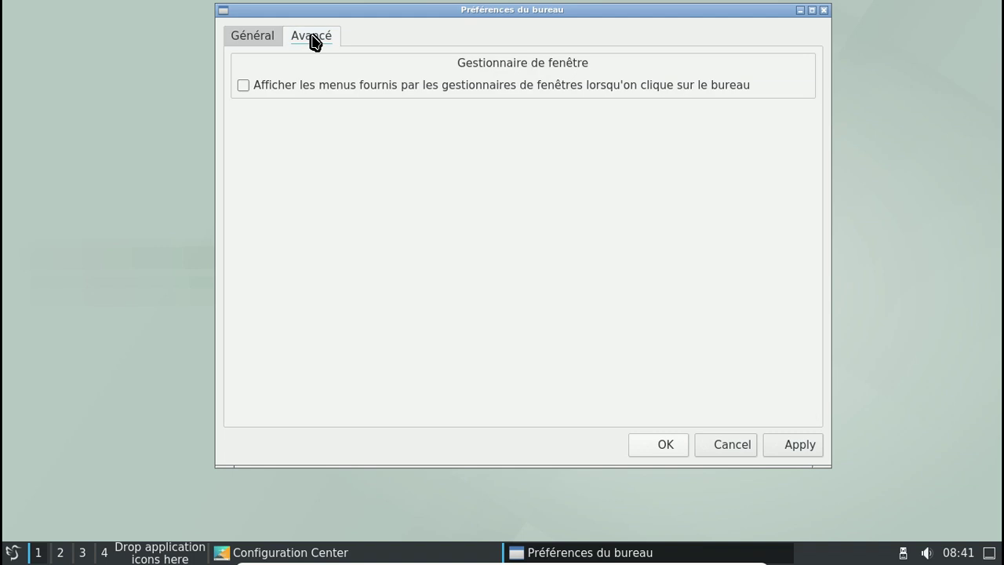
left_click(265, 37)
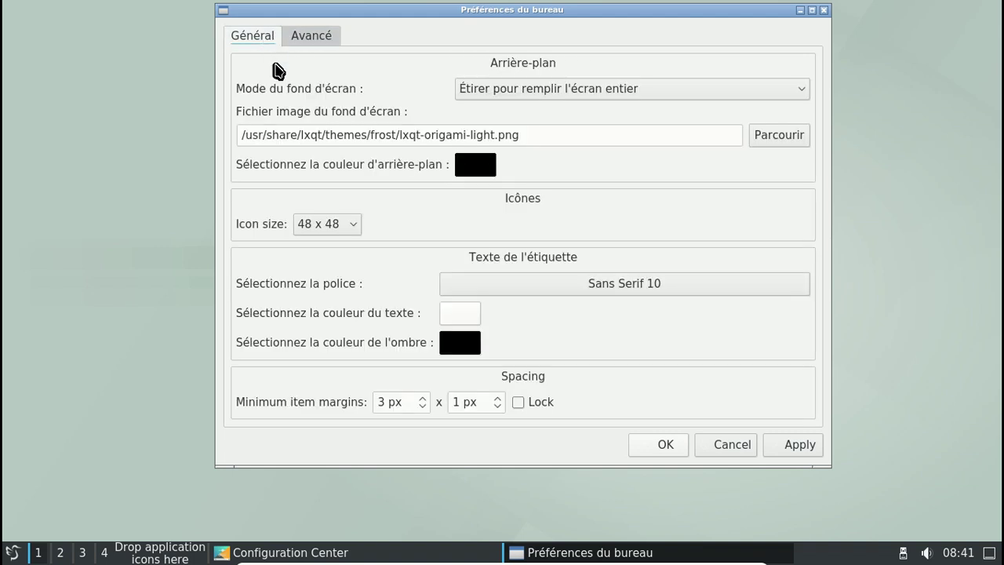
left_click(708, 447)
Open and close File Associations, then open Locale showing France - français (fr_FR)
left_click(604, 184)
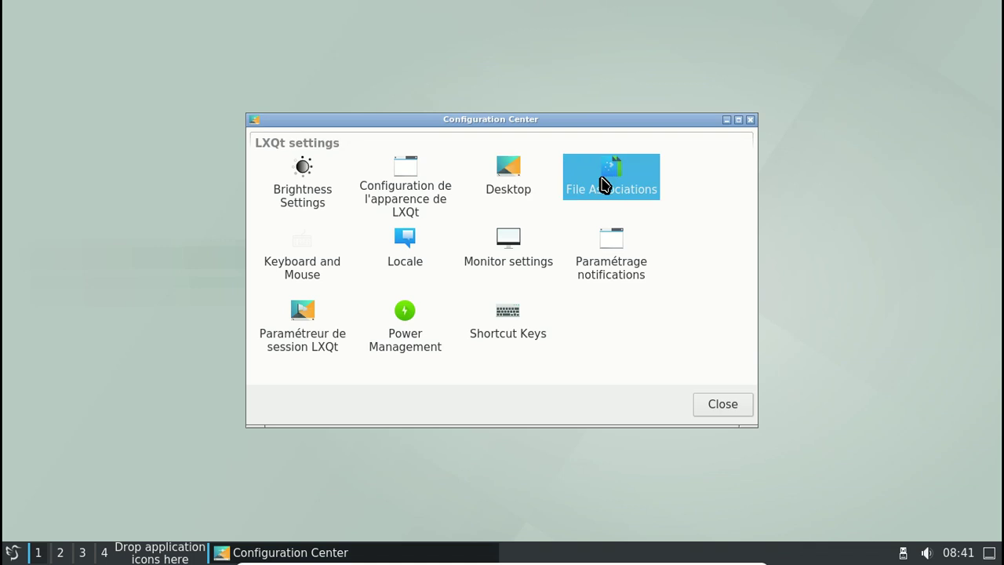
double_click(604, 184)
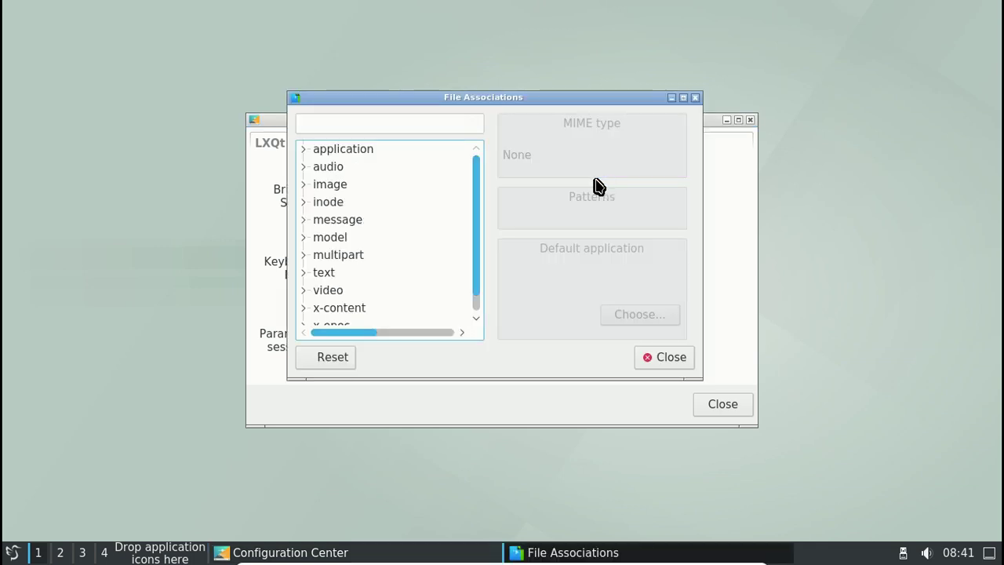
left_click(694, 98)
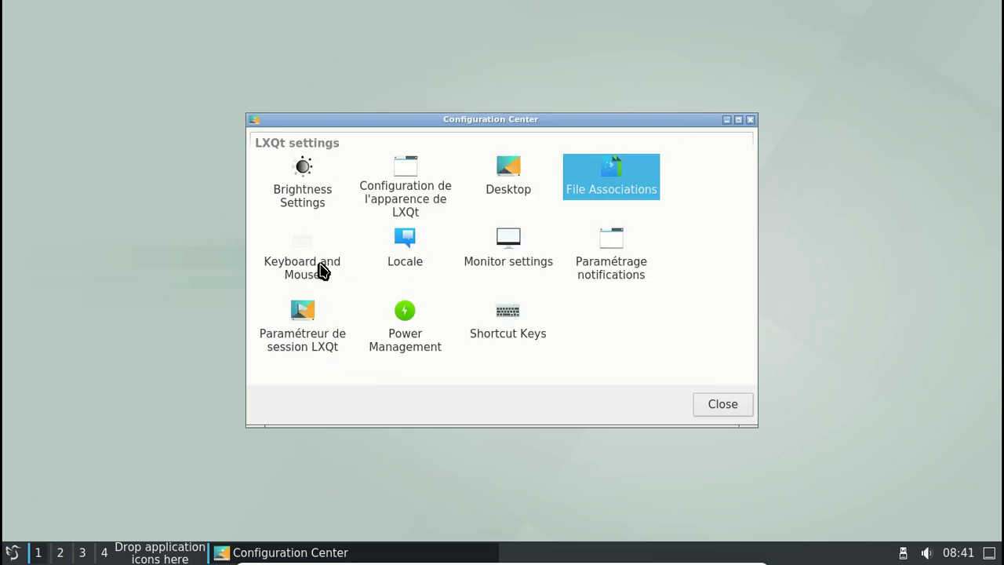
left_click(414, 263)
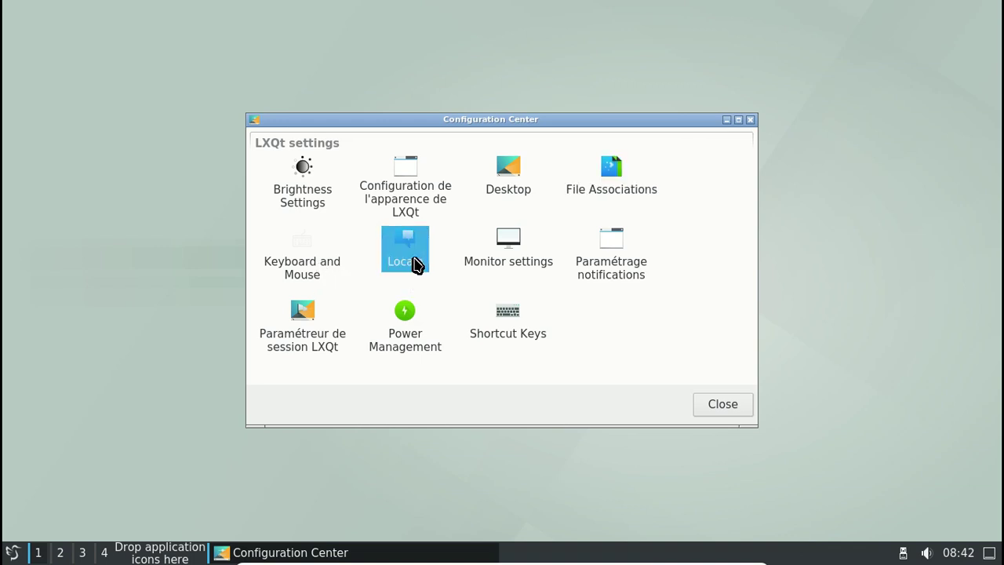
double_click(414, 263)
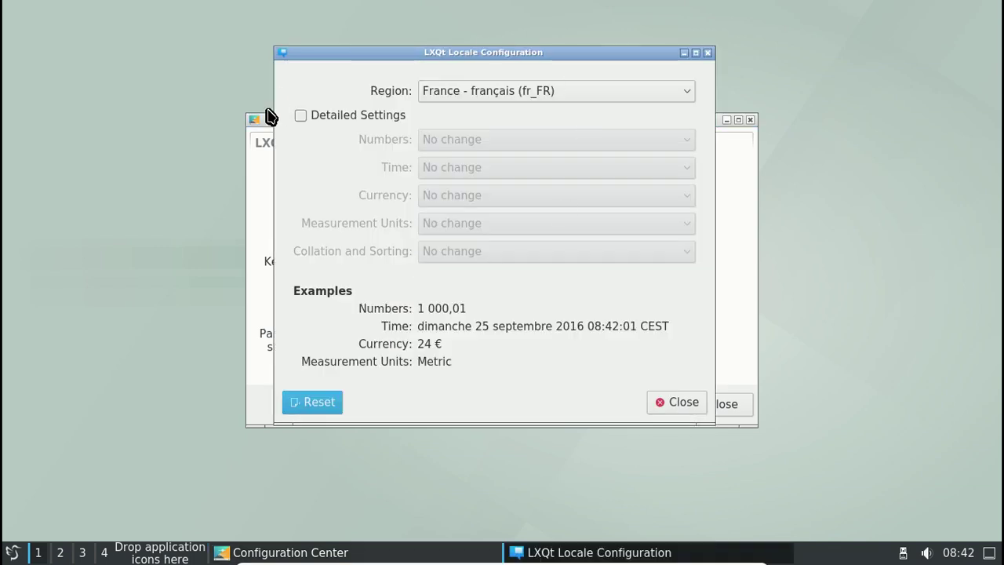
Close Locale, then review the monitor settings' advanced and information pages and close them
left_click(708, 53)
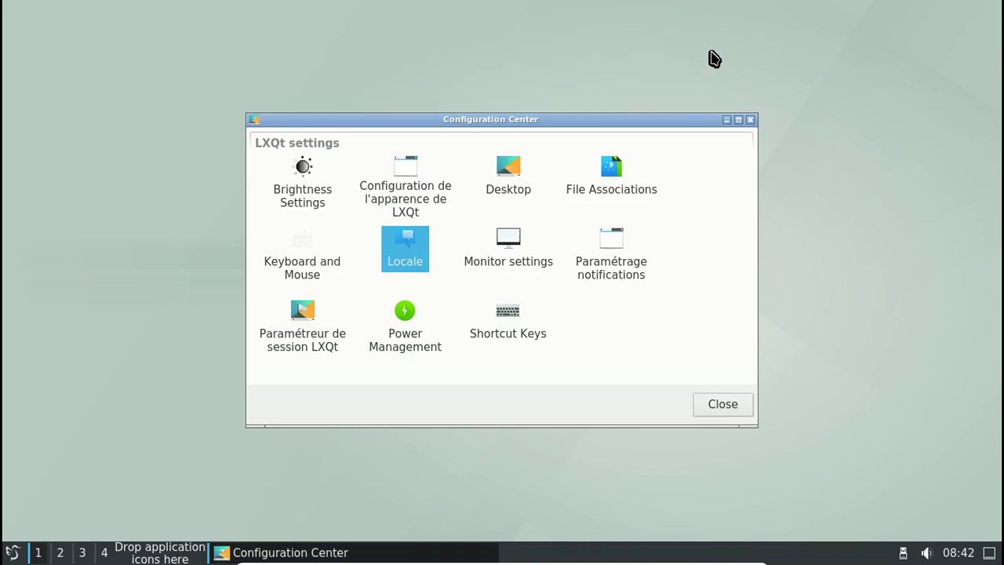
double_click(513, 262)
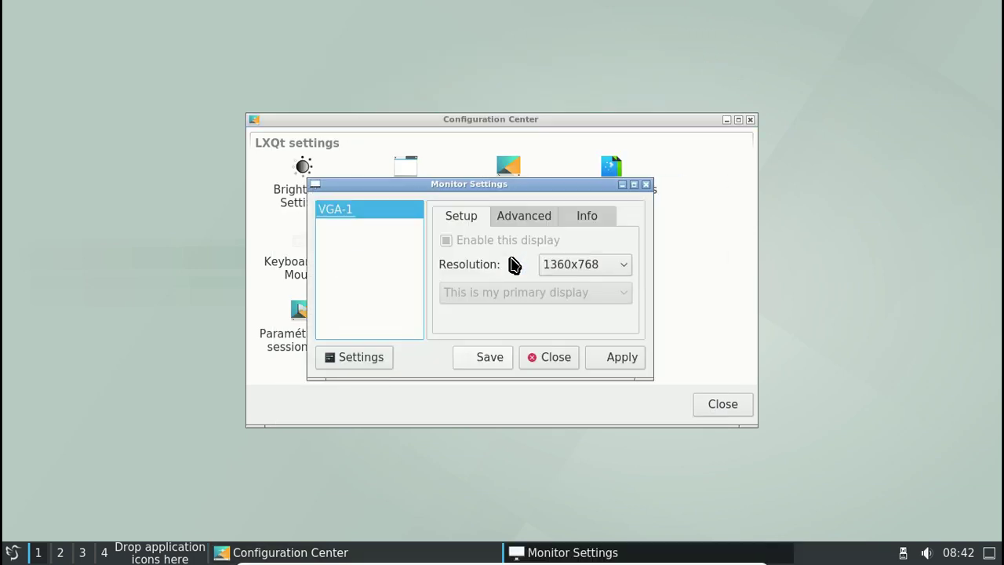
left_click(523, 220)
left_click(594, 222)
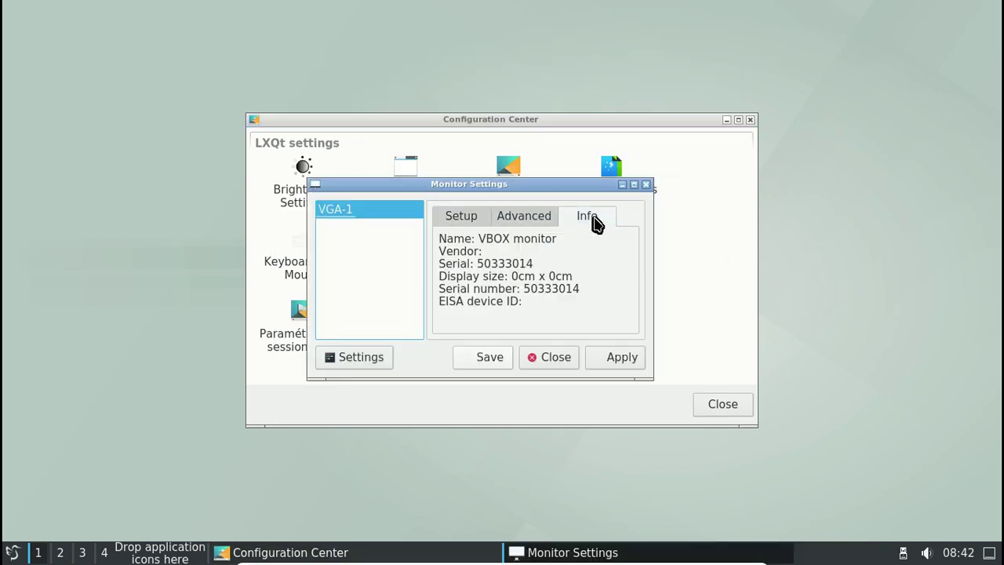
left_click(646, 185)
Place notifications at the bottom-right, view advanced notification options, and close the window
left_click(619, 239)
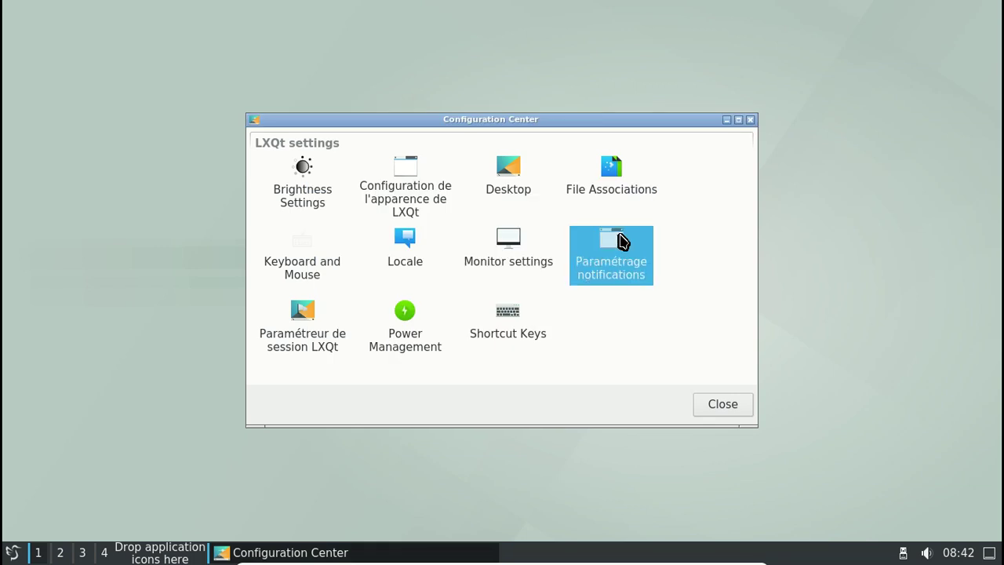
double_click(619, 239)
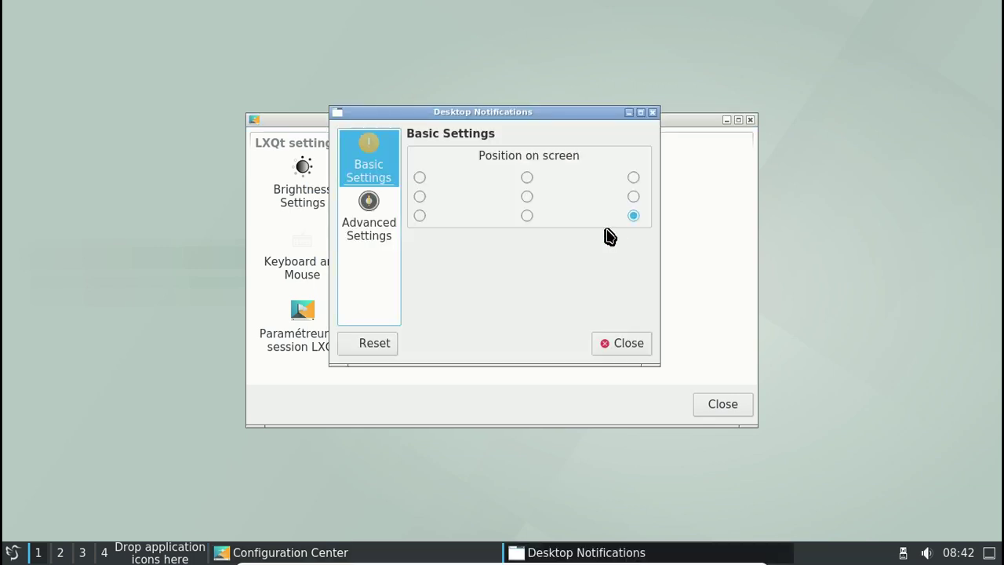
left_click(633, 215)
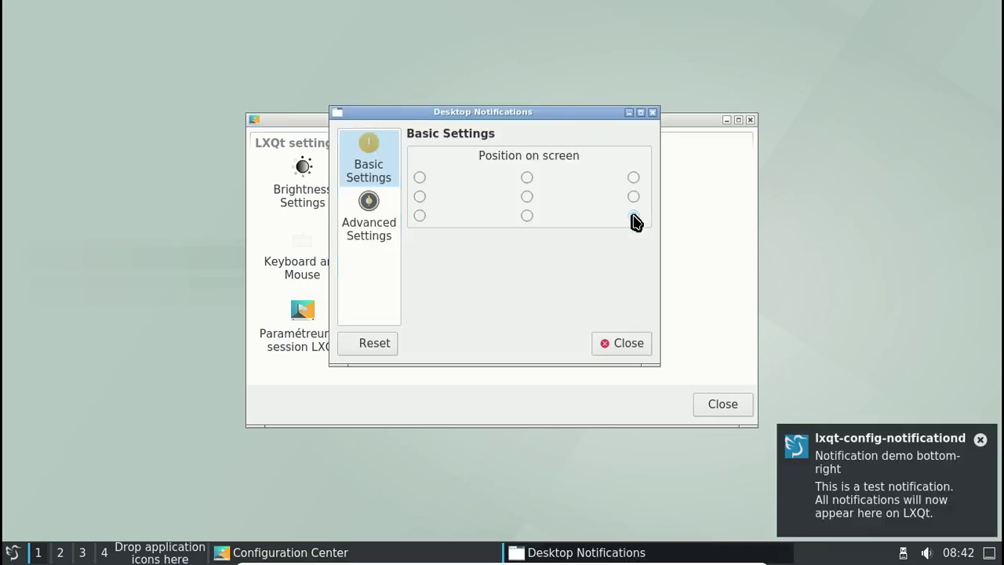
left_click(367, 224)
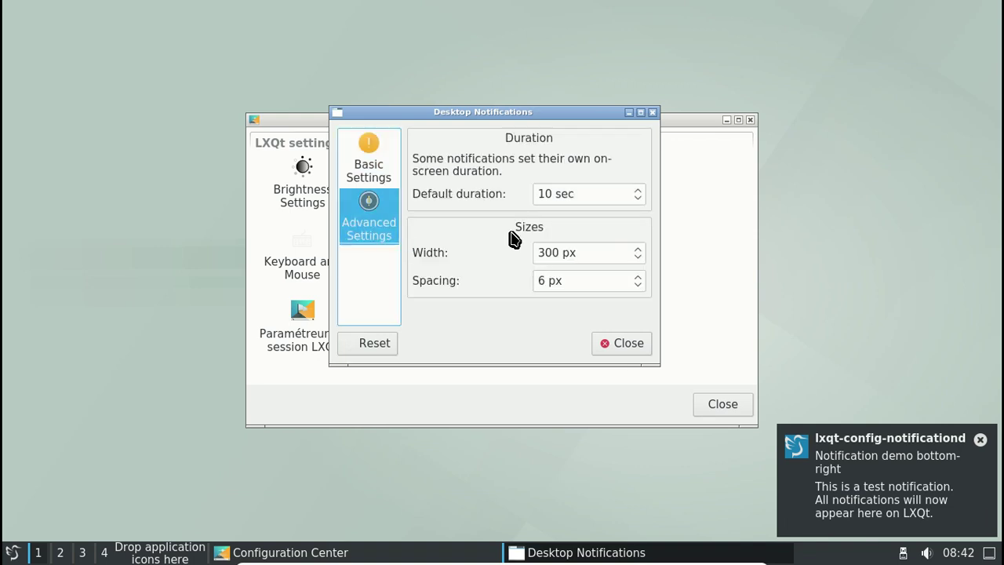
left_click(653, 112)
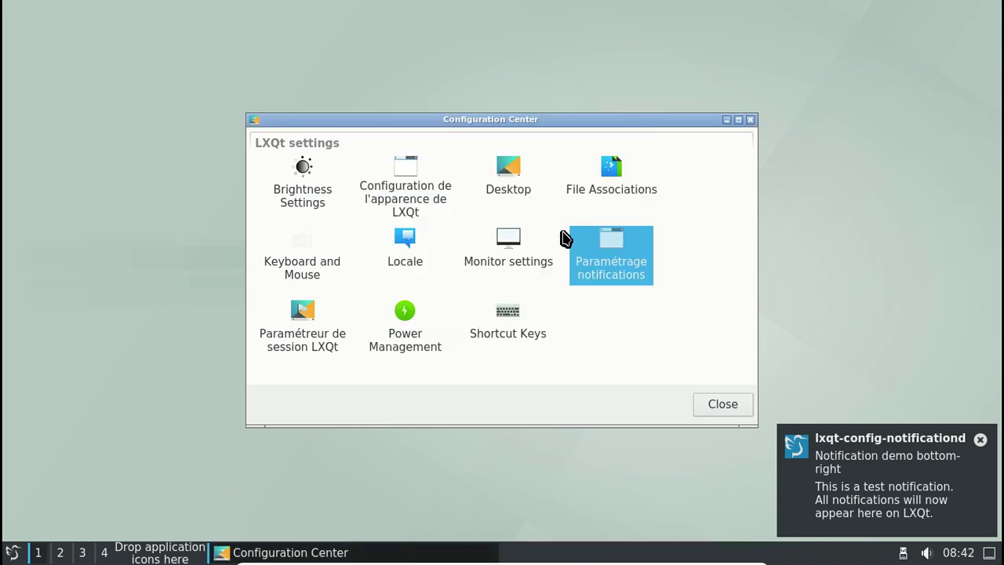
Set qterminal as the default terminal emulator in the LXQt session settings
left_click(321, 331)
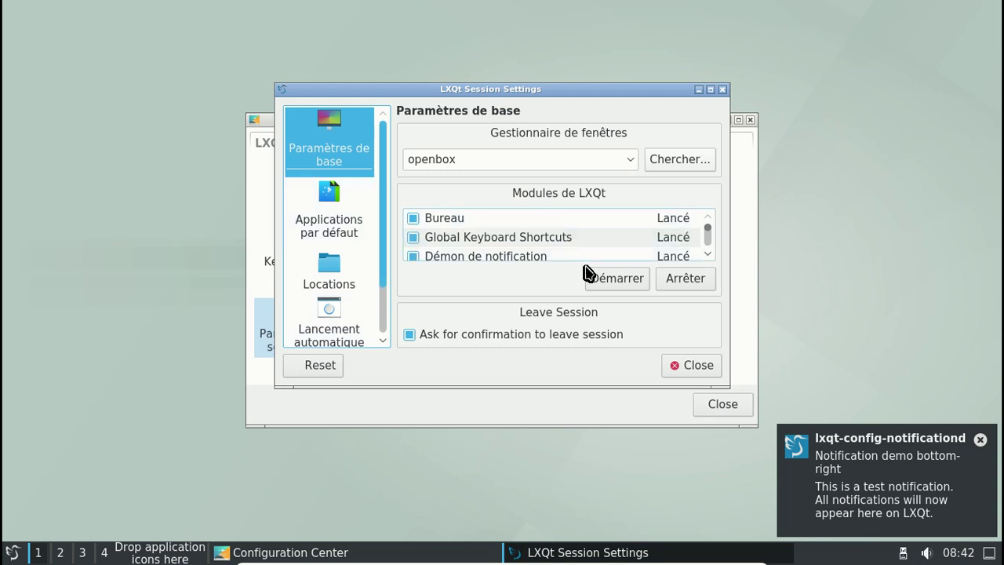
left_click(345, 223)
left_click(604, 136)
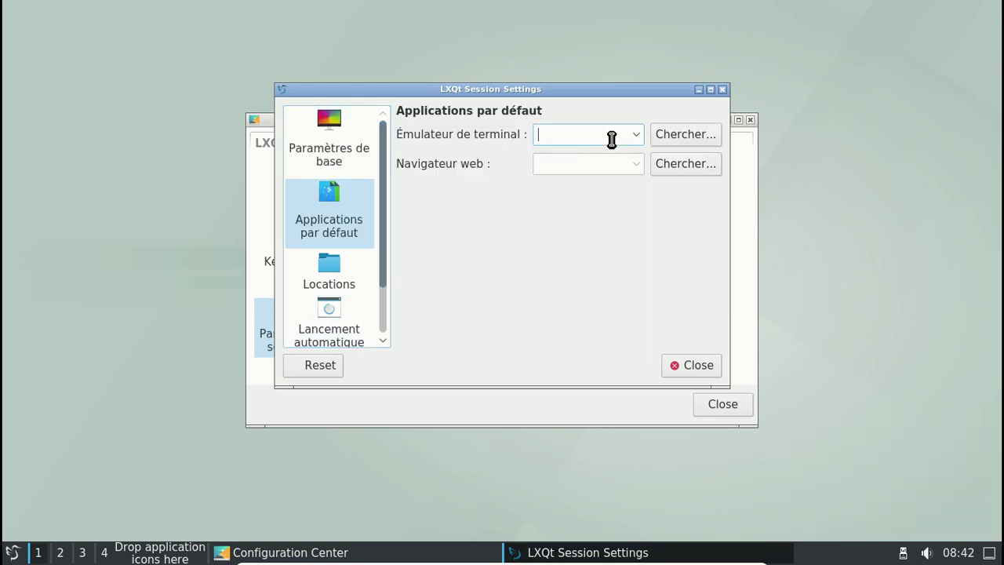
left_click(636, 135)
left_click(555, 156)
left_click(638, 167)
Browse the file locations, autostart and environment pages, close session settings, acknowledge the restart notice
left_click(347, 274)
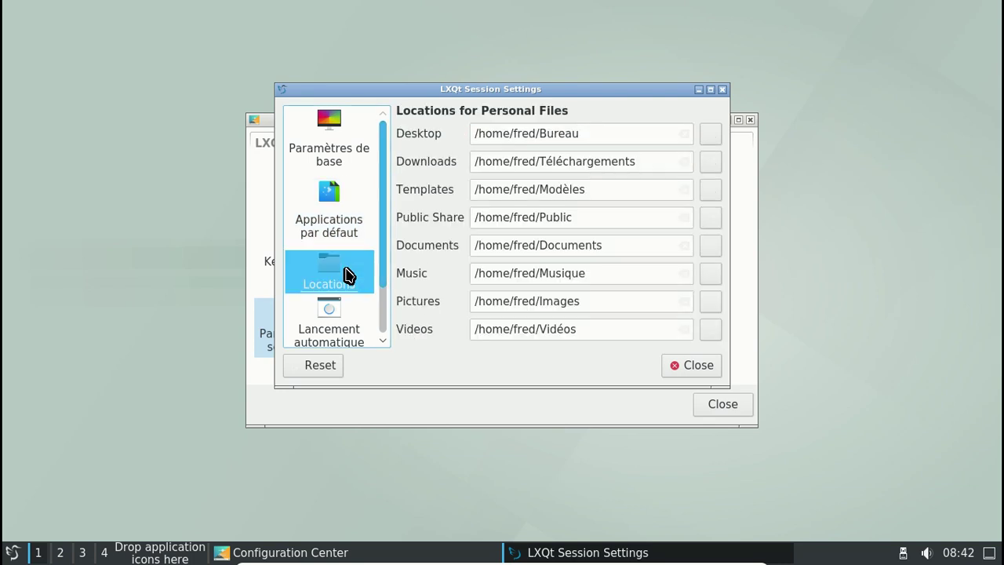
left_click(354, 312)
left_click_drag(384, 223, 377, 300)
left_click(350, 317)
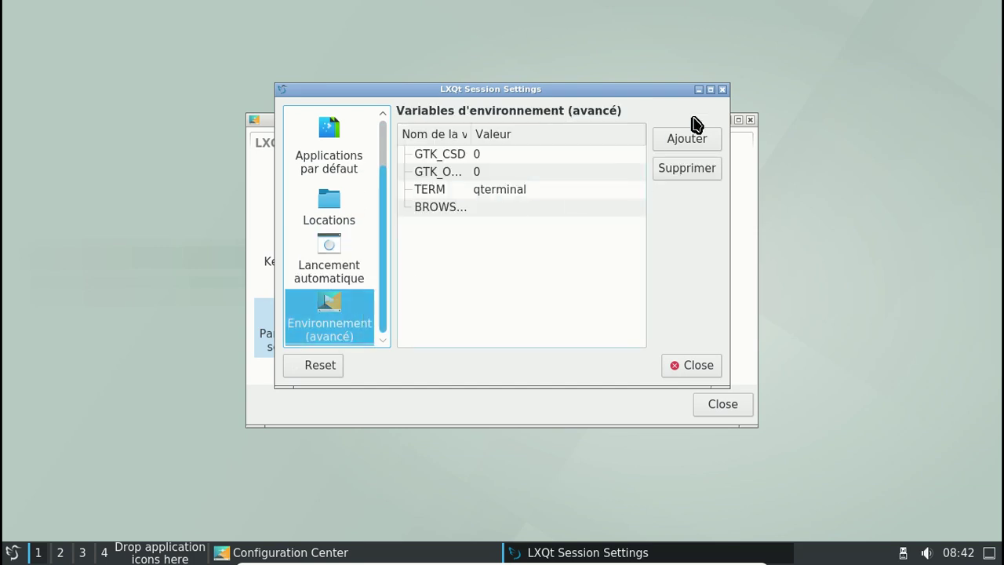
left_click(722, 90)
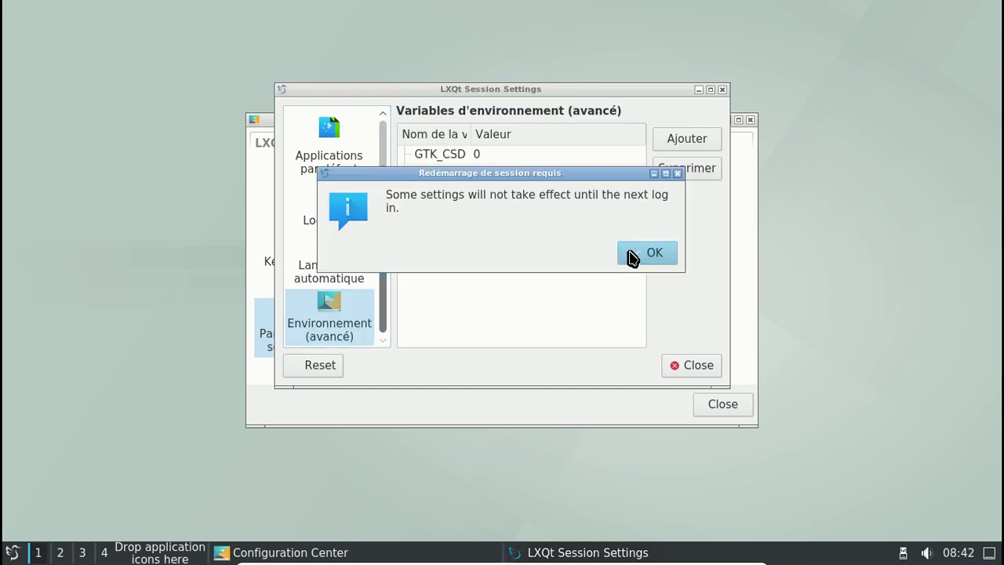
left_click(633, 258)
Open and close power management and shortcut keys, then close the Configuration Center
left_click(406, 345)
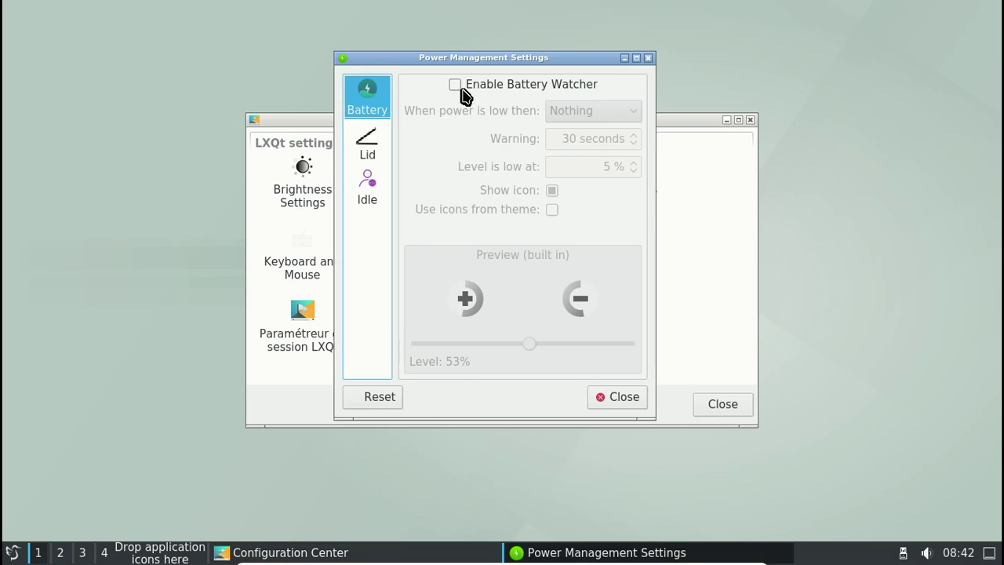
left_click(648, 60)
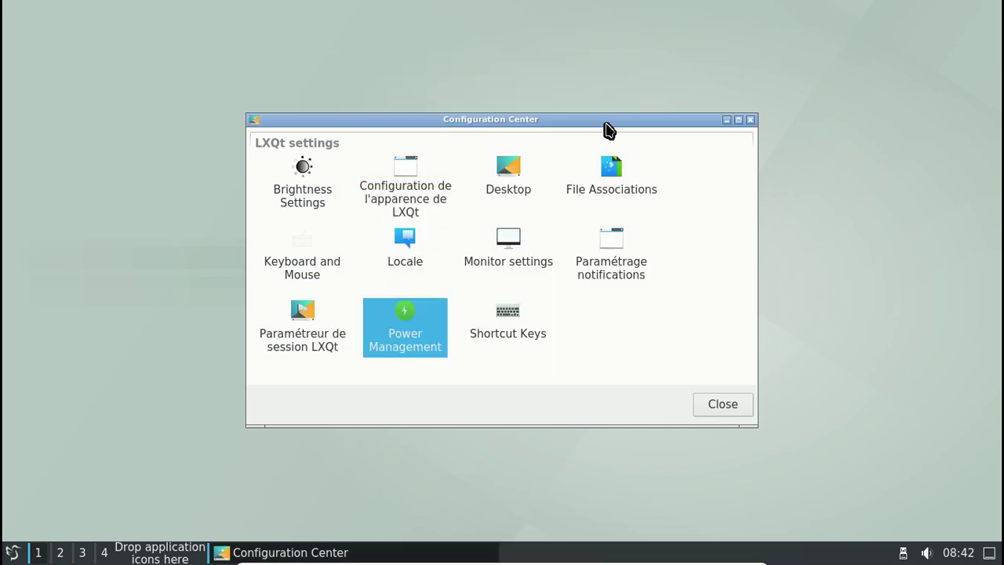
left_click(503, 332)
left_click(751, 119)
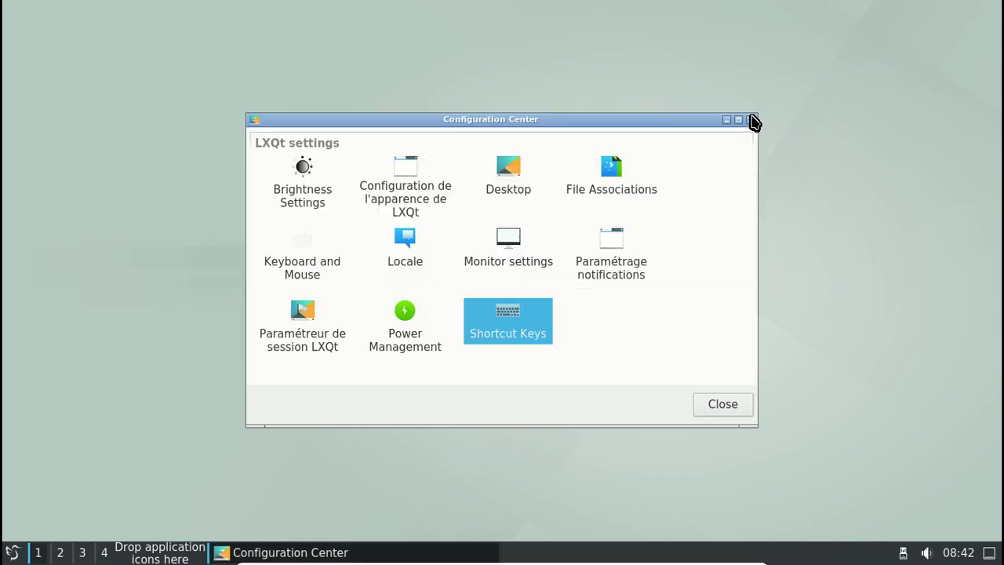
left_click(750, 119)
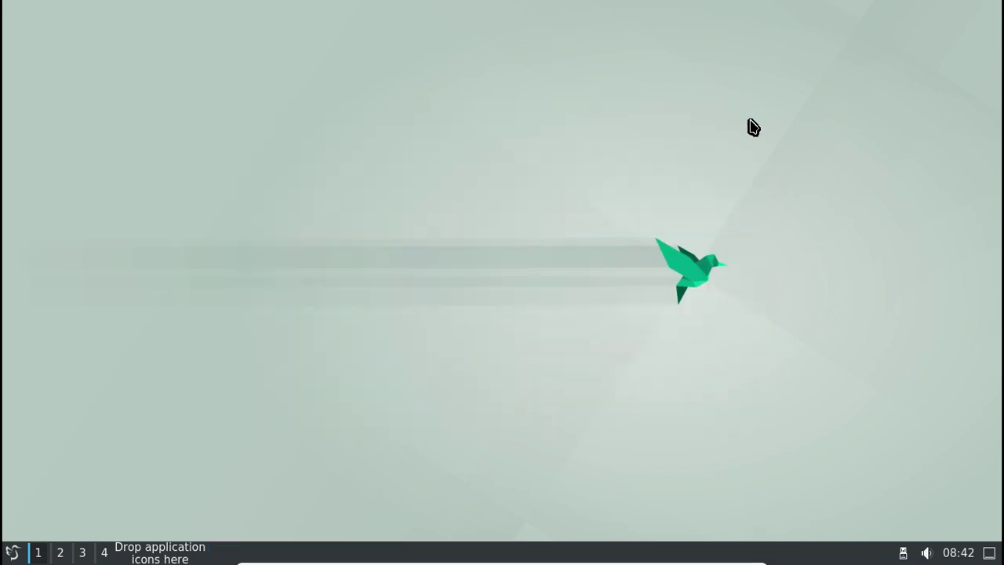
Open PCManFM-Qt on Téléchargements/compléments, then reopen the application menu
left_click(13, 552)
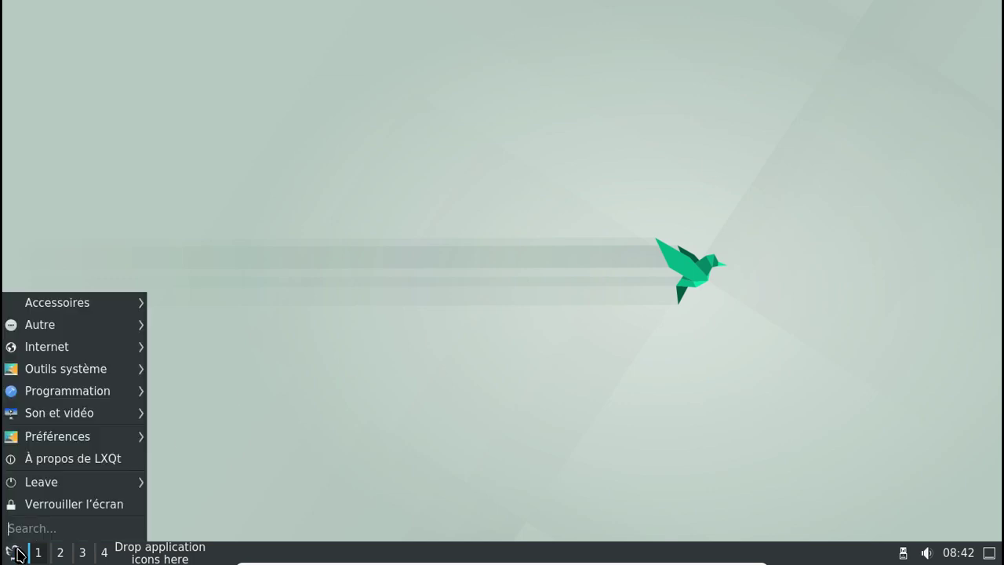
mouse_move(89, 304)
left_click(174, 304)
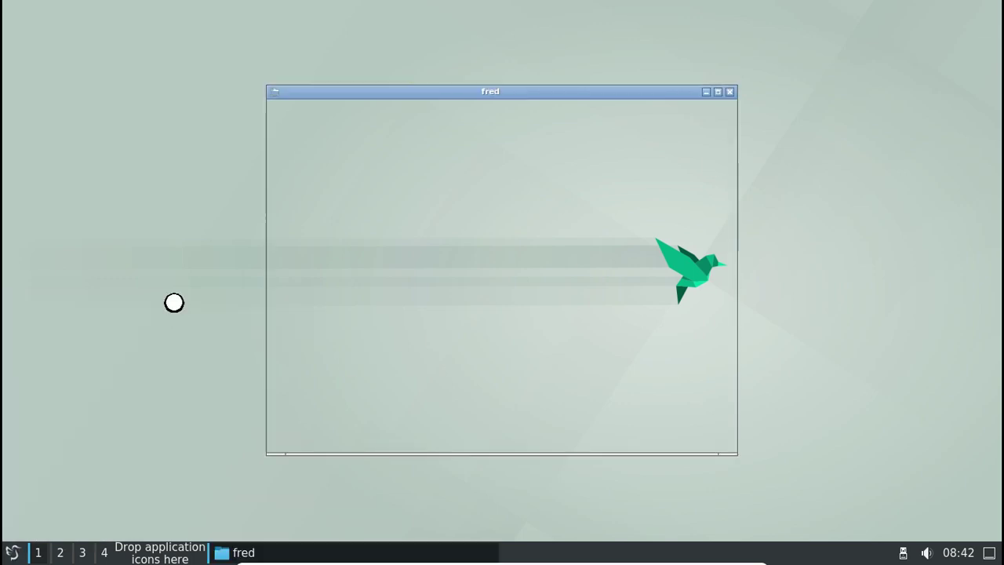
double_click(590, 251)
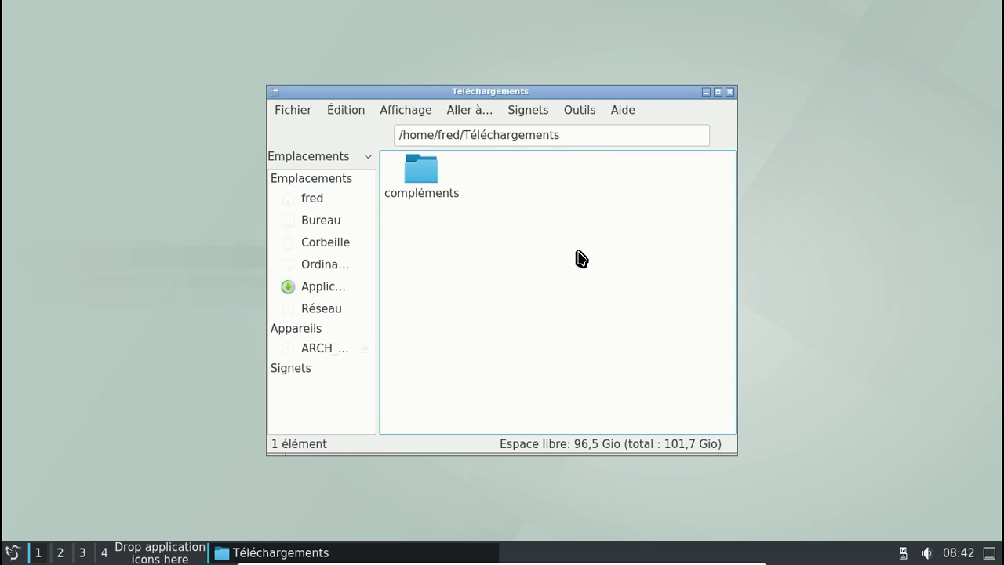
double_click(423, 182)
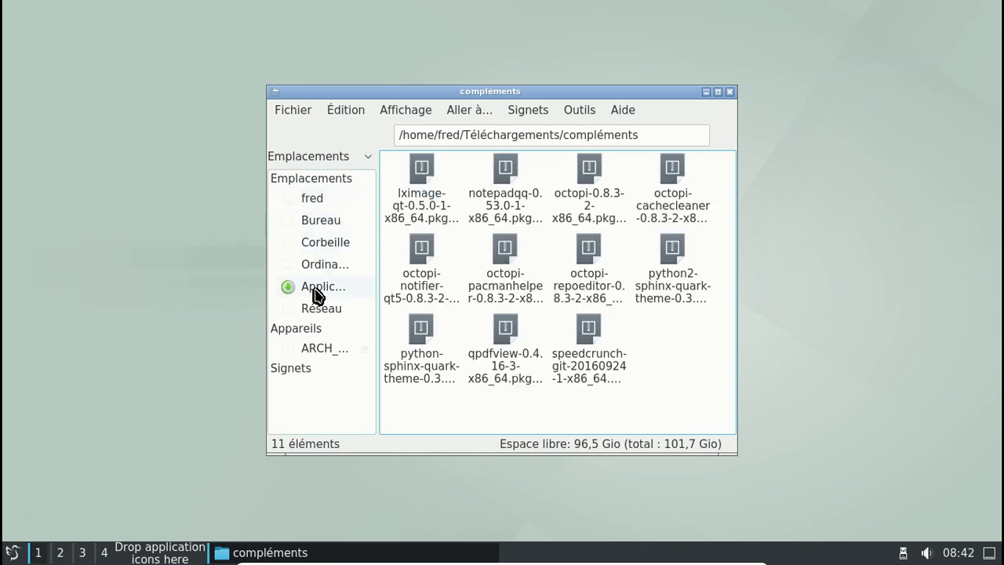
left_click(12, 552)
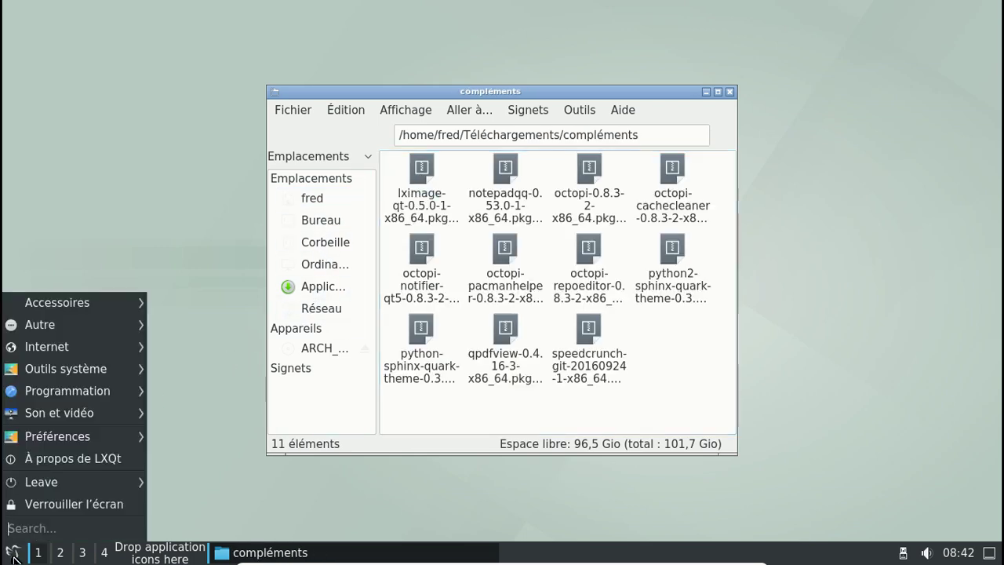
Set the LXQt icon theme to Breeze in Appearance settings, then close both configuration windows
mouse_move(96, 308)
mouse_move(94, 440)
mouse_move(196, 444)
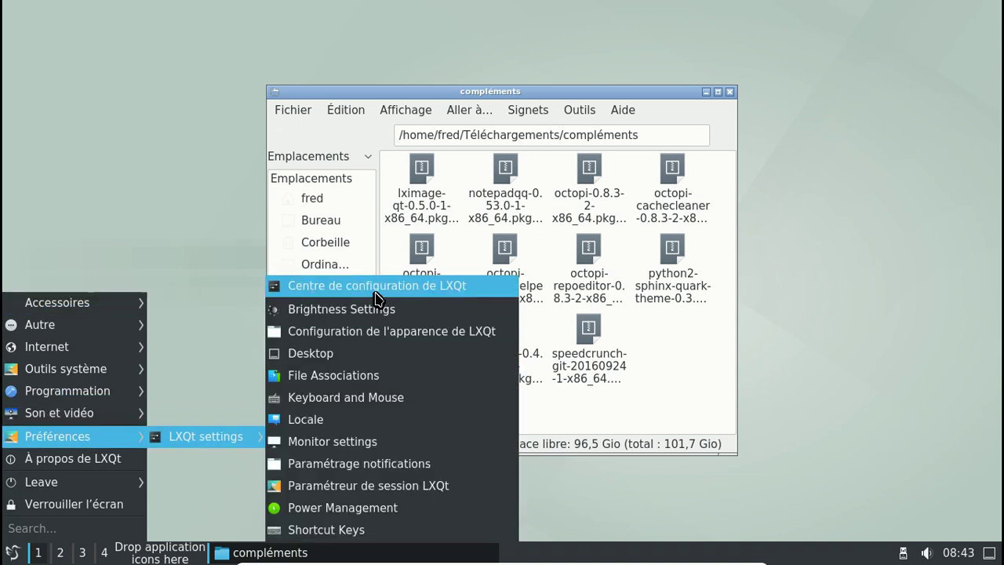
left_click(314, 286)
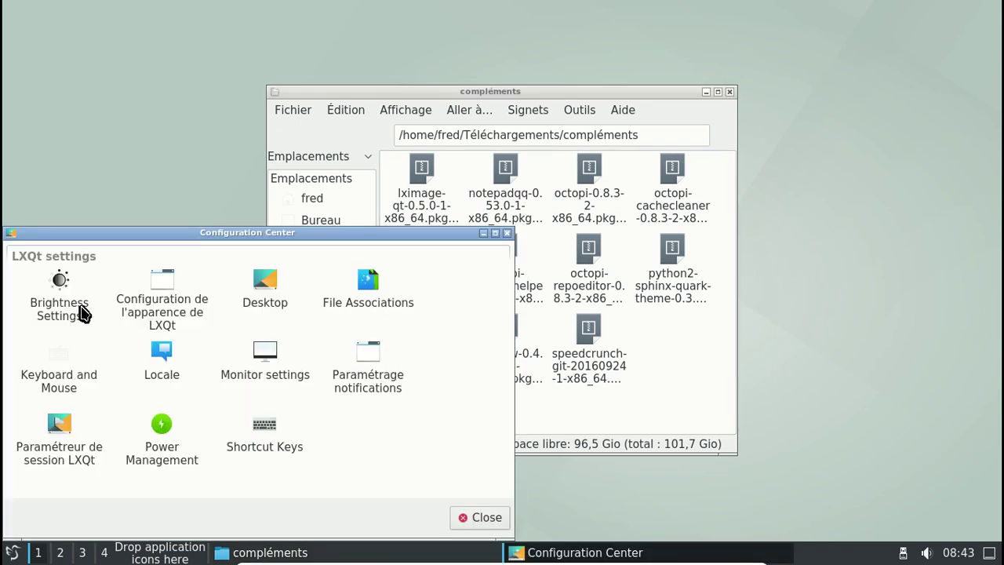
double_click(167, 318)
left_click(318, 173)
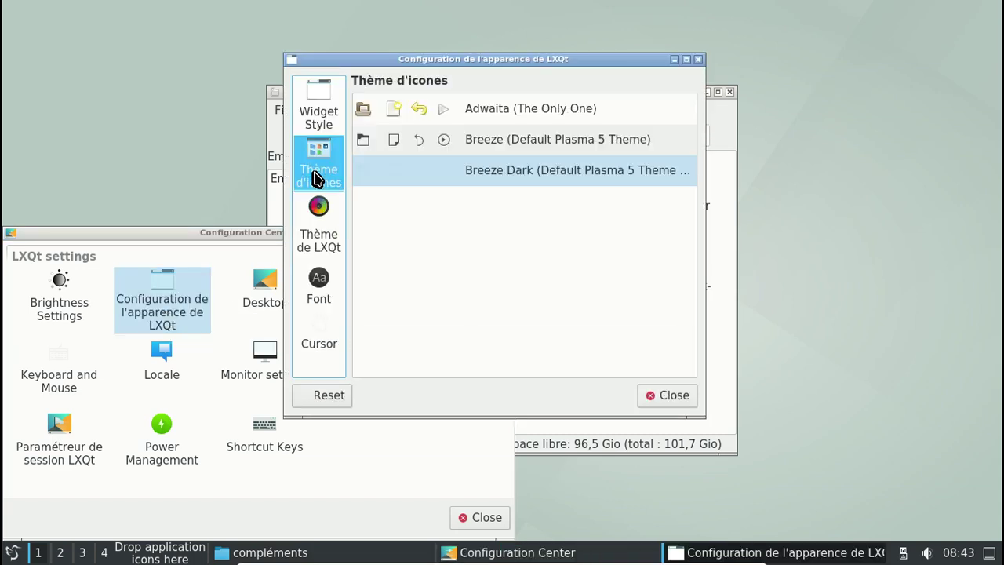
left_click(468, 139)
left_click(665, 397)
left_click(492, 517)
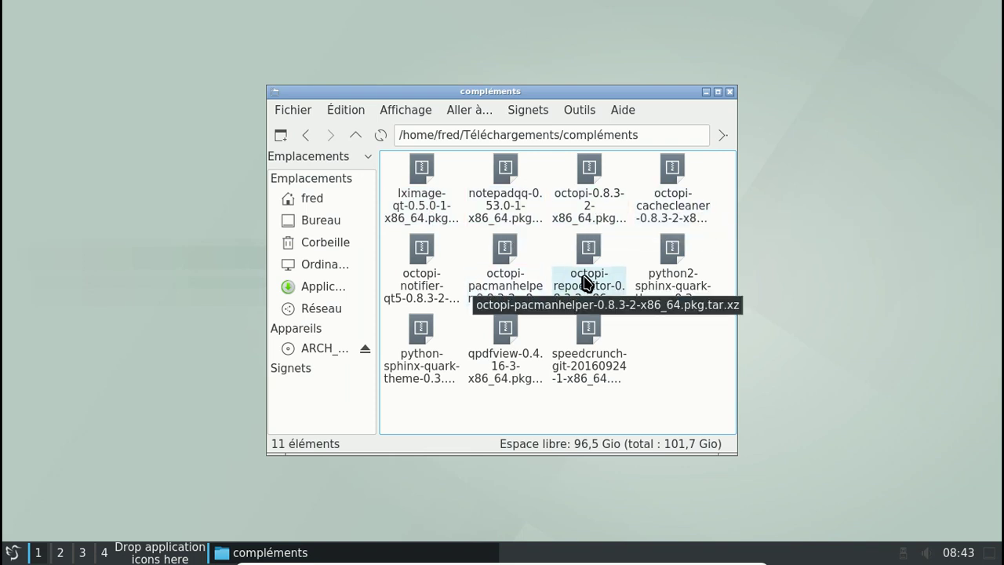
Try opening a terminal in the compléments folder, dismiss the xterm error, and close the file manager
right_click(687, 349)
mouse_move(700, 353)
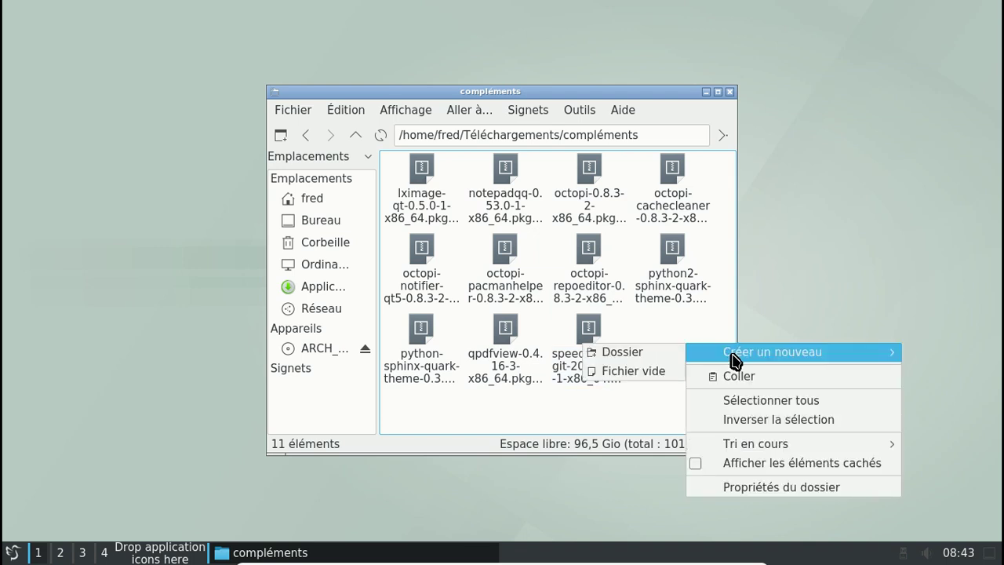
key("Escape")
key("Escape")
right_click(601, 410)
key("Escape")
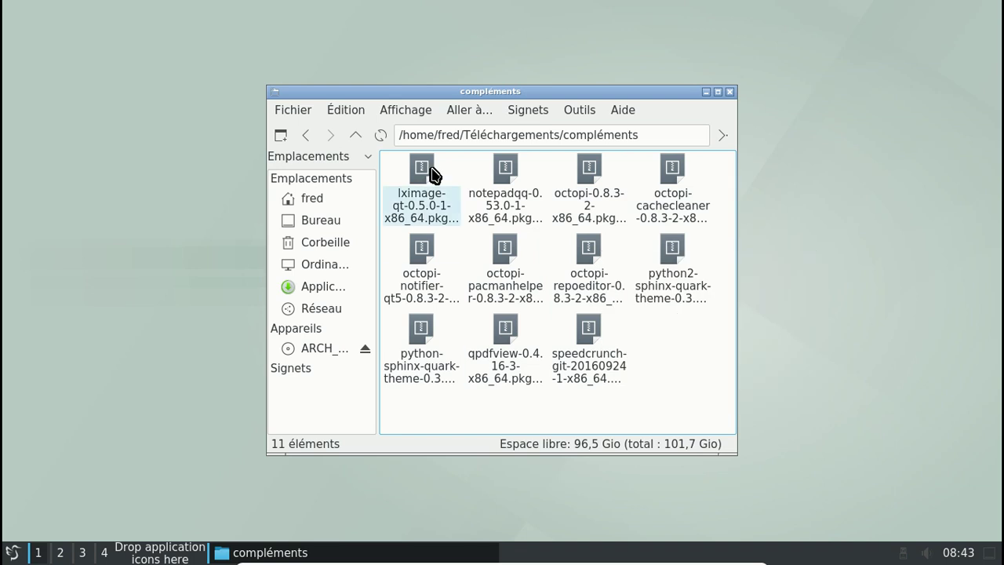
left_click(579, 112)
left_click(587, 131)
left_click(648, 284)
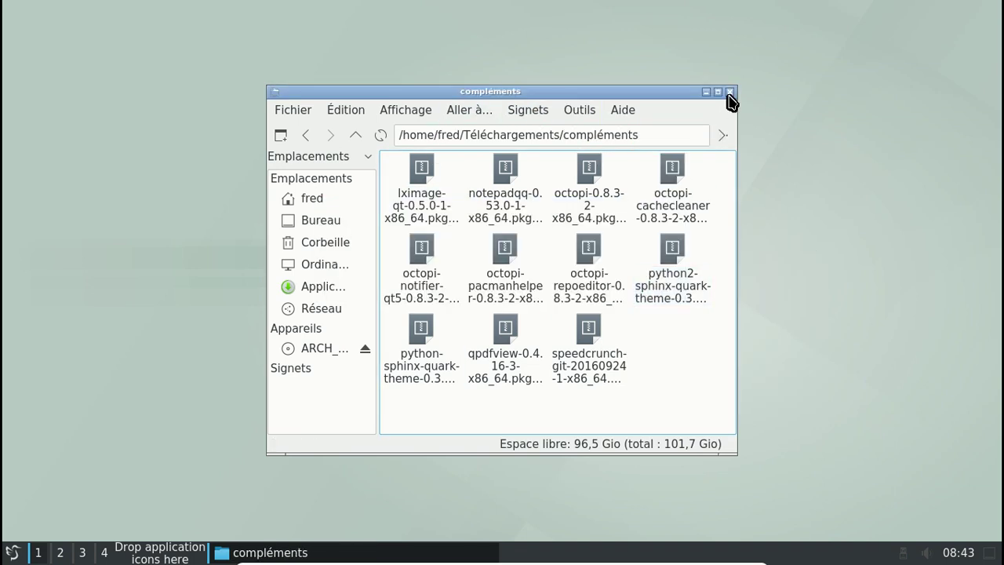
left_click(729, 92)
Launch QTerminal from the Outils système menu
left_click(12, 552)
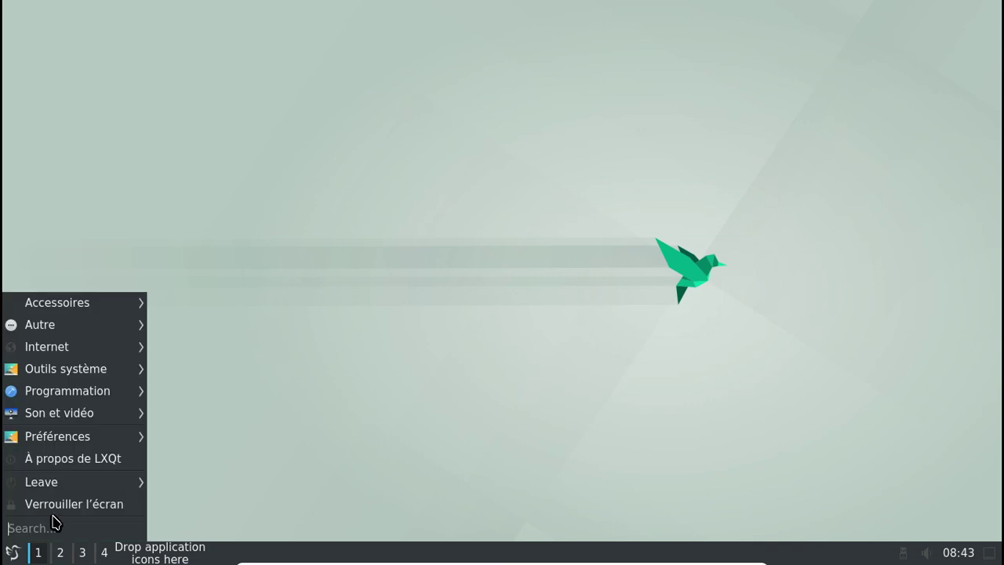
mouse_move(104, 354)
left_click(240, 413)
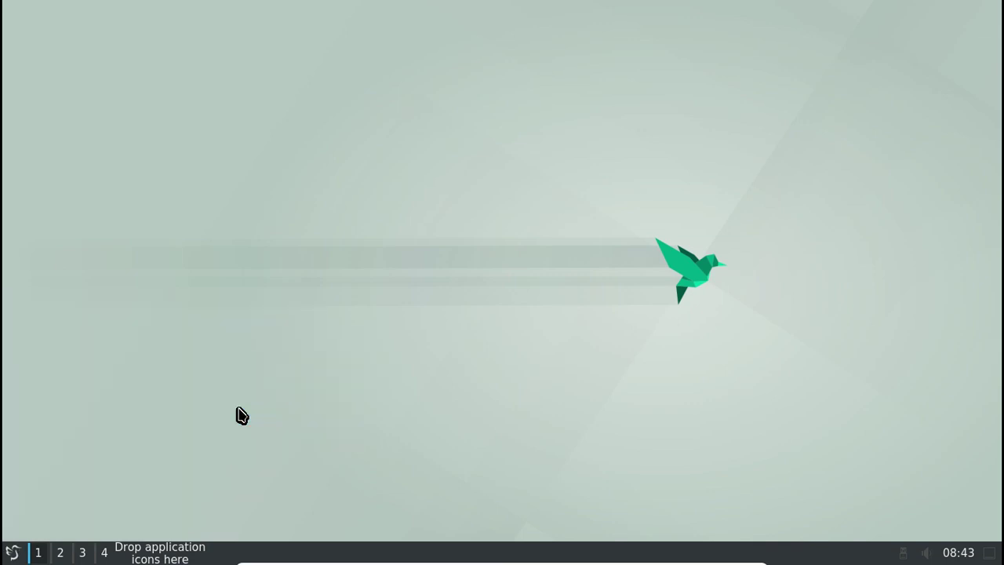
Change into the Téléchargements/compléments folder using tab completion
type("cd ")
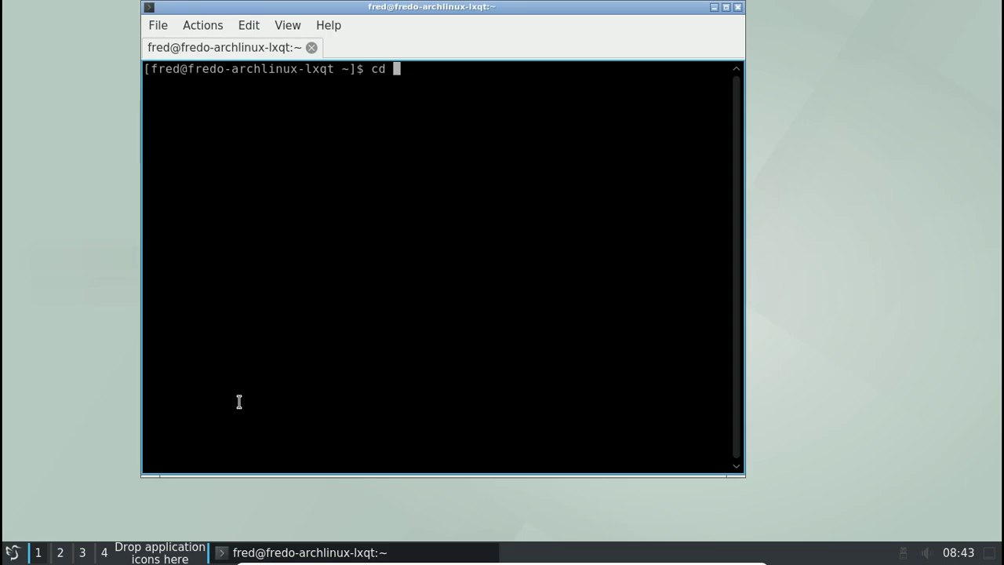
type("T")
key("Tab")
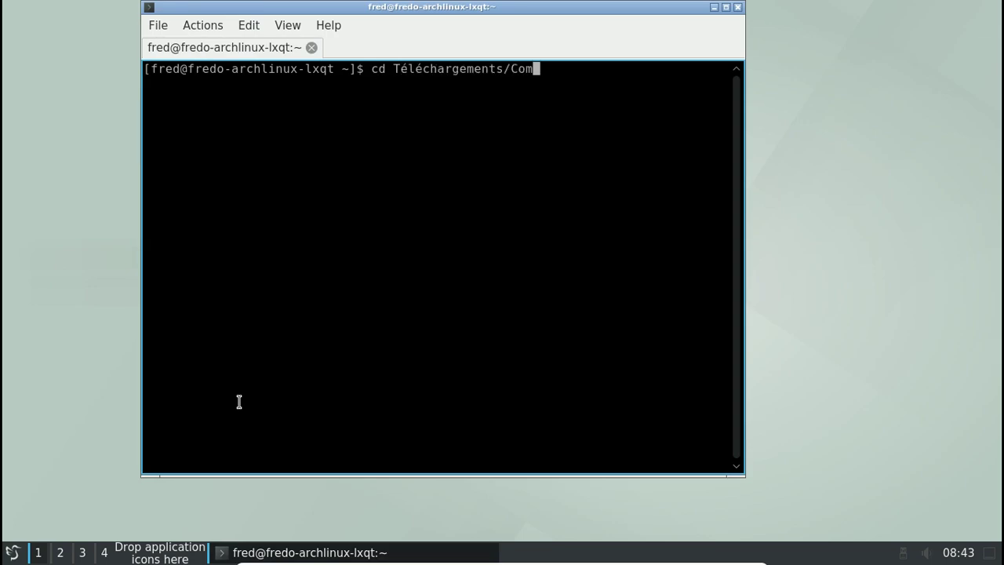
type("Co")
key("BackSpace")
key("BackSpace")
key("Return")
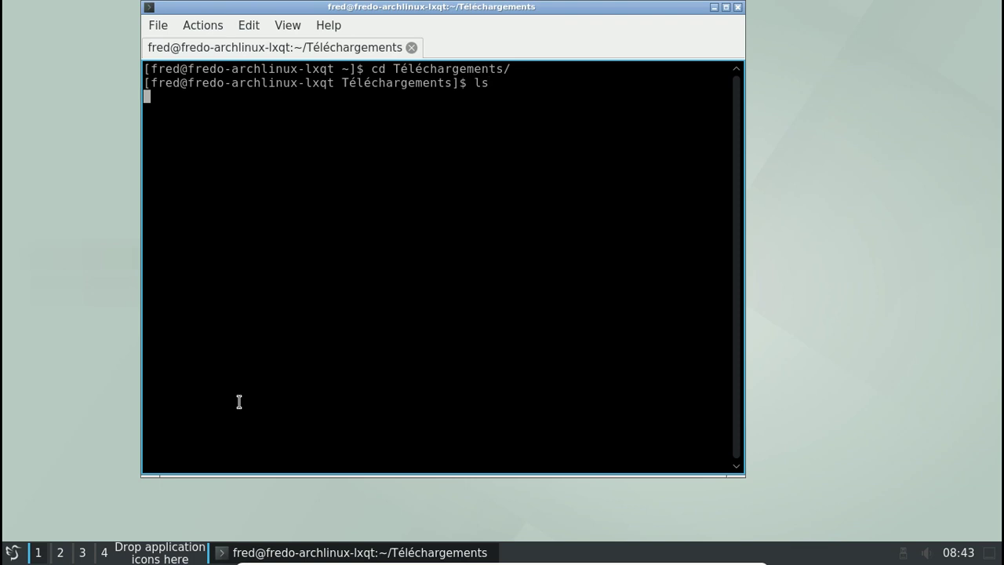
key("Tab")
key("Return")
key("Return")
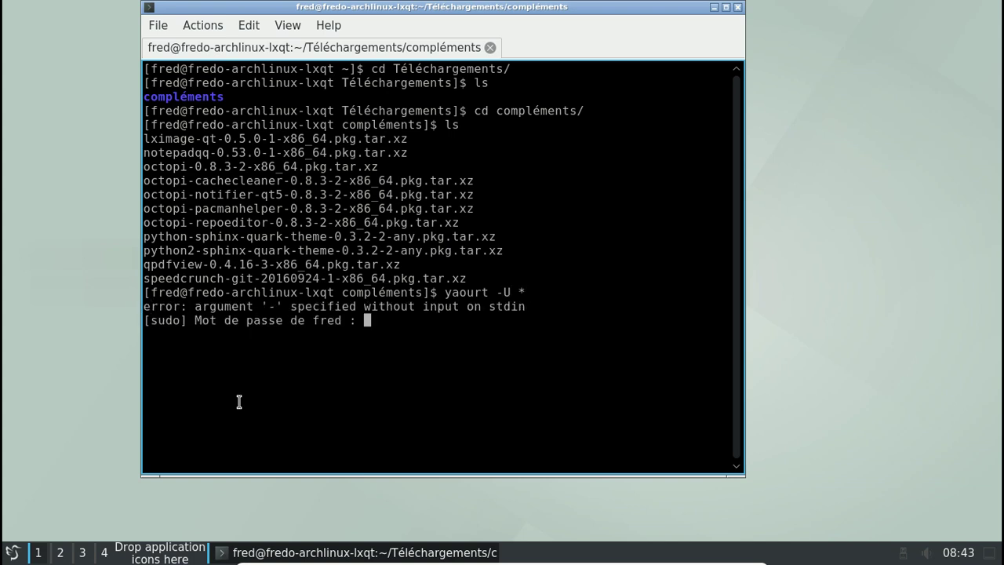
Install all package files with yaourt -U *, then install network-manager-applet and accept
key("Return")
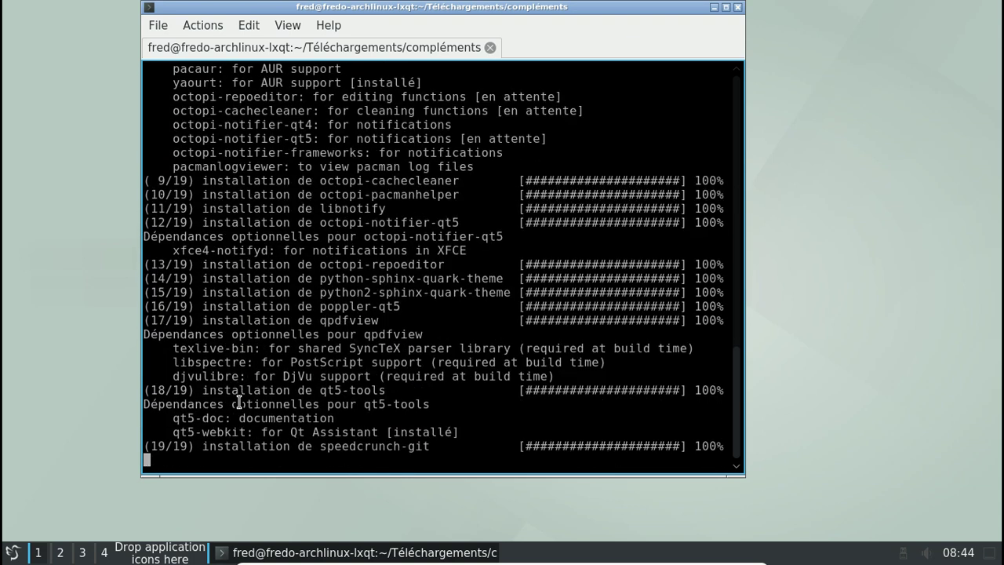
type("yaourt -U *")
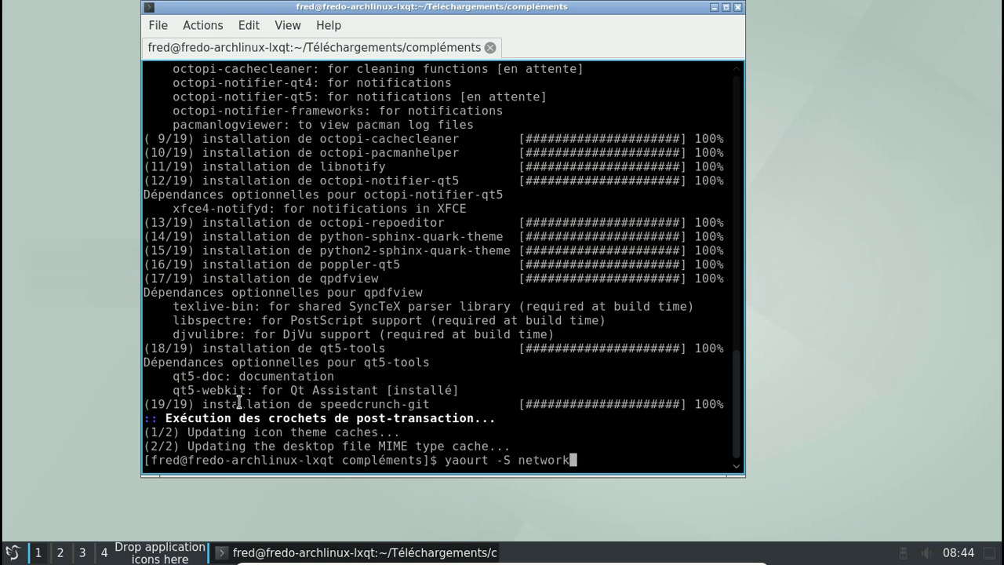
type("mùa")
type("nager")
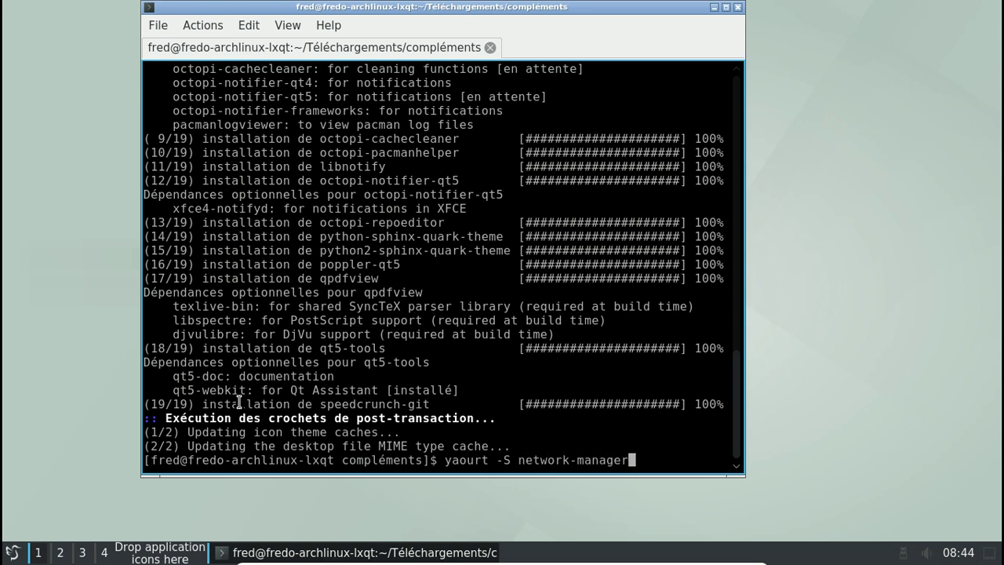
type("-applet")
key("Return")
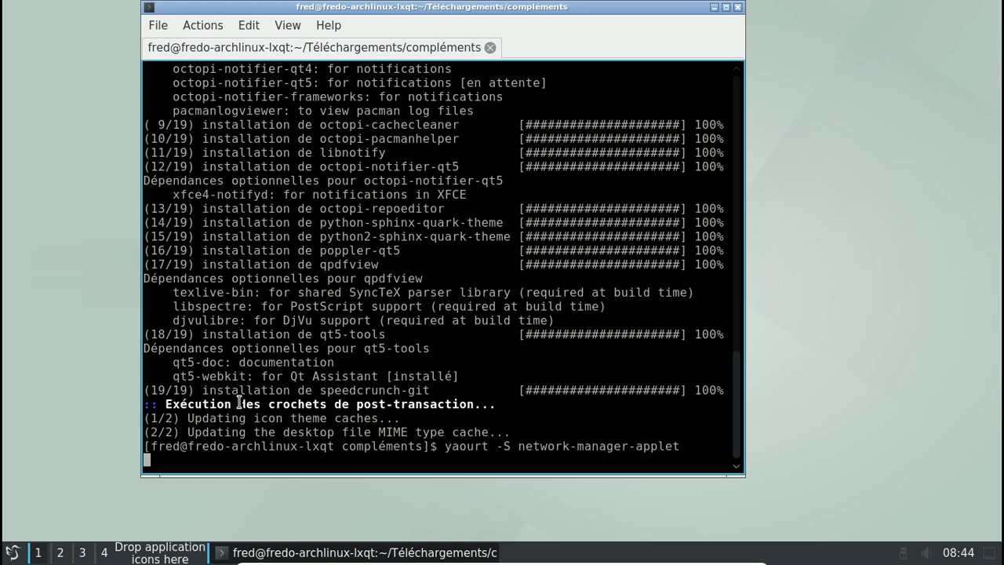
key("Return")
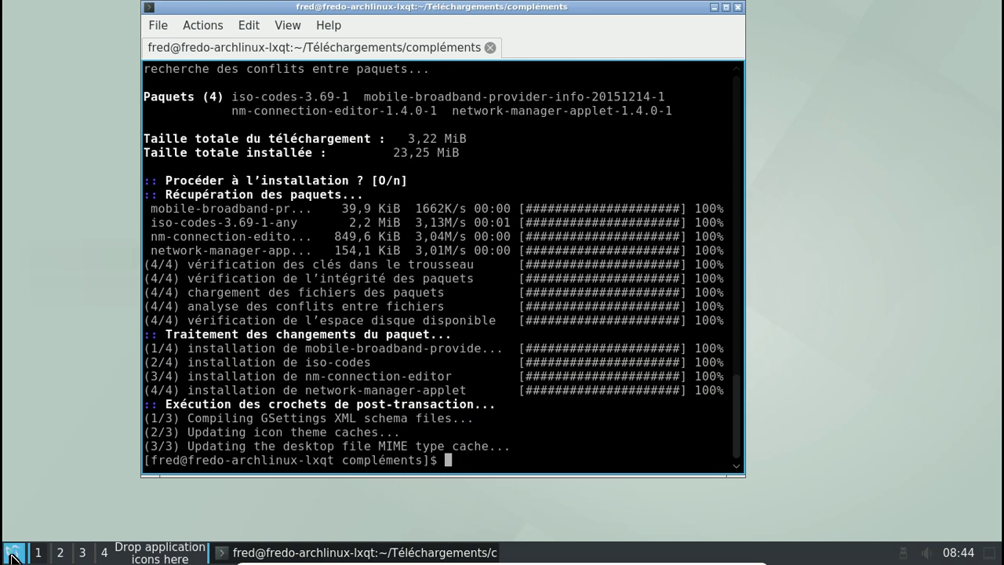
Launch qpdfview from Bureautique, view its About box, and close it
left_click(12, 557)
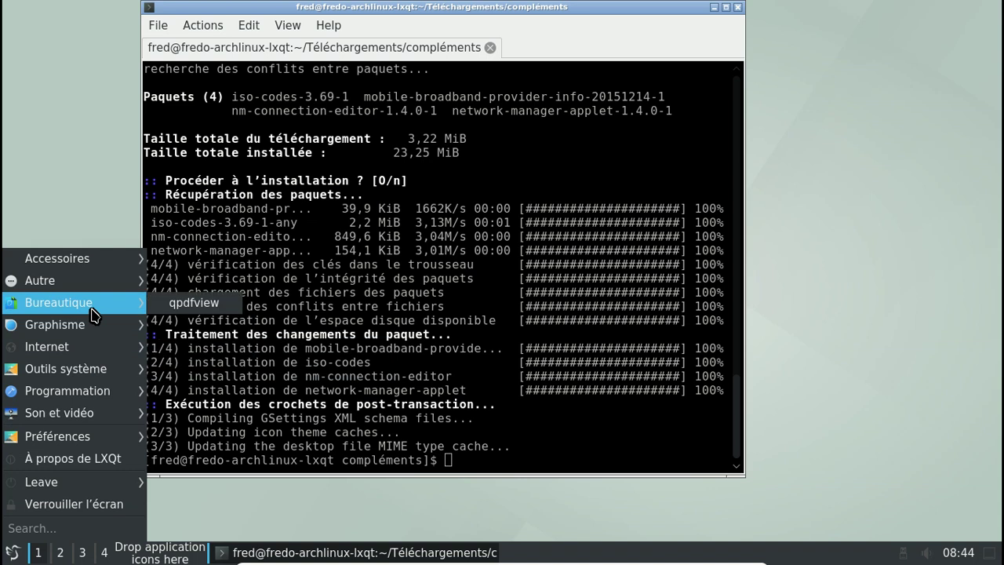
mouse_move(90, 303)
left_click(198, 305)
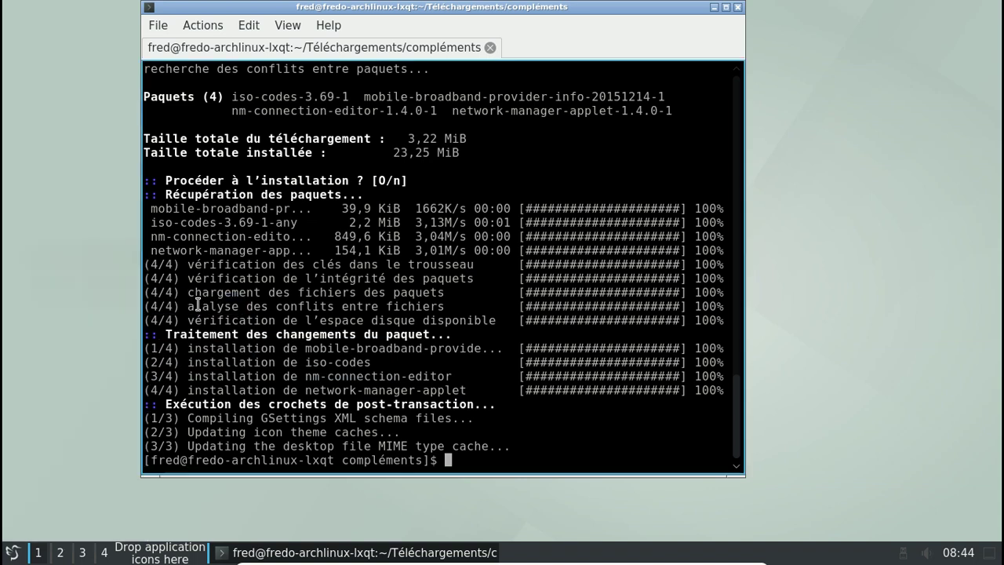
left_click(863, 171)
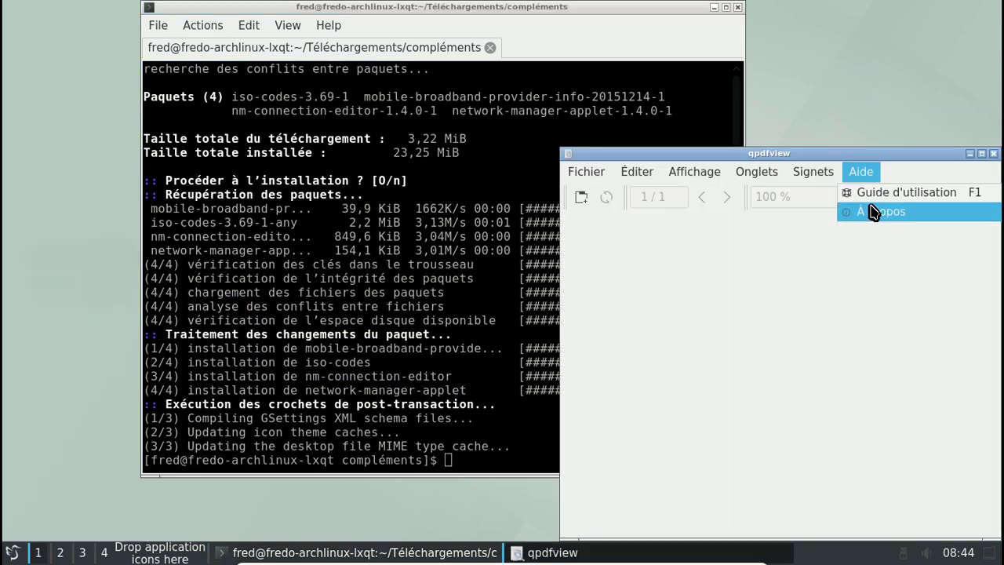
left_click(870, 208)
left_click(923, 419)
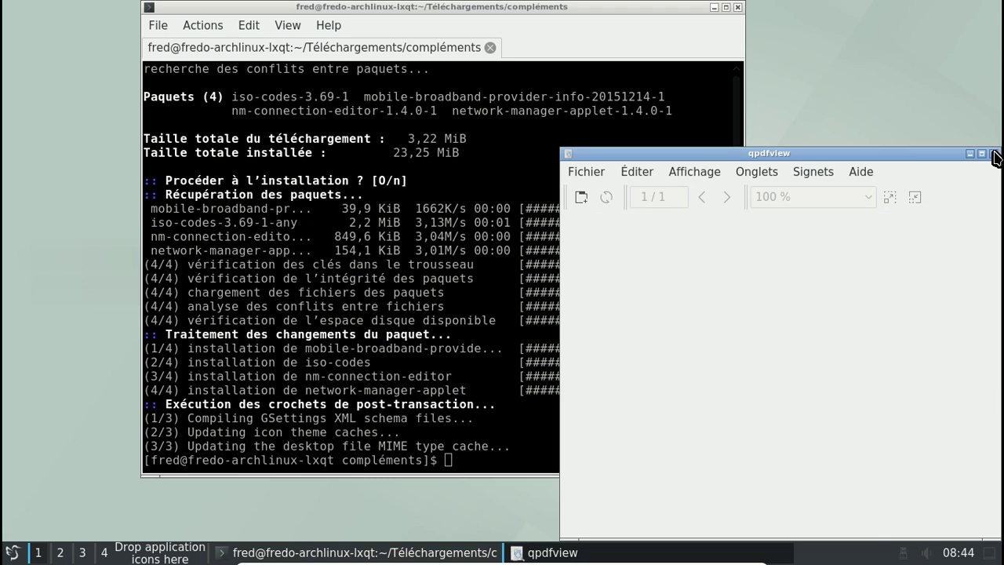
left_click(994, 154)
left_click(12, 552)
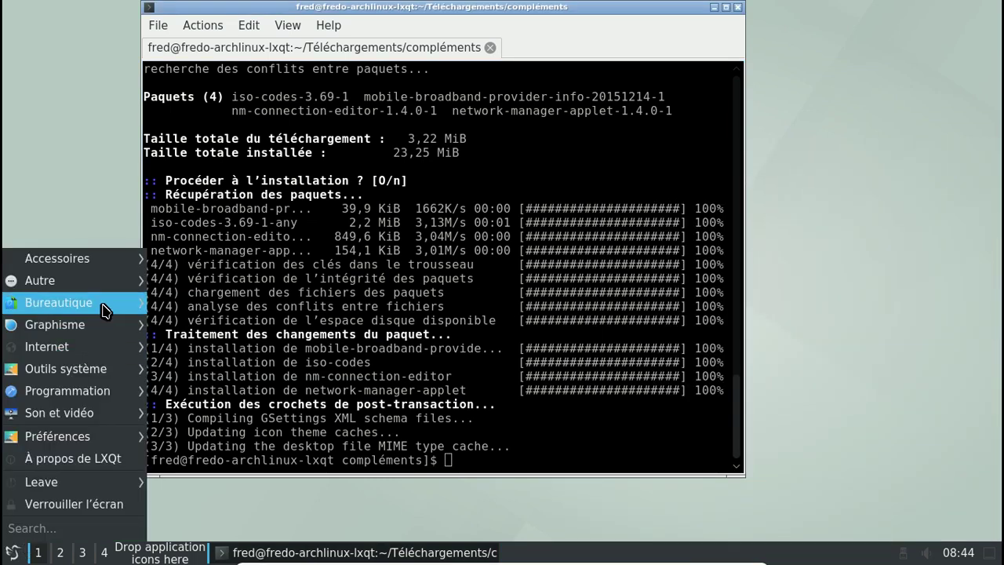
Launch Notepadqq and move its window up and to the left
mouse_move(90, 258)
left_click(250, 257)
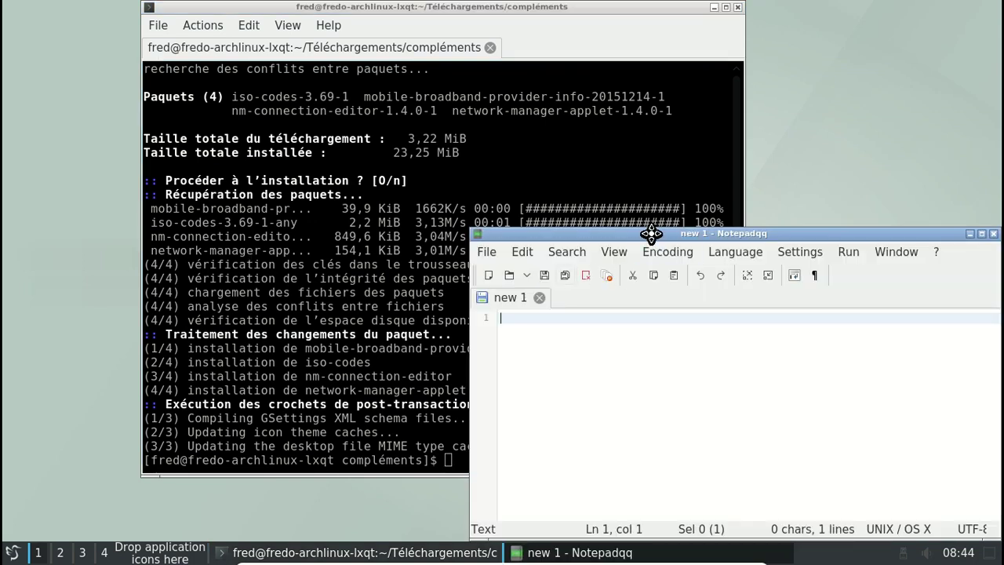
left_click_drag(658, 239, 321, 123)
Check Notepadqq Preferences (English, Default tab settings), then enlarge and close the window
left_click(599, 137)
mouse_move(570, 139)
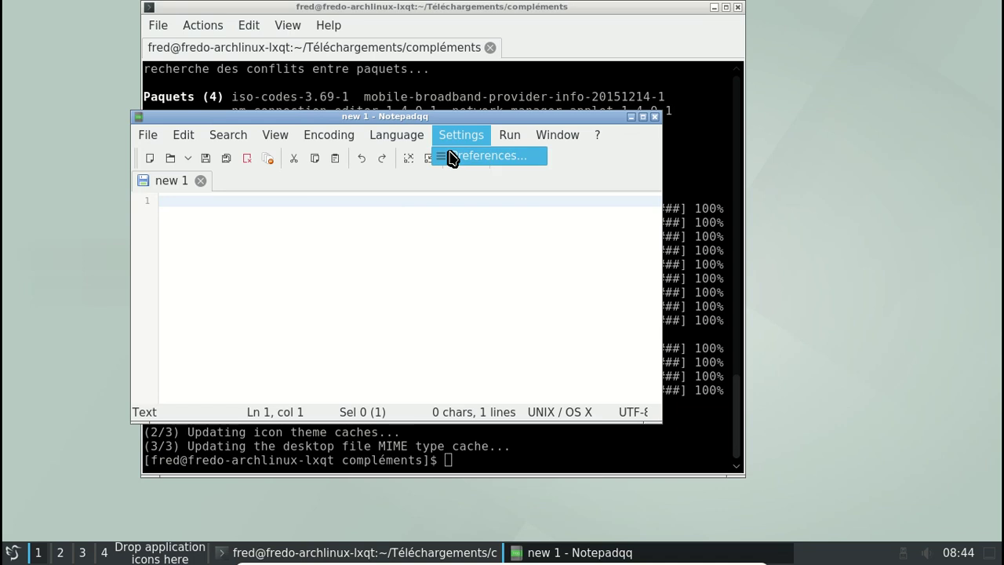
left_click(450, 153)
left_click(414, 155)
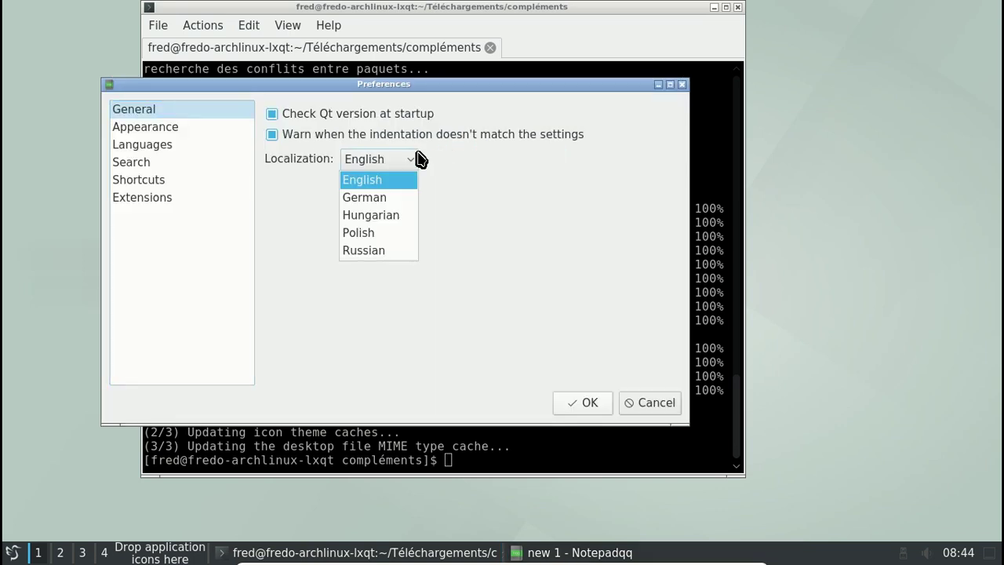
left_click(518, 162)
left_click(175, 146)
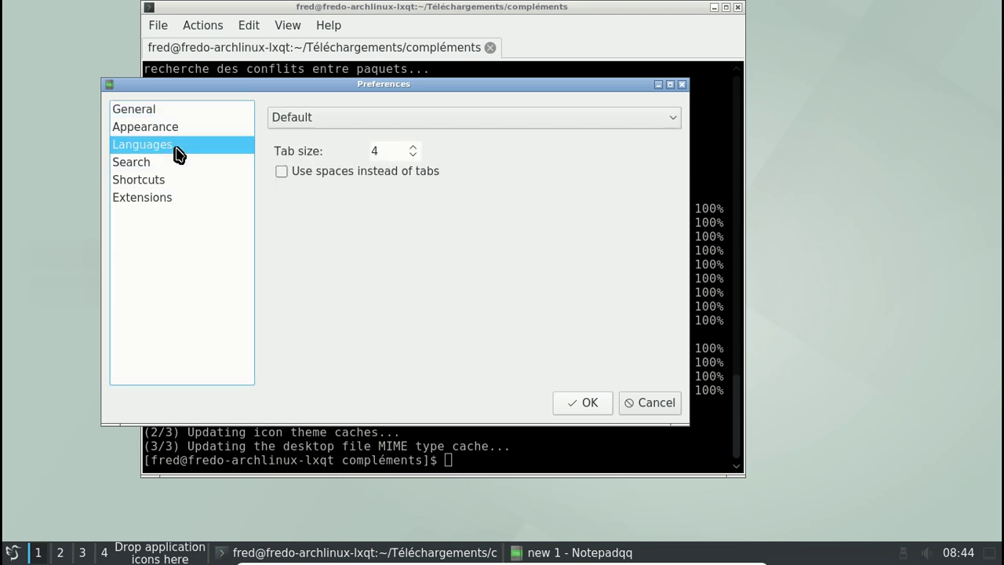
left_click(348, 129)
left_click(347, 130)
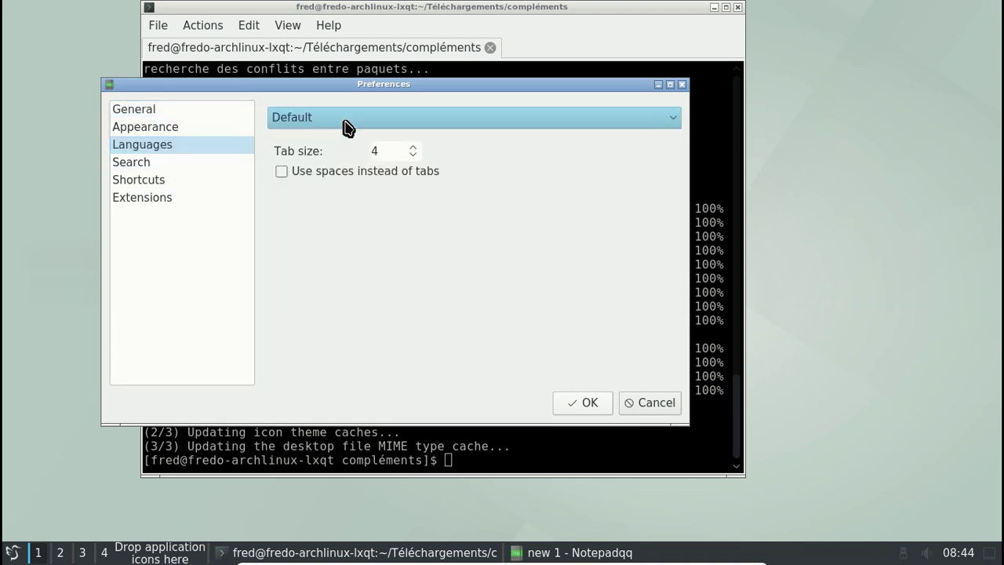
left_click(679, 84)
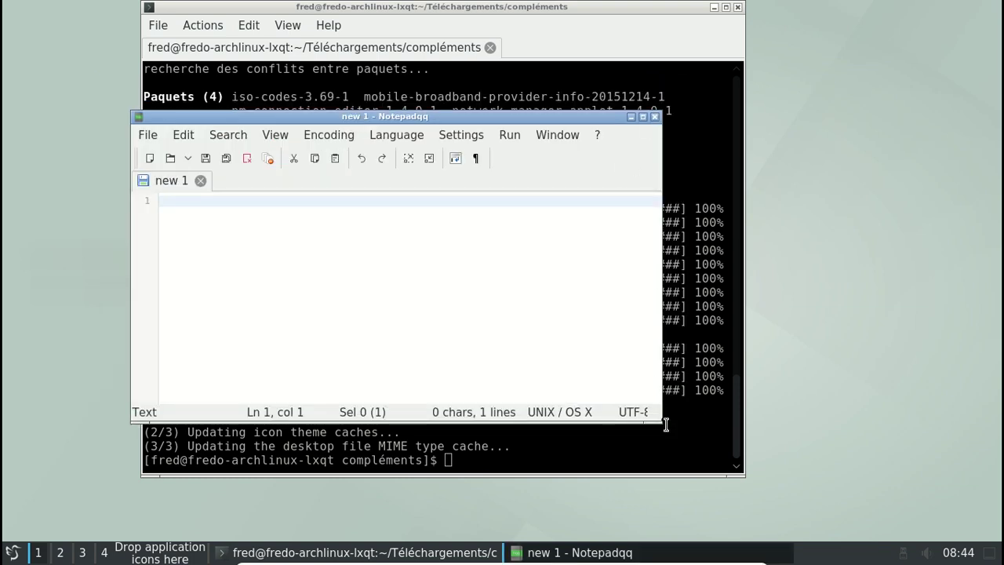
left_click_drag(656, 418, 818, 497)
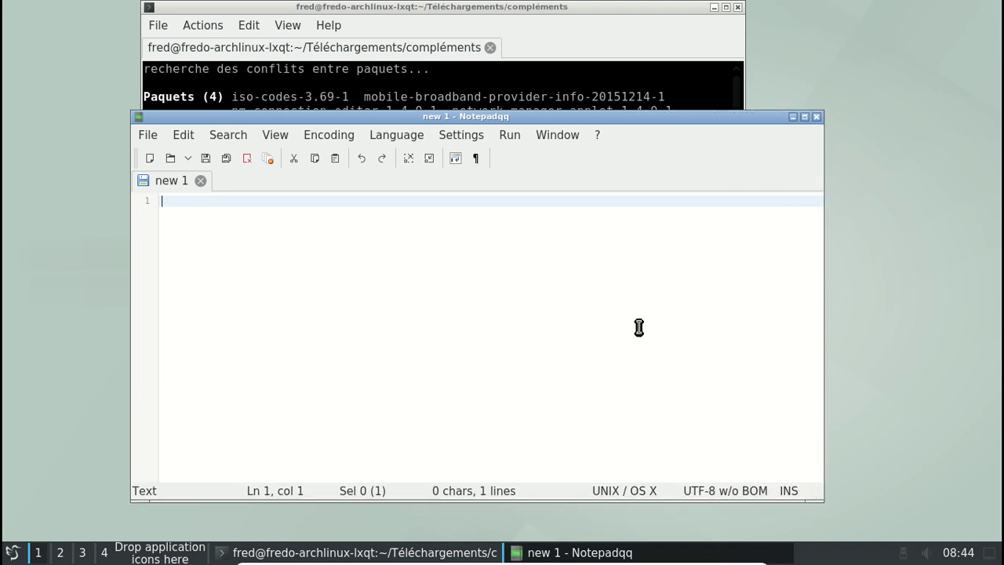
left_click(817, 117)
Launch SpeedCrunch, enable the Keypad panel, move the window right, and close it
left_click(13, 552)
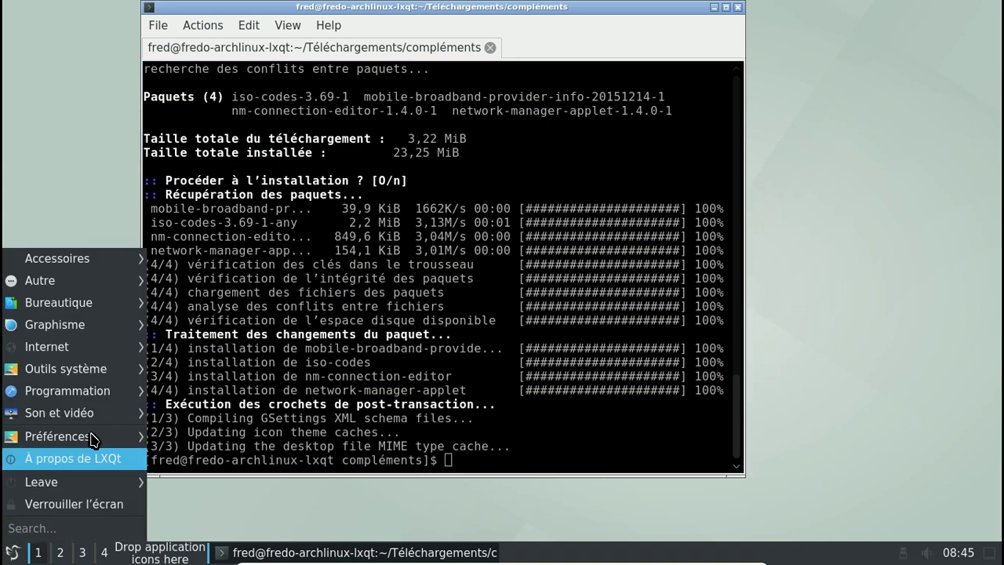
mouse_move(103, 266)
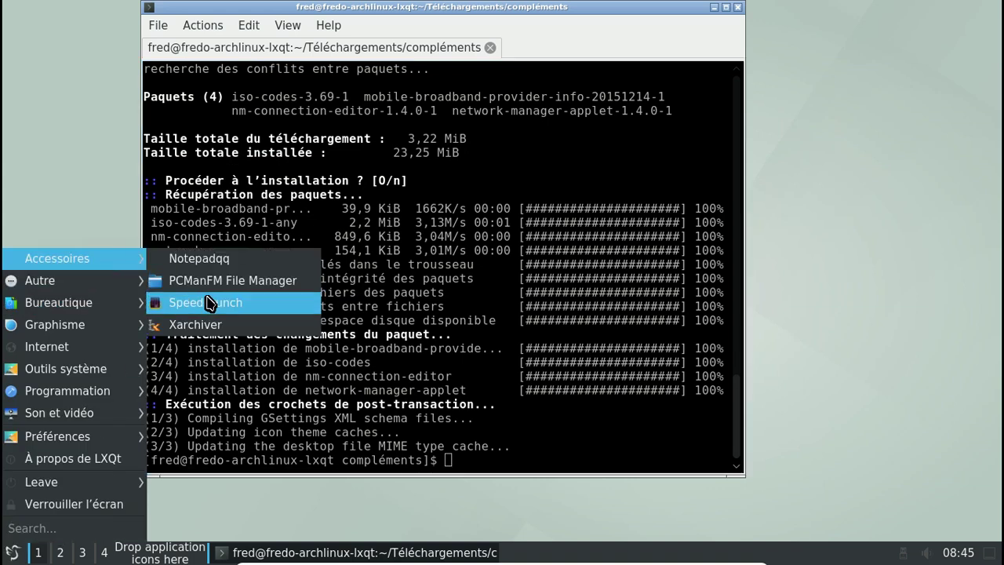
left_click(205, 302)
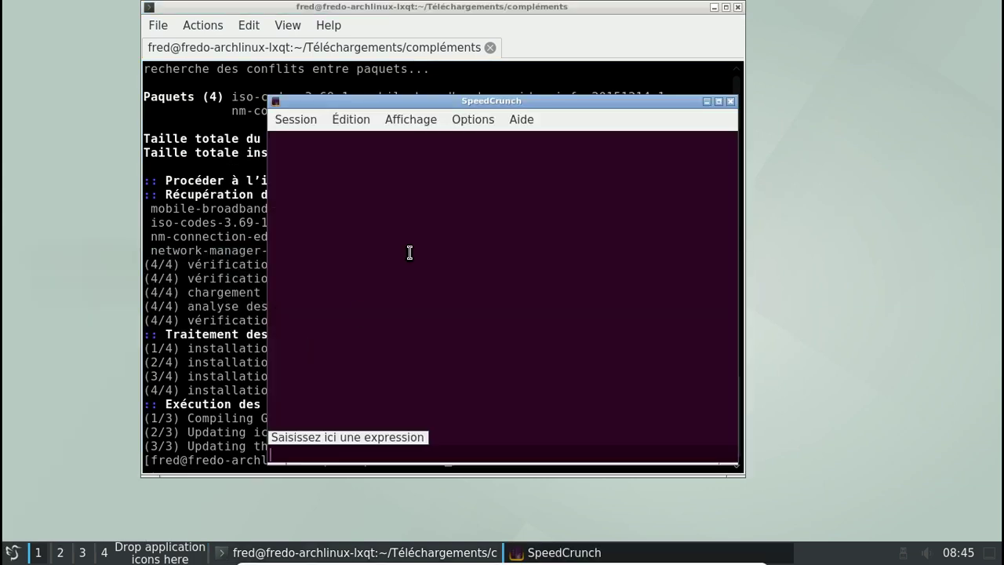
left_click(484, 124)
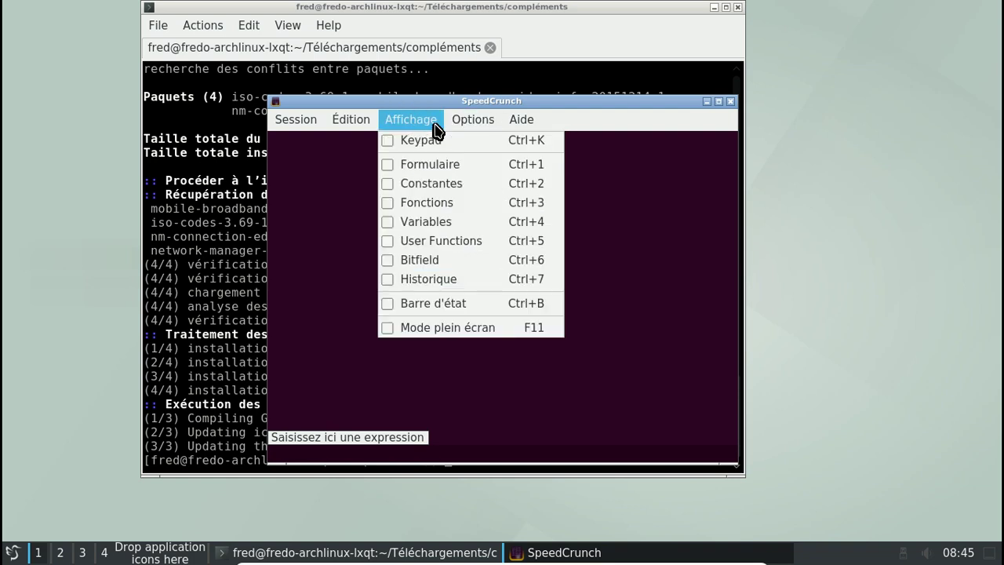
left_click(416, 141)
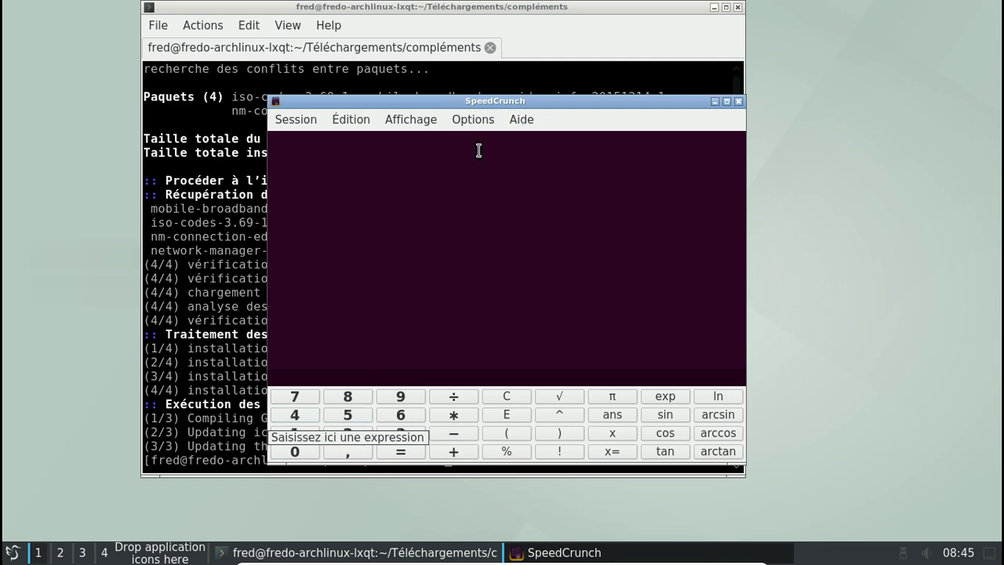
left_click_drag(474, 100, 624, 100)
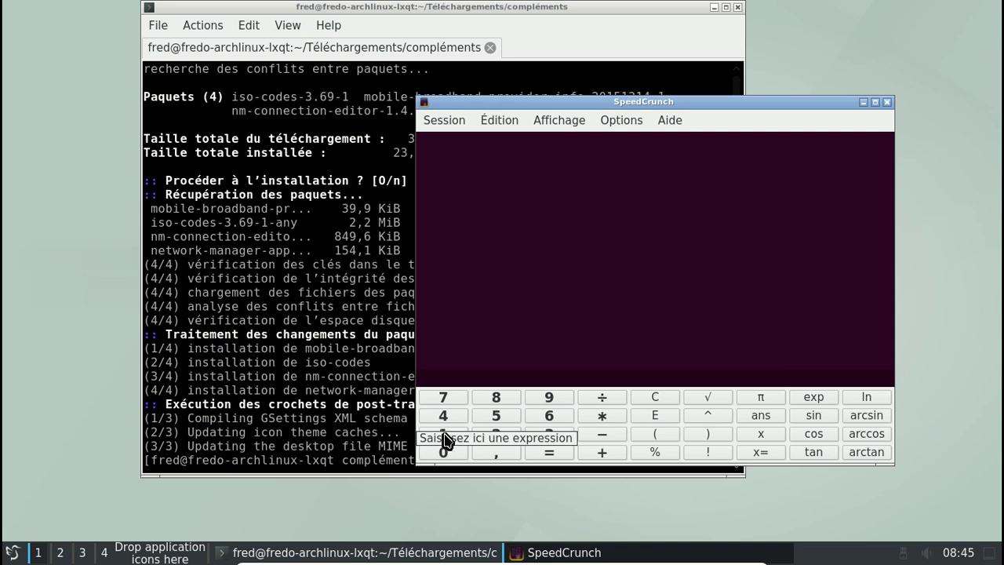
left_click(887, 102)
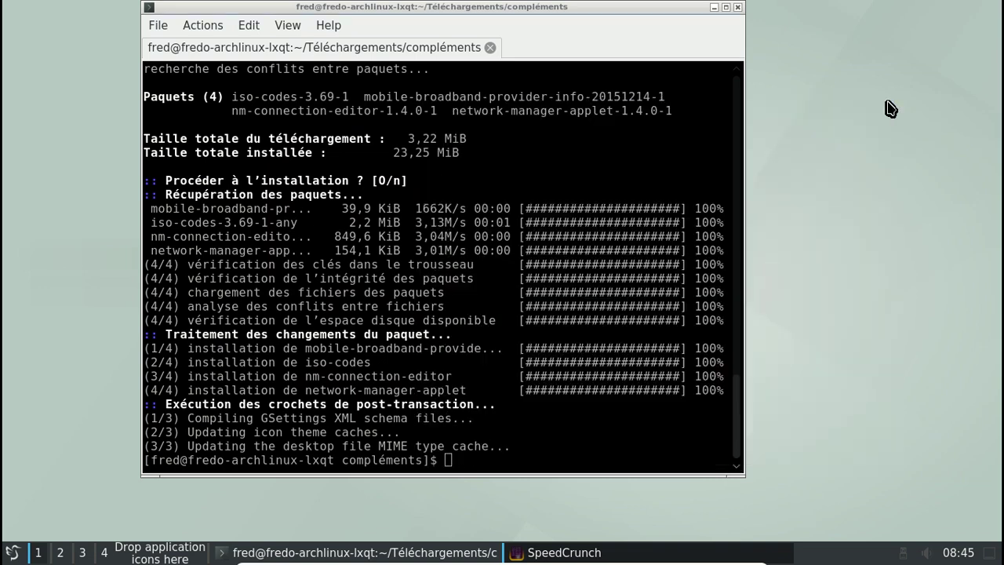
Relaunch SpeedCrunch and compute 1337*1337 on the keypad, getting 1787569
left_click(12, 552)
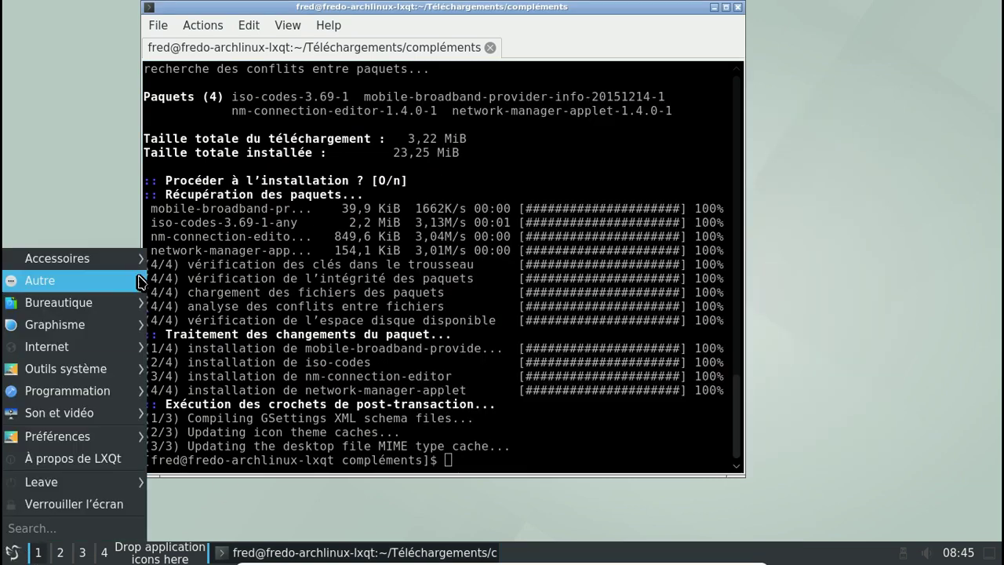
mouse_move(128, 267)
left_click(200, 302)
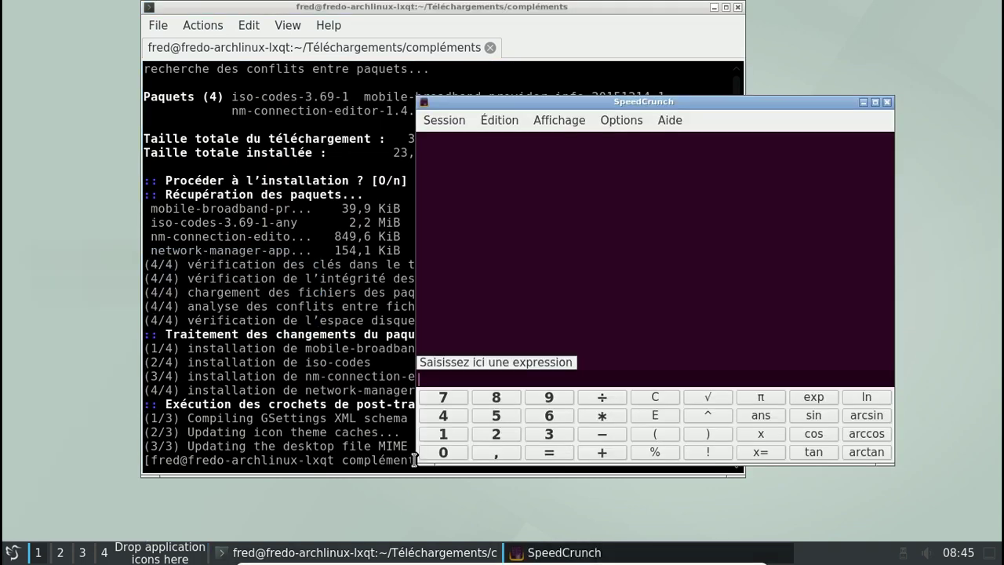
left_click(440, 439)
left_click(549, 435)
left_click(552, 435)
left_click(443, 400)
left_click(602, 417)
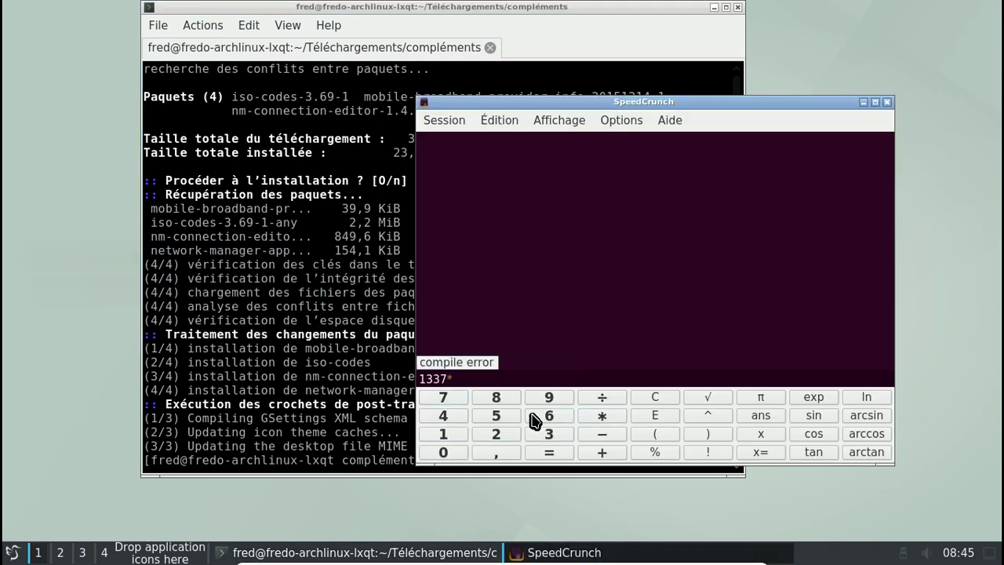
left_click(443, 436)
left_click(552, 437)
left_click(552, 436)
left_click(442, 399)
left_click(557, 457)
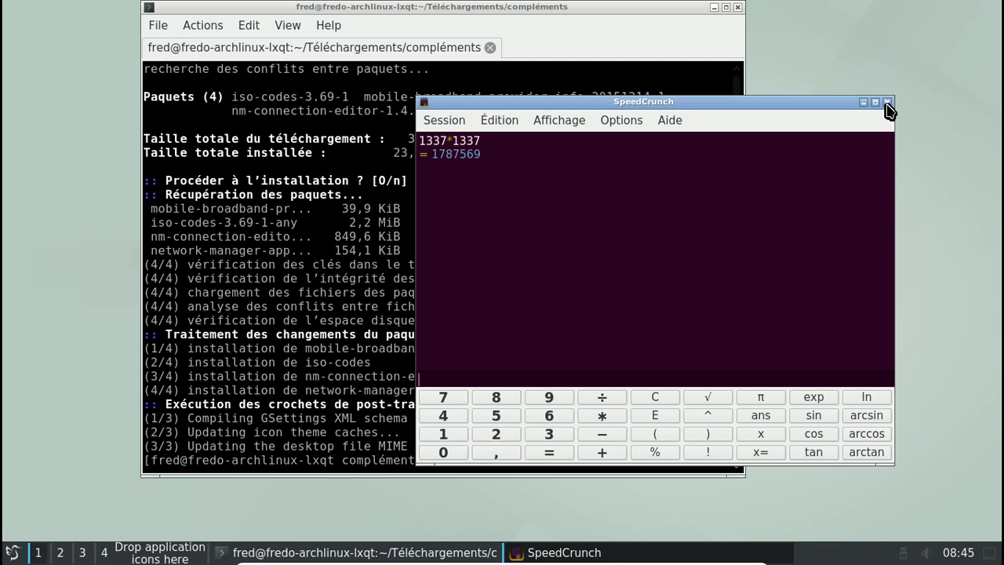
View the About SpeedCrunch information, then close the calculator and the terminal
left_click(670, 124)
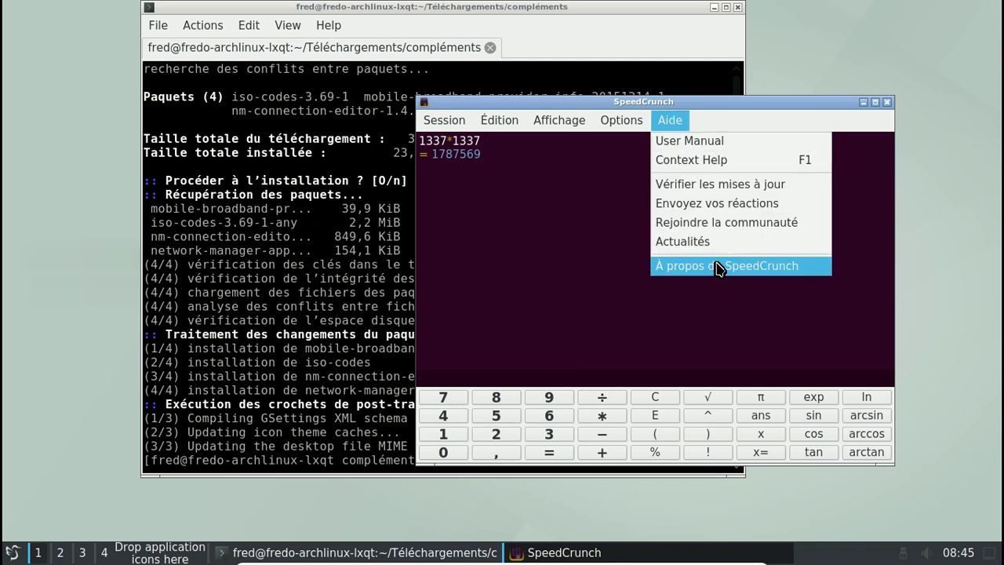
left_click(718, 264)
left_click(801, 493)
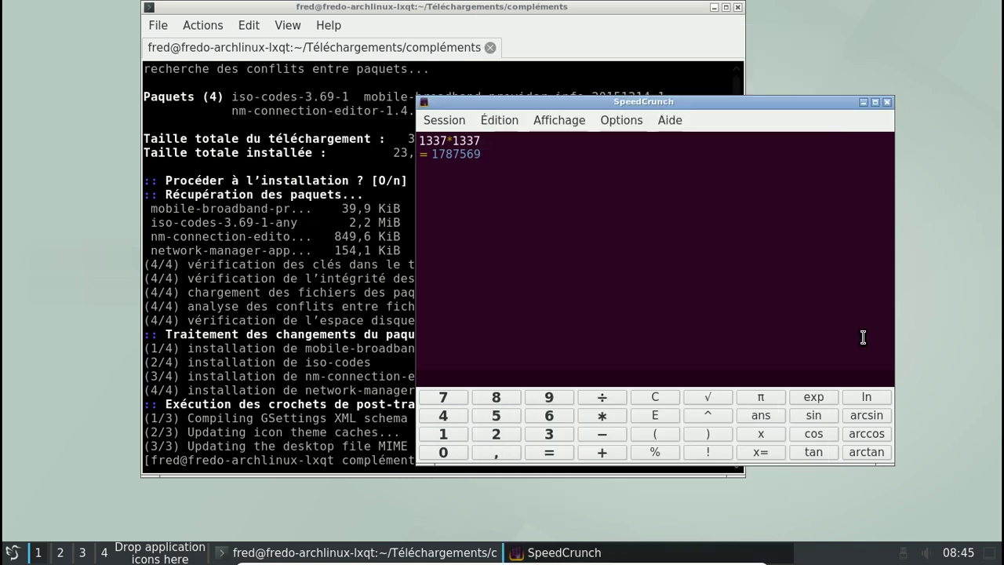
left_click(887, 102)
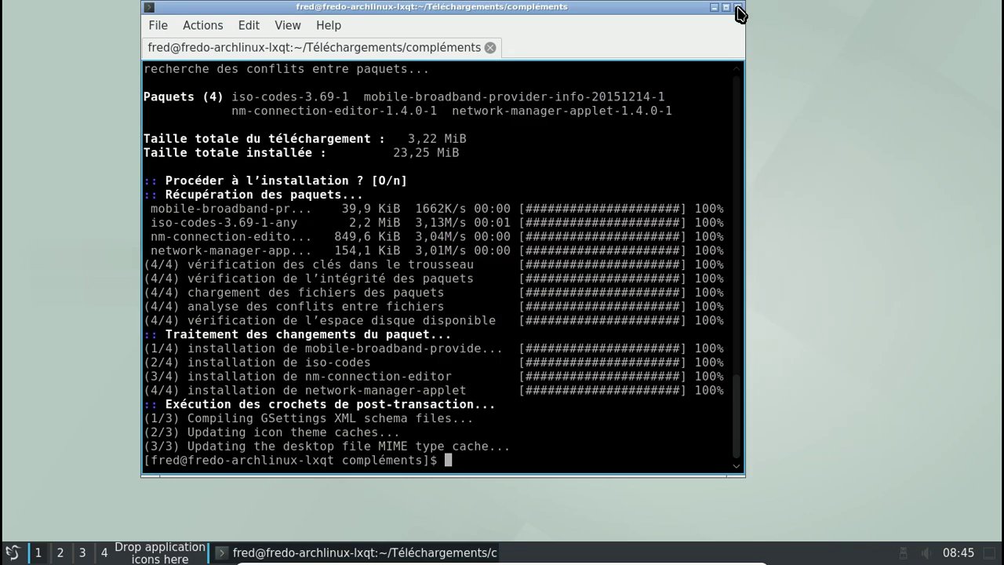
left_click(737, 7)
Confirm closing the terminal and log out of the LXQt session via Leave > Logout
left_click(416, 251)
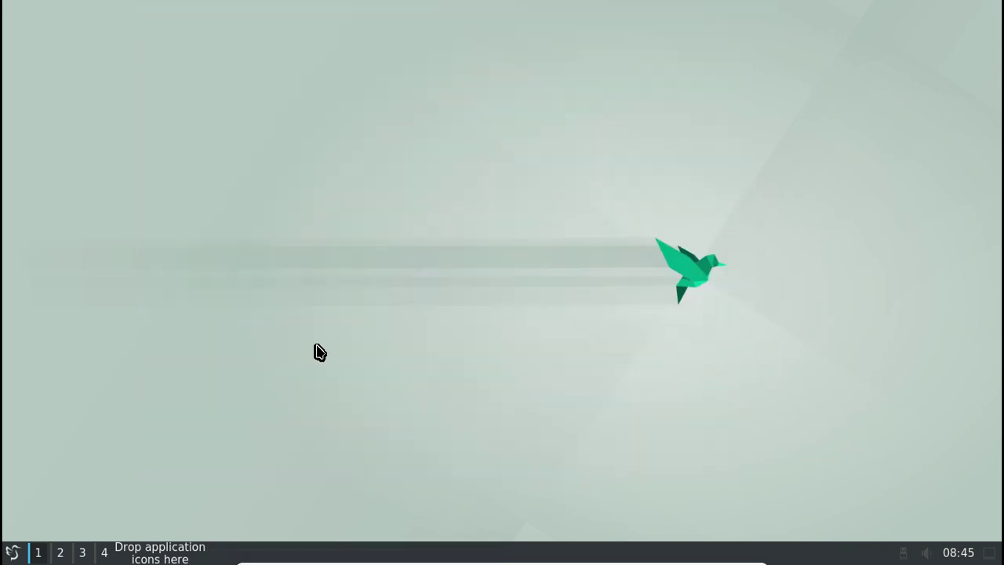
left_click(11, 553)
mouse_move(56, 492)
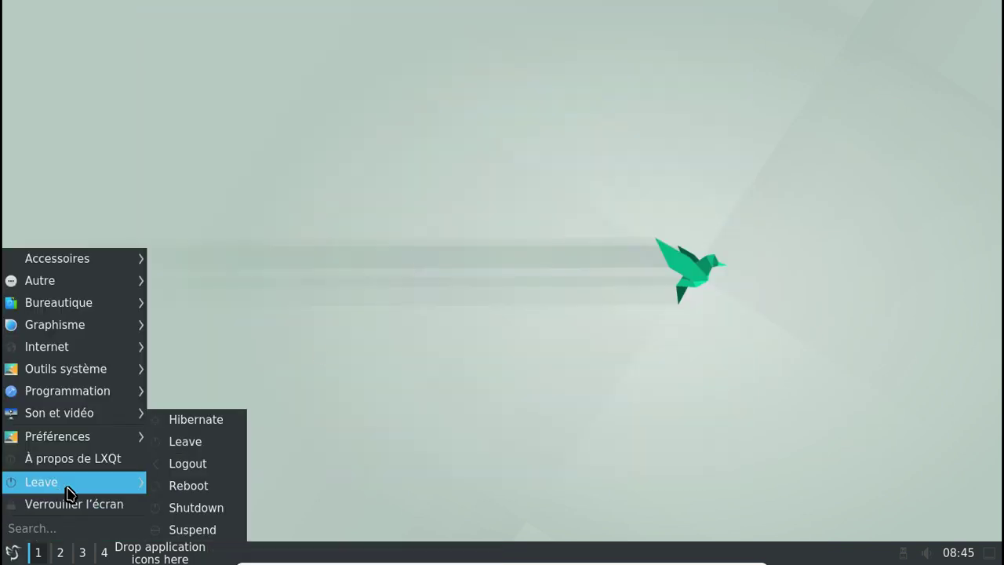
left_click(197, 469)
left_click(590, 308)
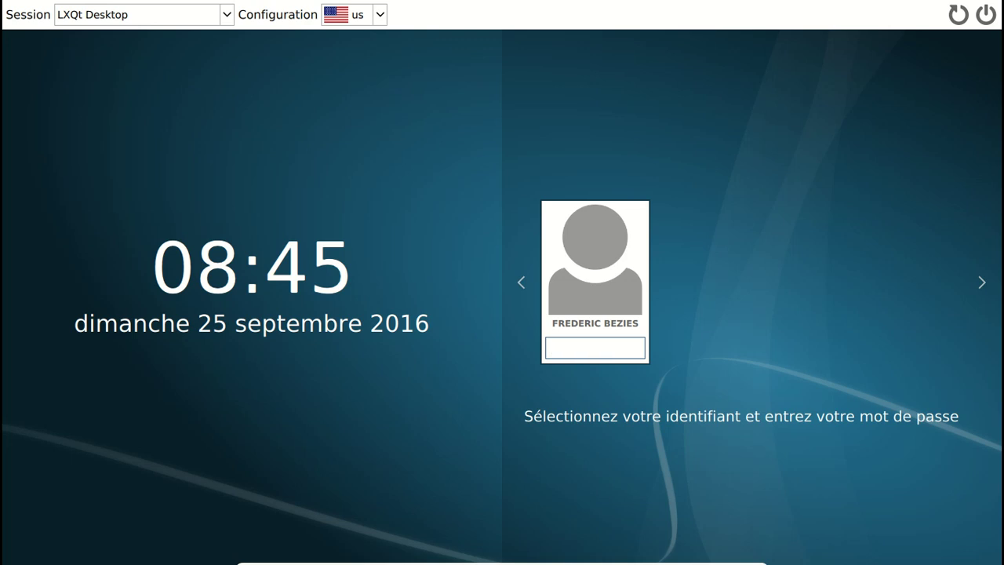
Log back in at the SDDM screen by entering the account password
type("abc")
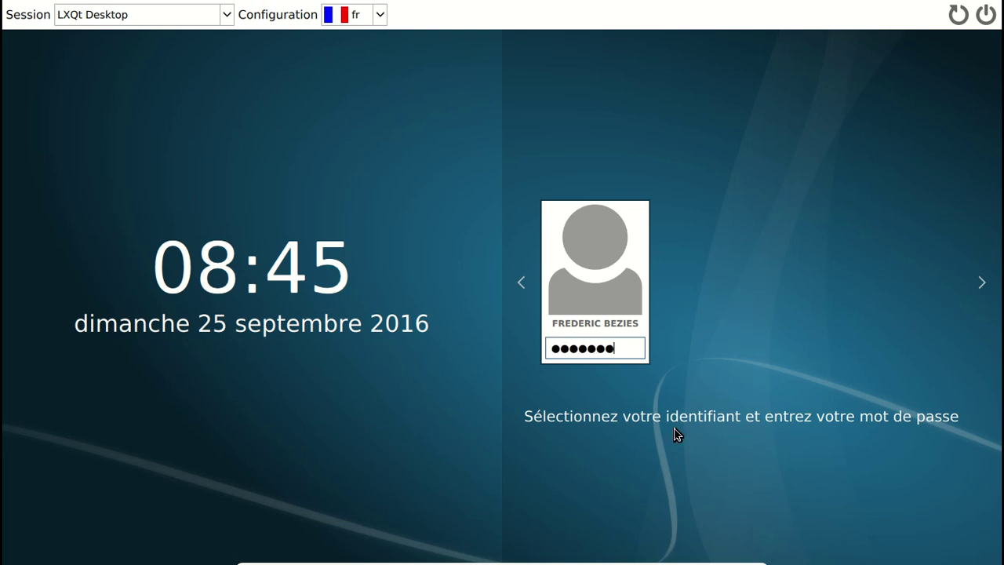
key("Return")
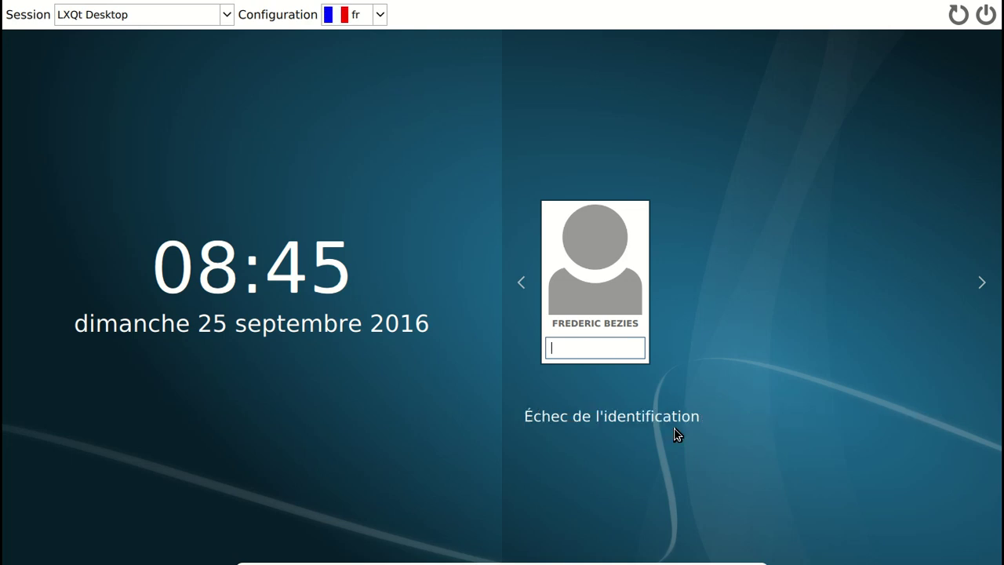
type("abcdef")
key("Return")
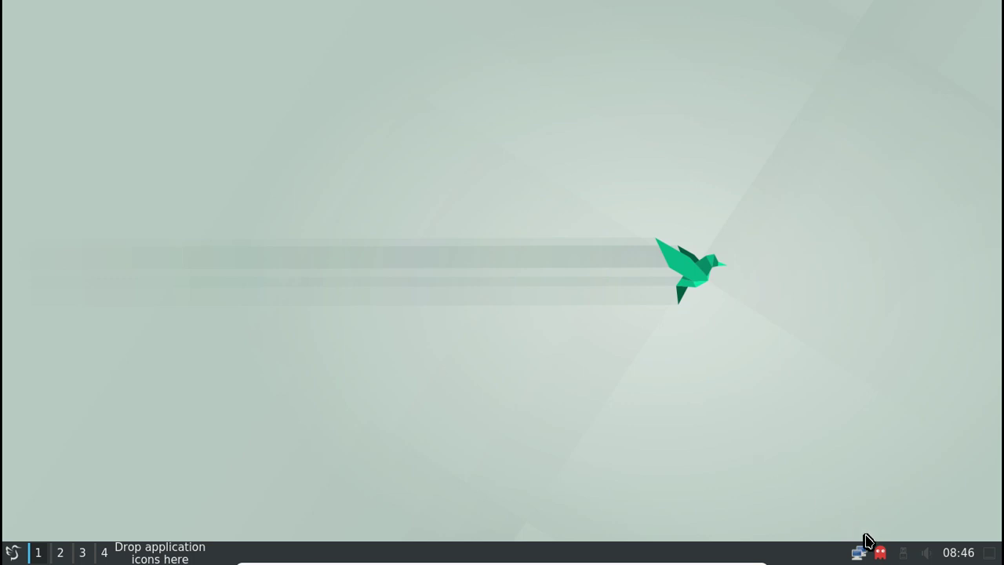
Open Octopi from the tray and upgrade chromaprint, confirming and entering the sudo password
right_click(881, 555)
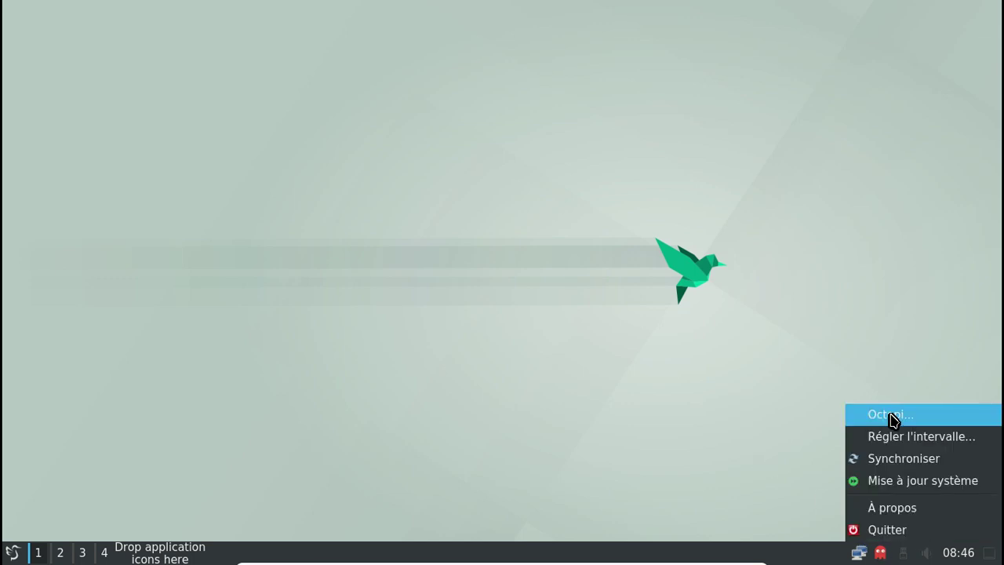
left_click(890, 413)
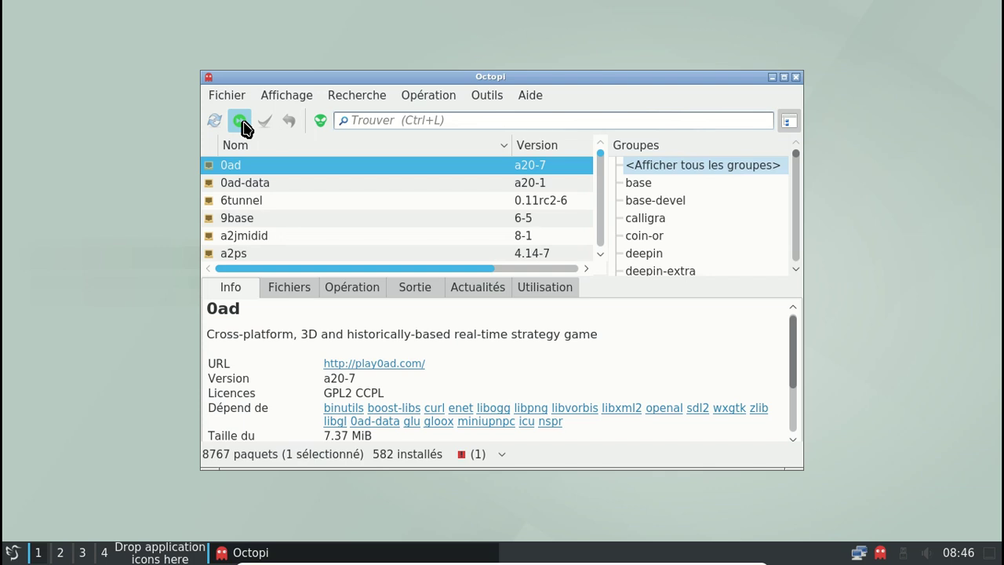
left_click(239, 121)
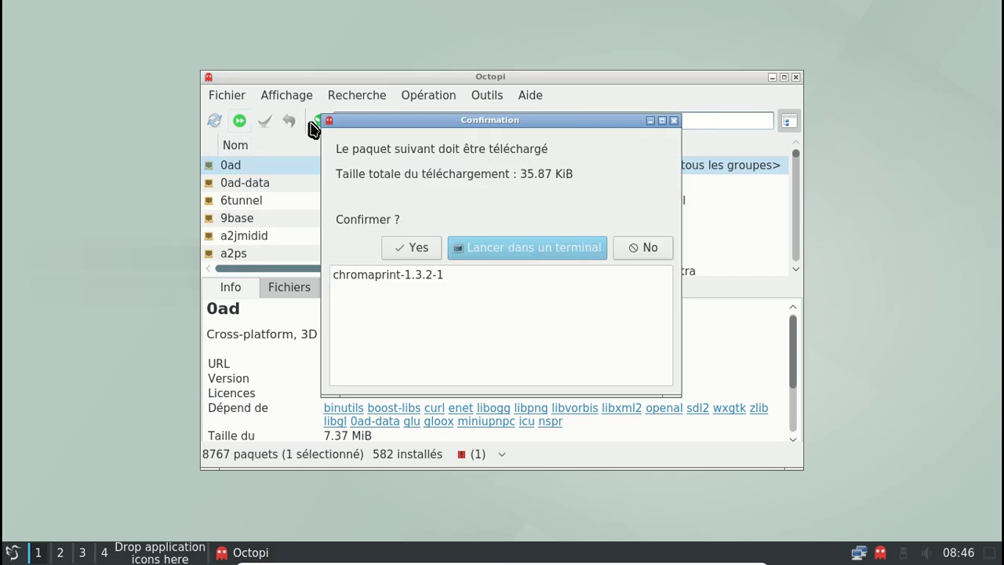
left_click(420, 248)
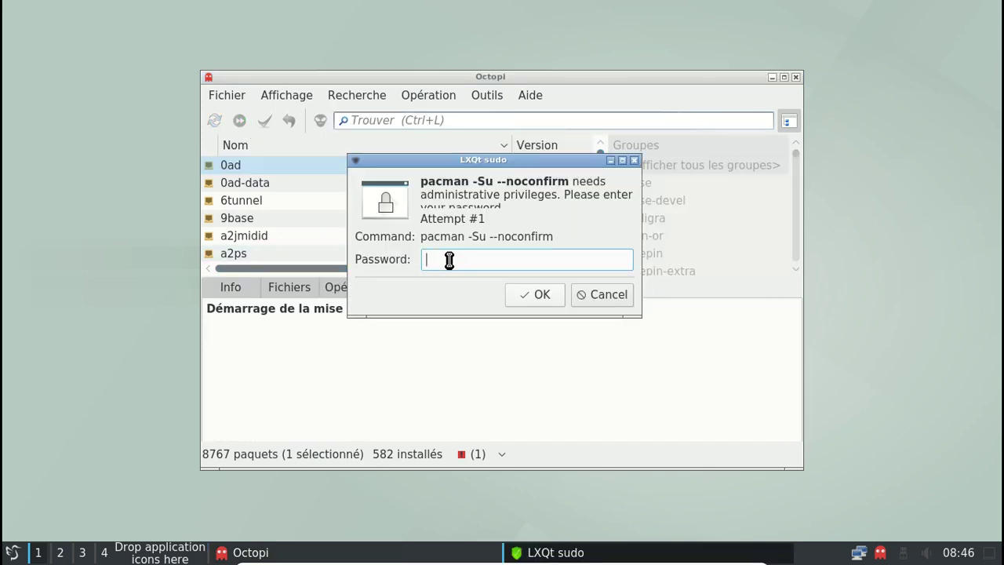
key("Return")
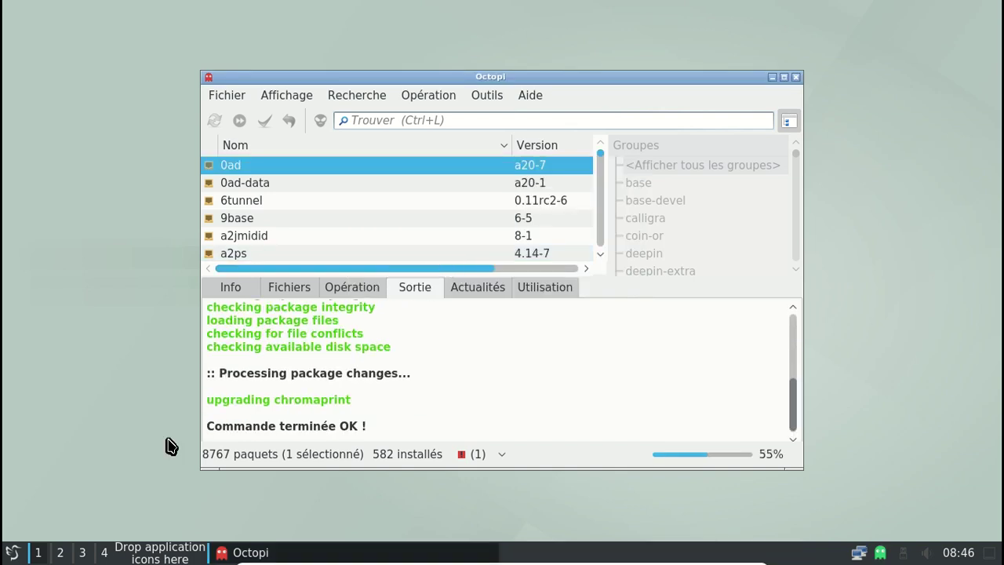
left_click(13, 551)
mouse_move(91, 261)
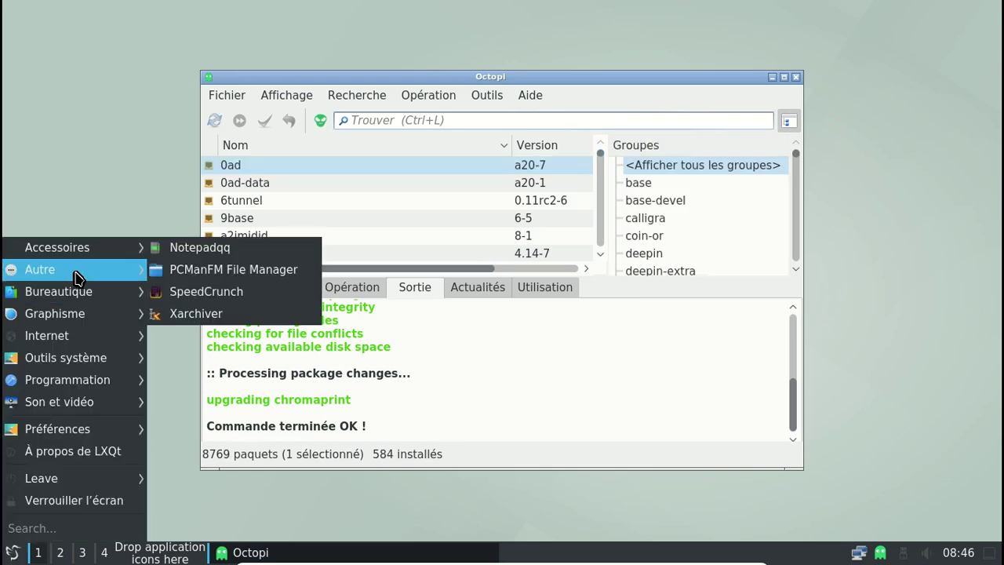
mouse_move(76, 313)
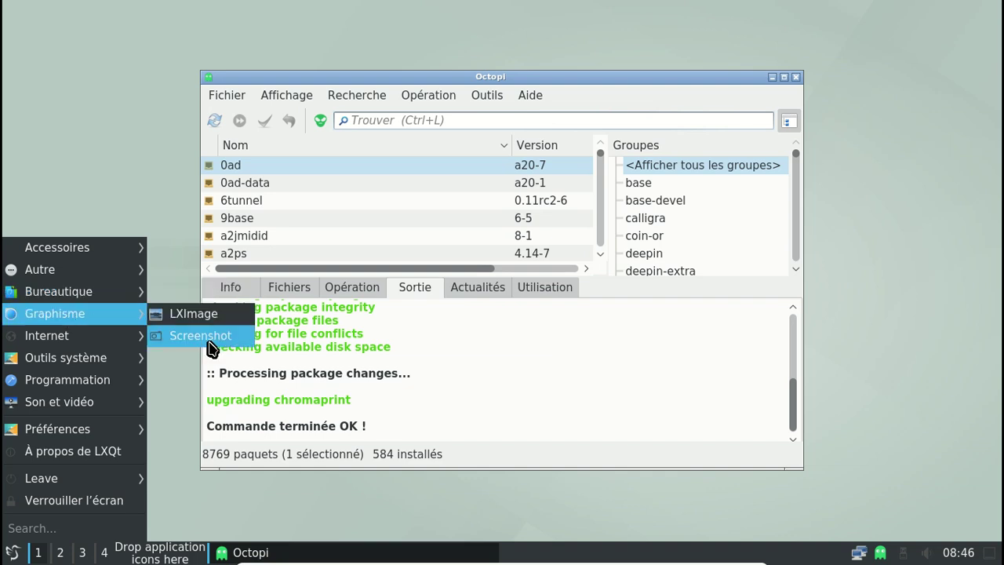
mouse_move(109, 360)
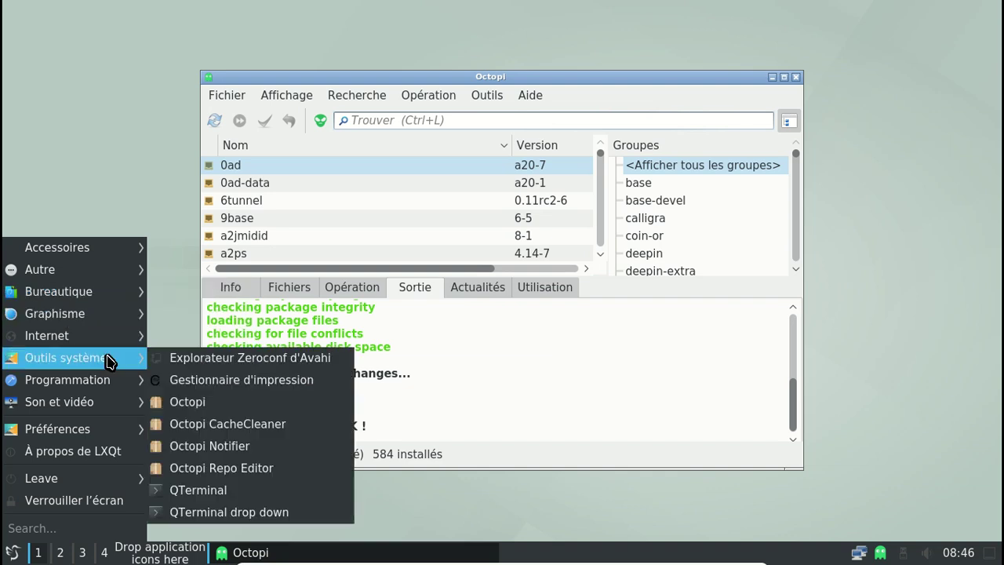
mouse_move(99, 402)
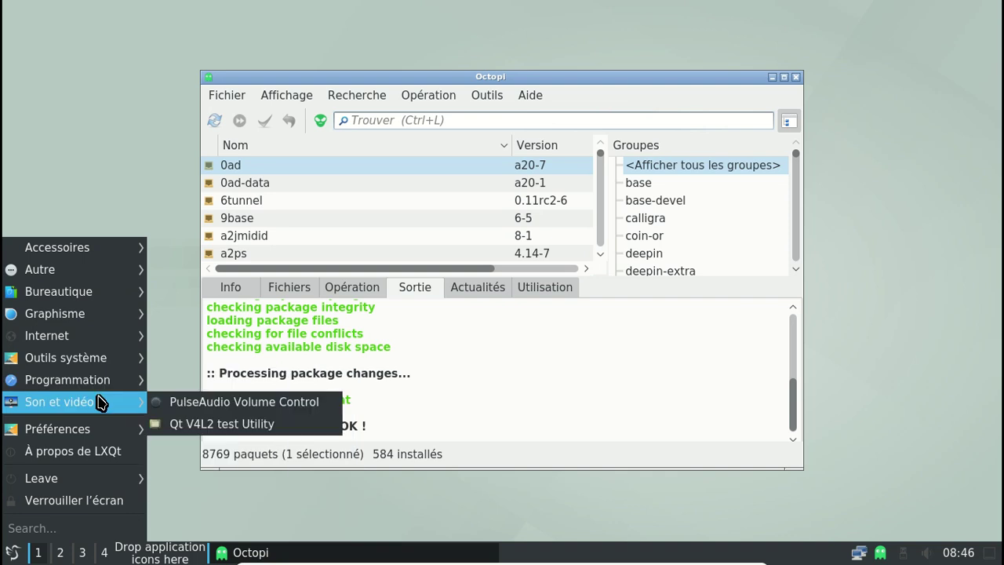
mouse_move(111, 439)
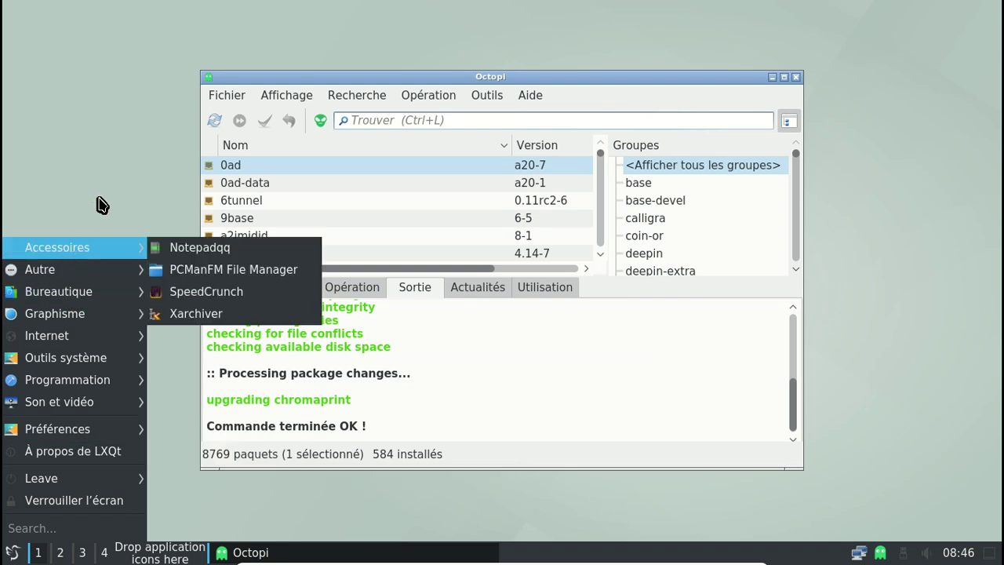
left_click(274, 266)
Search Octopi for qps and mark it for installation
left_click(399, 120)
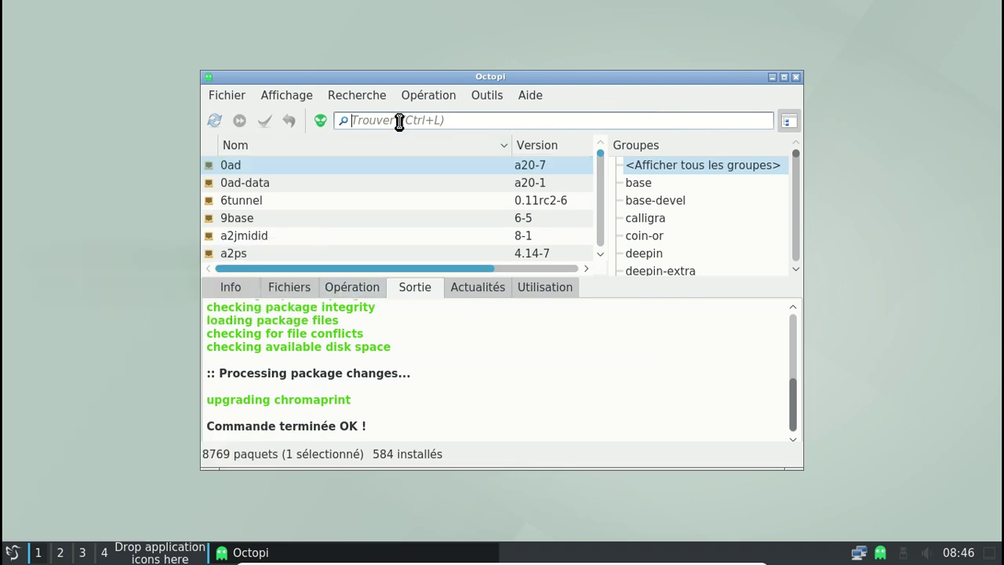
type("qps")
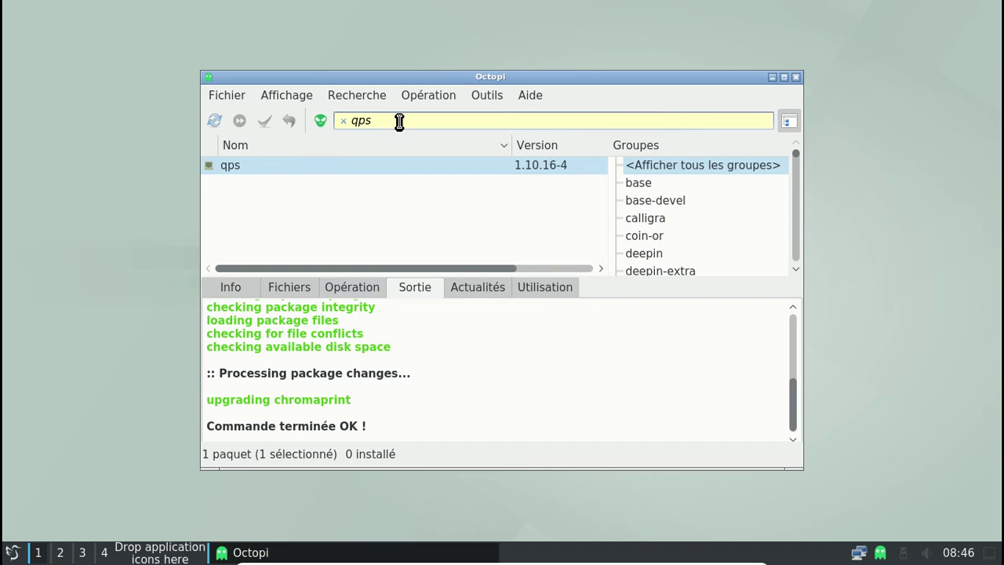
left_click(403, 164)
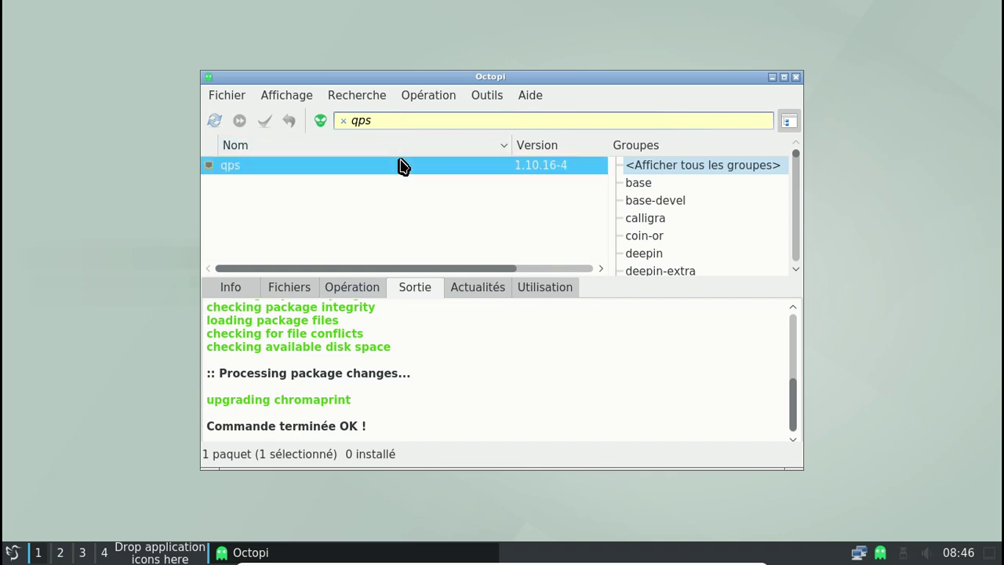
left_click(236, 292)
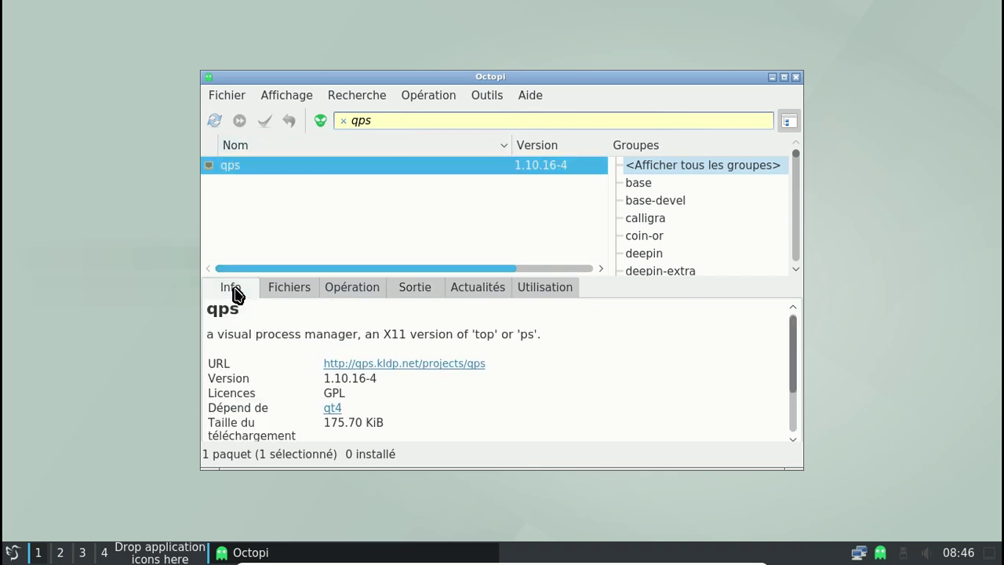
right_click(343, 165)
left_click(357, 176)
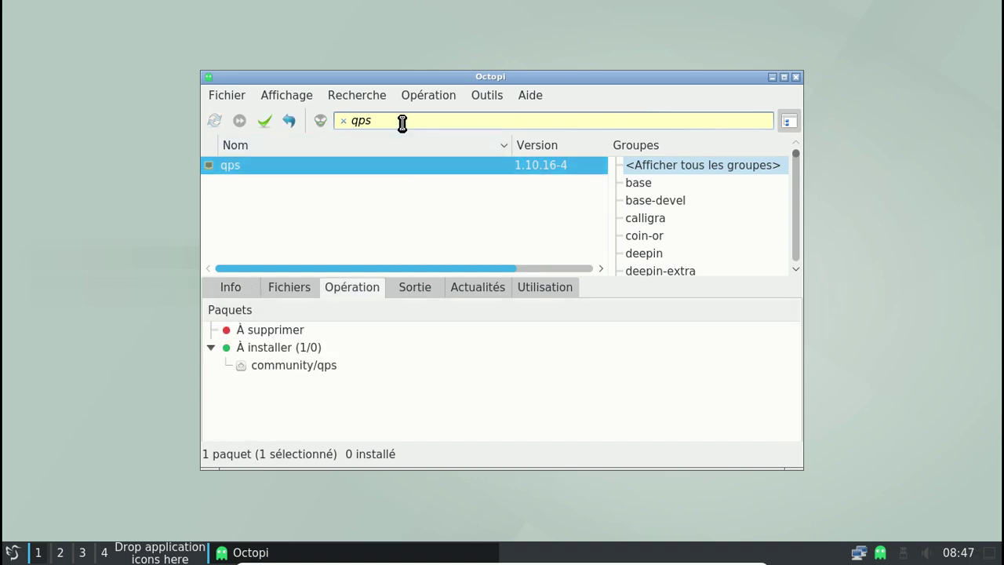
Mark qupzilla for installation, skip optional dependencies, and apply the 10-package install
left_click_drag(400, 120, 348, 120)
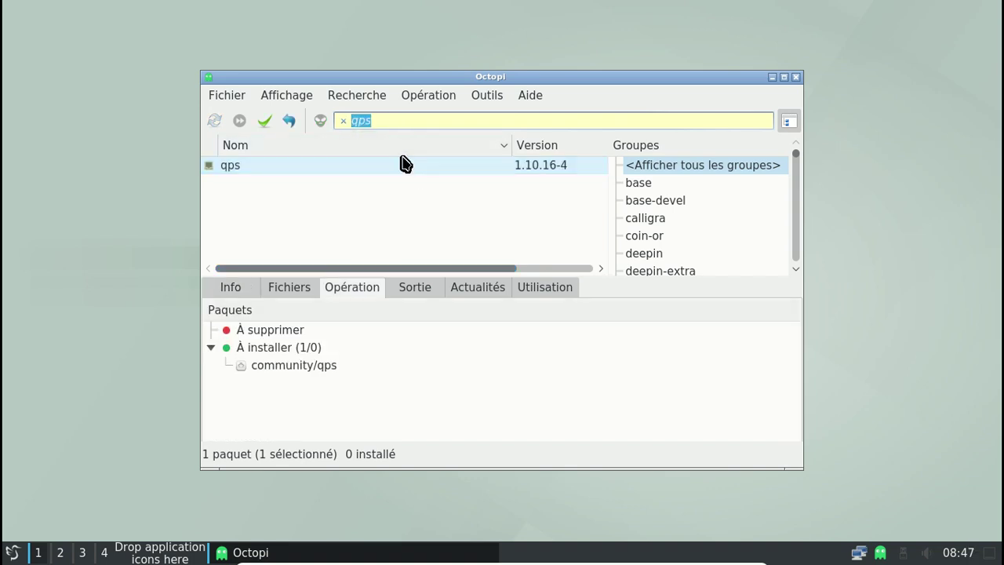
type("qupo")
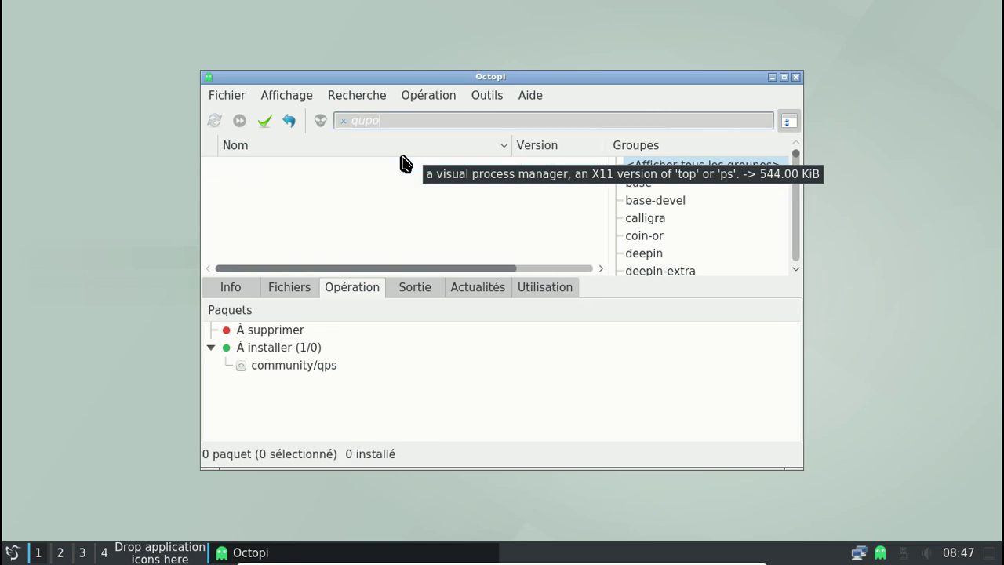
key("BackSpace")
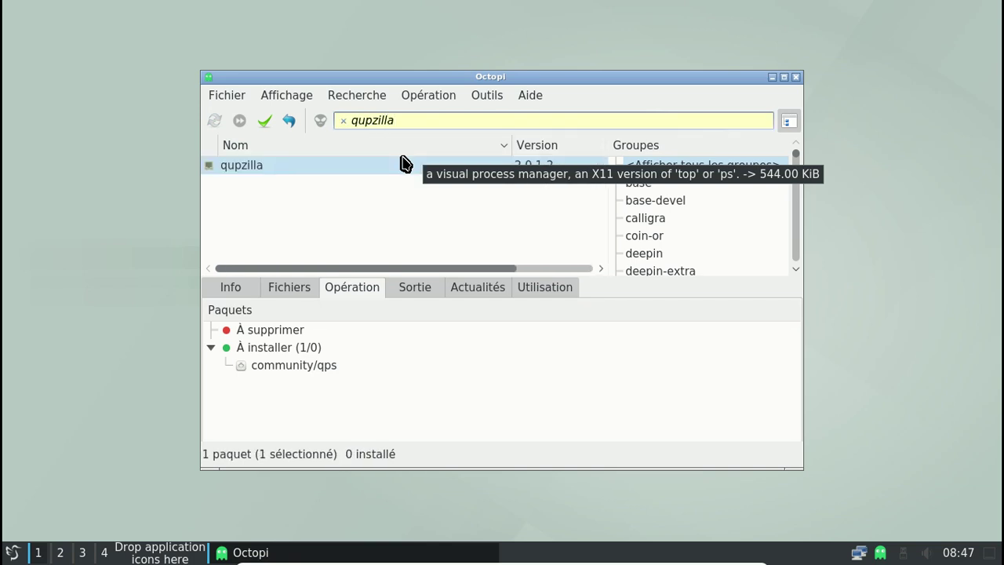
right_click(232, 167)
left_click(264, 179)
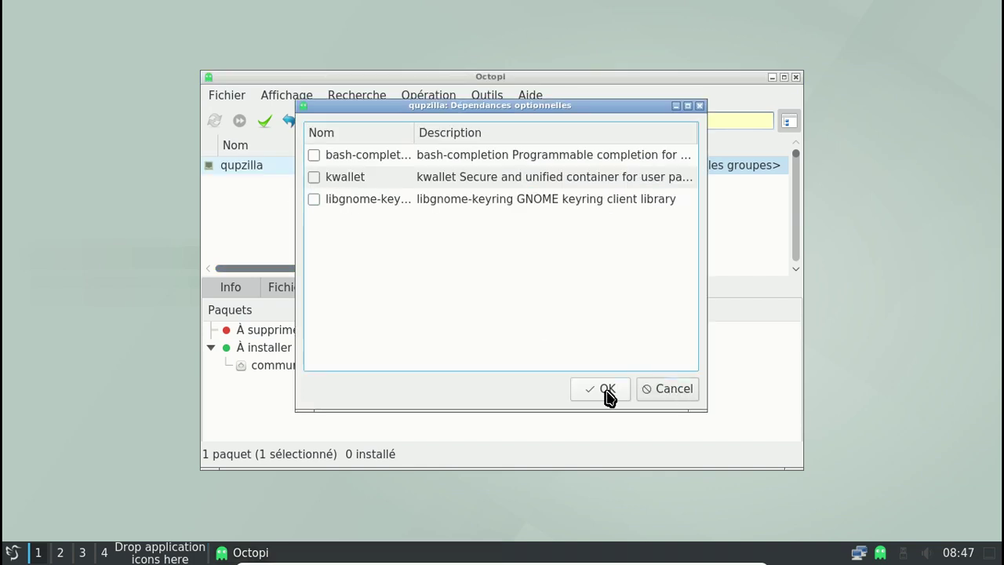
left_click(607, 392)
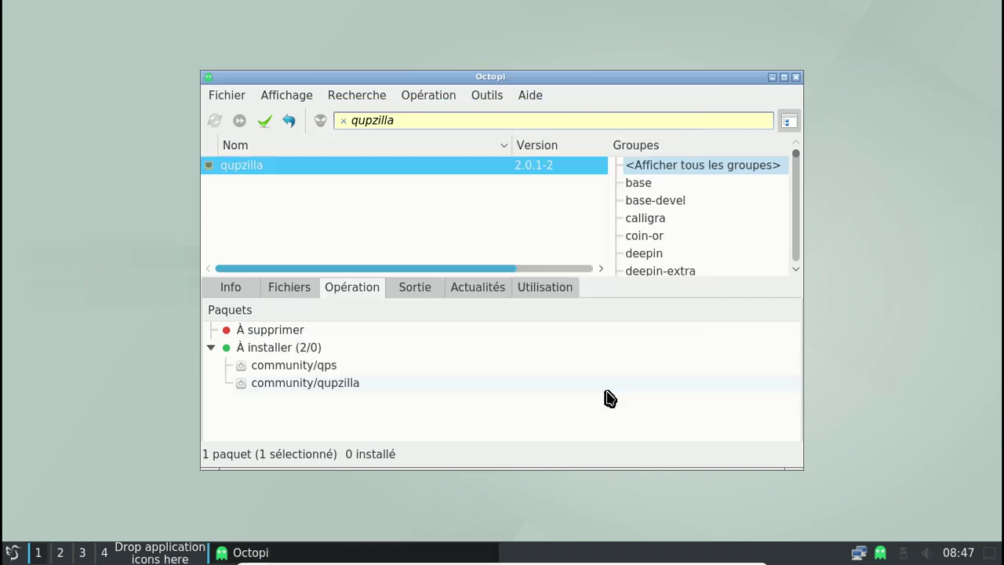
left_click(265, 122)
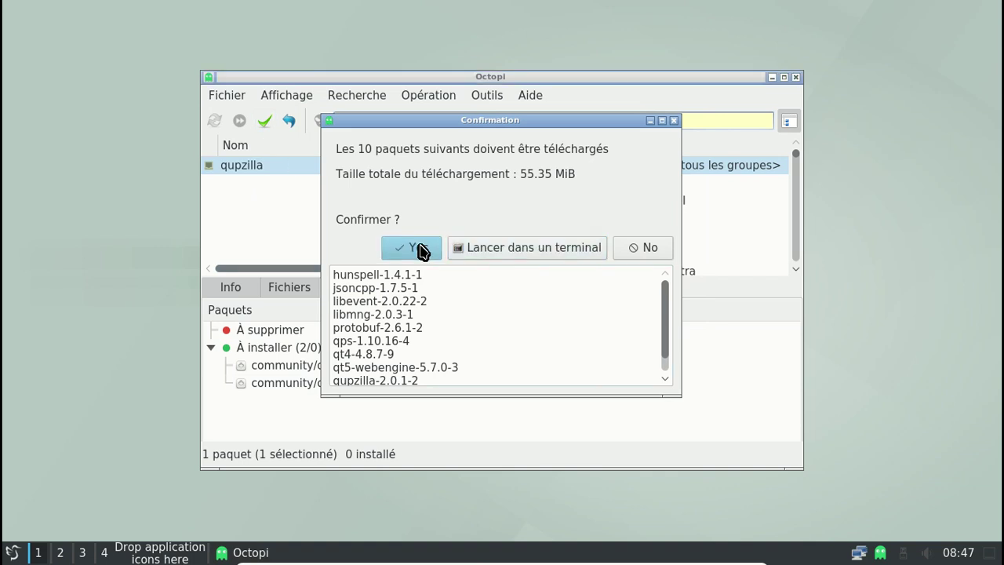
left_click(419, 248)
Enter the sudo password, let the qps and qupzilla install finish, then view the Info tab
type("*******")
key("Return")
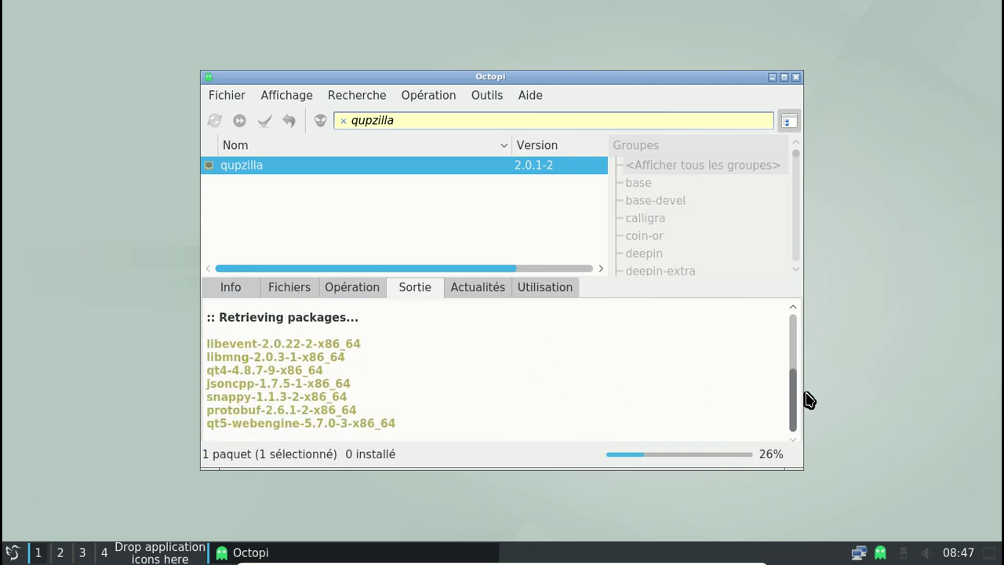
mouse_move(790, 398)
left_mouse_down()
mouse_move(789, 325)
mouse_move(792, 410)
left_mouse_up()
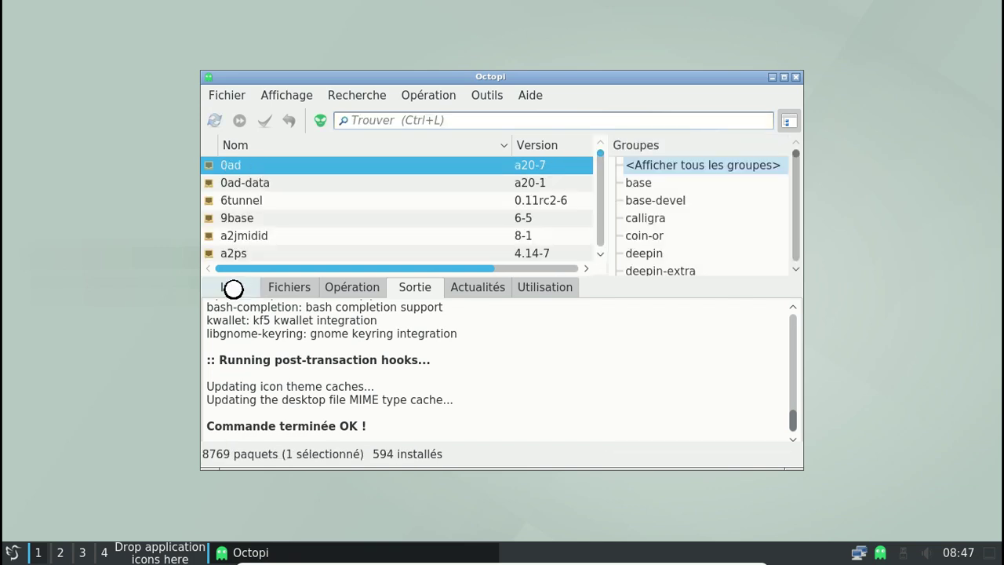
left_click(231, 289)
Search Octopi for qupzilla and then qps to confirm both are installed, then clear the search
left_click(376, 118)
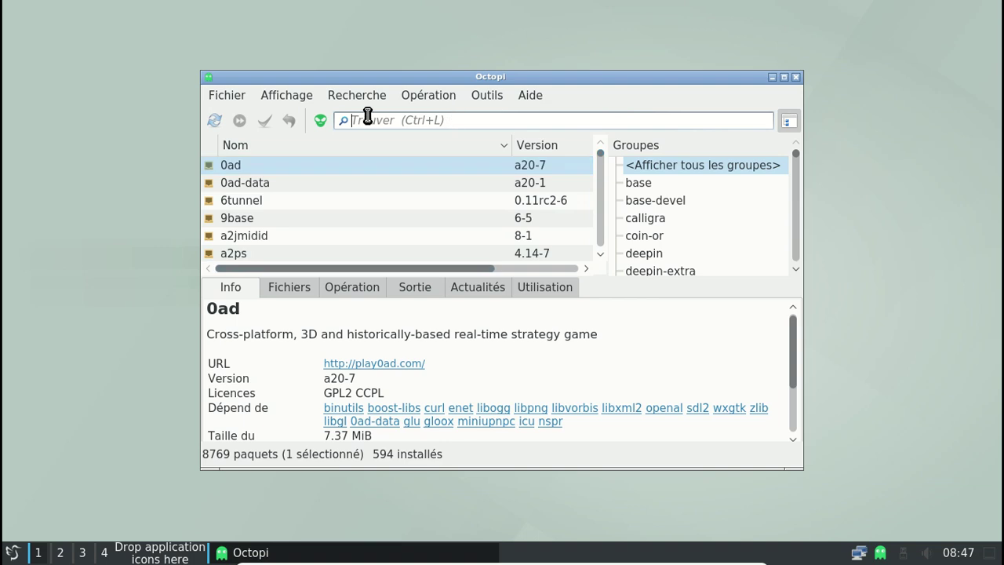
type("qupzi")
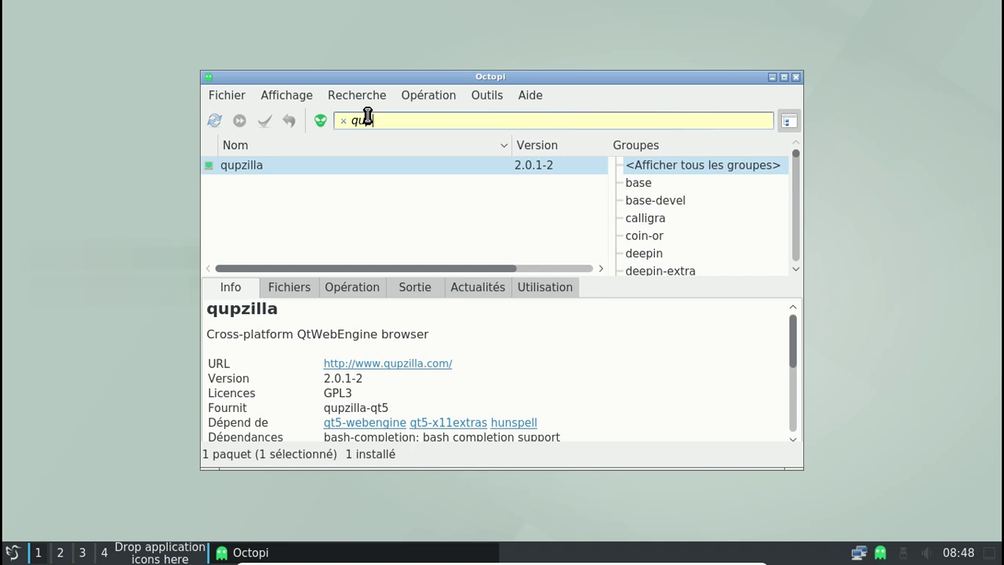
scroll(645, 365, "down", 3)
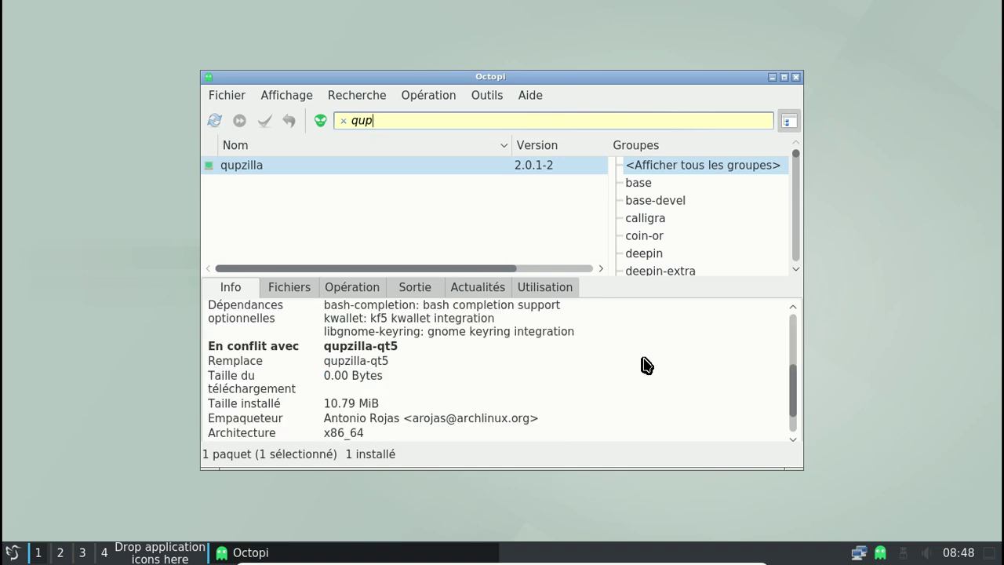
key("BackSpace")
key("BackSpace")
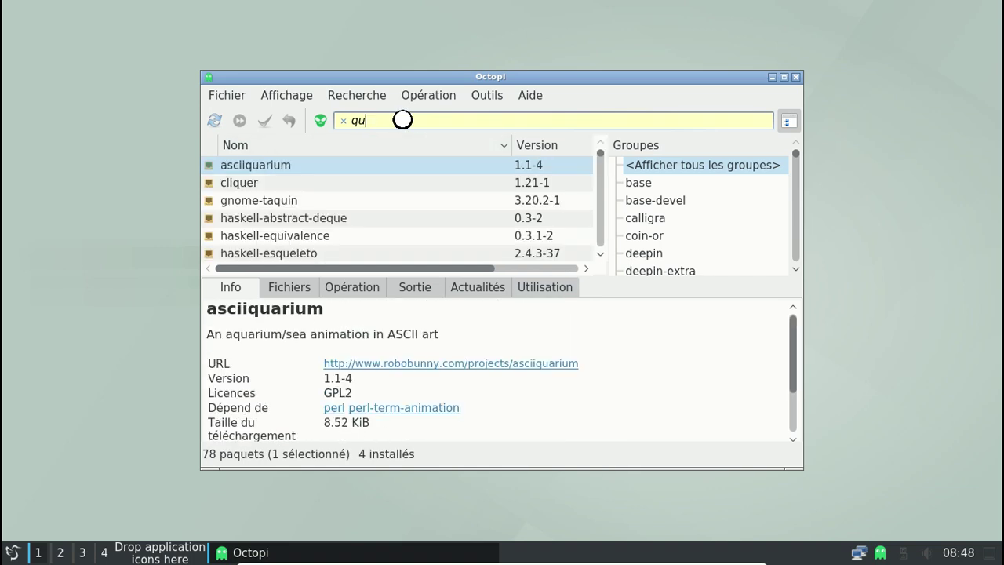
type("ps")
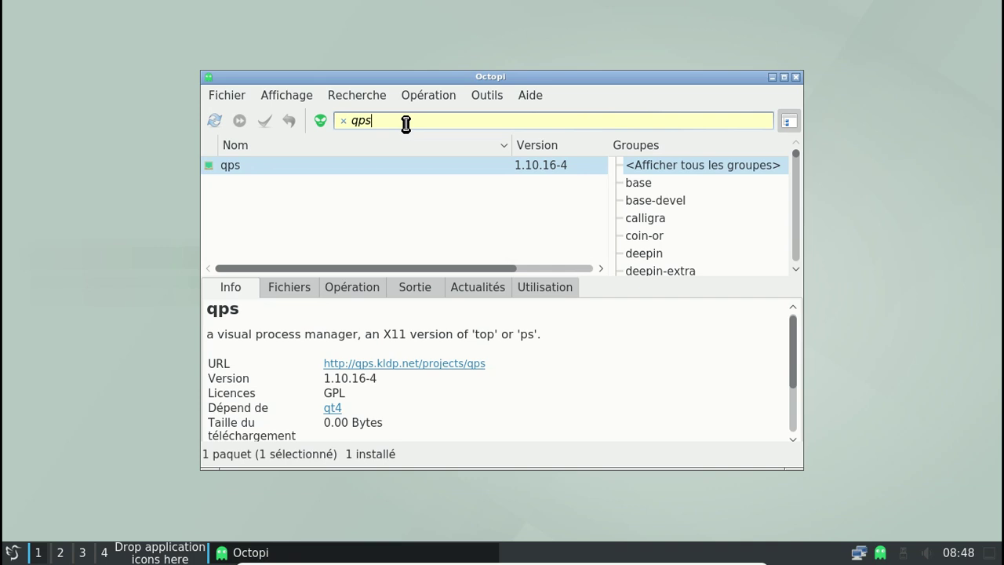
key("BackSpace")
key("BackSpace")
key("BackSpace")
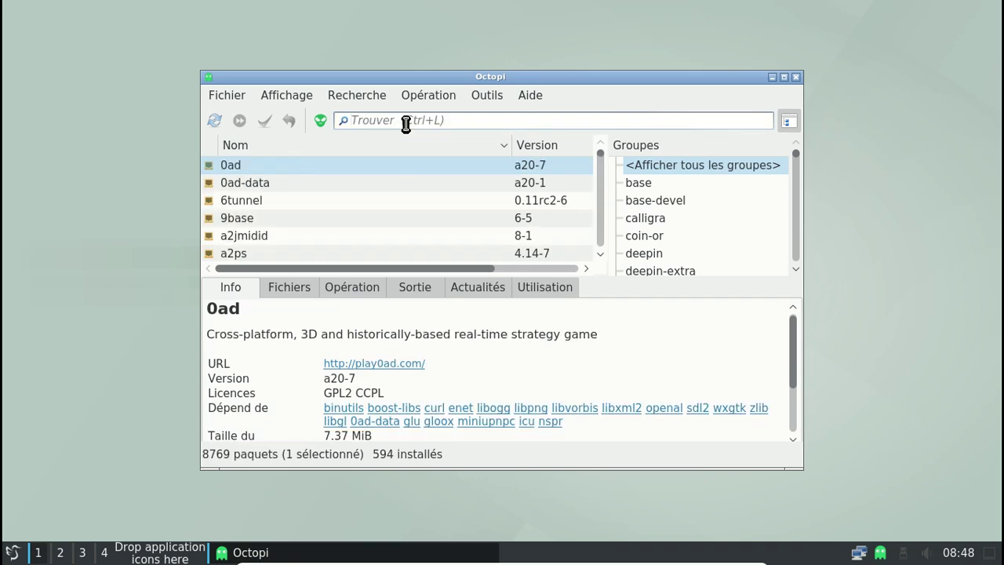
Dismiss the application menu and close the Octopi window
left_click(12, 552)
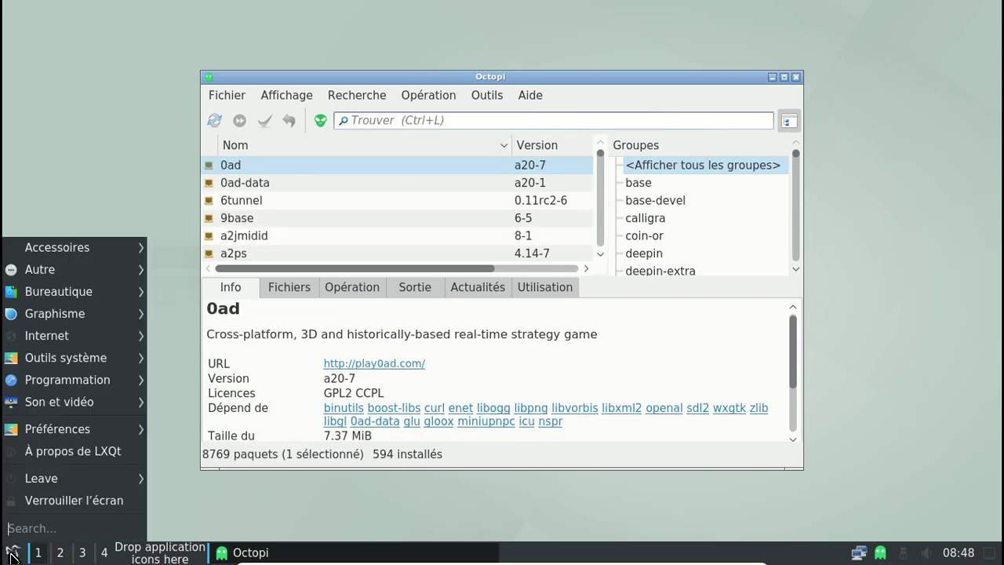
mouse_move(137, 312)
key("Escape")
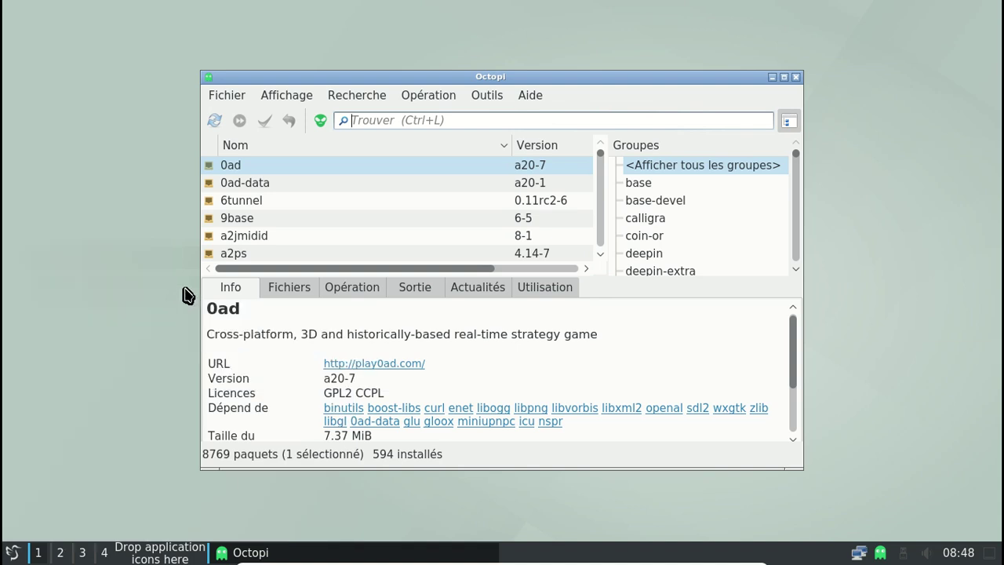
left_click(795, 77)
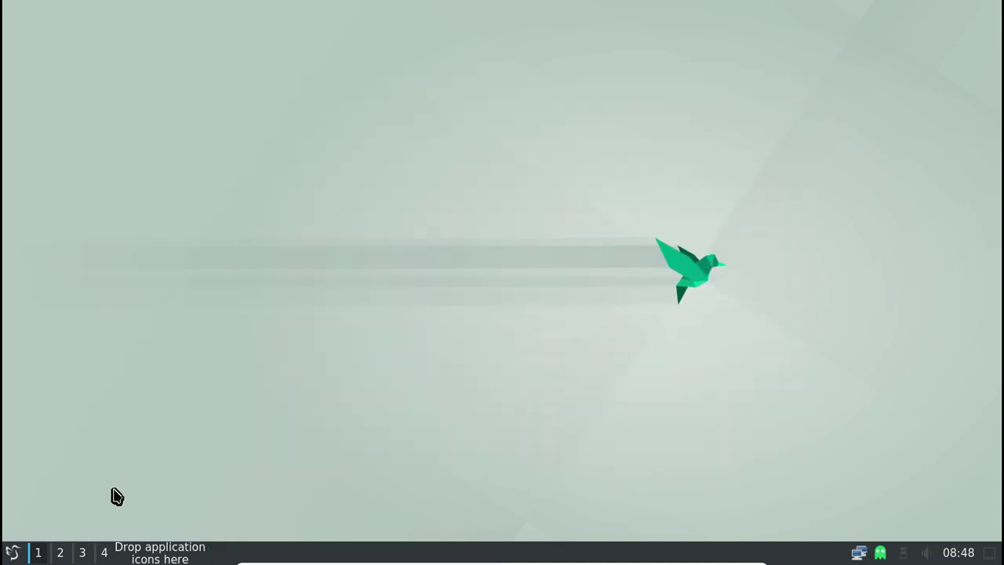
left_click(11, 553)
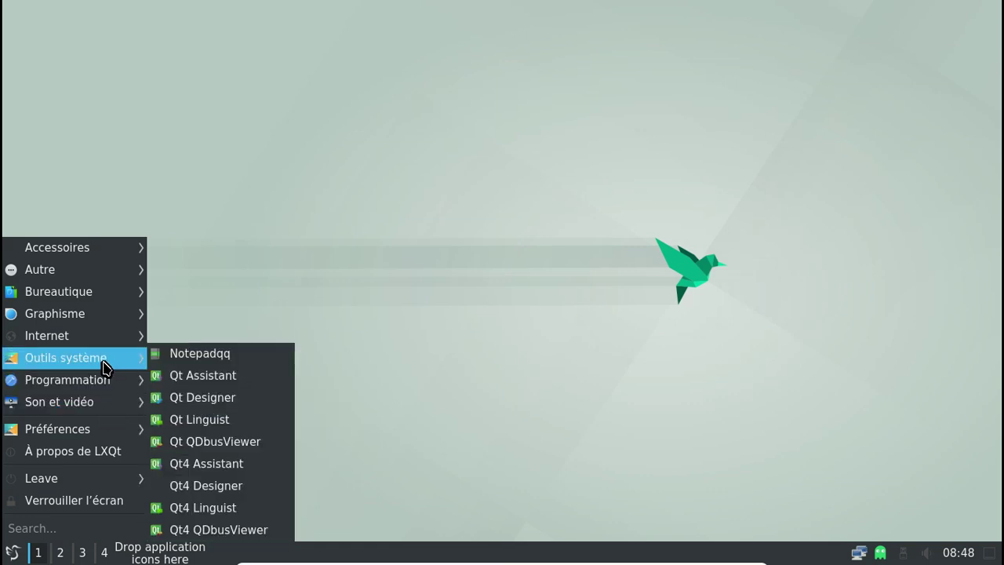
mouse_move(104, 366)
left_click(229, 530)
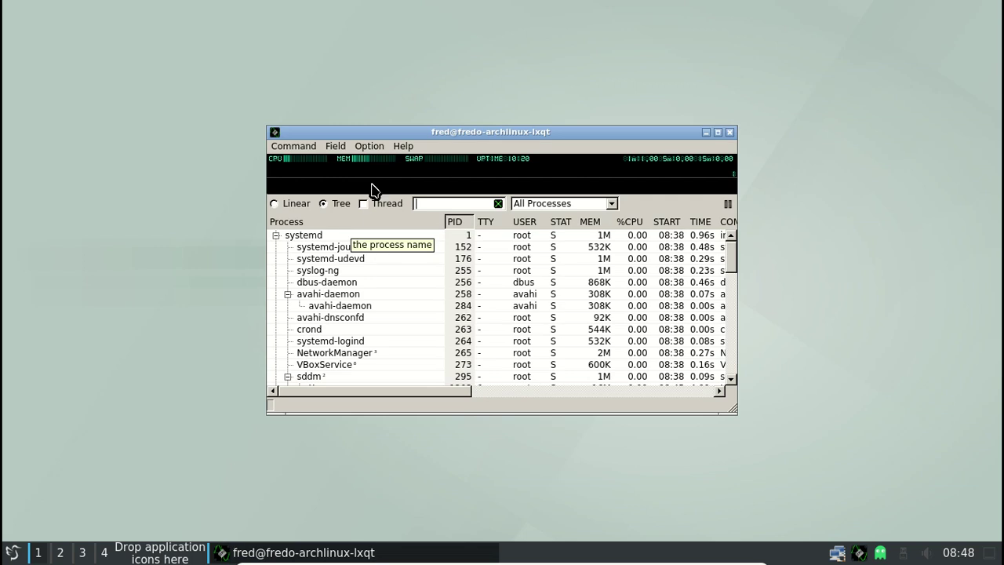
mouse_move(364, 164)
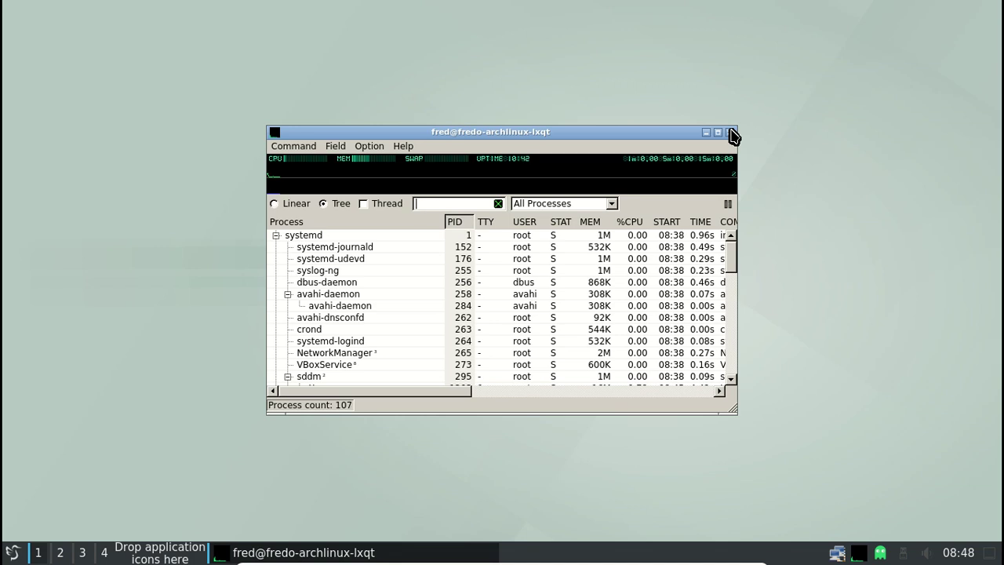
left_click(728, 132)
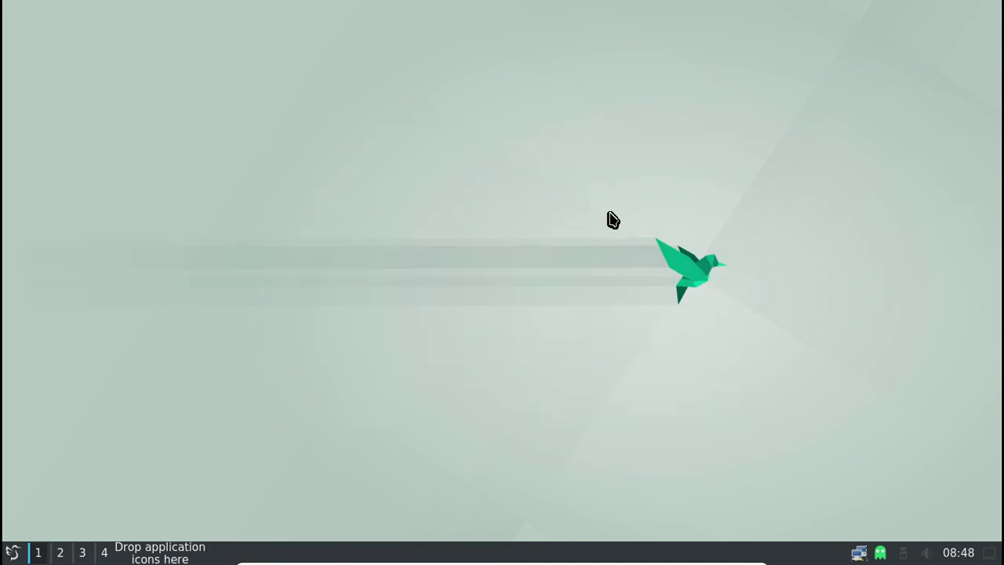
Launch QupZilla from the Internet menu and load lxqt.org
left_click(2, 553)
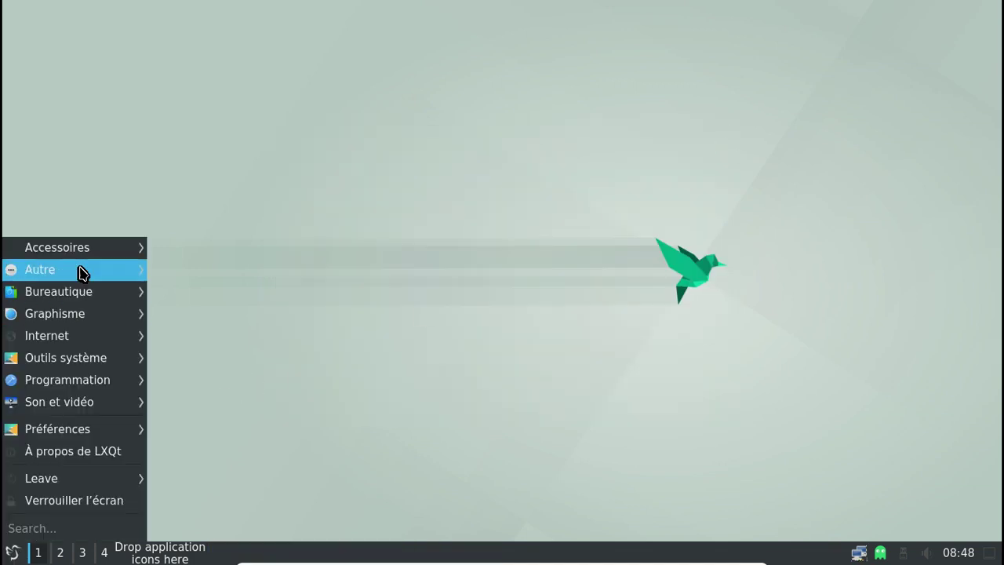
mouse_move(74, 336)
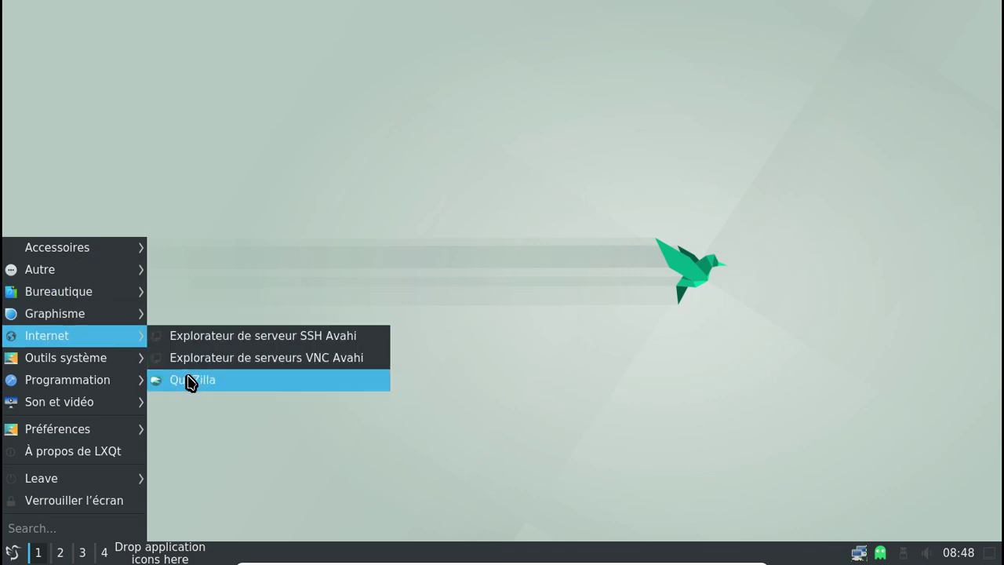
left_click(191, 382)
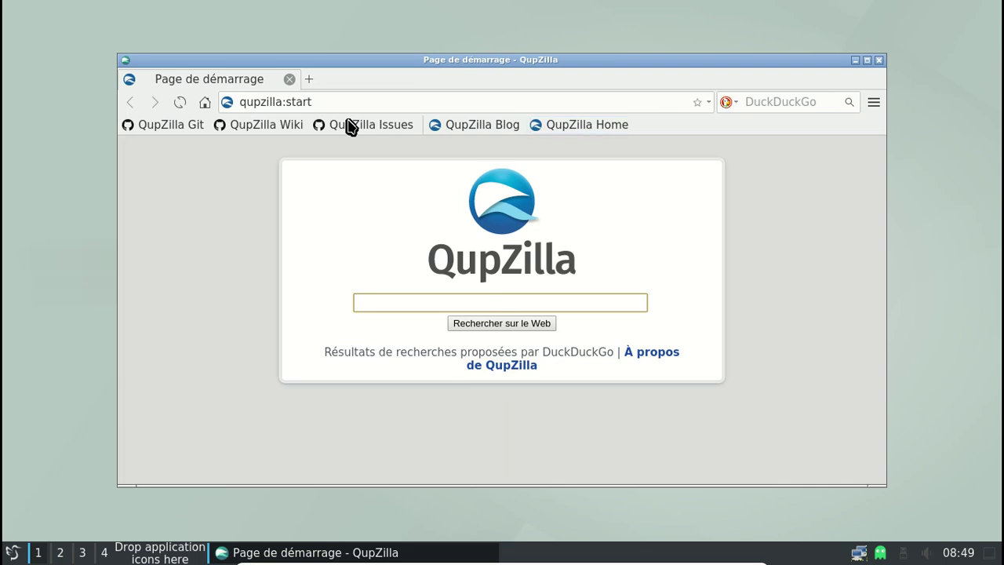
left_click(328, 102)
key("ctrl+a")
type("lxqt.org")
key("Return")
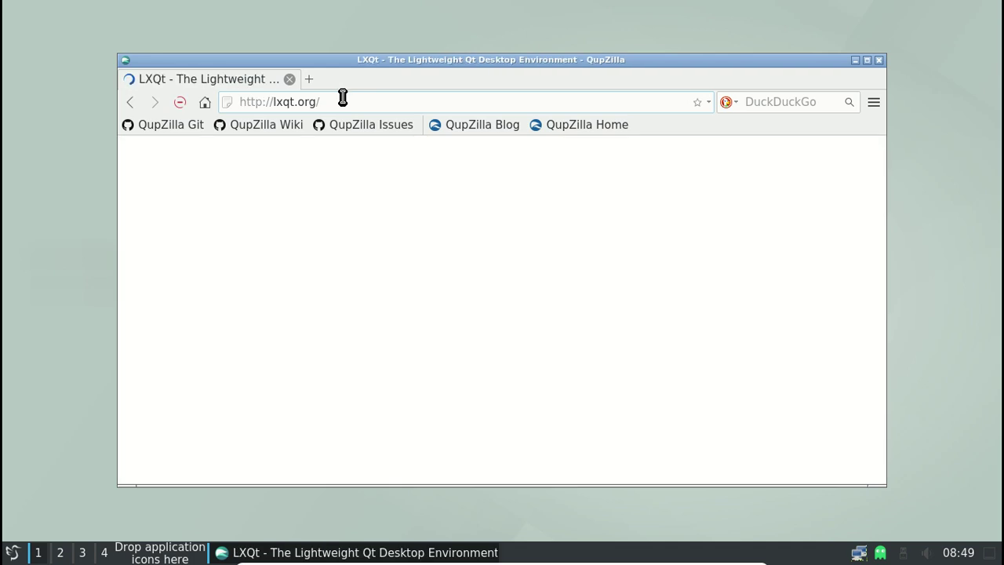
Move the browser window up and enlarge it, scroll the LXQt homepage, then minimize QupZilla
left_click_drag(365, 61, 334, 11)
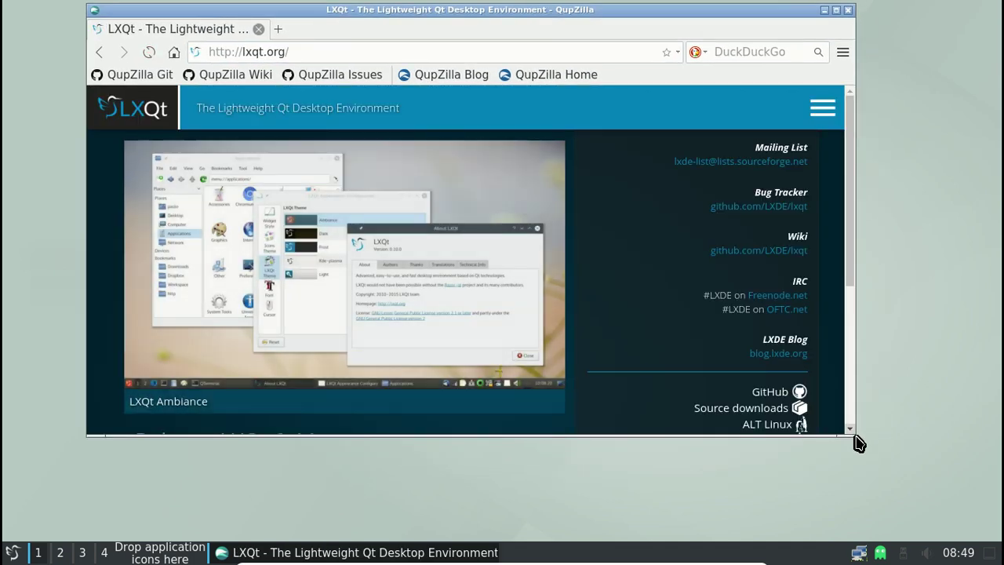
left_click_drag(850, 429, 910, 490)
scroll(664, 249, "down", 2)
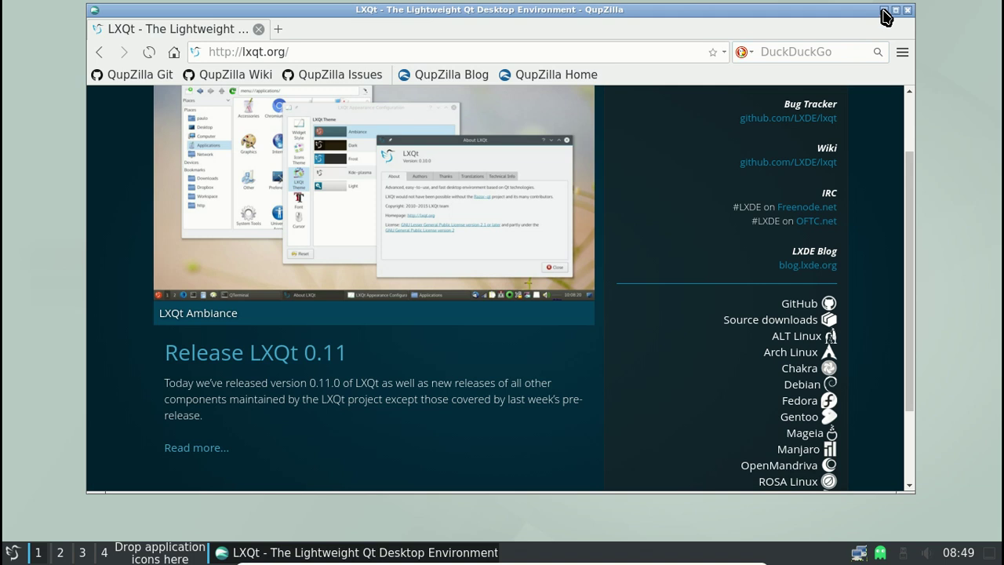
left_click(883, 11)
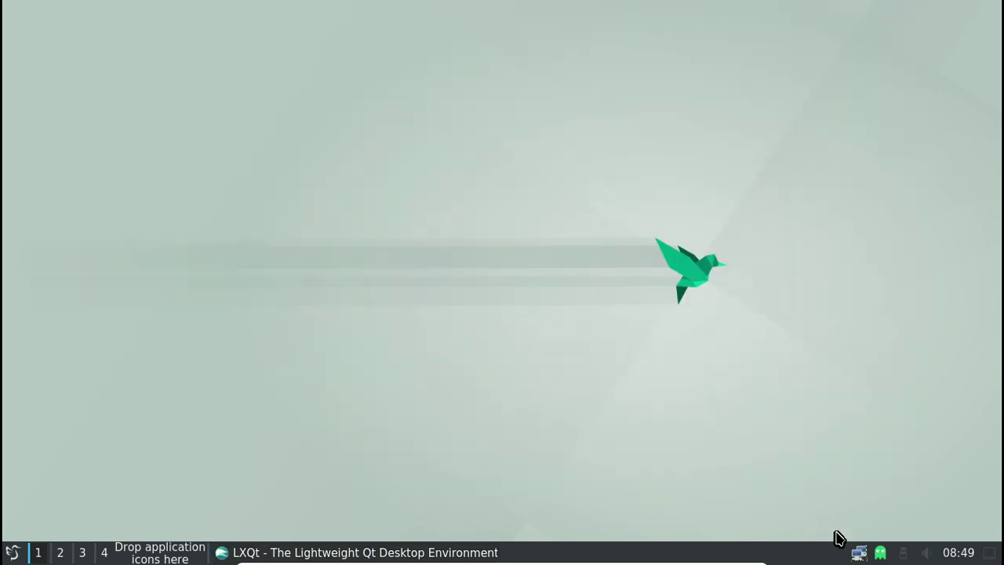
Open Octopi from the tray and mark cantata for installation with its optional mpd dependency
right_click(879, 553)
left_click(877, 444)
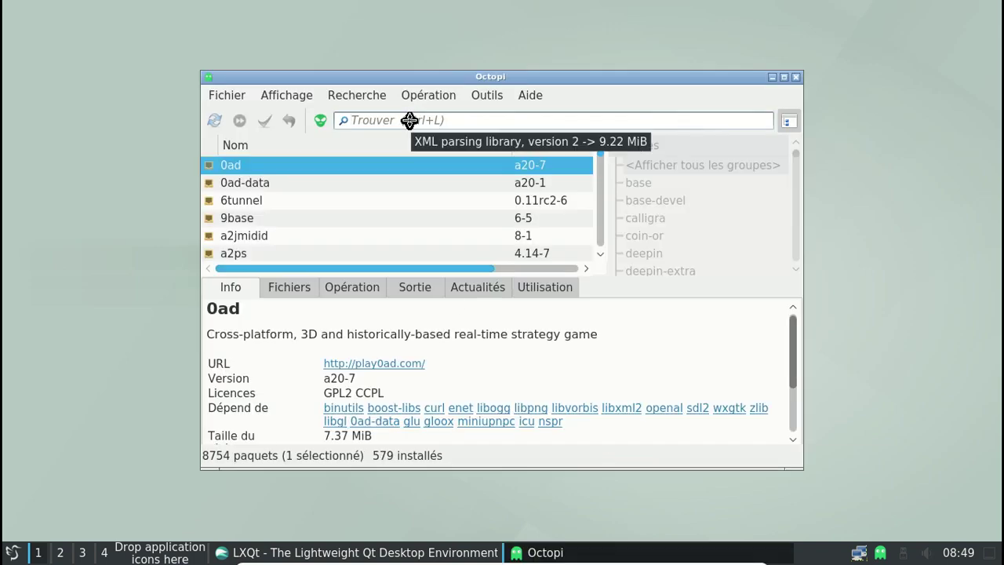
type("c")
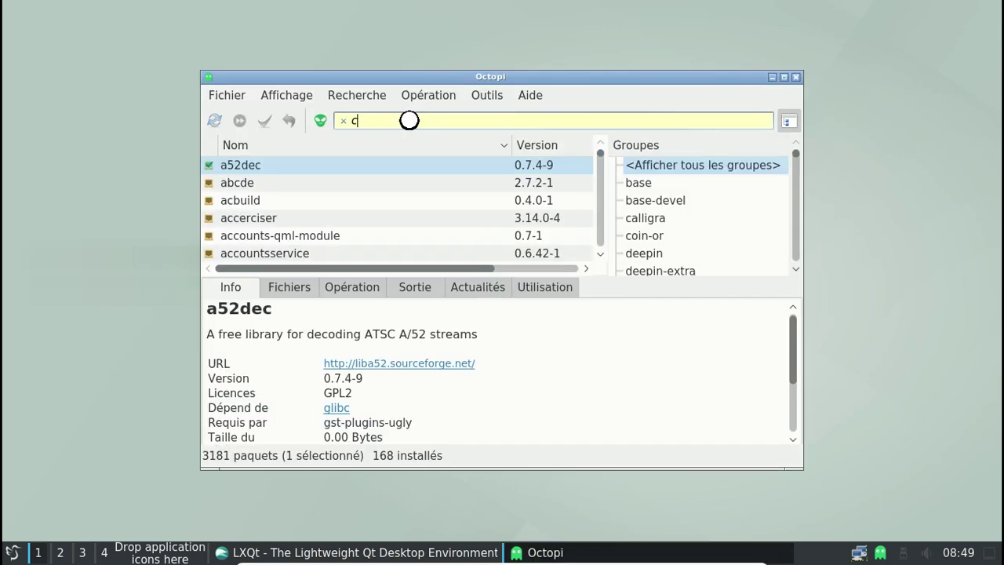
type("antata")
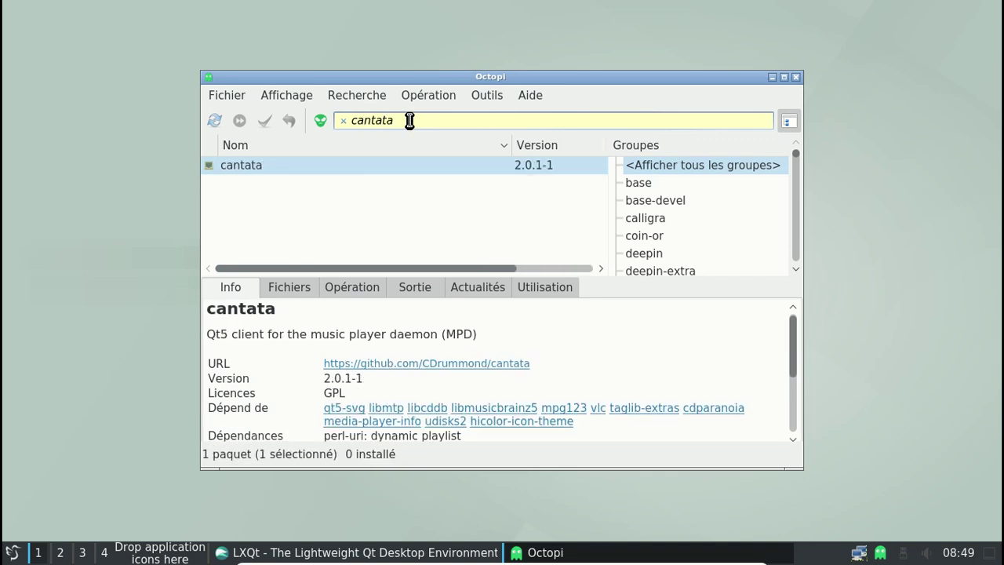
left_click(333, 162)
right_click(334, 162)
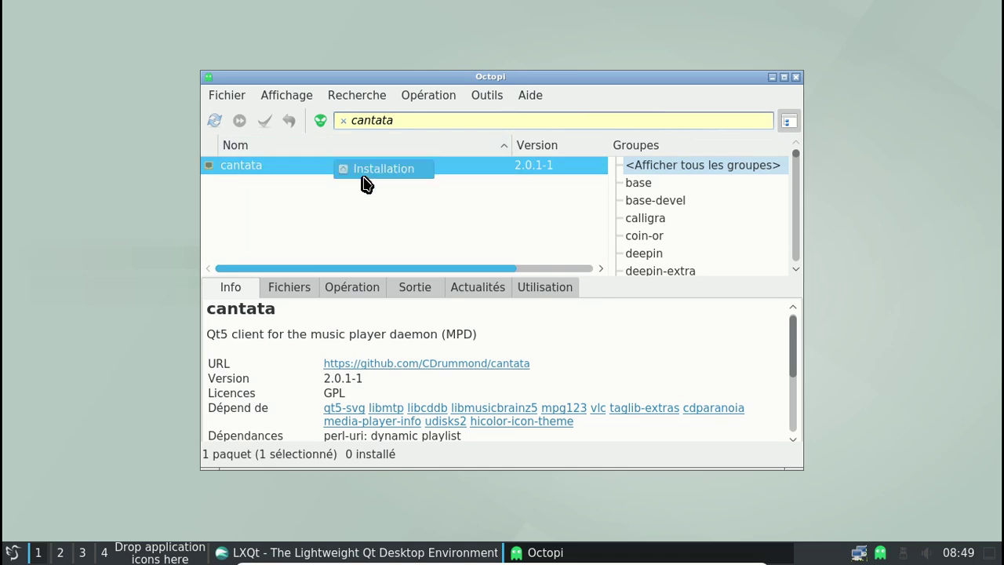
left_click(373, 171)
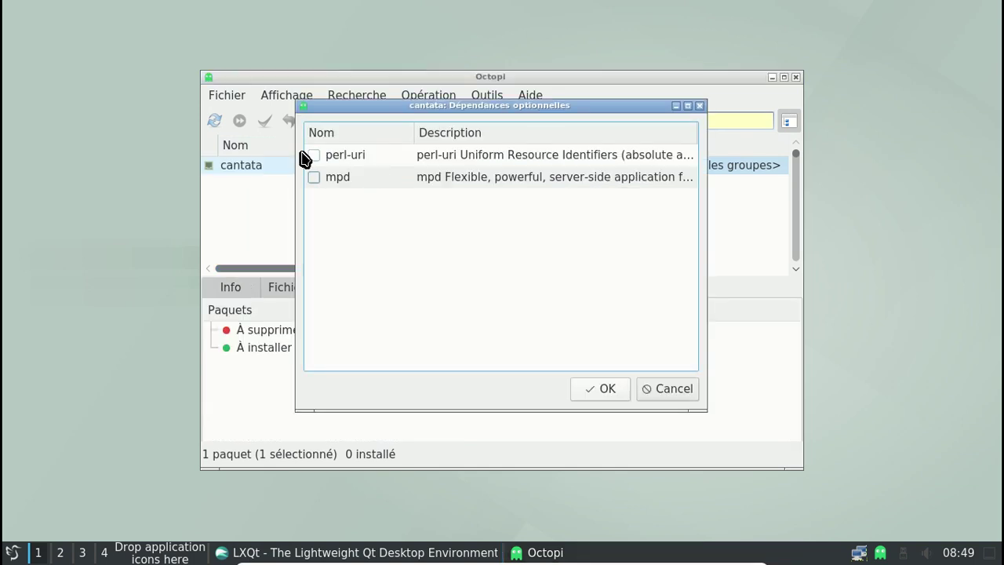
left_click(314, 177)
left_click(608, 392)
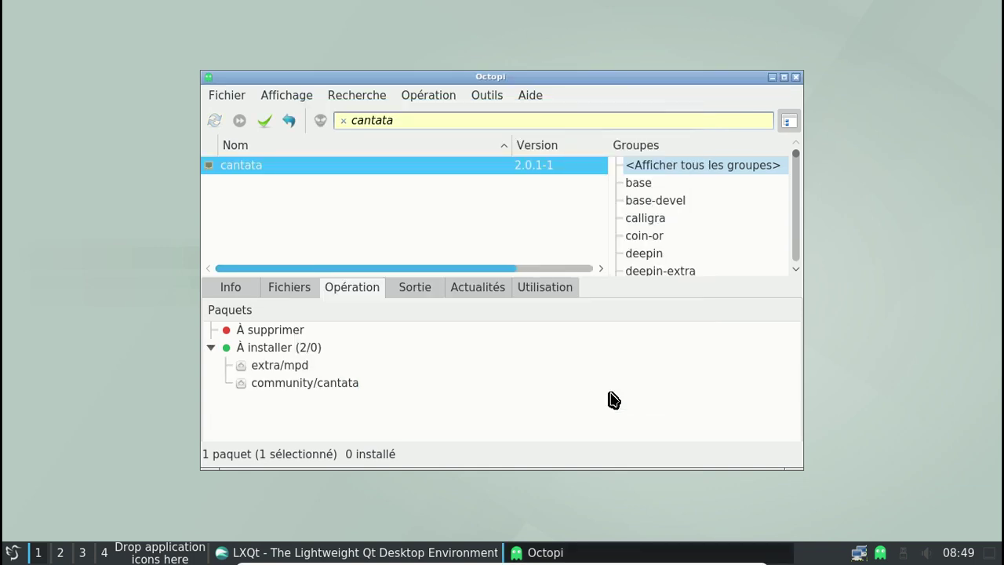
Apply the pending installation of 31 packages and authenticate with the administrator password
left_click(265, 120)
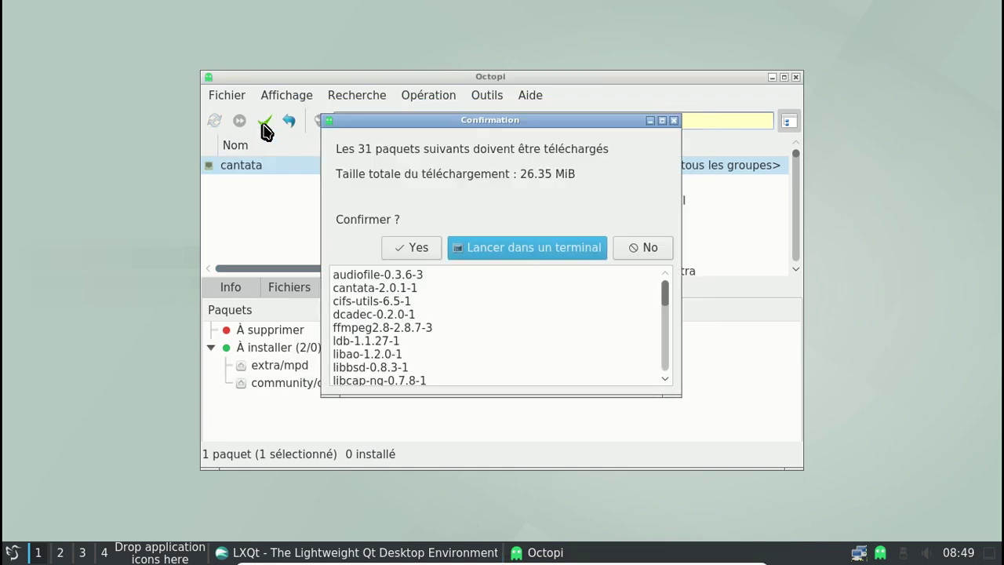
left_click(410, 247)
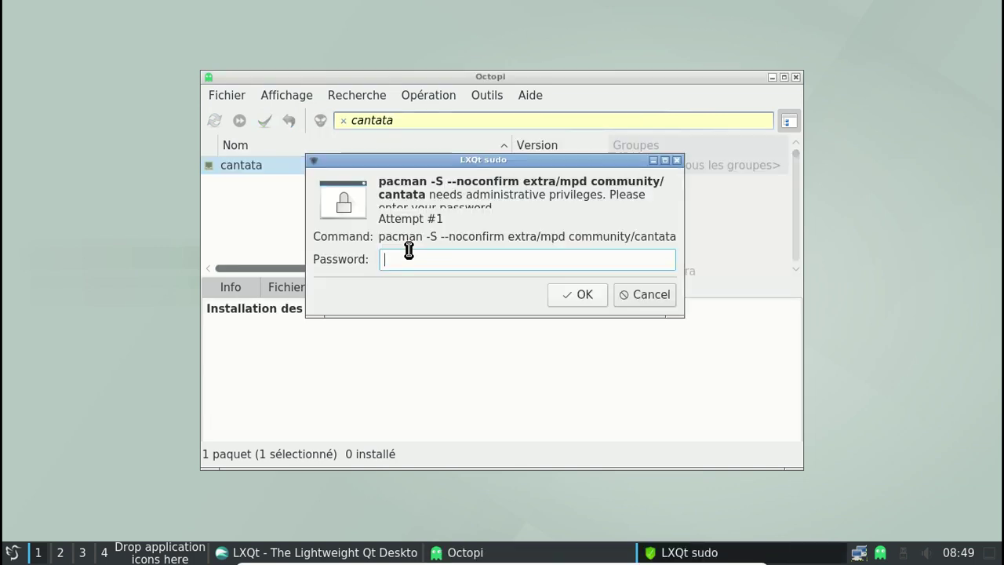
type("****")
key("Return")
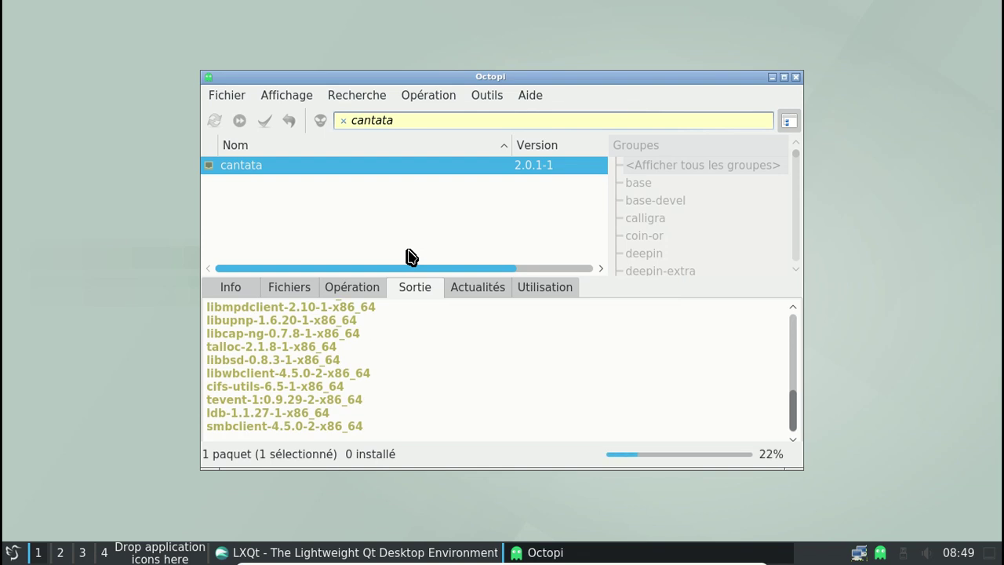
left_click(9, 553)
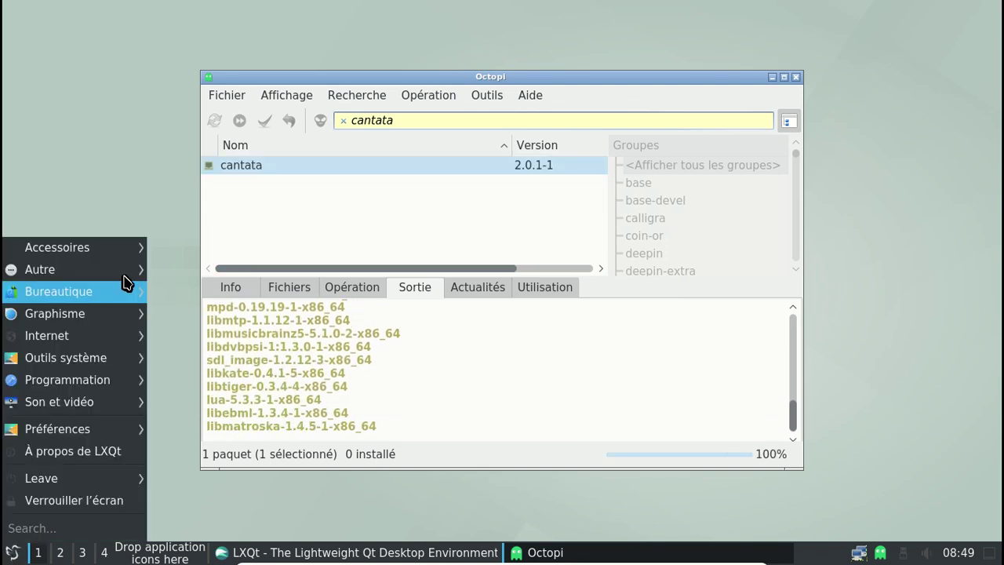
mouse_move(134, 247)
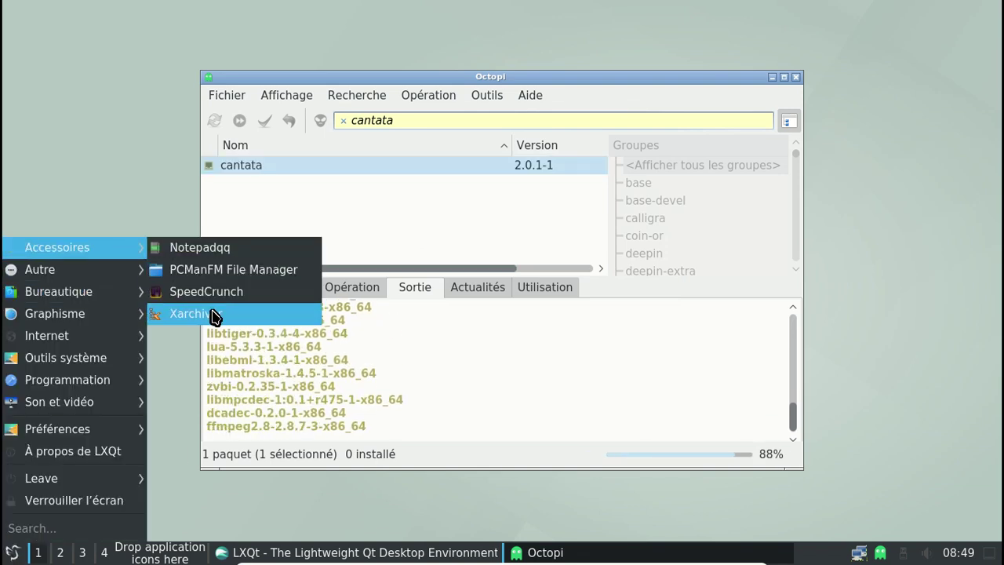
left_click(113, 176)
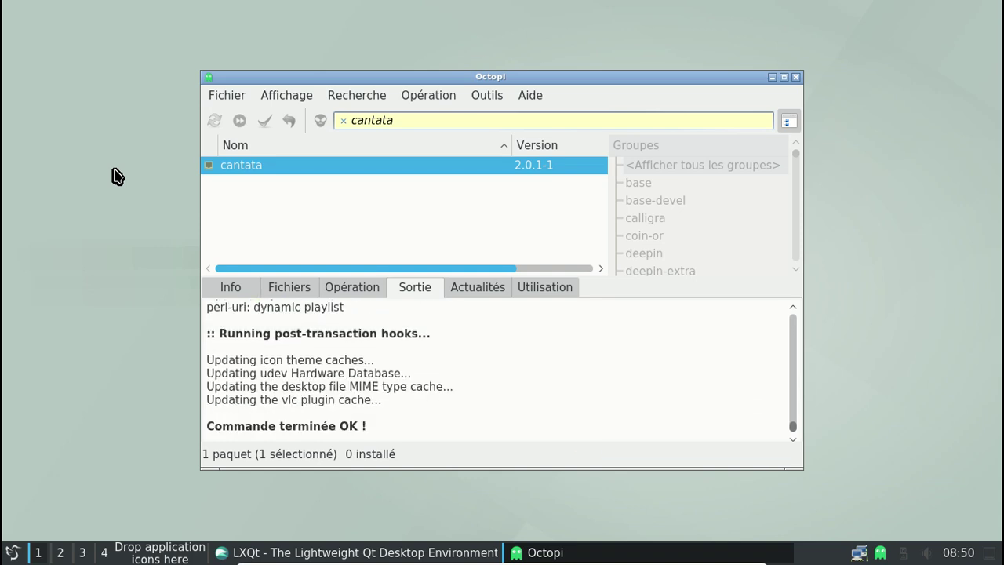
Open and dismiss the application menu twice, returning to Octopi
left_click(12, 552)
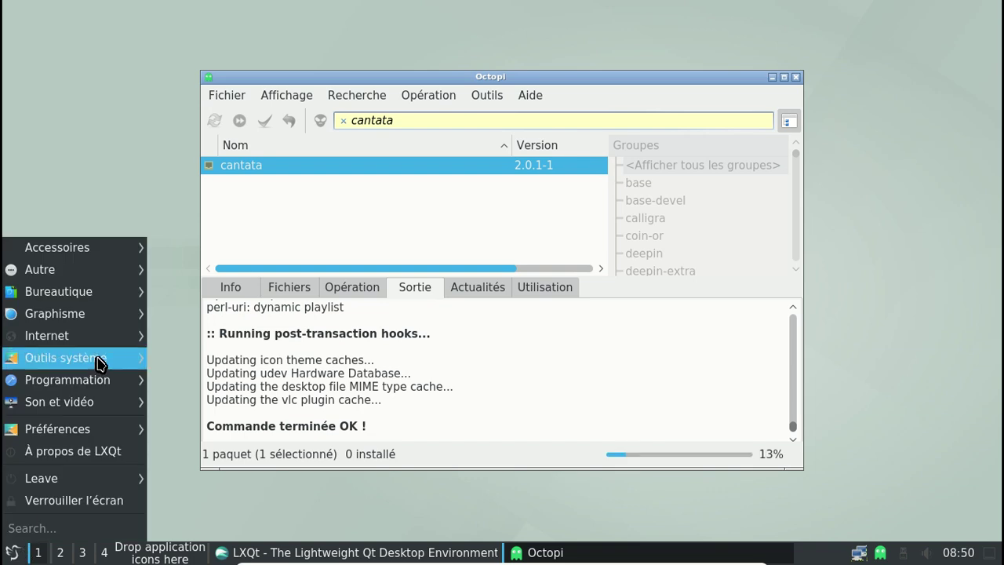
mouse_move(89, 404)
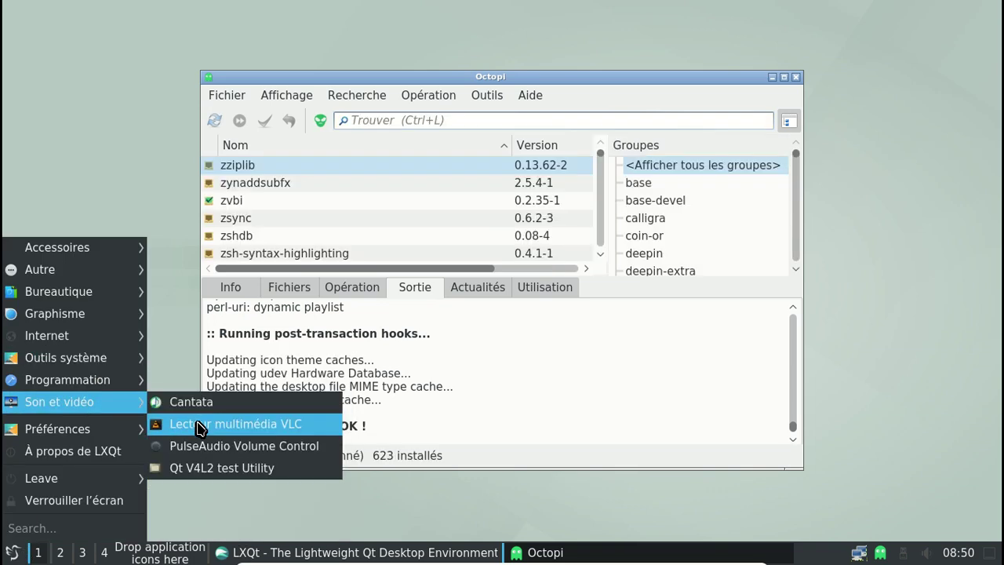
left_click(460, 399)
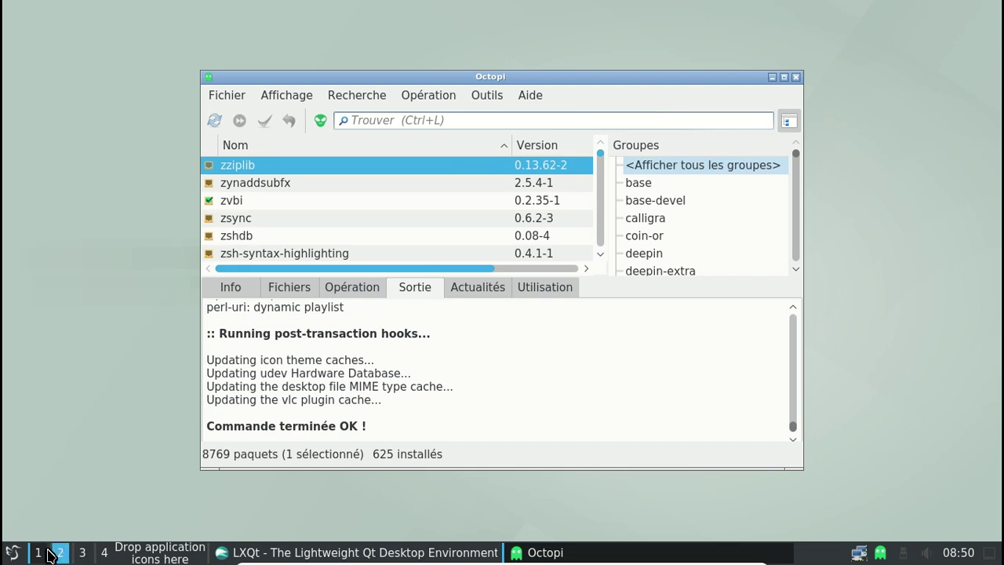
left_click(9, 553)
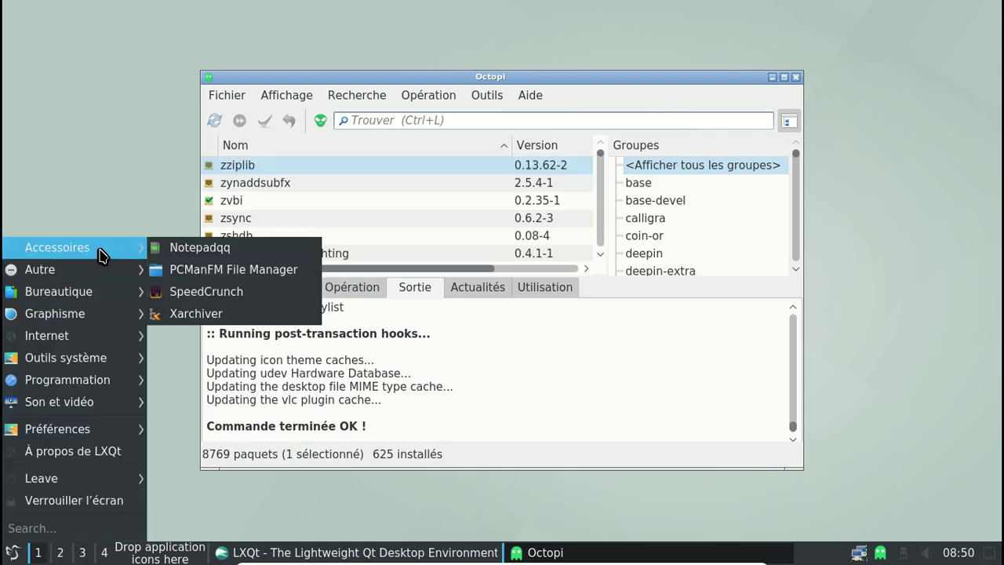
mouse_move(88, 377)
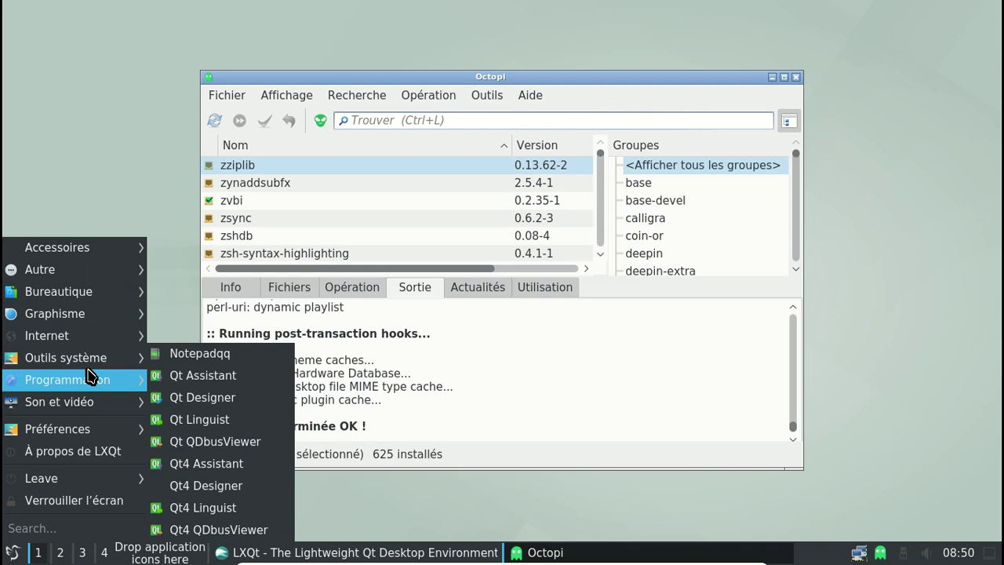
left_click(500, 341)
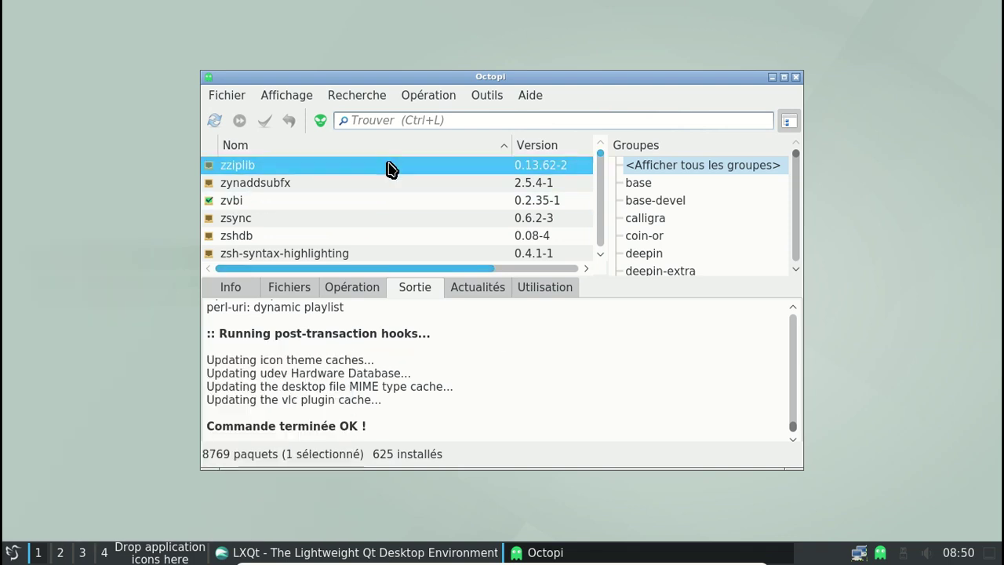
Search mpd, view mpd 0.19.19-1's details showing it optional for cantata, then close Octopi
left_click(407, 120)
type("mpd")
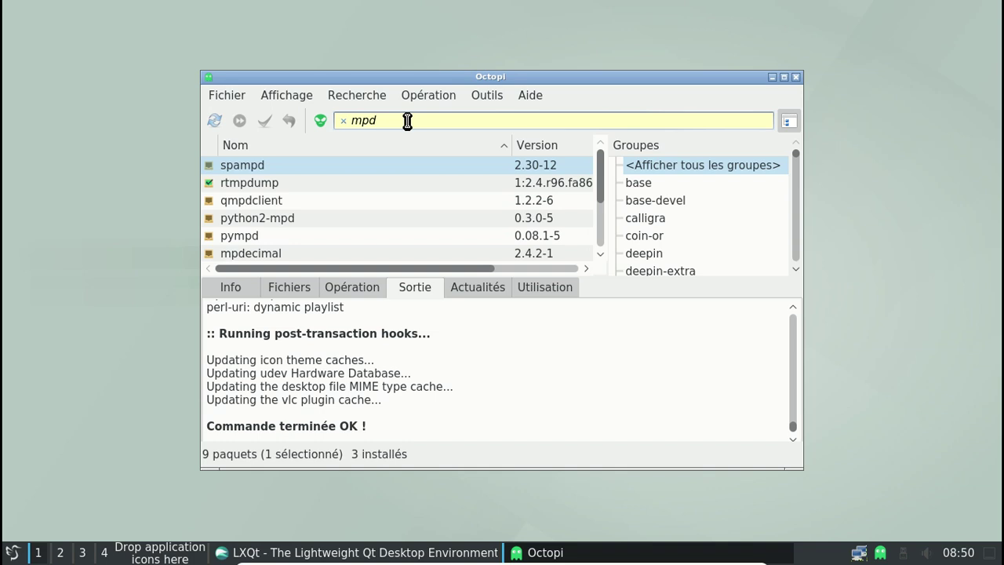
left_click_drag(599, 179, 596, 235)
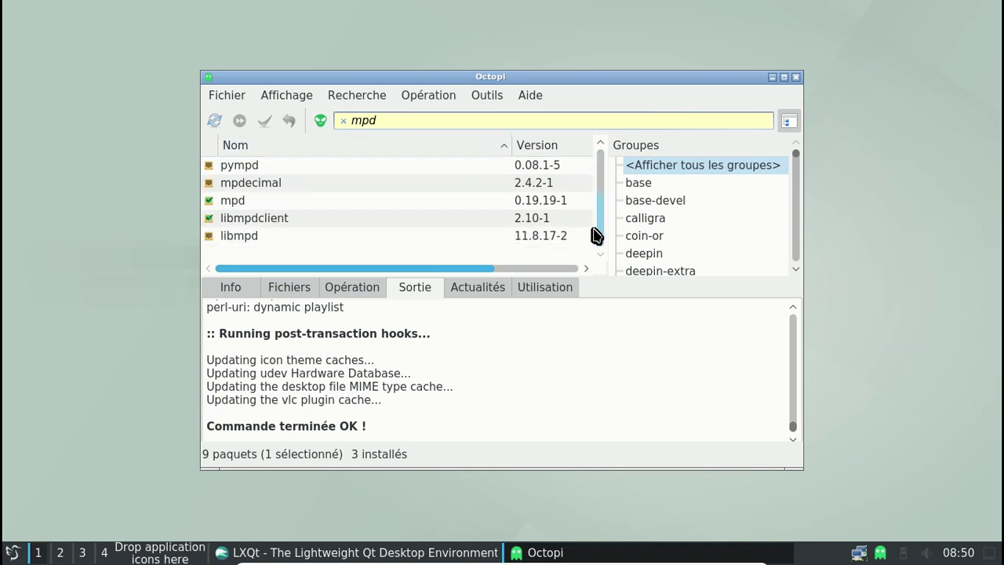
left_click(321, 201)
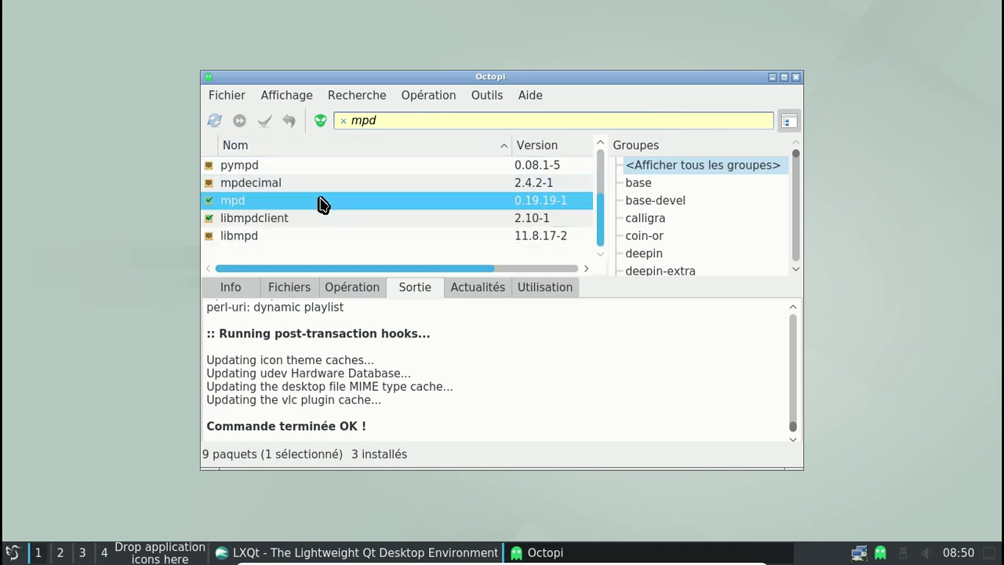
left_click(242, 294)
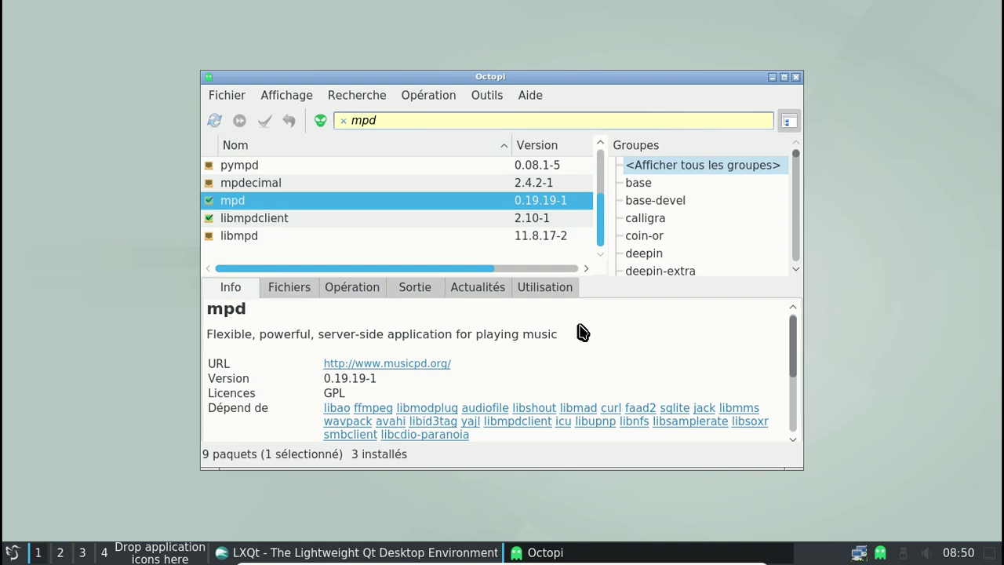
scroll(581, 331, "down", 1)
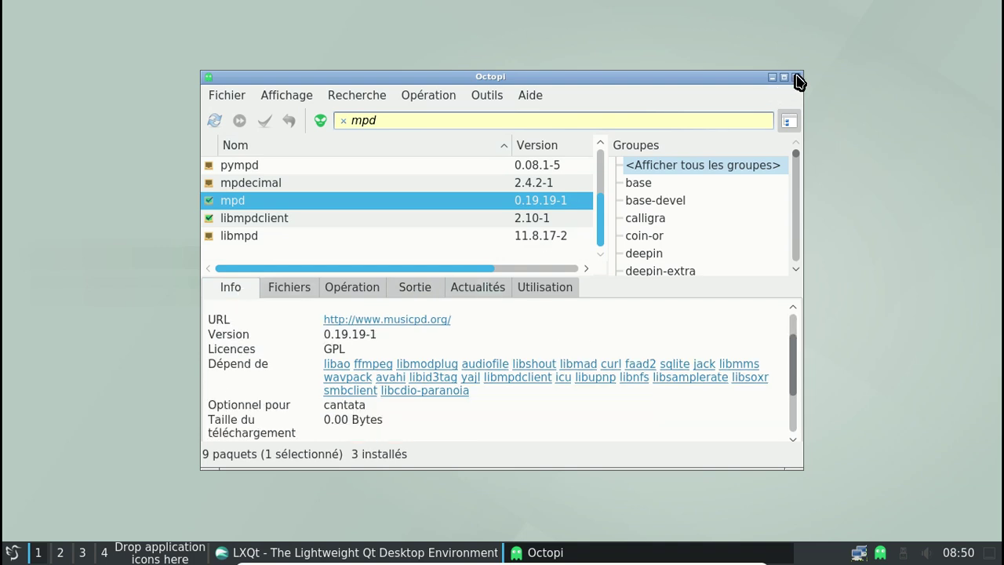
left_click(796, 77)
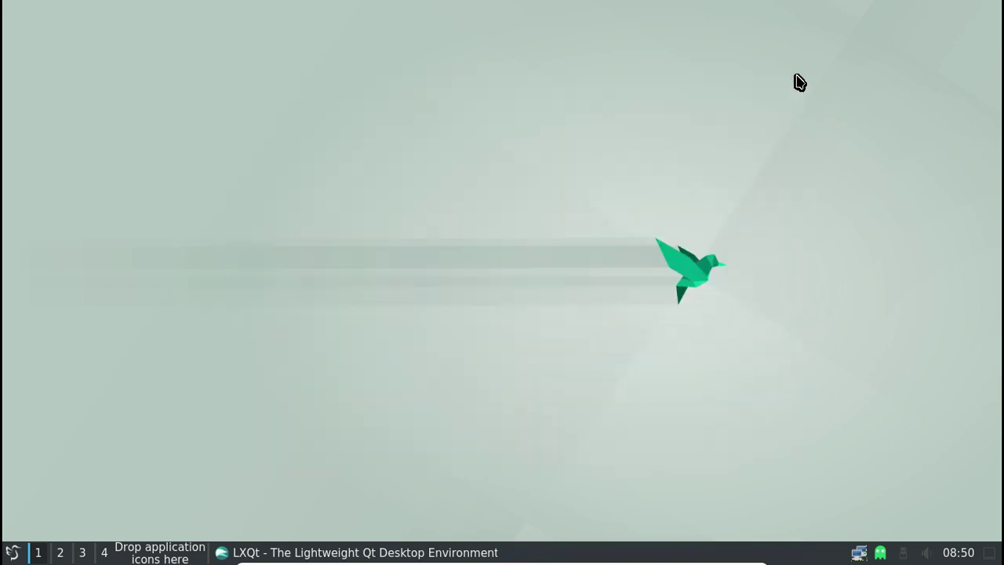
Open QTerminal and run 'sudo systemctl enable mpd' with the account password
left_click(12, 552)
mouse_move(98, 255)
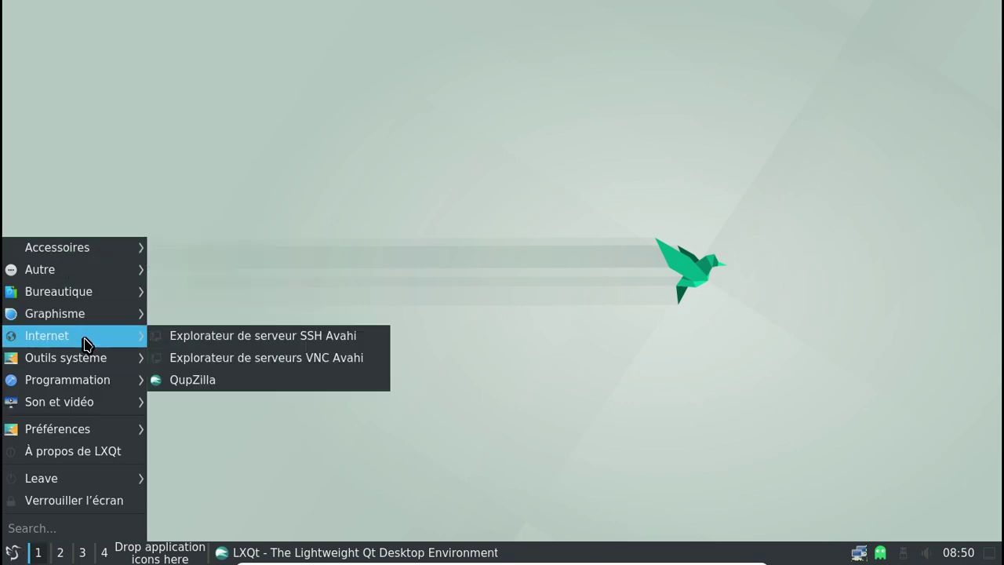
mouse_move(84, 362)
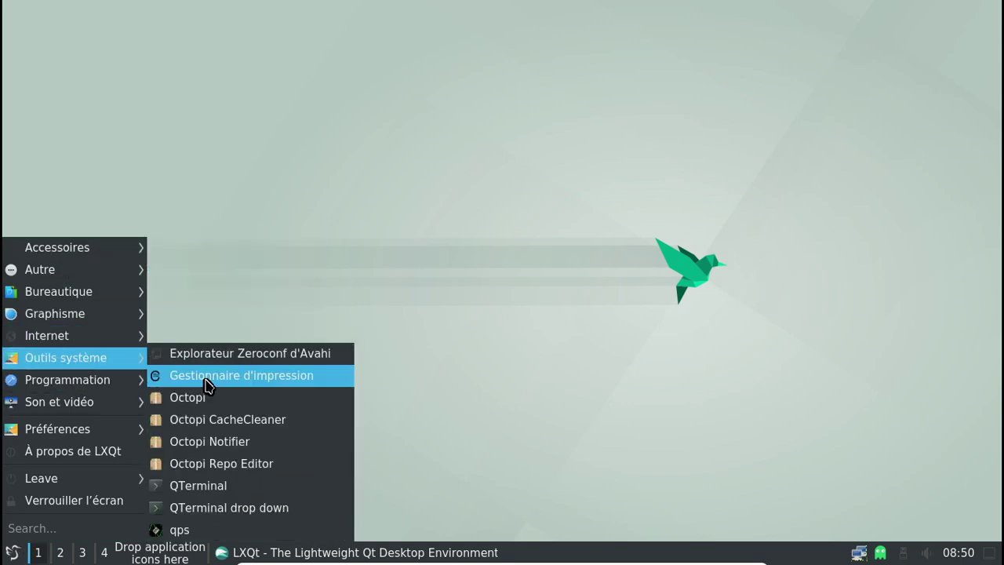
left_click(204, 485)
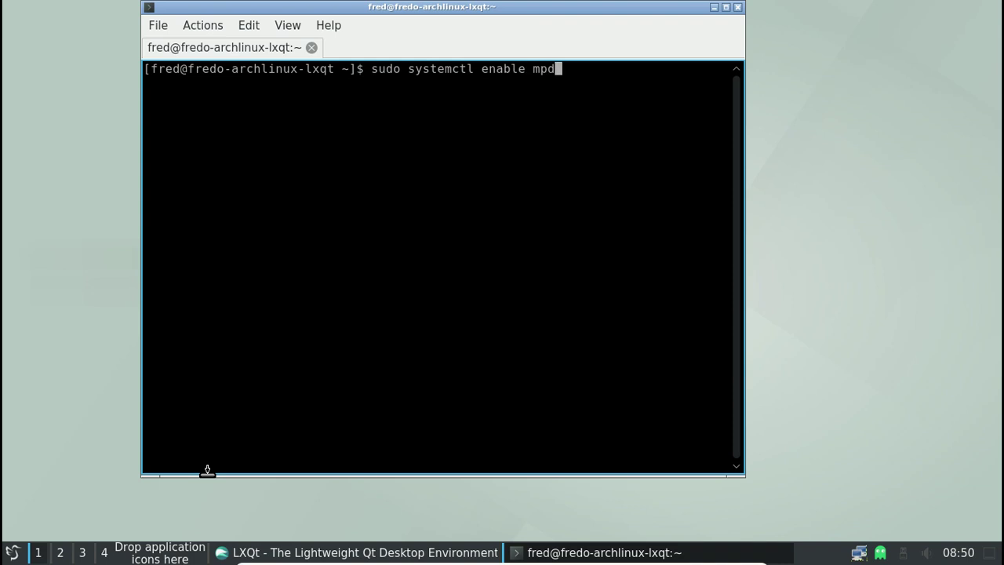
key("Return")
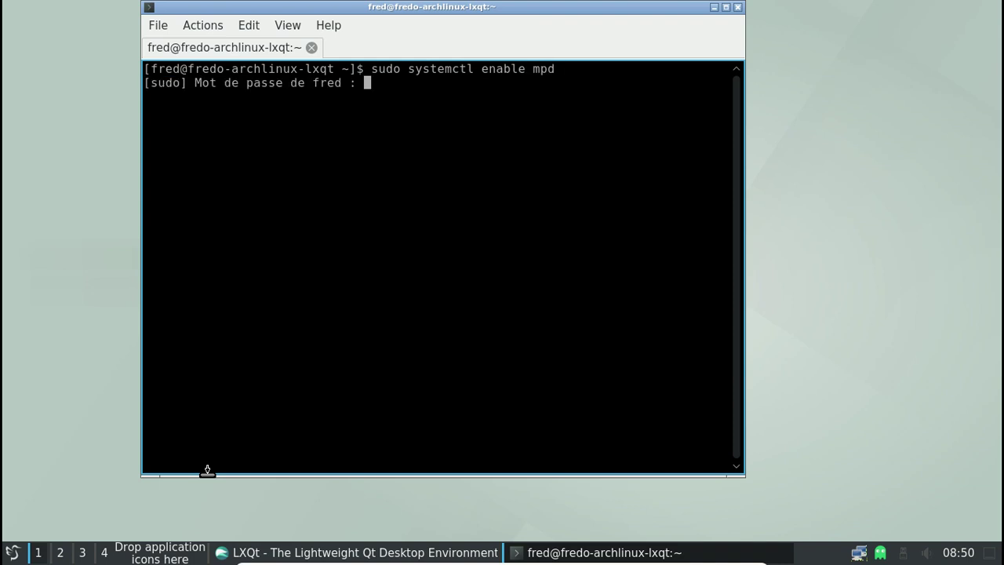
key("Return")
Edit the recalled command to run 'sudo systemctl start mpd'
key("Up")
key("Left")
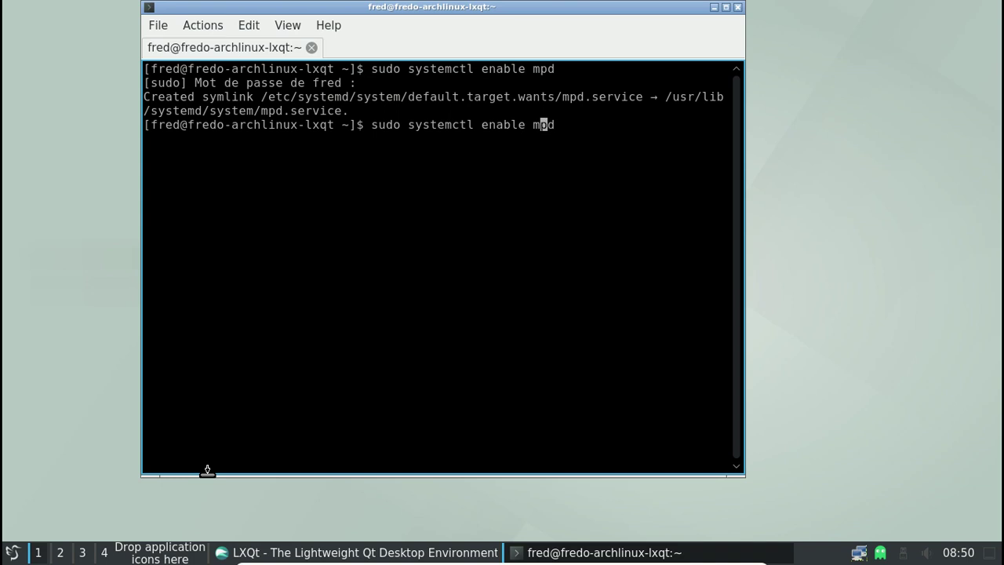
key("BackSpace")
key("BackSpace")
key("BackSpace")
key("BackSpace")
key("BackSpace")
key("BackSpace")
type("start")
key("Return")
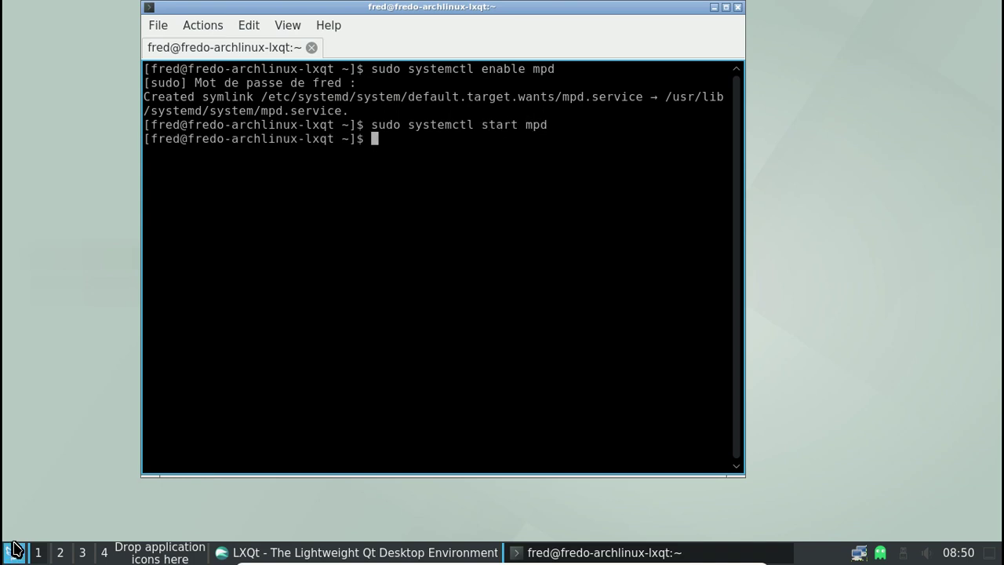
left_click(12, 552)
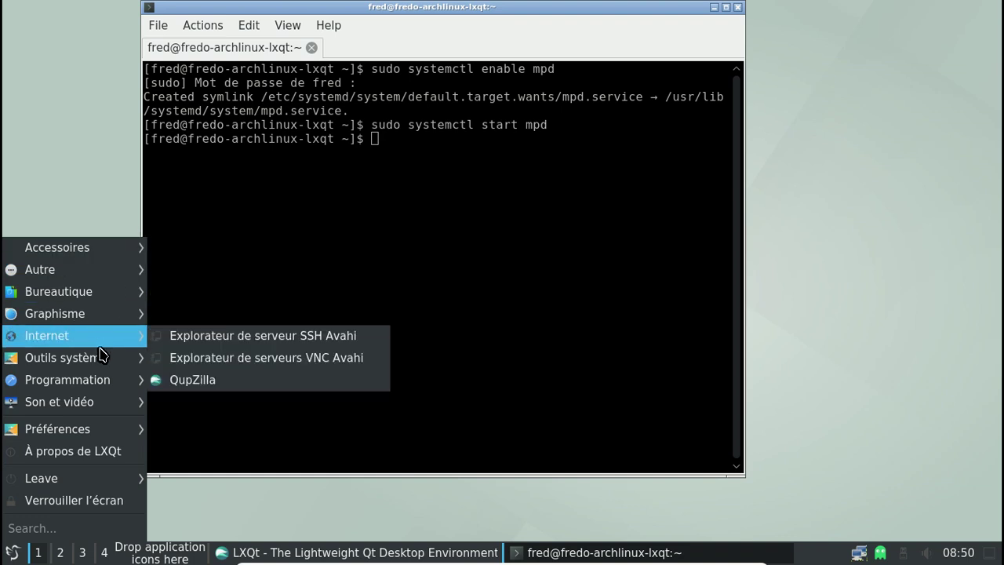
Launch Cantata and finish first-run setup with the single-user profile and backdrops saved in the music folder
mouse_move(101, 403)
left_click(174, 403)
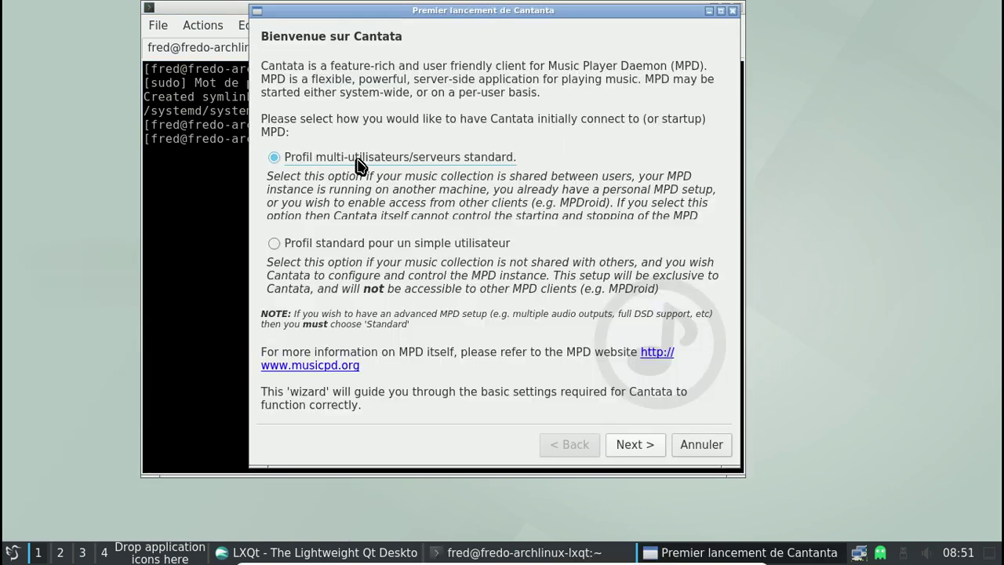
left_click(368, 248)
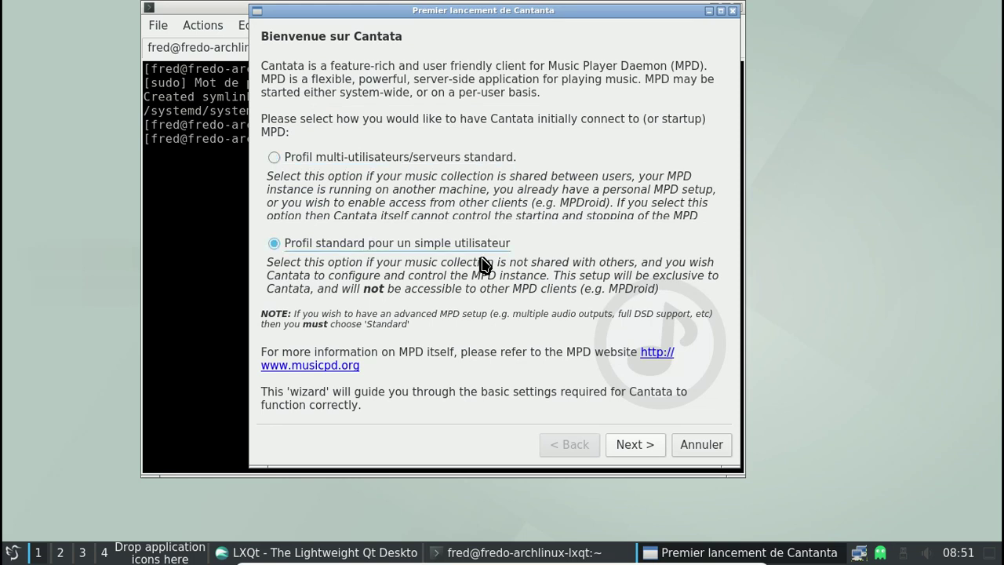
left_click(630, 444)
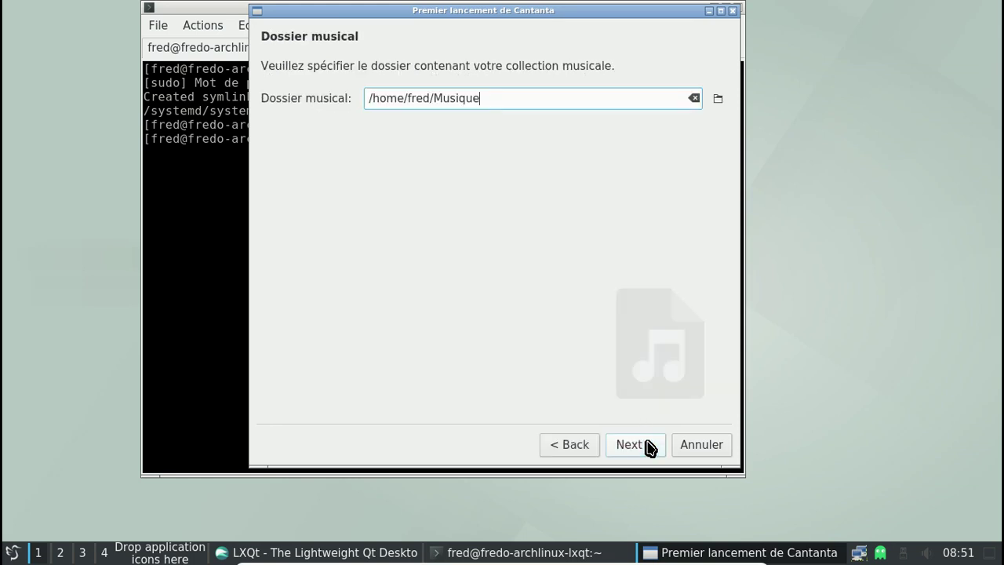
left_click(631, 445)
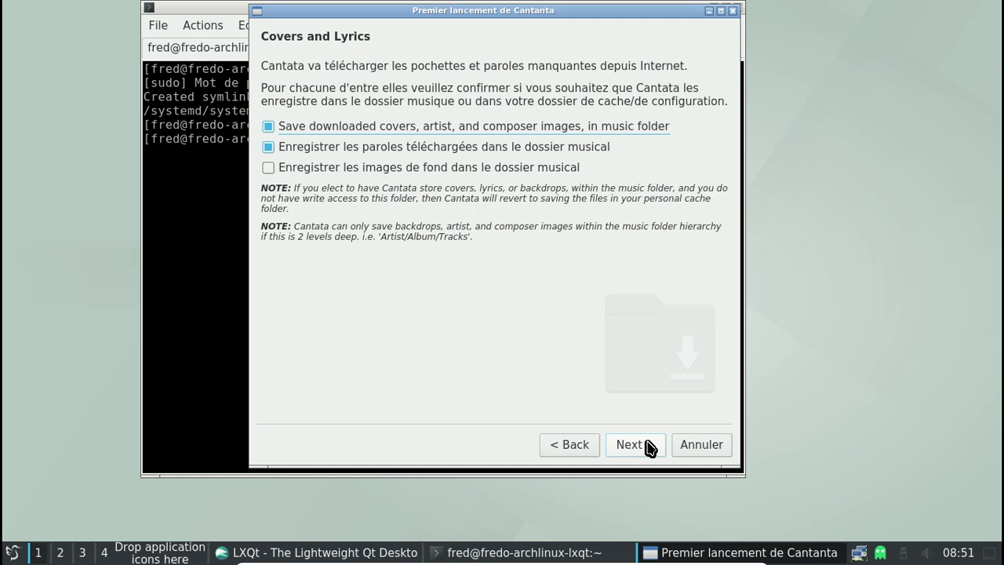
left_click(514, 172)
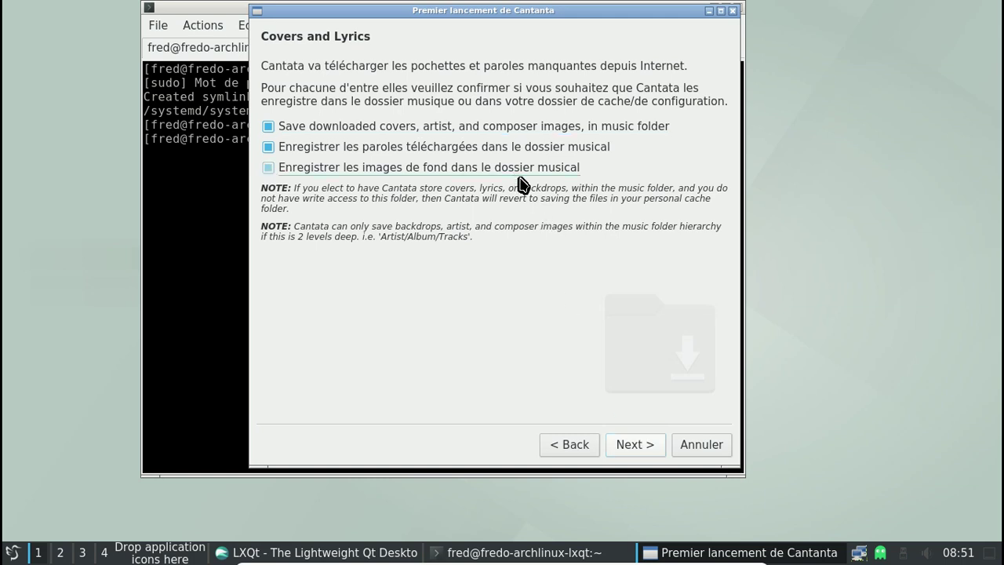
left_click(633, 445)
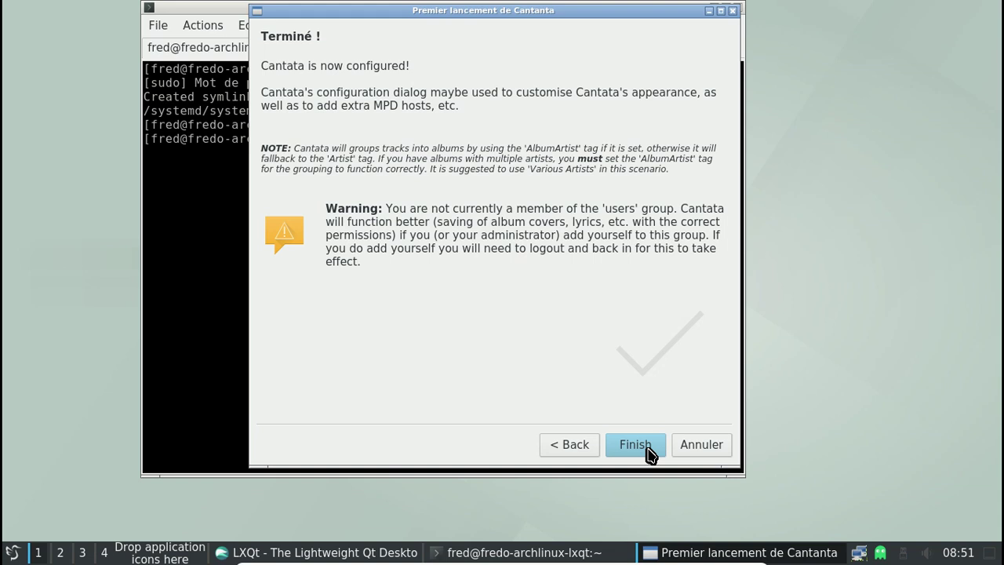
left_click(635, 445)
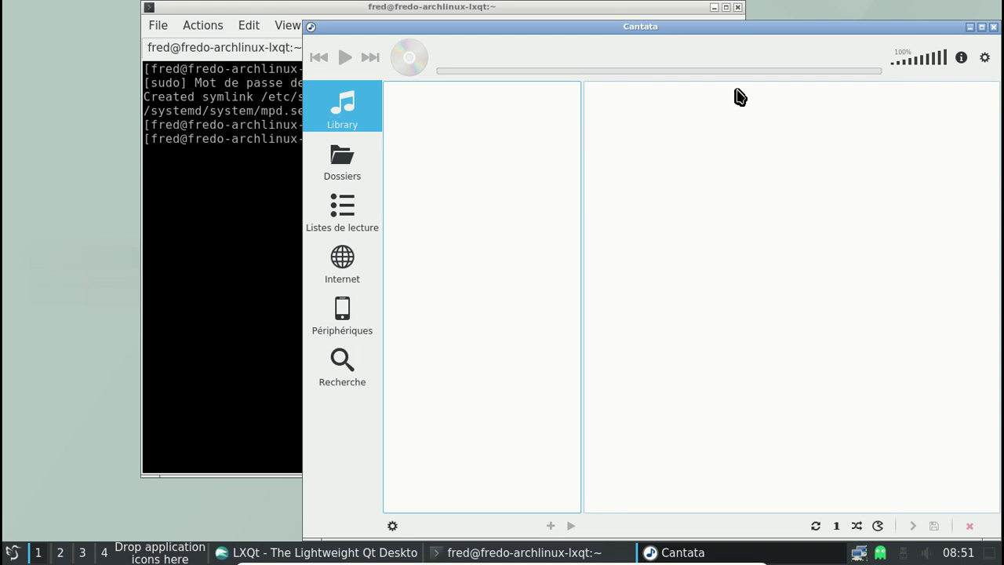
View Cantata's About information, then close Cantata and the terminal
left_click(983, 58)
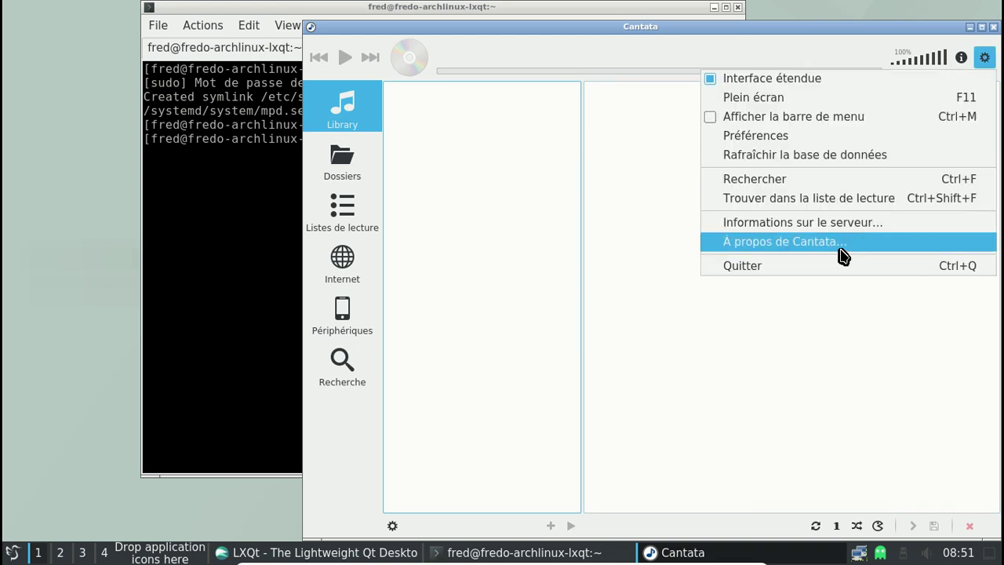
left_click(840, 249)
left_click(784, 355)
left_click(994, 28)
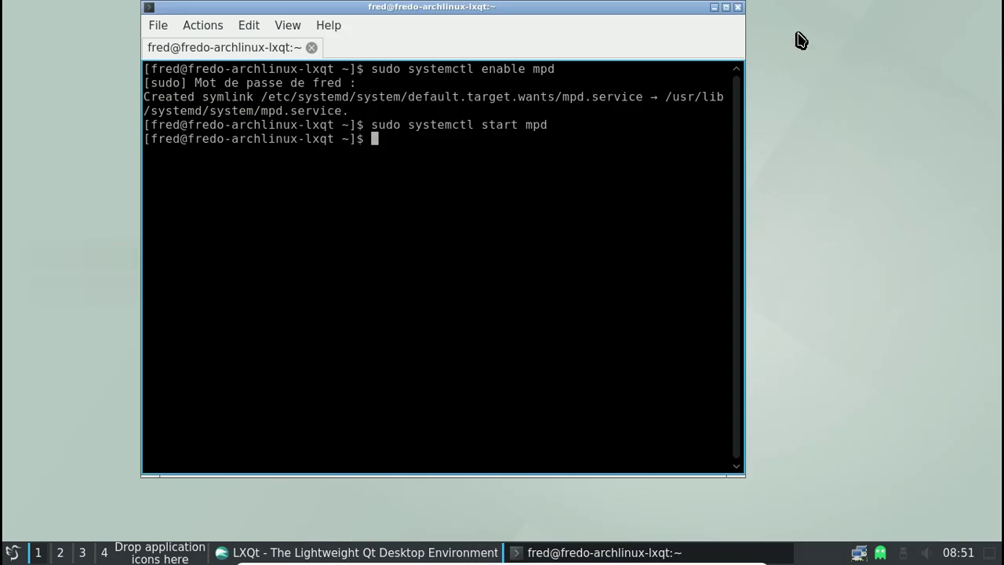
left_click(737, 7)
Confirm closing the terminal, load altermusique.org in QupZilla and scroll down through the album covers
left_click(436, 248)
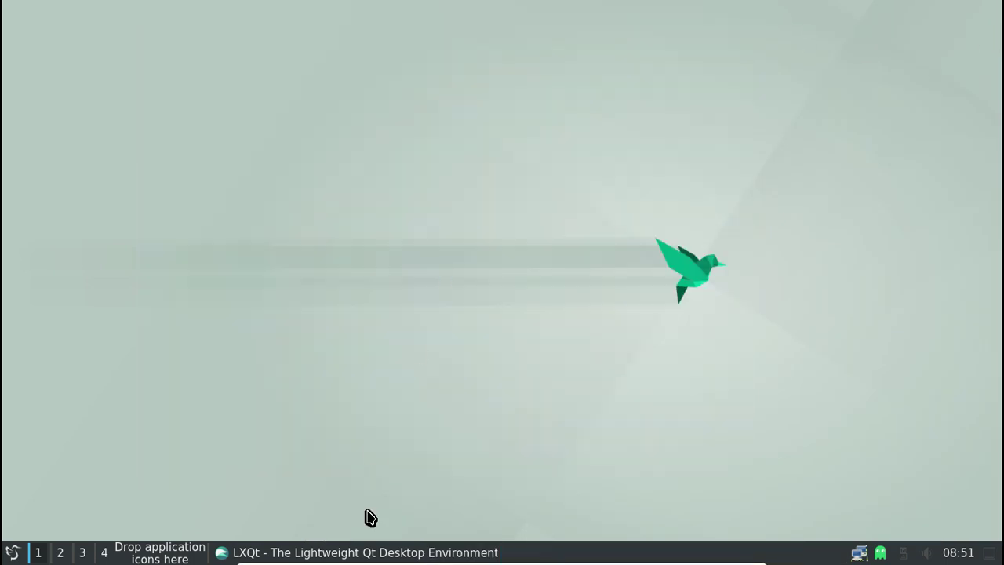
left_click(365, 553)
left_click(310, 53)
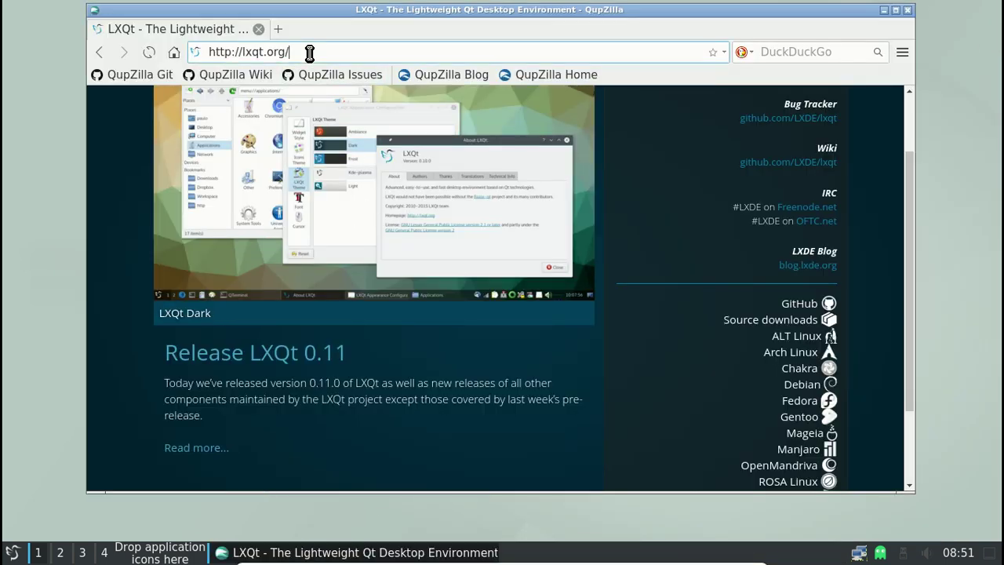
key("ctrl+a")
type("alter")
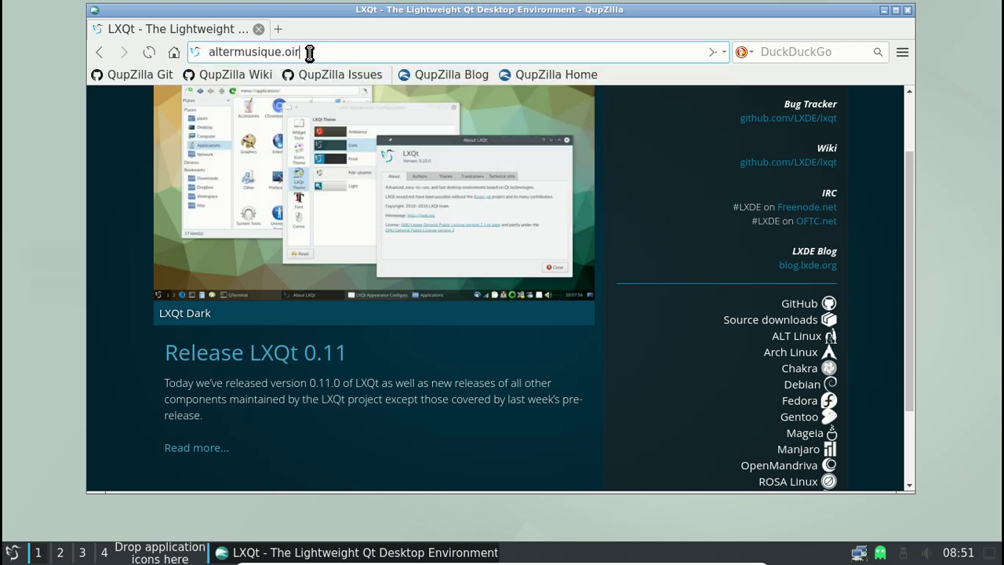
key("Return")
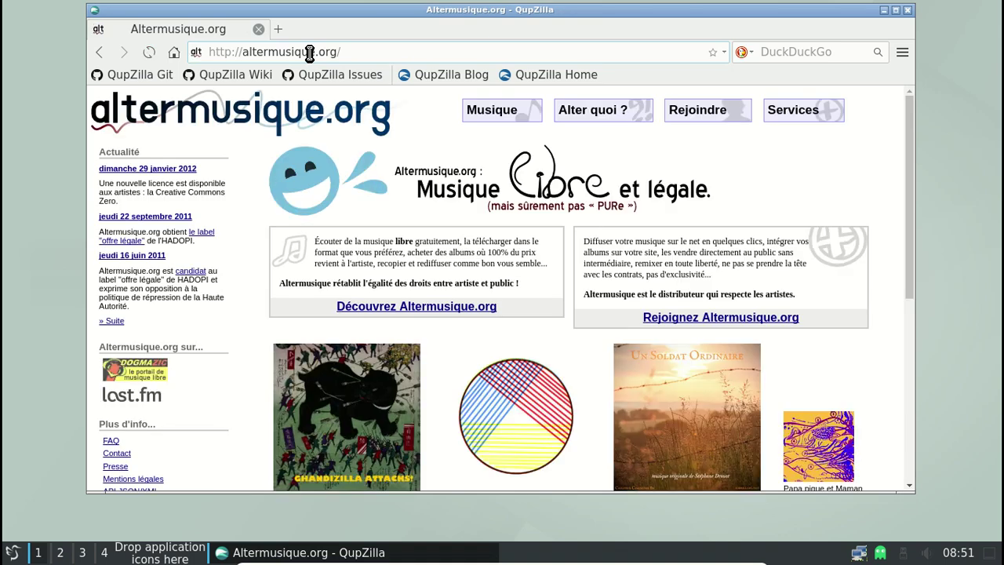
scroll(466, 276, "down", 3)
scroll(467, 276, "down", 5)
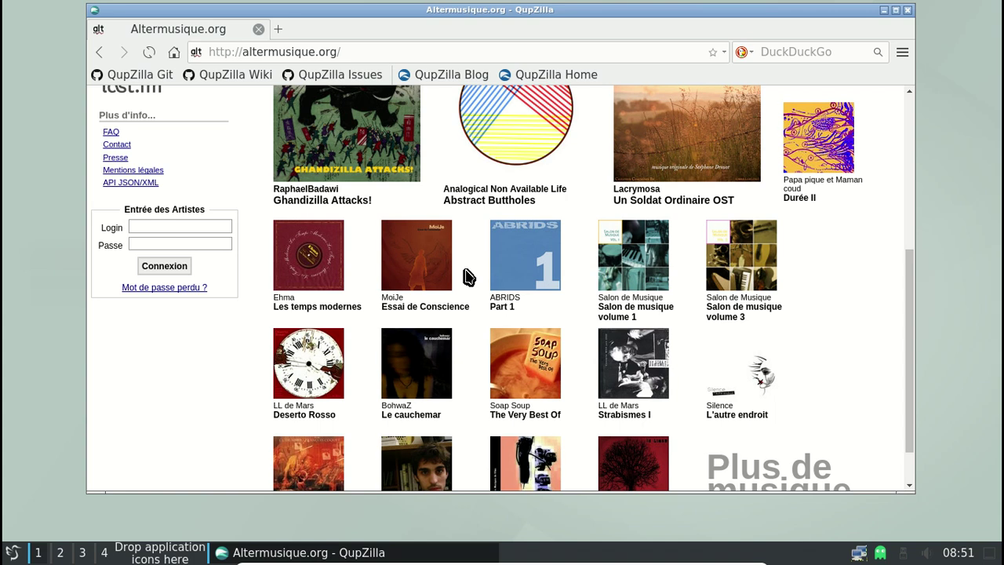
scroll(466, 277, "down", 2)
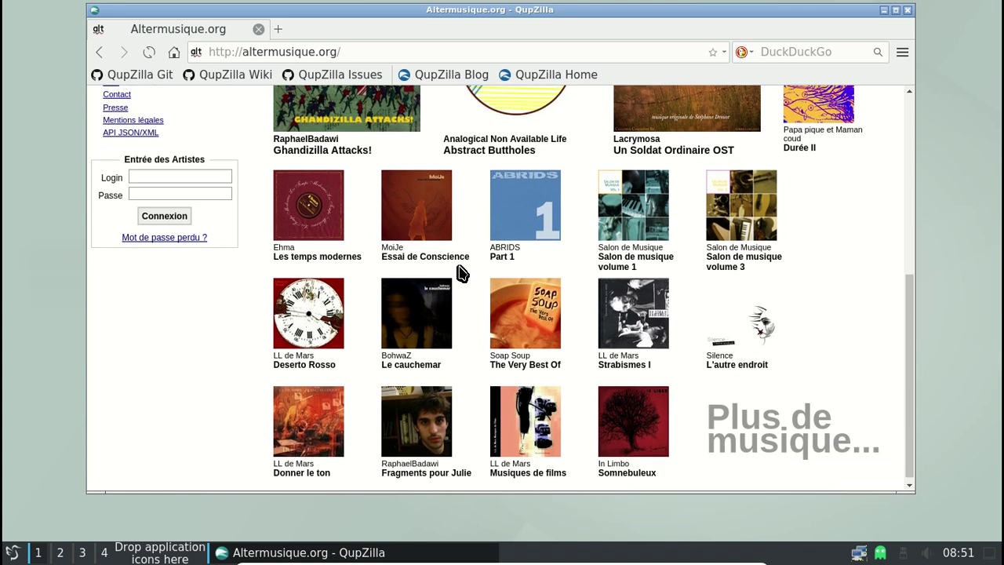
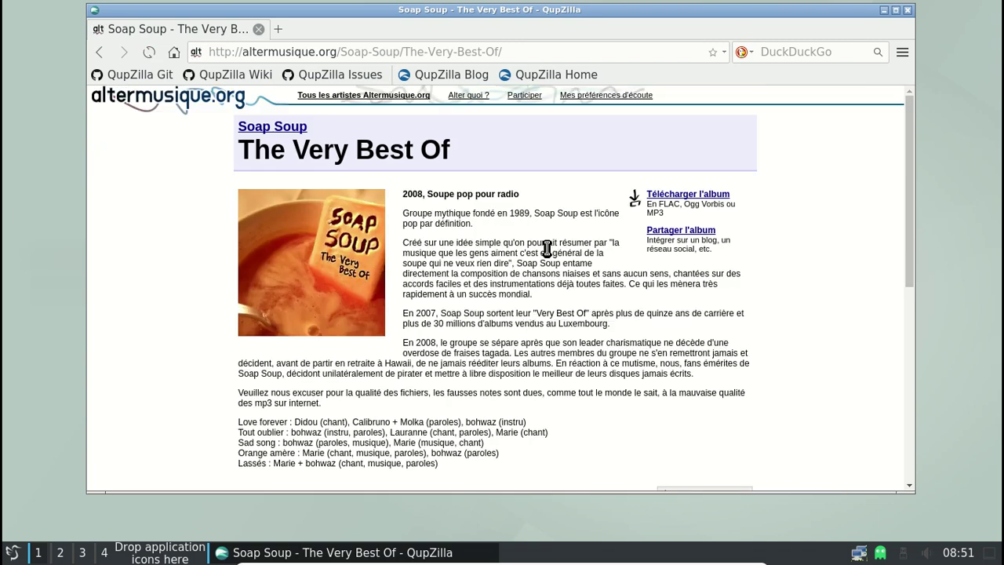
Save the 'Basse qualité - MP3' zip, Soap-Soup-The-Very-Best-Of-LOW.zip, to the home folder, then close the download manager
scroll(546, 250, "down", 3)
scroll(548, 247, "down", 4)
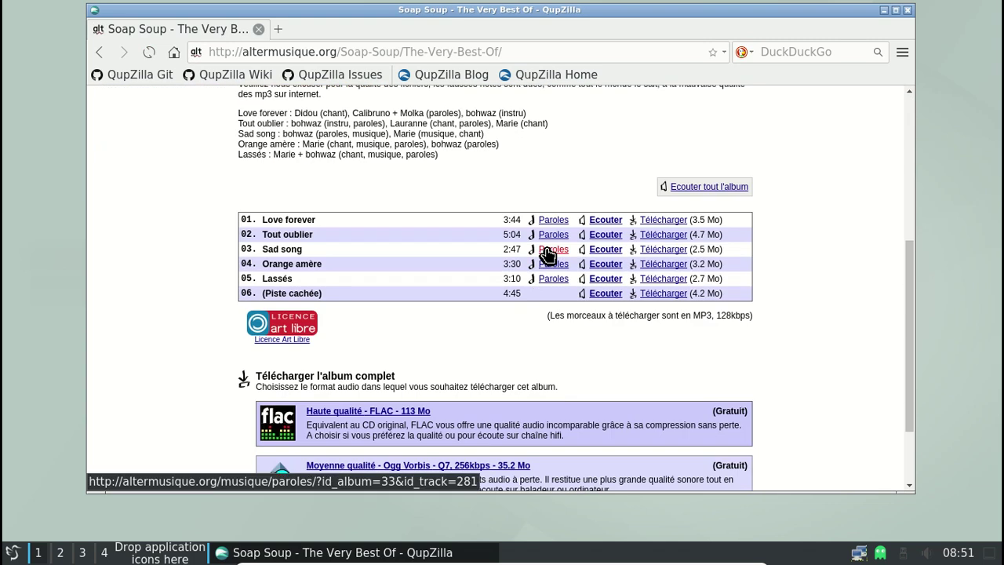
scroll(486, 261, "down", 2)
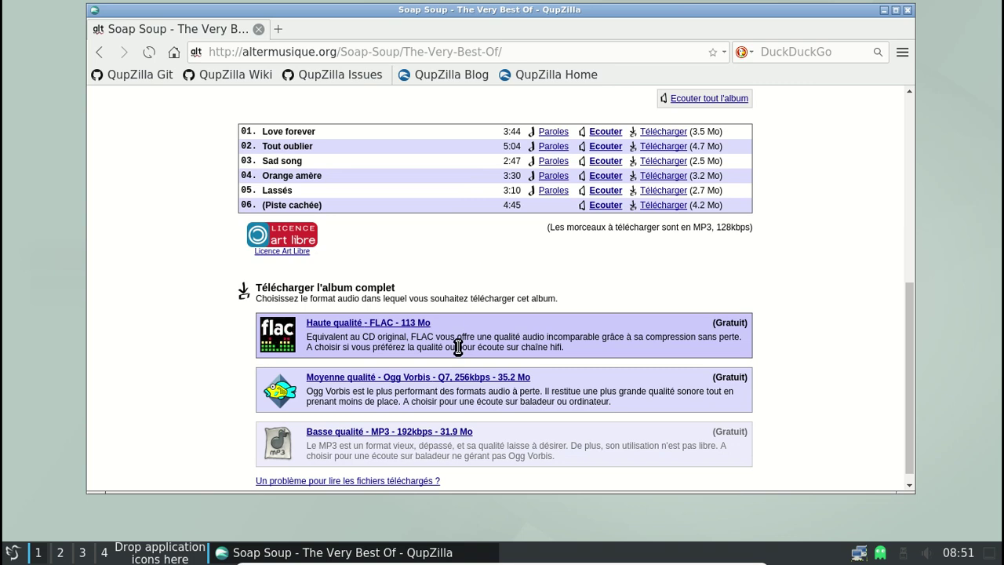
left_click(435, 436)
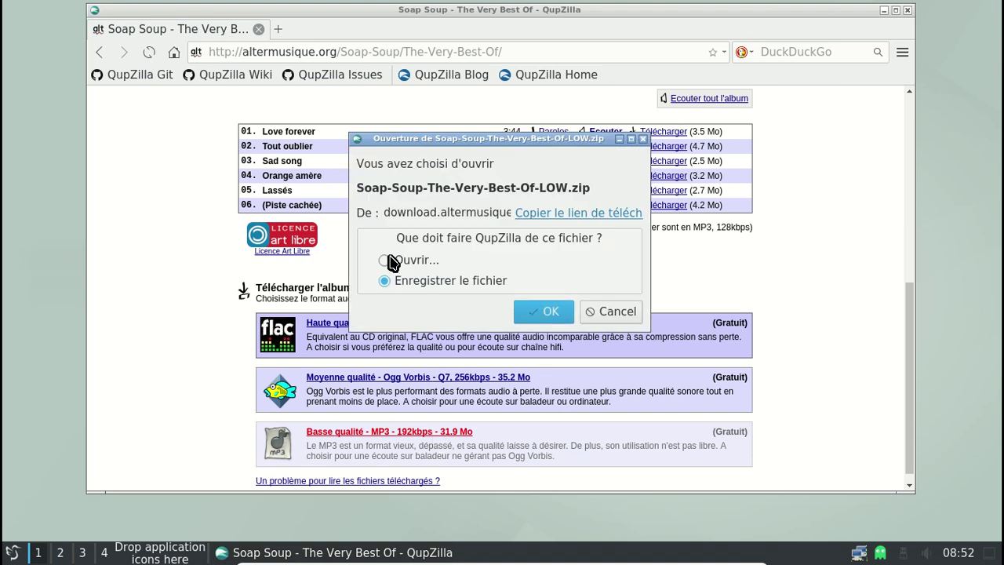
left_click(549, 311)
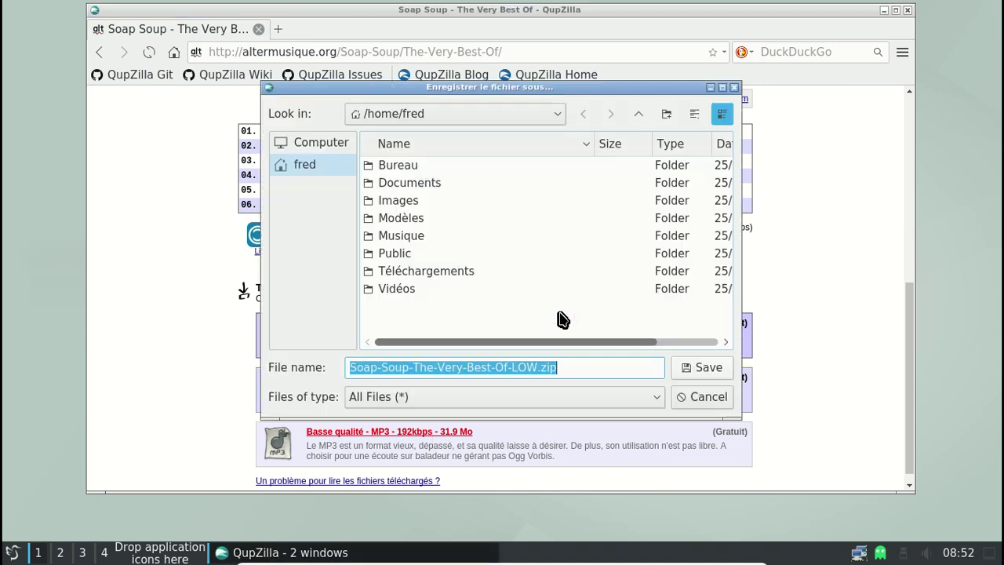
left_click(697, 369)
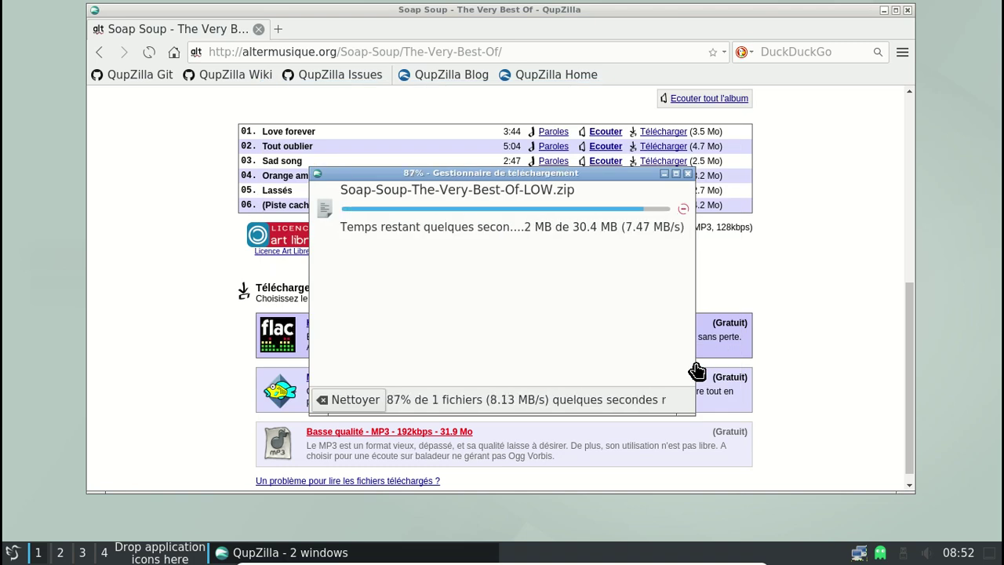
left_click(686, 174)
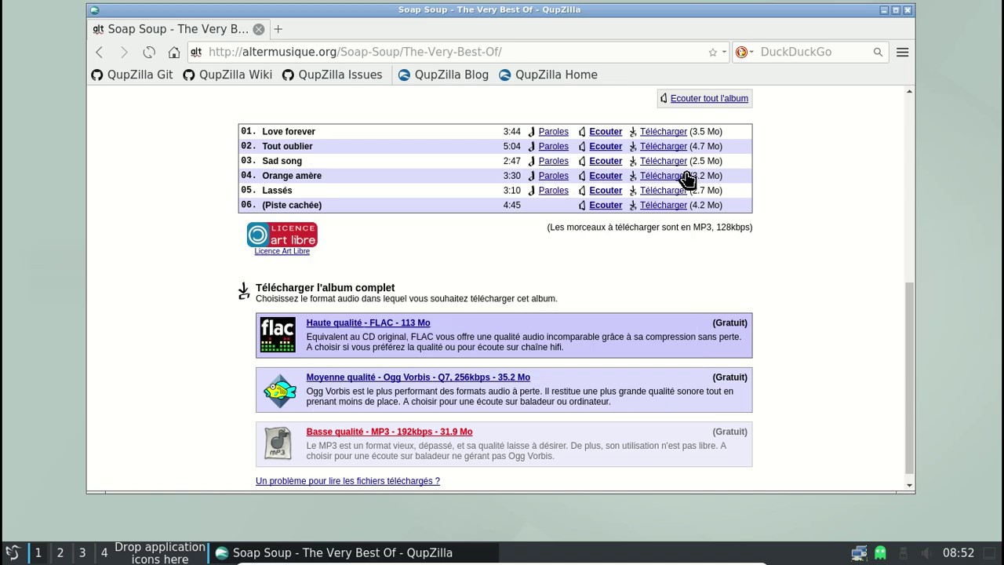
Close QupZilla and launch PCManFM from the Accessoires menu
left_click(907, 10)
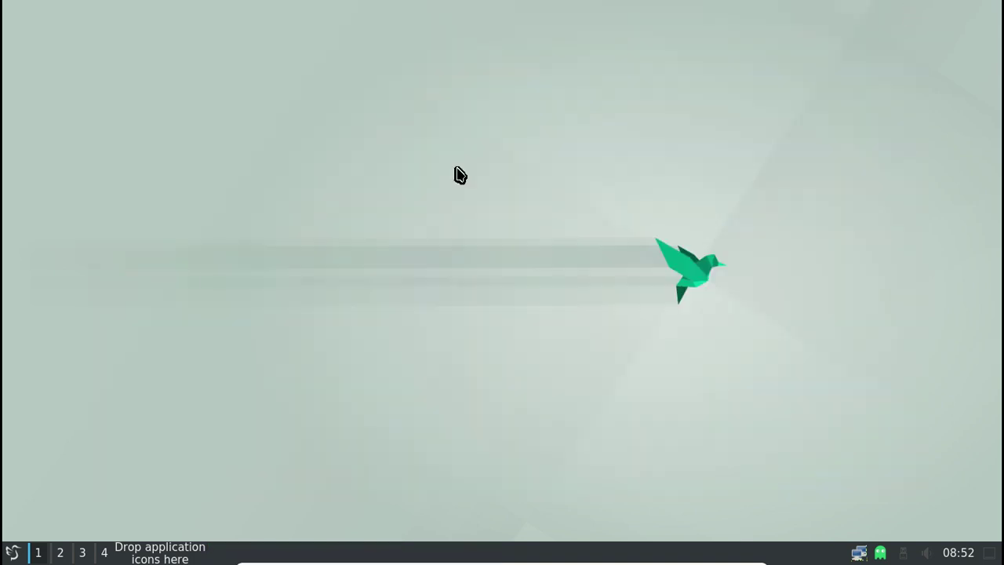
left_click(17, 553)
mouse_move(100, 253)
left_click(206, 268)
Look through the zip's extract options in the home folder without extracting it
left_click(441, 344)
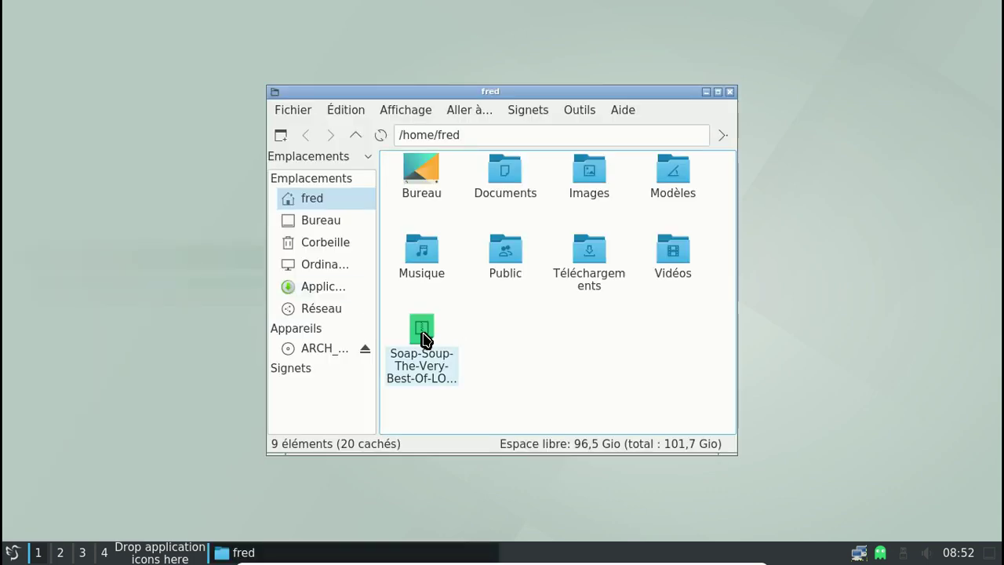
right_click(421, 338)
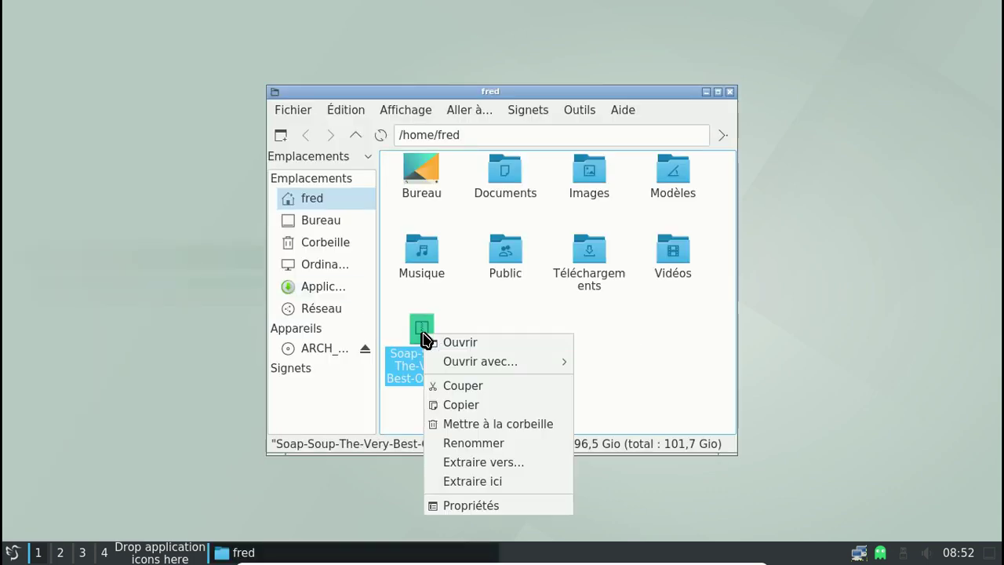
left_click(490, 480)
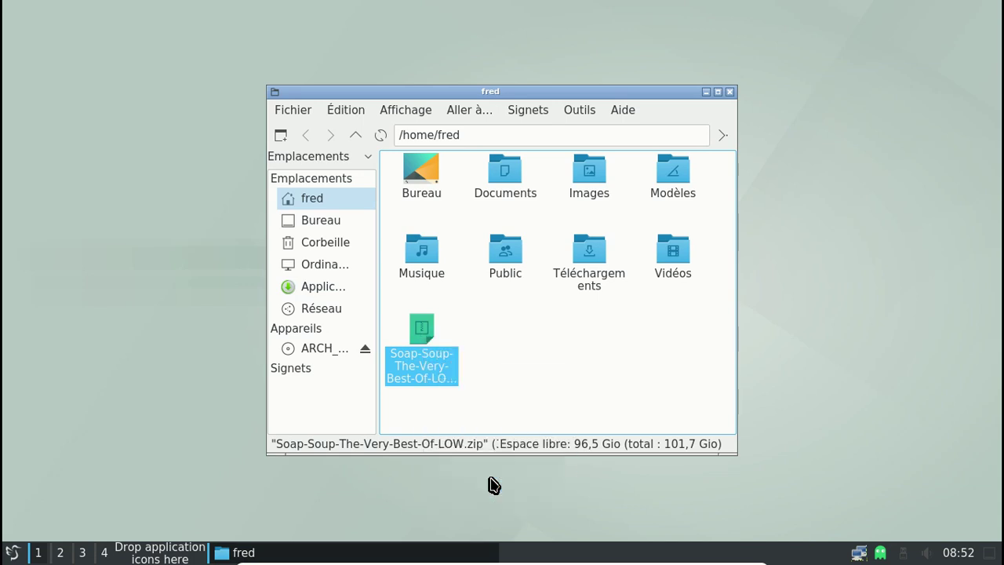
left_click(531, 374)
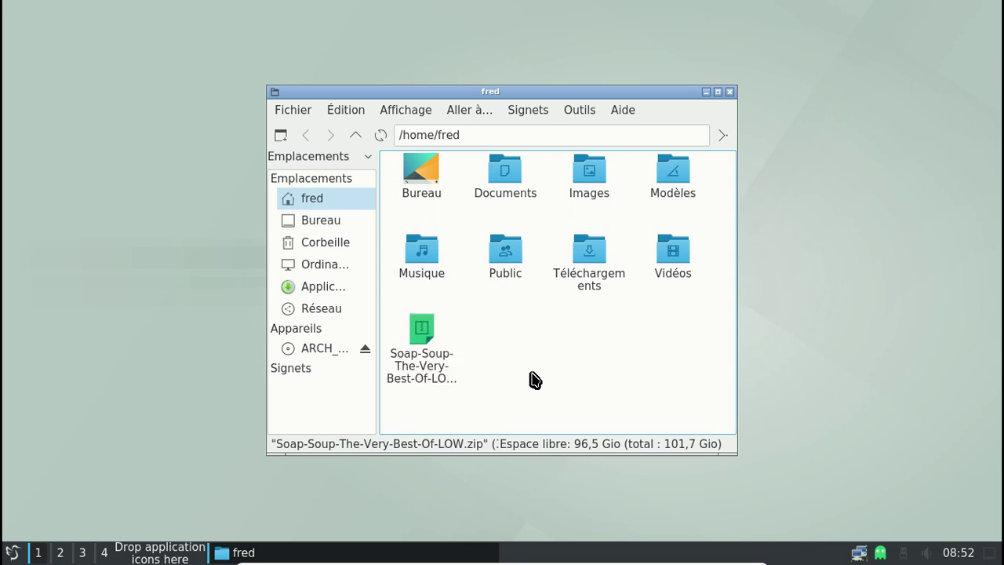
right_click(418, 326)
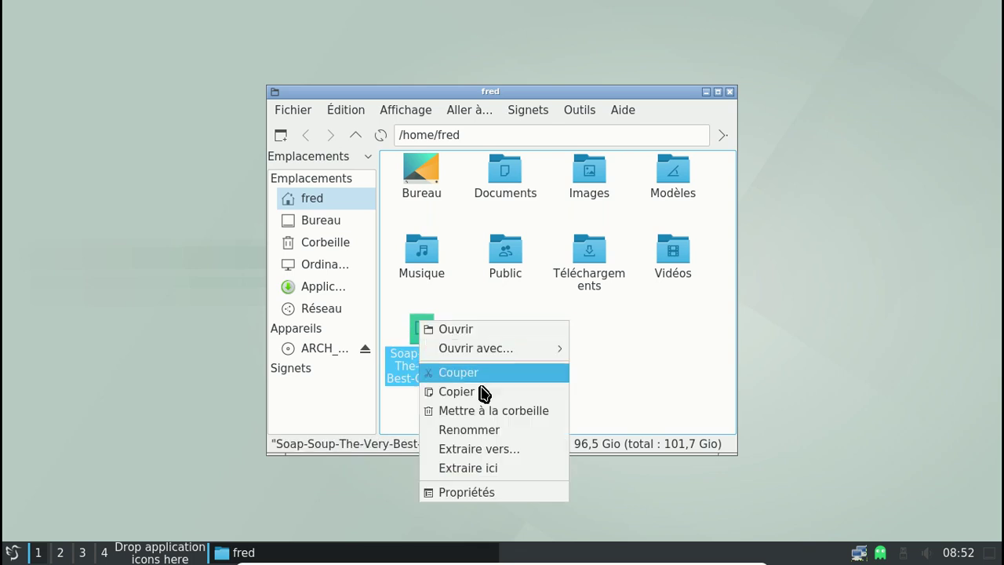
left_click(508, 467)
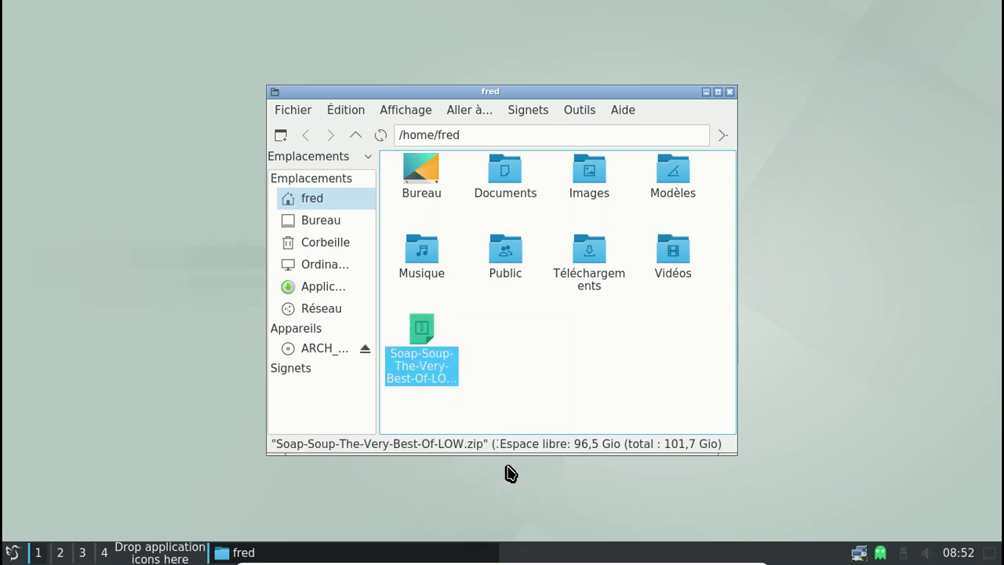
right_click(432, 351)
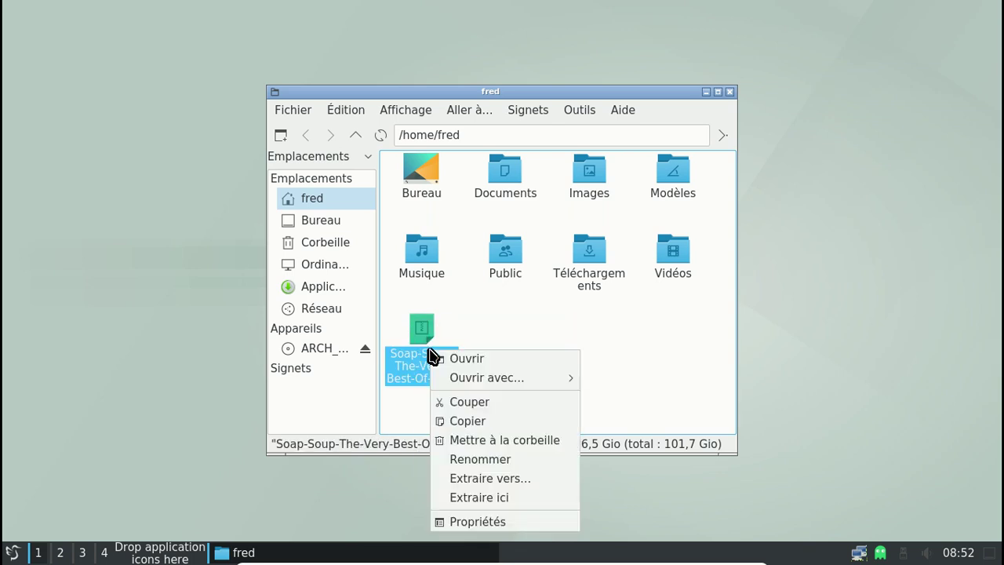
left_click(508, 479)
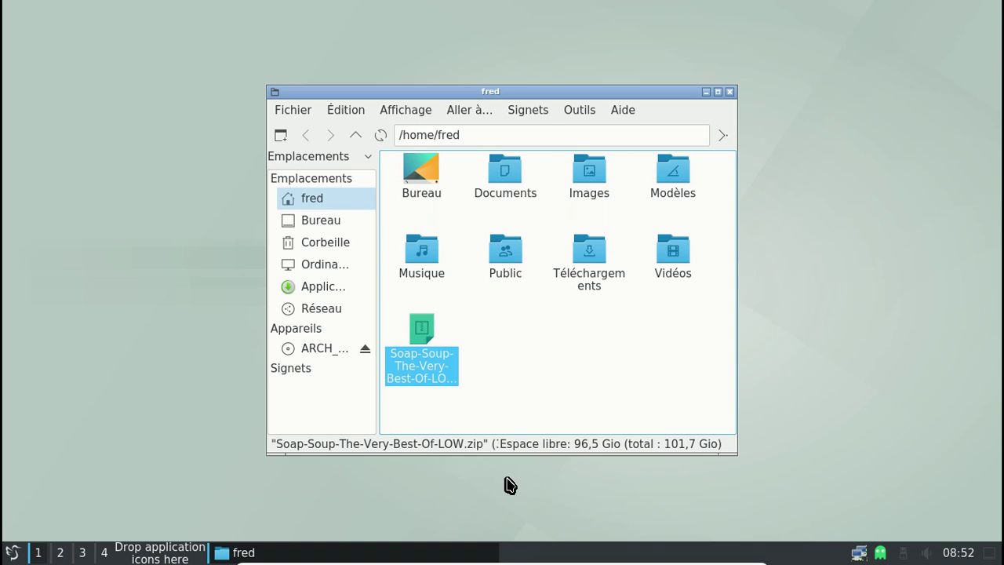
Move the zip onto Téléchargements with Déplacer ici and open that folder
left_click(460, 340)
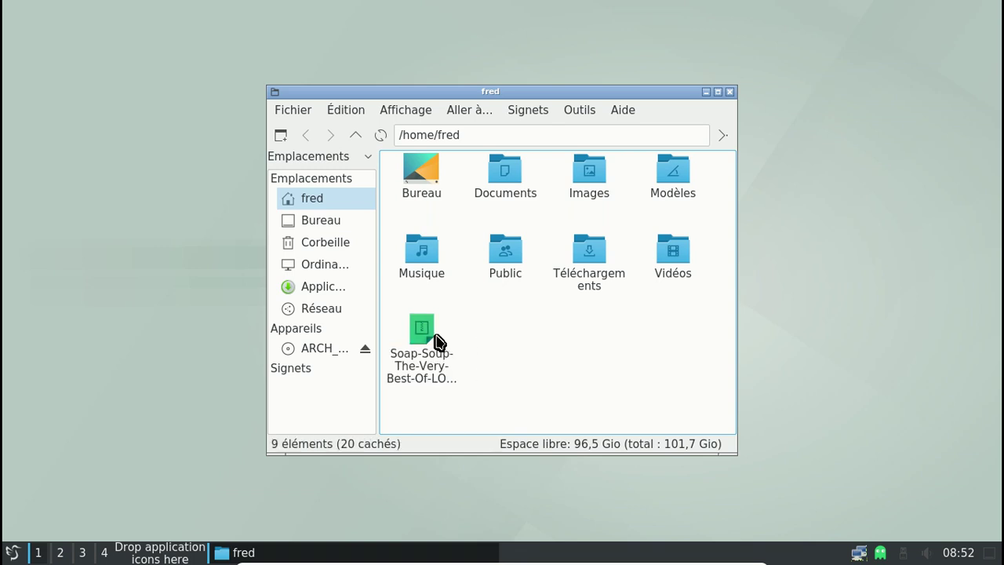
left_click_drag(428, 337, 576, 278)
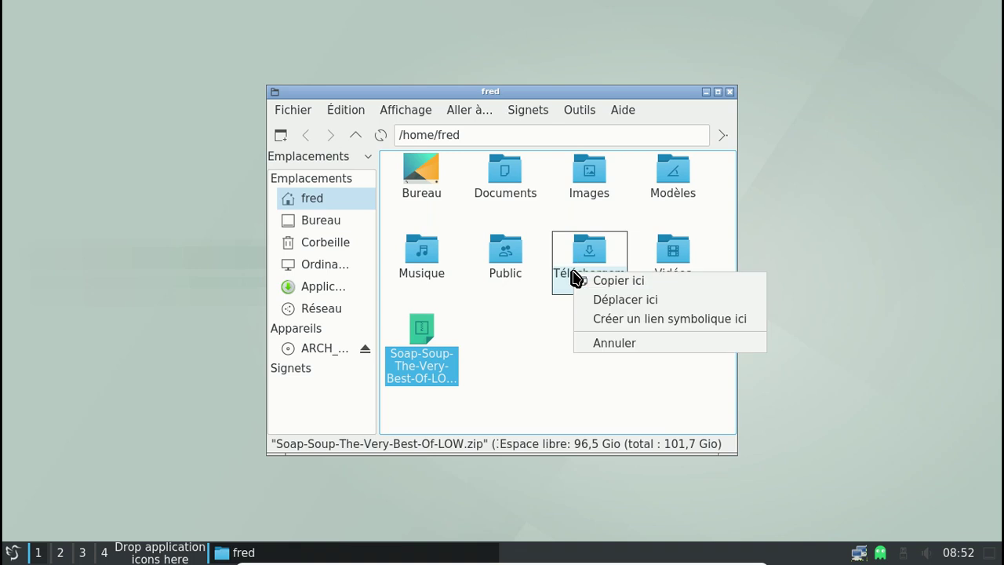
left_click(616, 300)
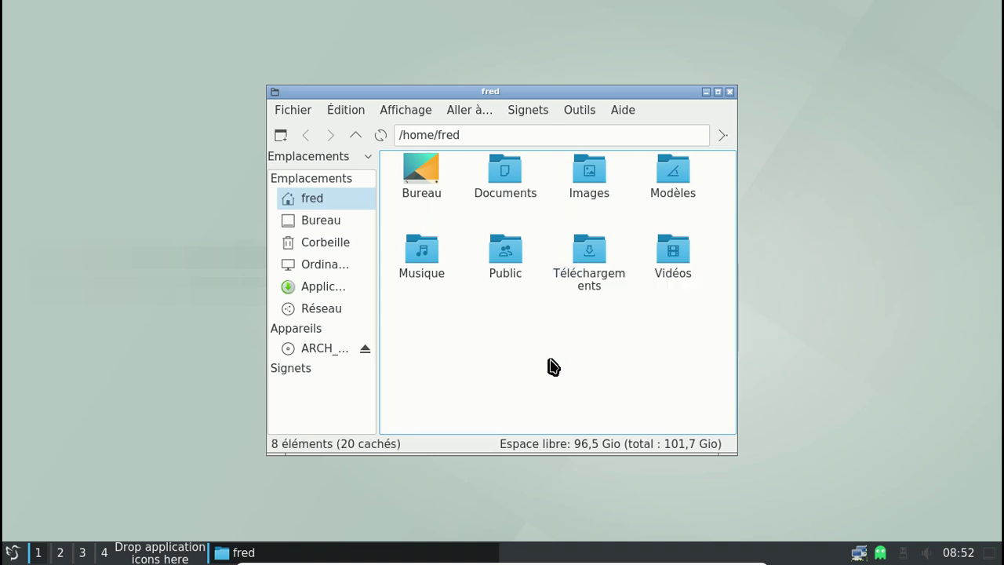
double_click(573, 265)
Check the zip's extract options inside Téléchargements, then clear the selection
right_click(508, 183)
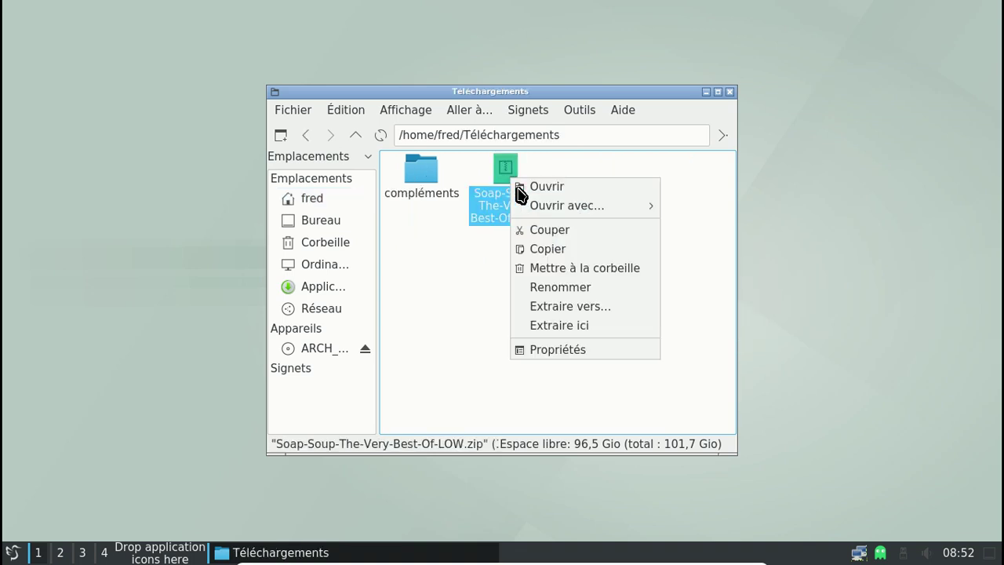
left_click(588, 334)
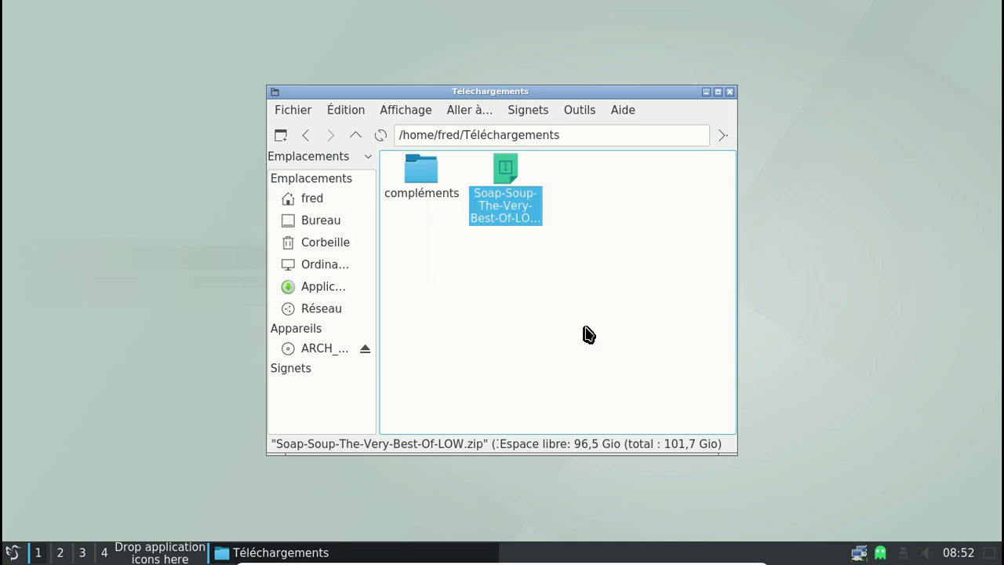
left_click(587, 335)
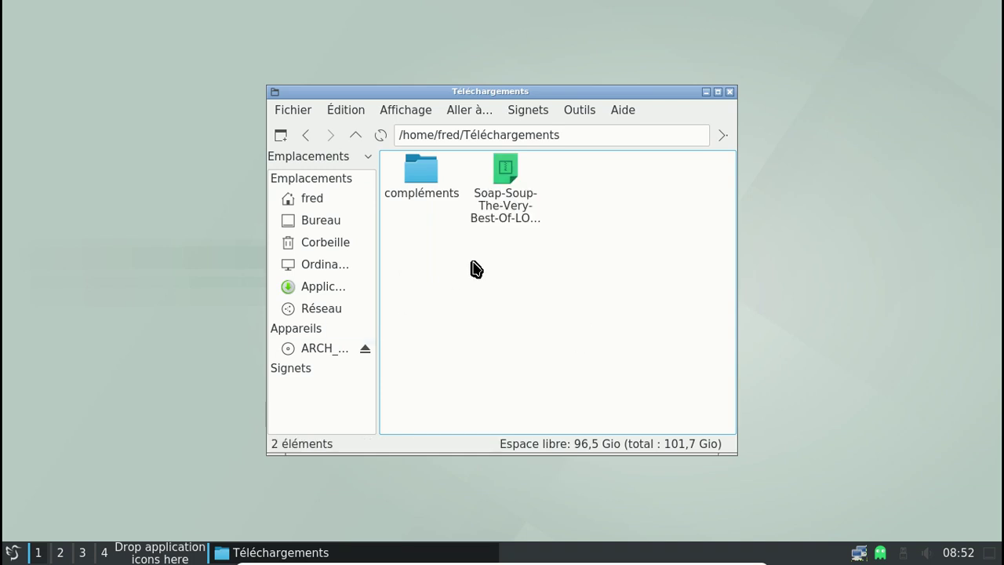
left_click(12, 552)
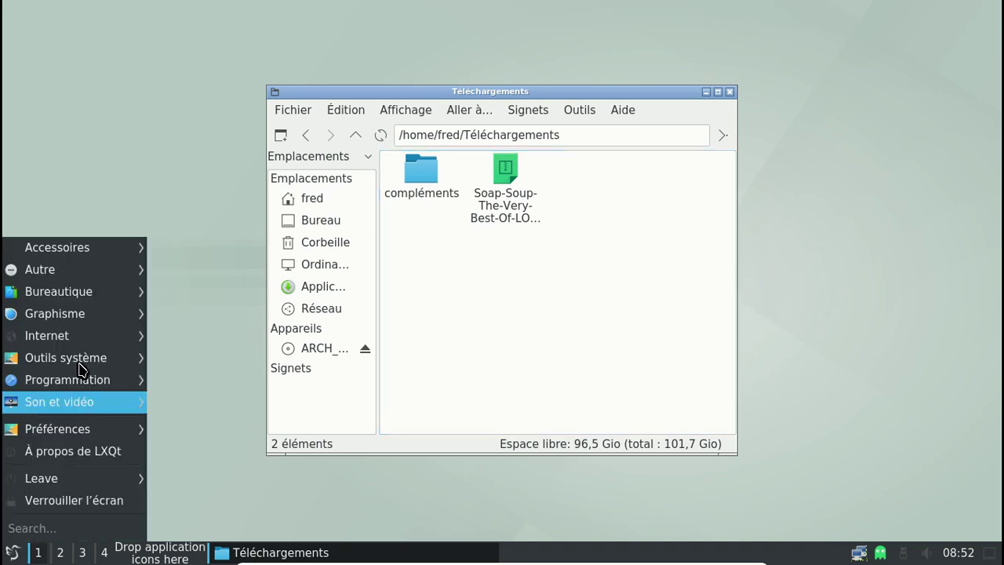
Launch Xarchiver and open the Soap Soup zip from Téléchargements
mouse_move(138, 250)
left_click(259, 313)
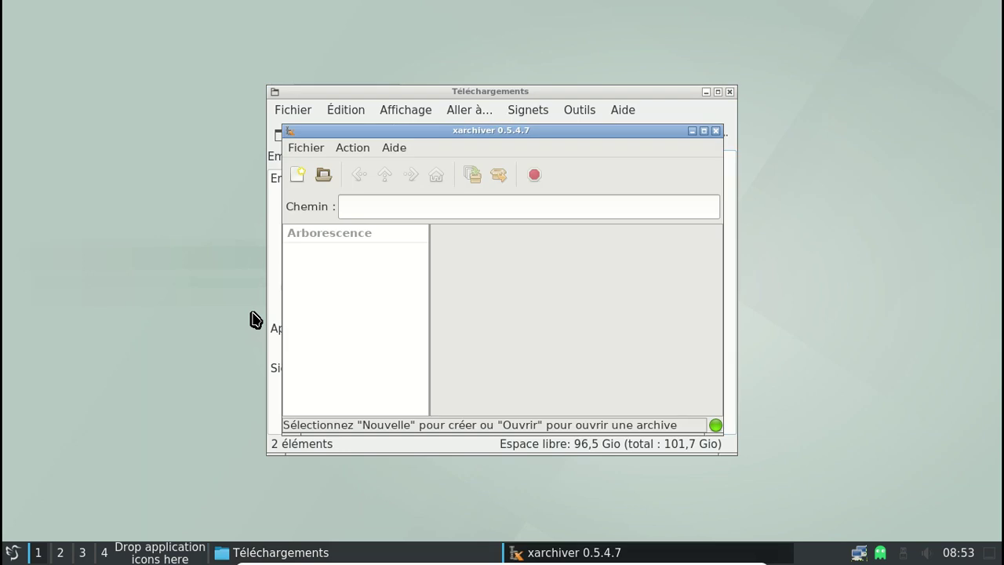
left_click(323, 174)
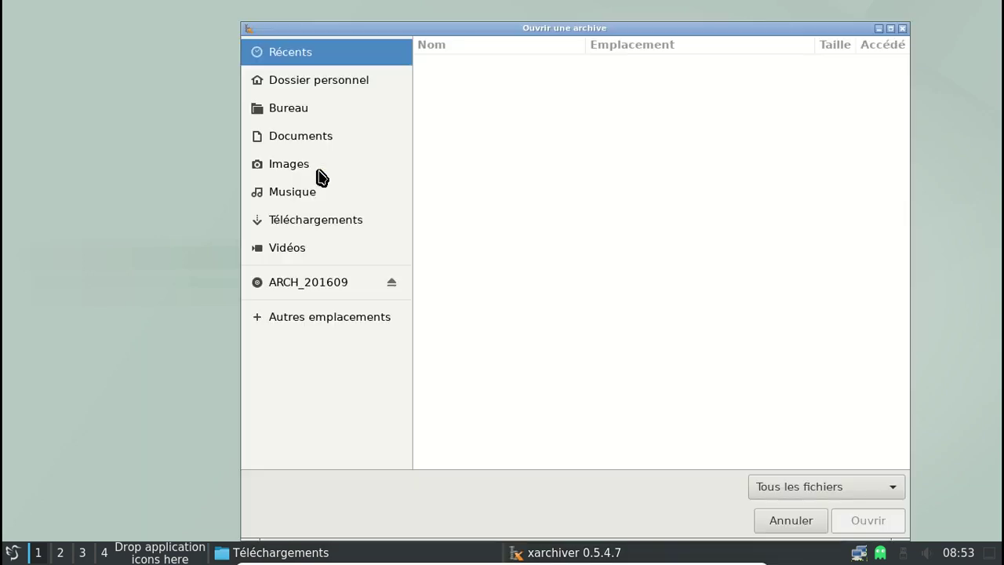
left_click(343, 223)
left_click(859, 521)
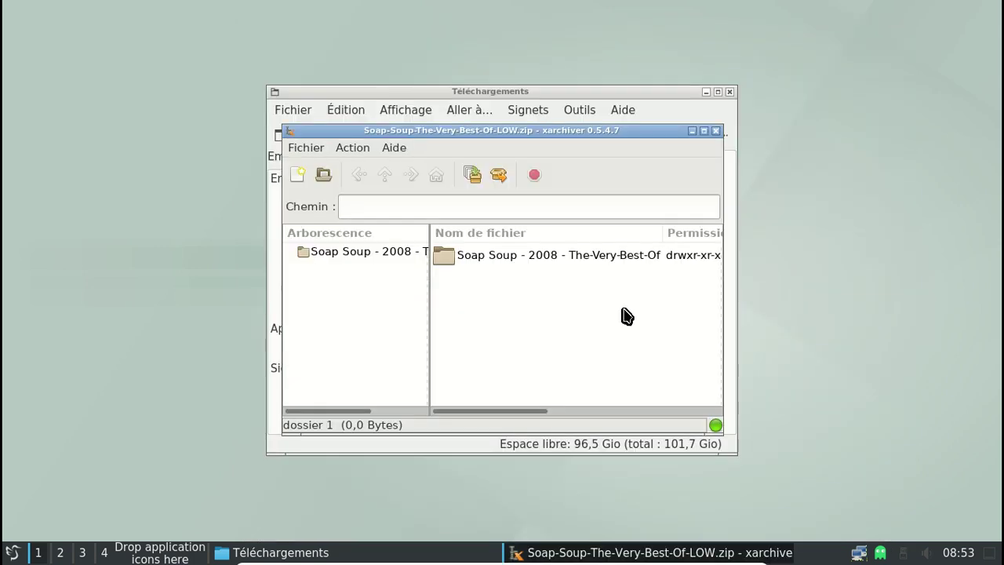
Drag the 'Soap Soup - 2008 - The-Very-Best-Of' folder into Téléchargements, then close Xarchiver
left_click_drag(533, 130, 864, 167)
left_click(807, 297)
left_click_drag(743, 305, 491, 263)
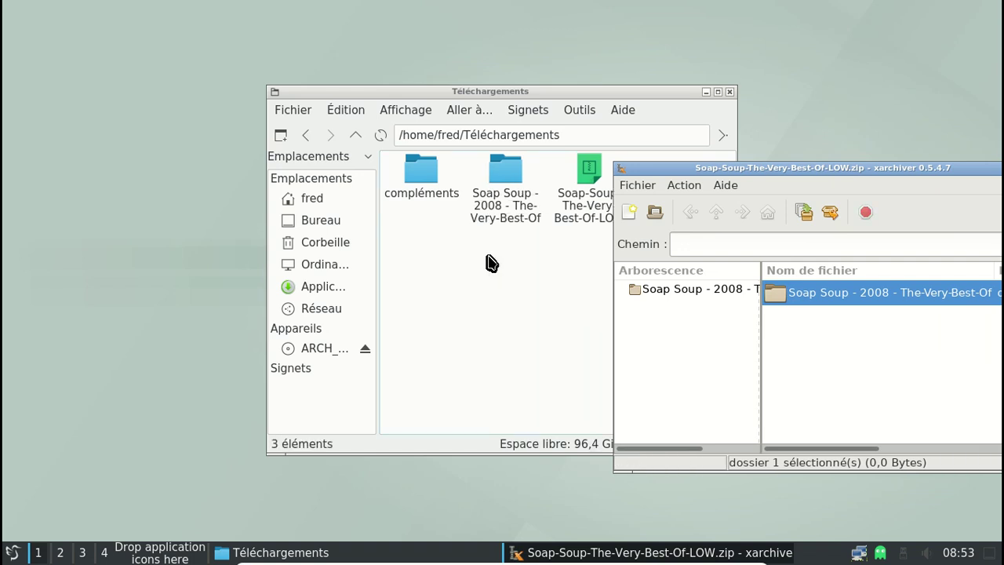
left_click_drag(795, 168, 417, 196)
left_click(668, 196)
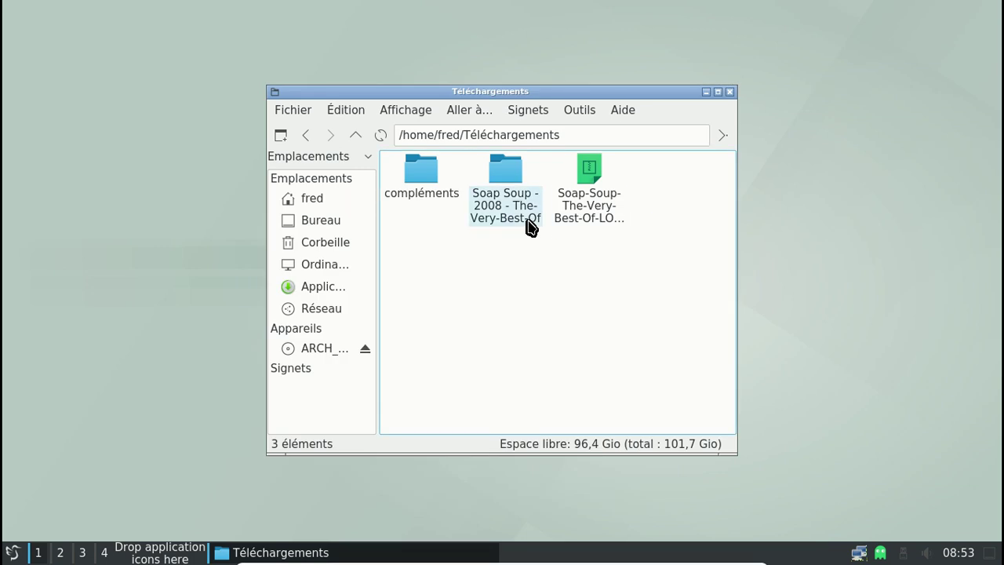
Open Musique in a second tab and try dragging the Soap Soup folder onto it
left_click(511, 182)
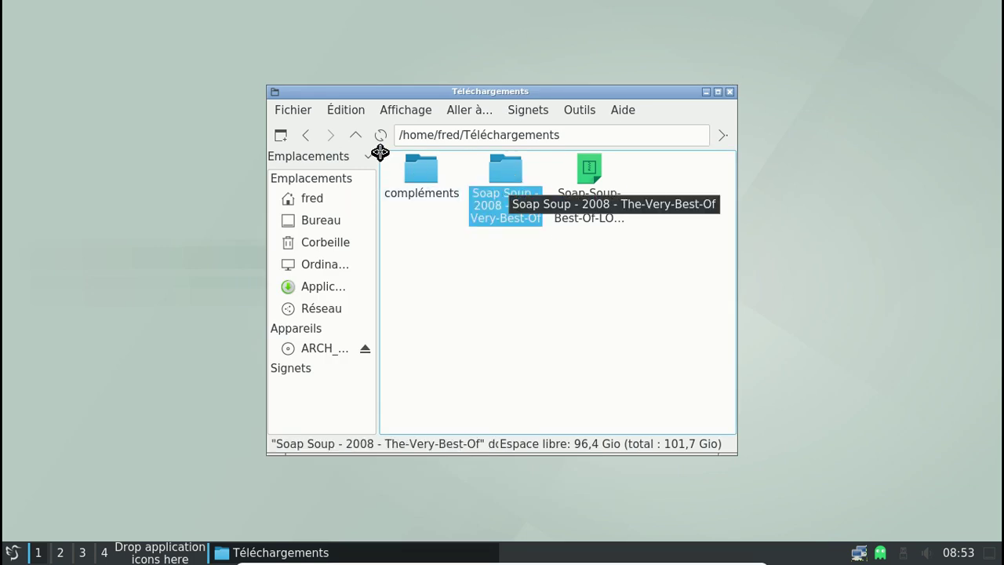
key("ctrl+t")
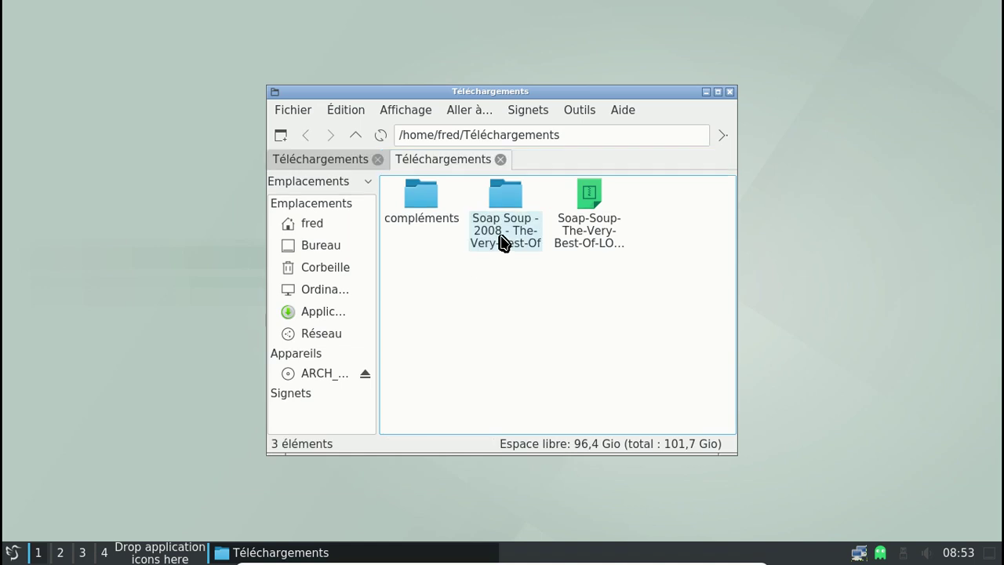
left_click(320, 163)
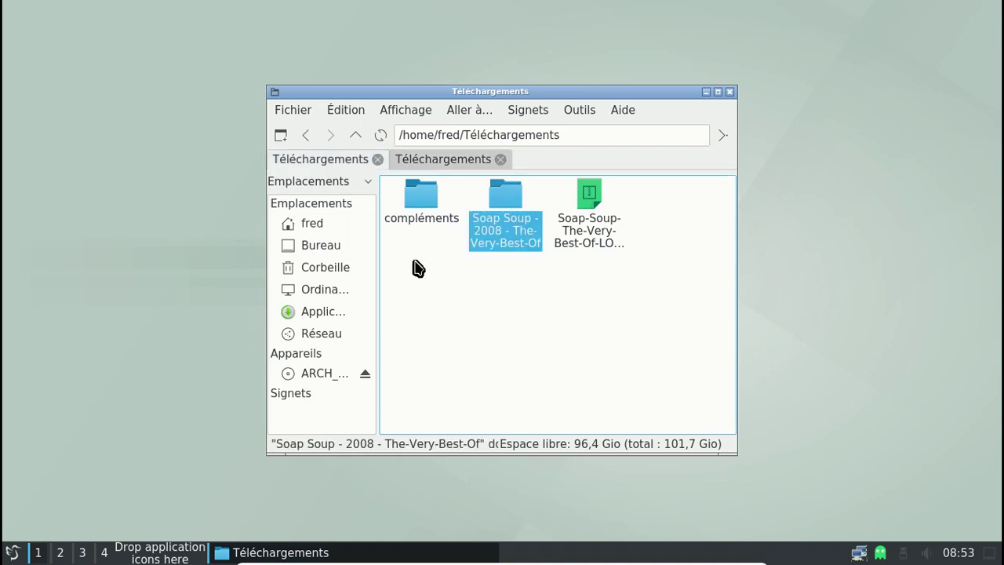
left_click(314, 223)
double_click(413, 282)
left_click(392, 159)
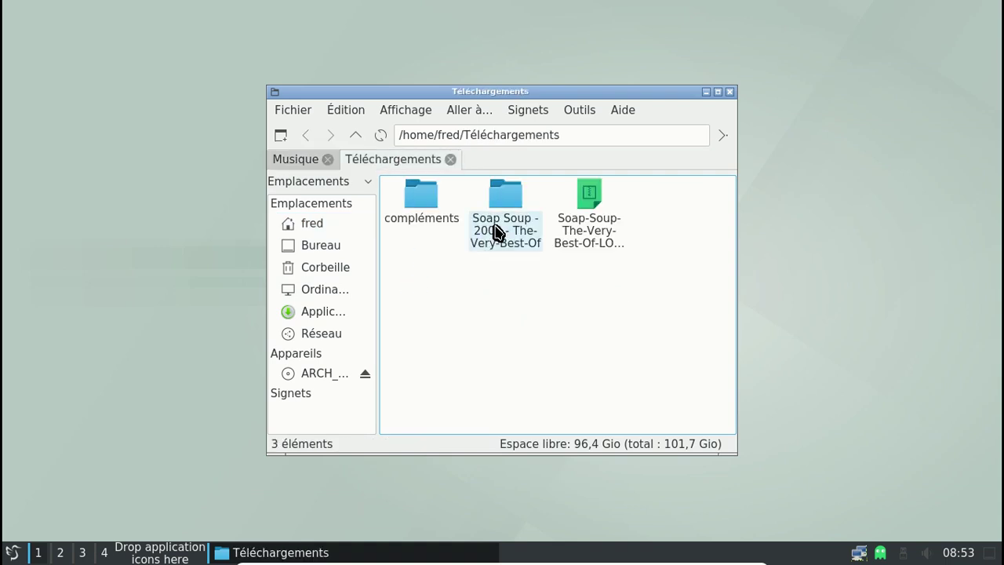
left_click_drag(479, 217, 302, 171)
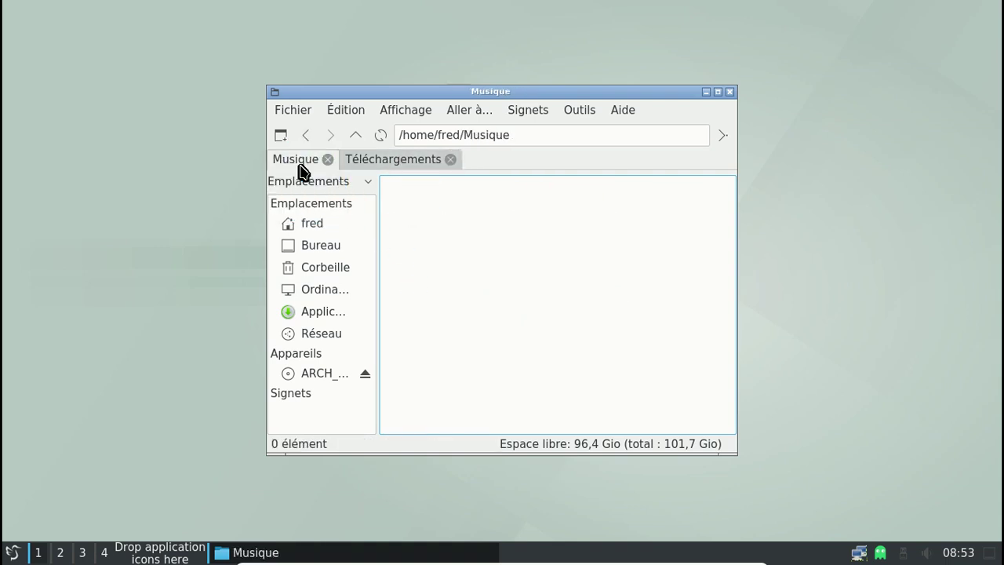
left_click(403, 163)
Cut the Soap Soup folder, paste it into Musique, and close PCManFM
right_click(498, 223)
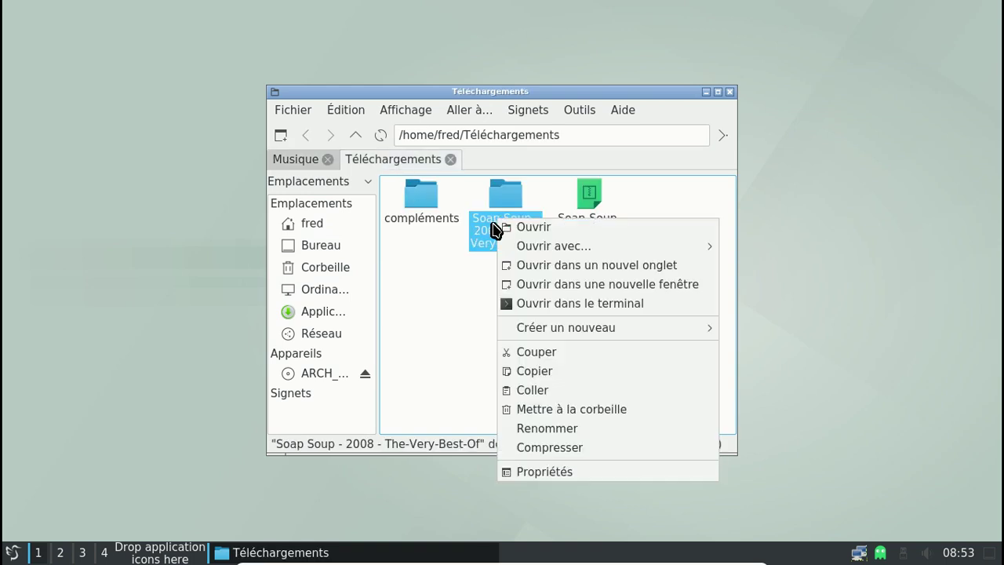
left_click(561, 354)
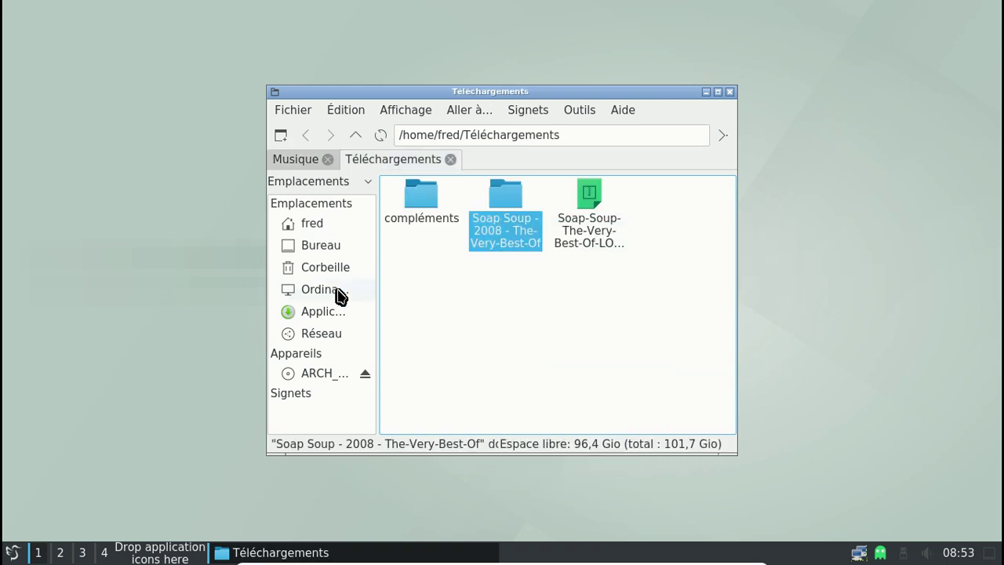
left_click(306, 161)
right_click(448, 242)
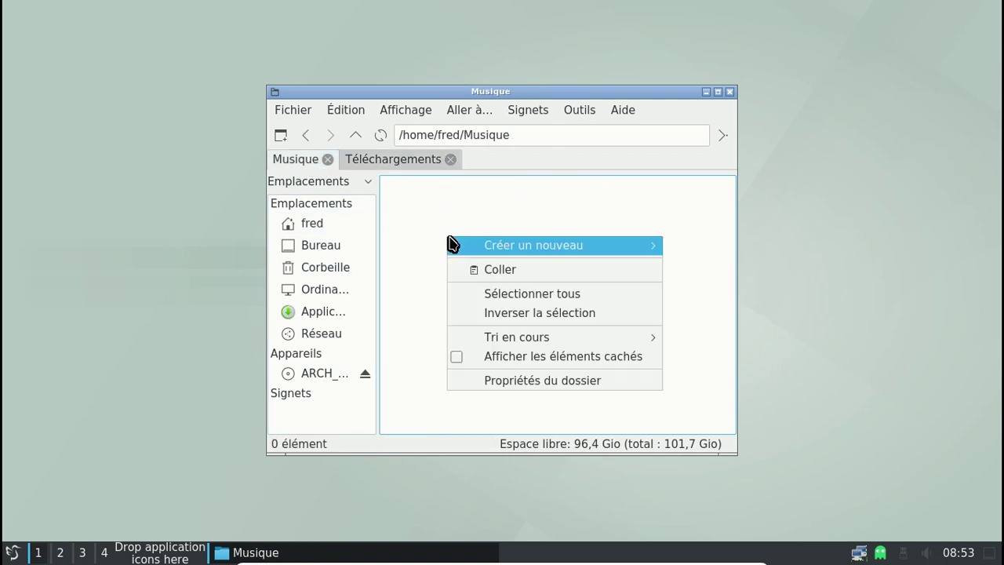
left_click(498, 270)
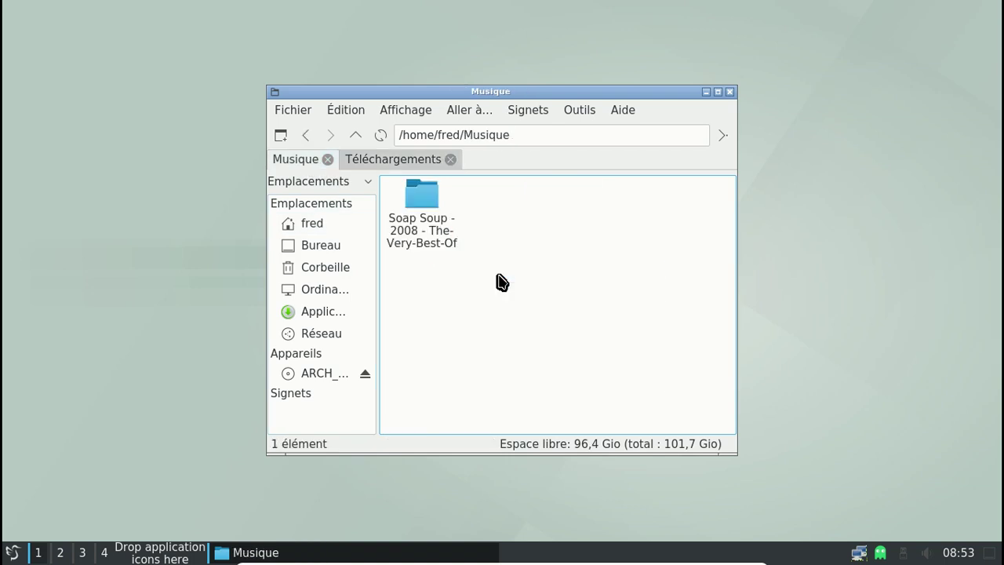
left_click(729, 92)
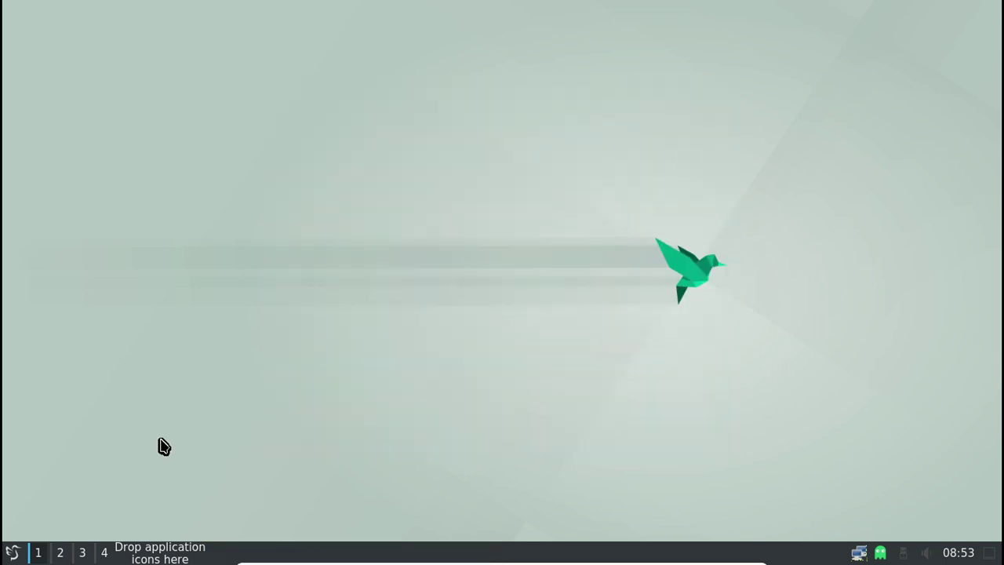
Start Cantata from the Son et vidéo section of the start menu
left_click(12, 552)
mouse_move(98, 247)
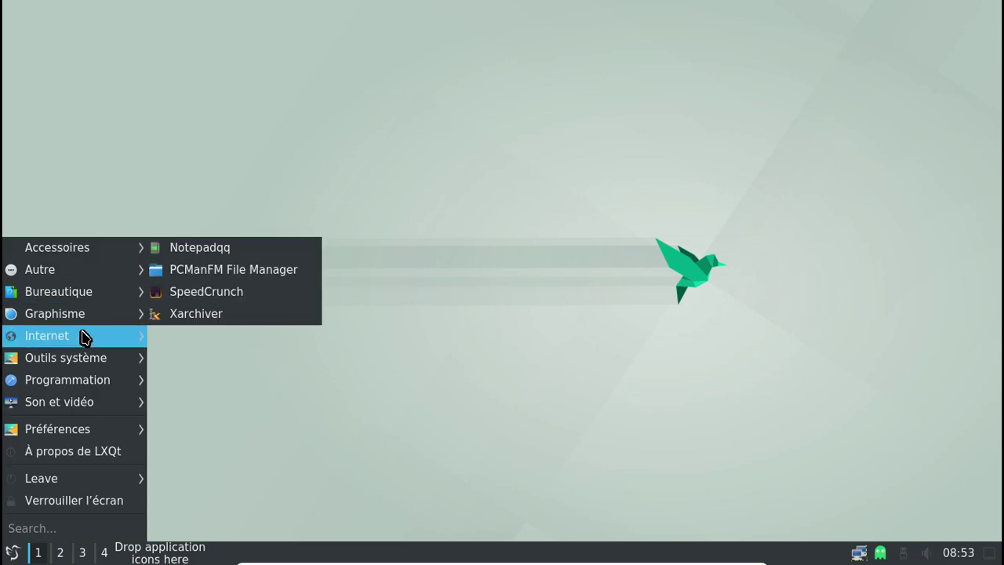
mouse_move(87, 360)
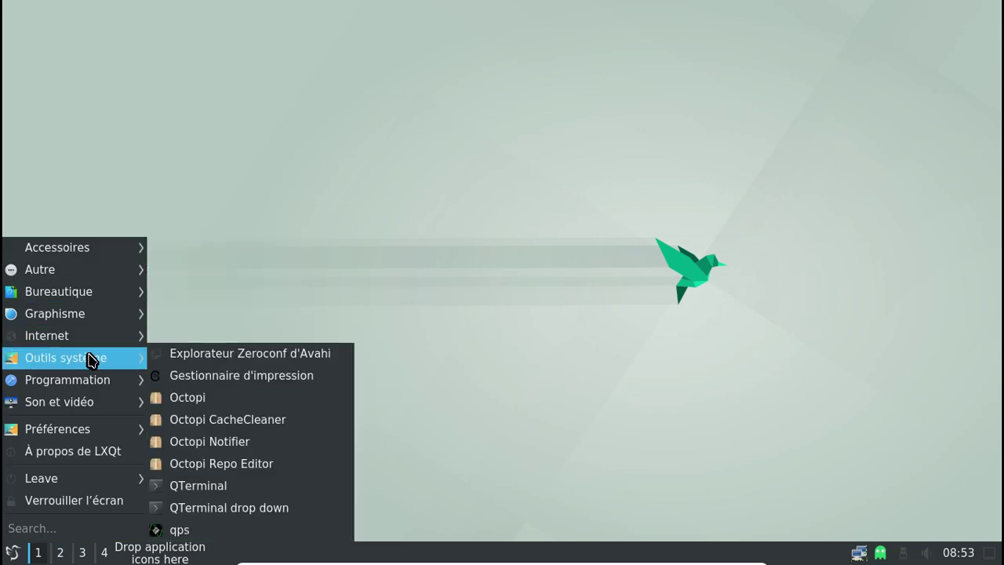
mouse_move(90, 382)
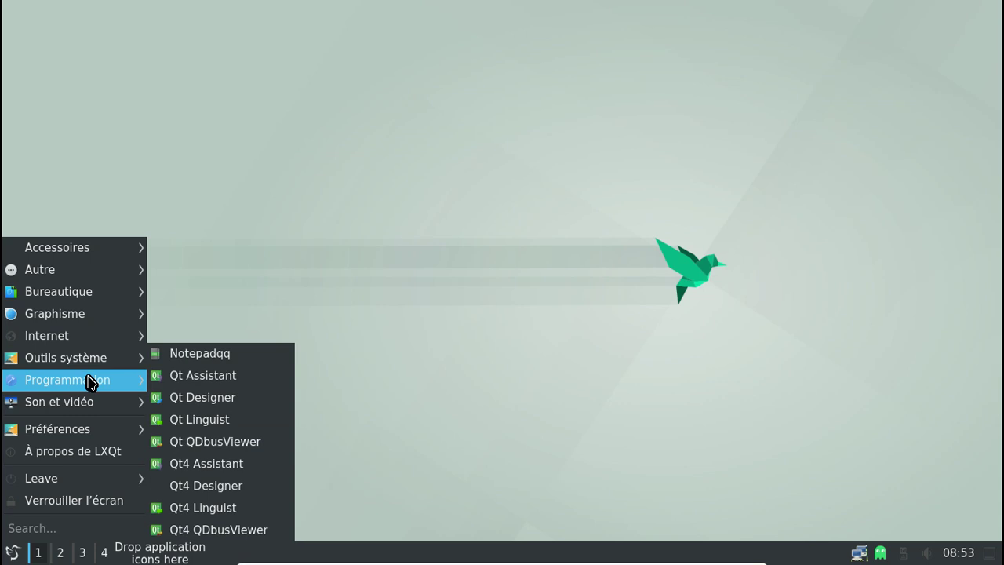
mouse_move(98, 401)
left_click(213, 405)
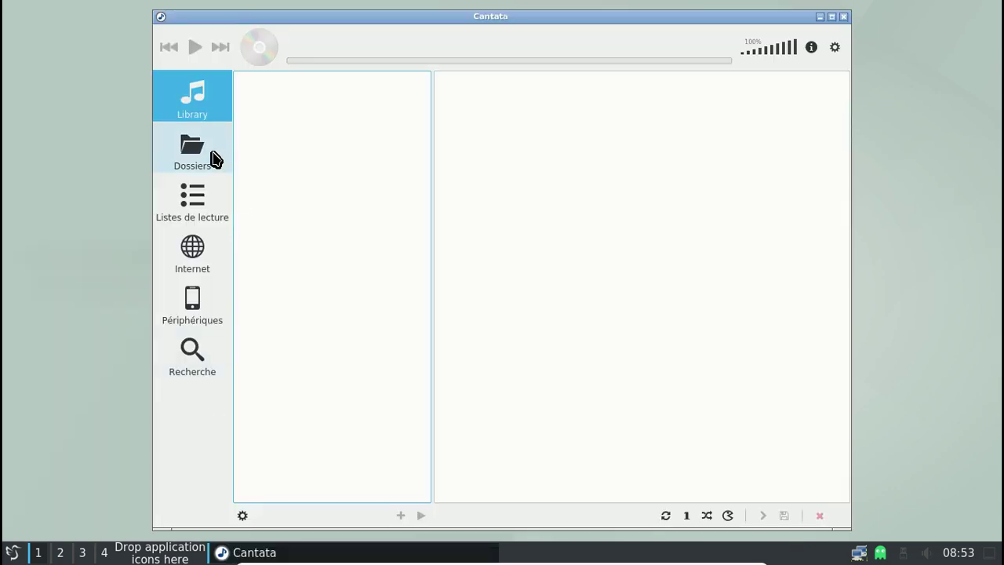
Open Cantata's configuration dialog via Configurer... in the Library context menu
left_click(835, 48)
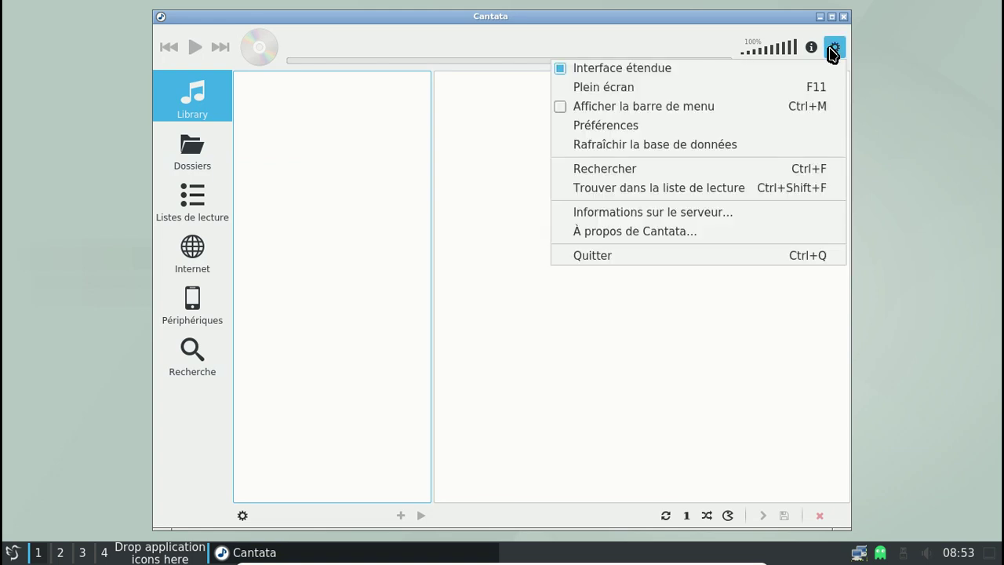
left_click(833, 50)
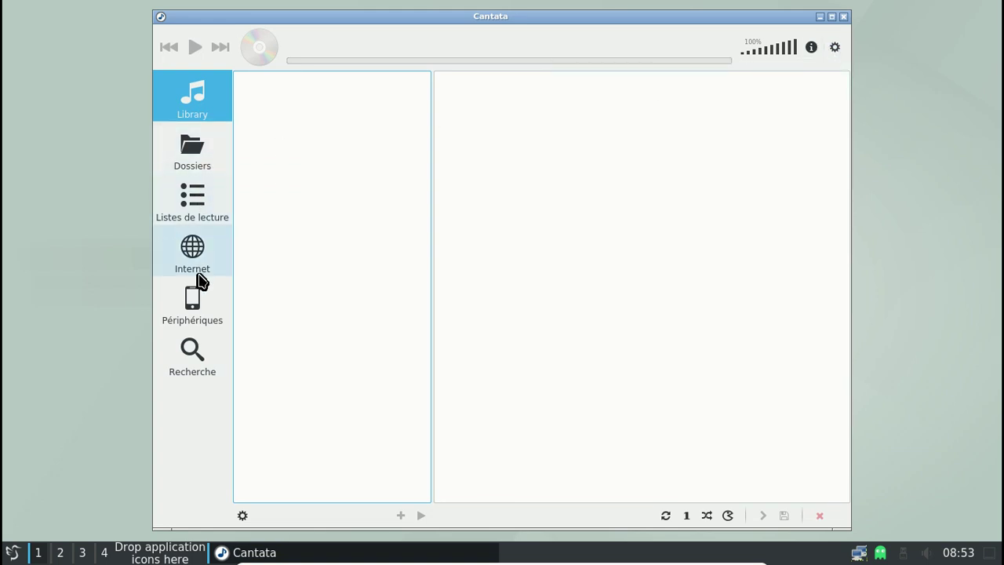
right_click(202, 92)
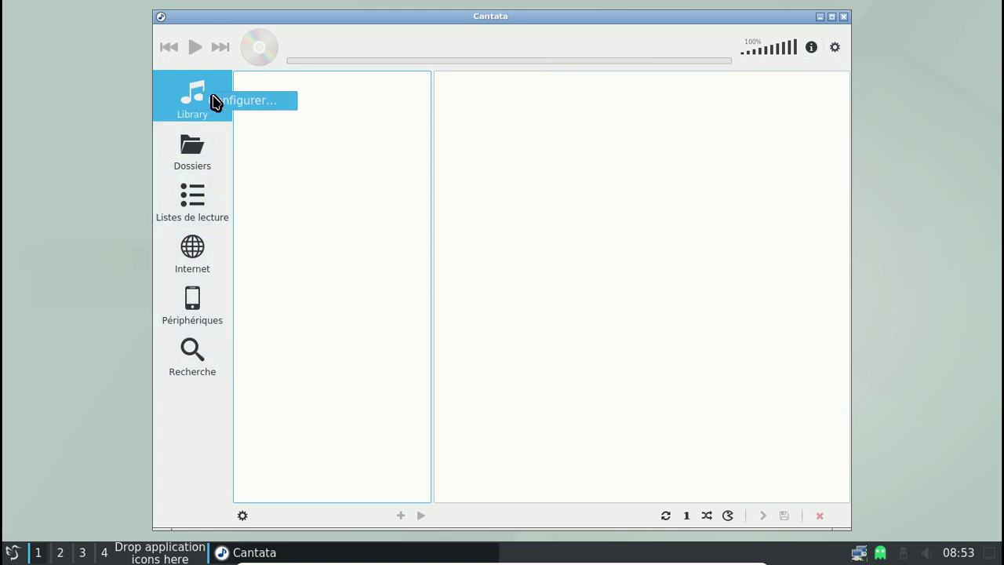
left_click(224, 101)
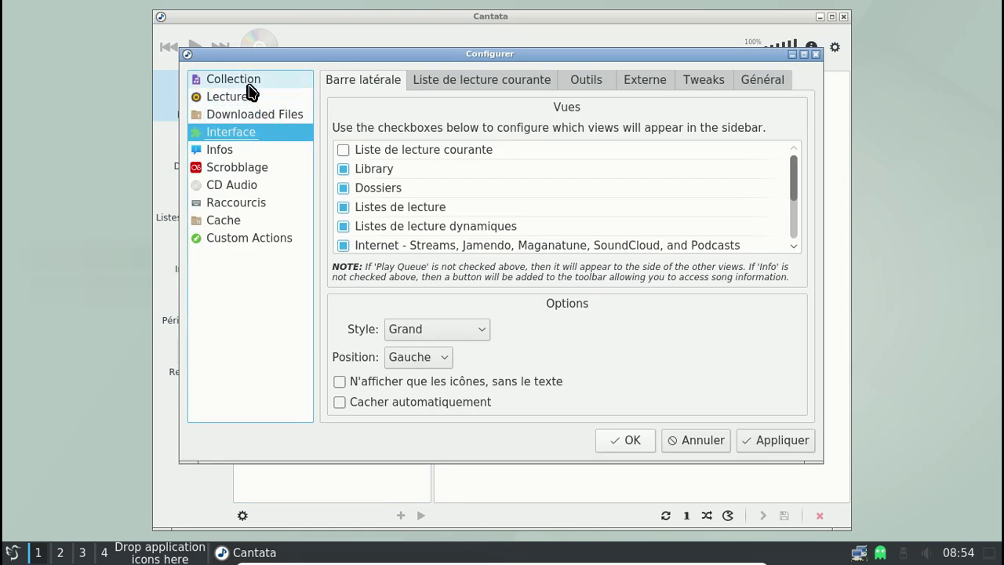
Browse the Collection, Lecture, Interface, Raccourcis, Cache and other settings pages, then close unchanged
left_click(248, 83)
left_click(241, 96)
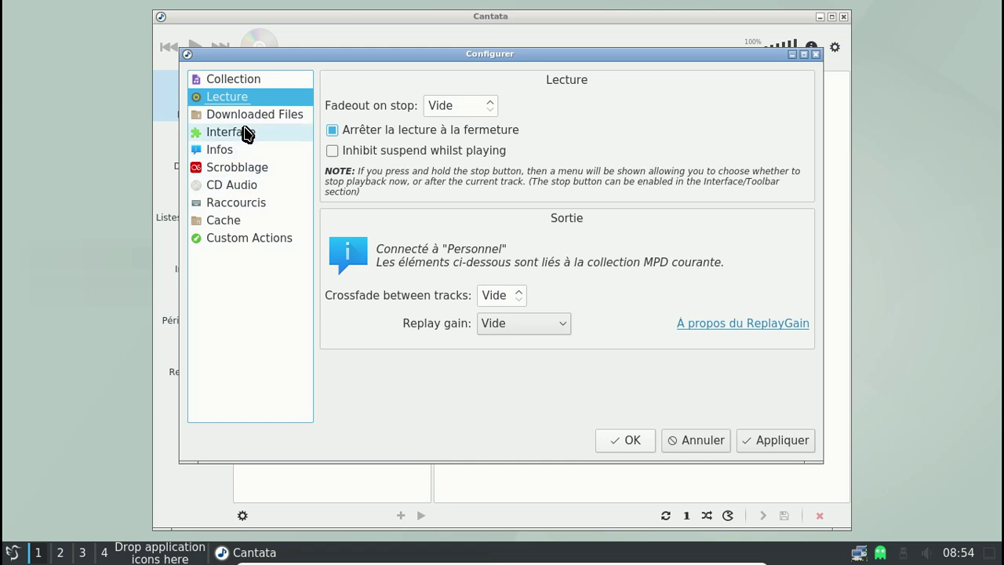
left_click(244, 117)
left_click(243, 134)
left_click(231, 154)
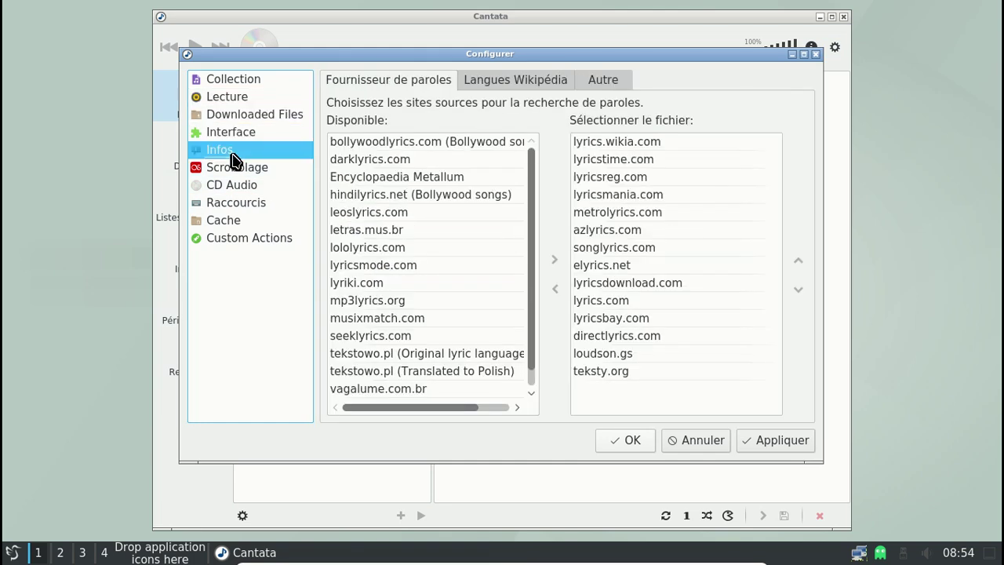
left_click(233, 168)
left_click(232, 187)
left_click(232, 205)
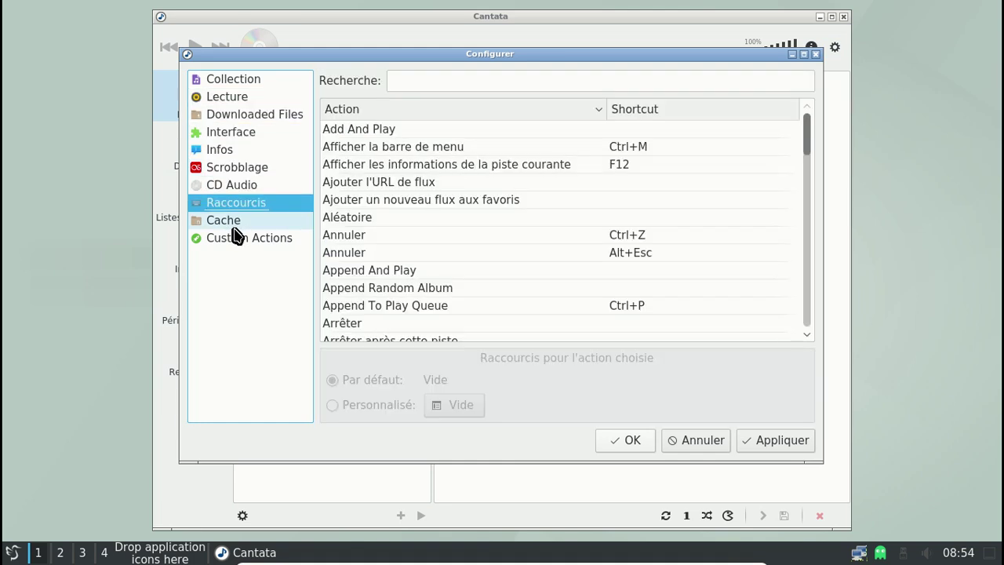
left_click(234, 222)
left_click(236, 240)
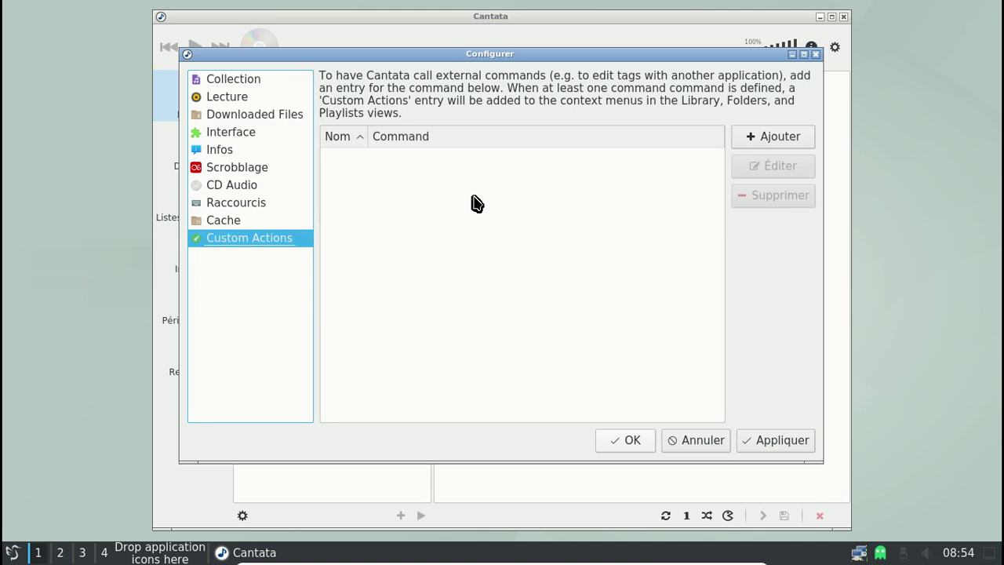
left_click(815, 54)
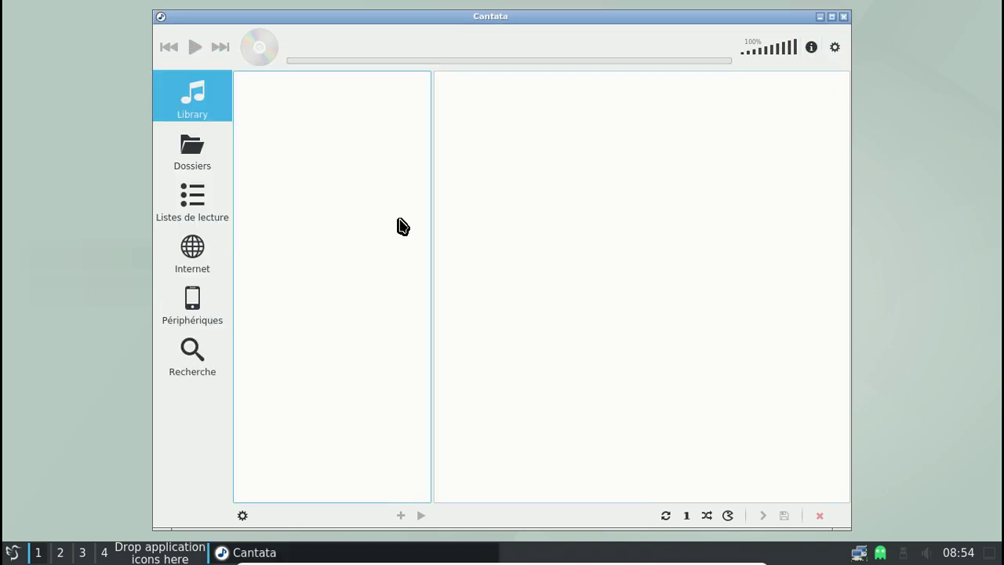
Glance at the Dossiers view and library display options, then bring up the main menu
left_click(195, 147)
left_click(197, 114)
left_click(242, 515)
left_click(242, 520)
left_click(834, 48)
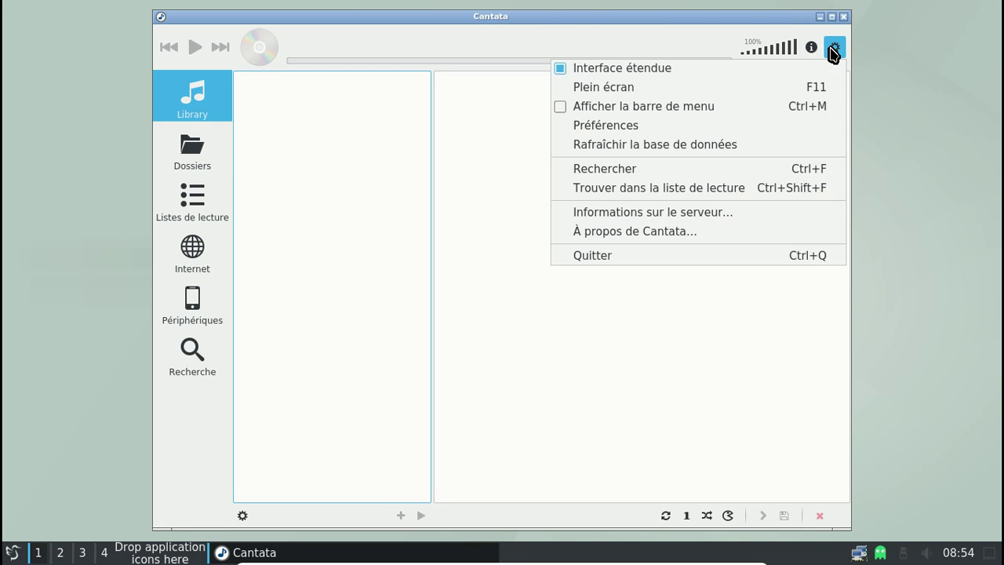
Refresh the MPD database and expand Soap Soup's album to its six tracks
left_click(695, 146)
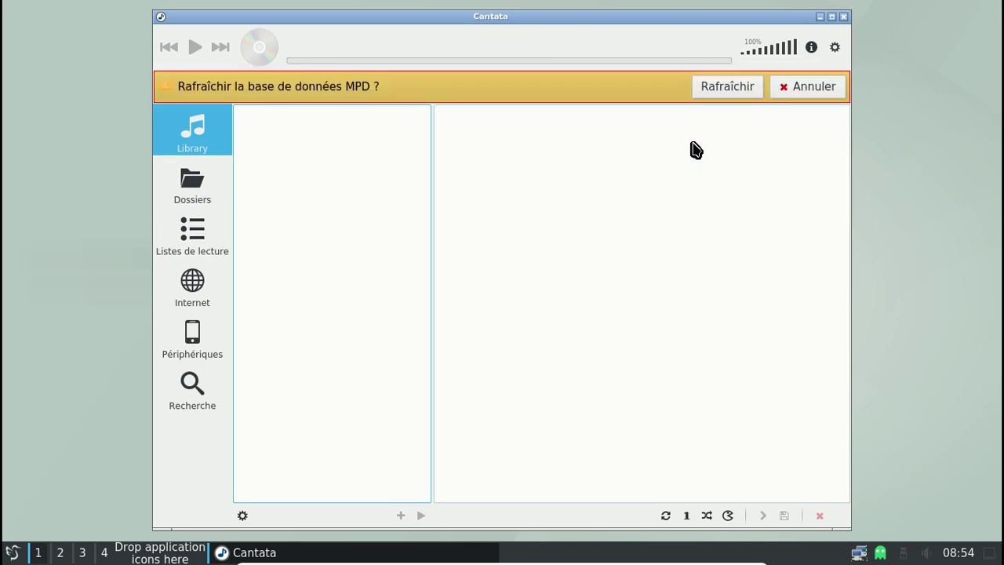
left_click(723, 89)
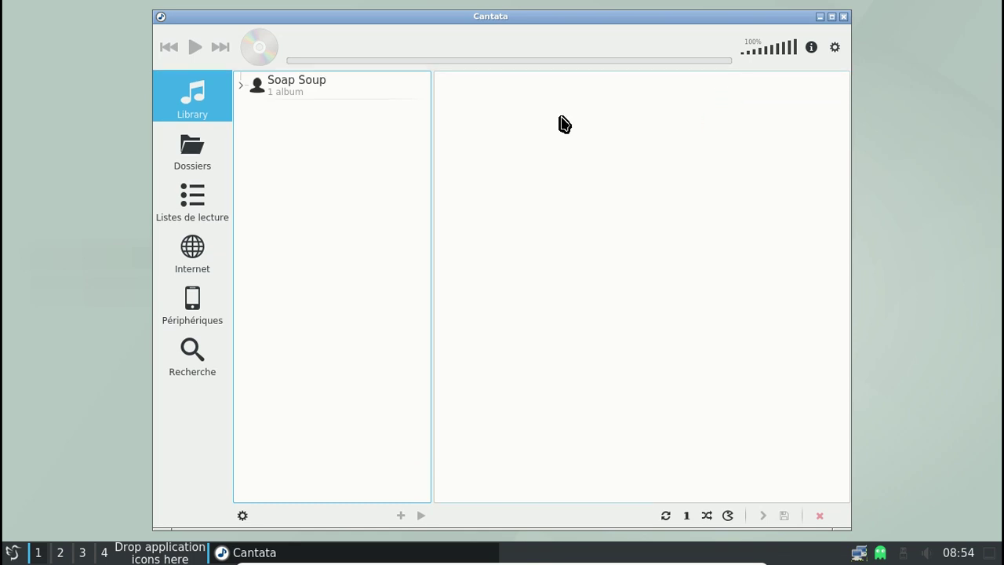
left_click(350, 123)
left_click(350, 123)
left_click(347, 123)
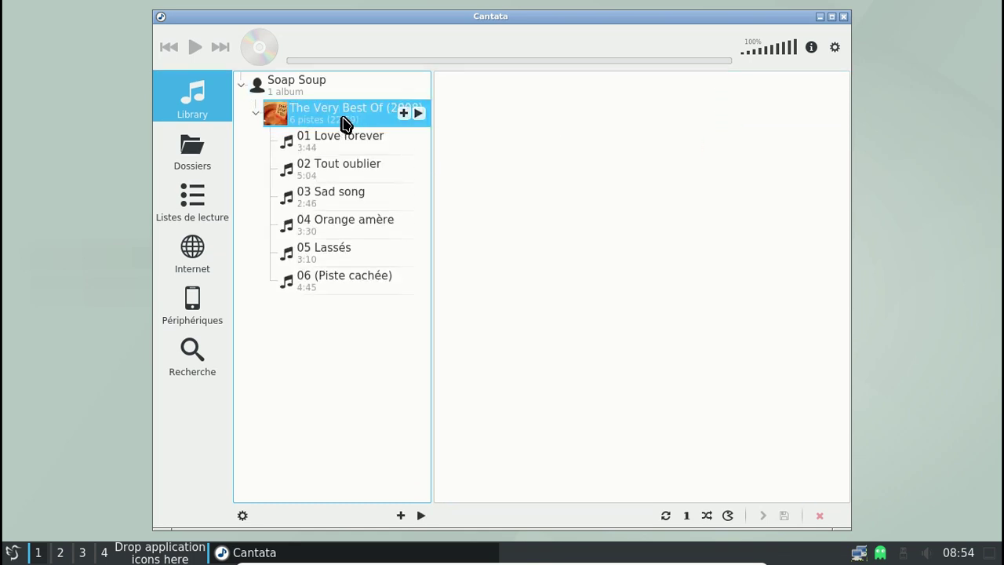
Queue the album, play 'Love forever', and raise the mixer volume to 100%
left_click(403, 114)
double_click(499, 105)
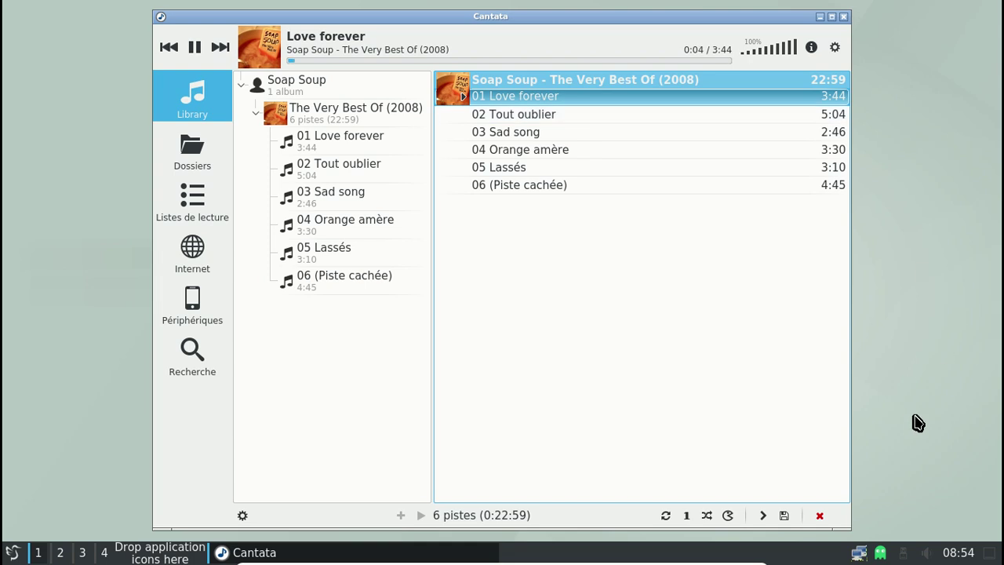
left_click(928, 553)
left_click_drag(941, 482, 938, 451)
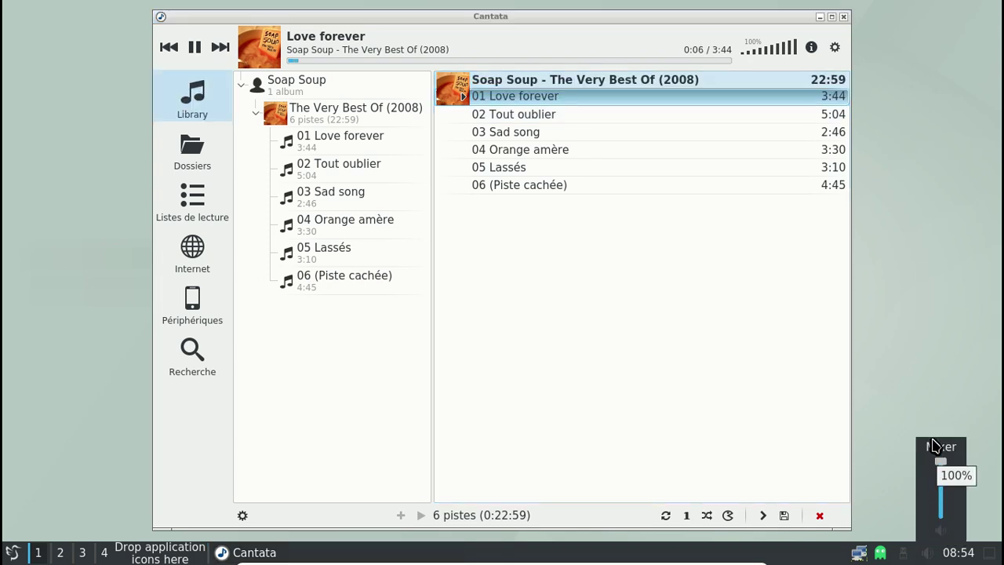
In Volume Control Settings, try the PulseAudio and OSS backends, ending on ALSA hw:0 Master
right_click(935, 553)
left_click(903, 379)
left_click(414, 133)
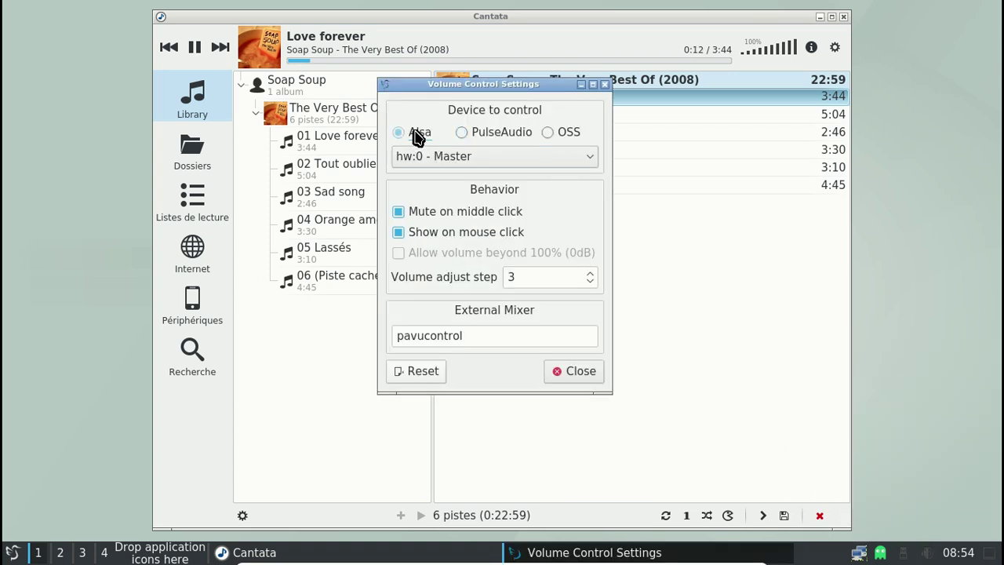
left_click(466, 133)
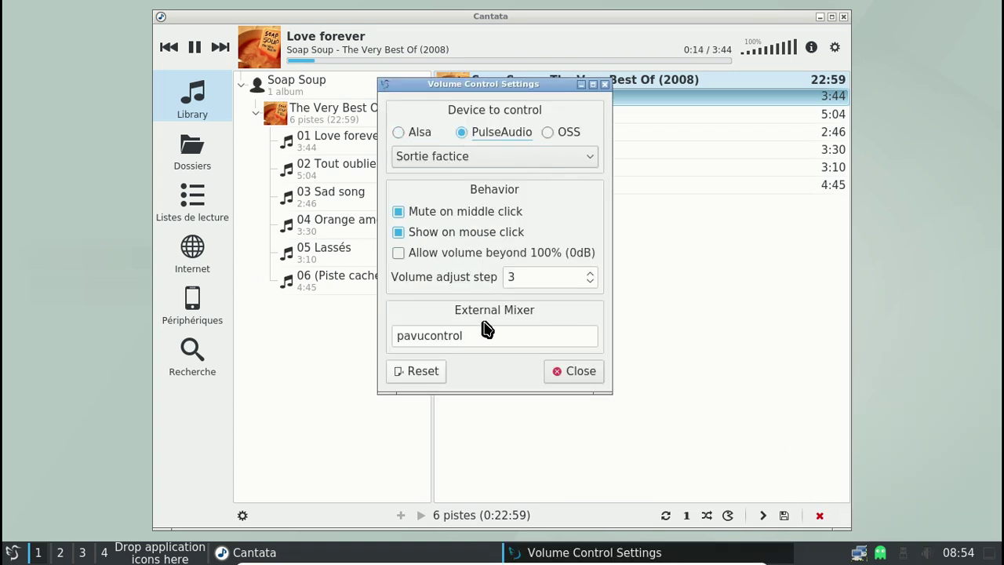
left_click(546, 133)
left_click(502, 134)
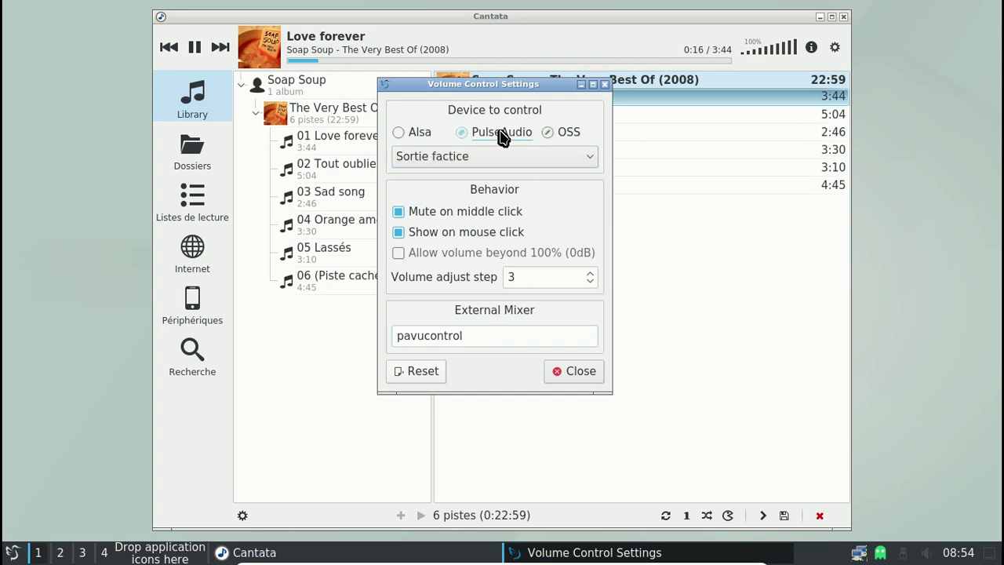
left_click(466, 158)
left_click(460, 173)
left_click(409, 135)
Choose the hw:0 - PCM mixer channel and close the settings
left_click(444, 162)
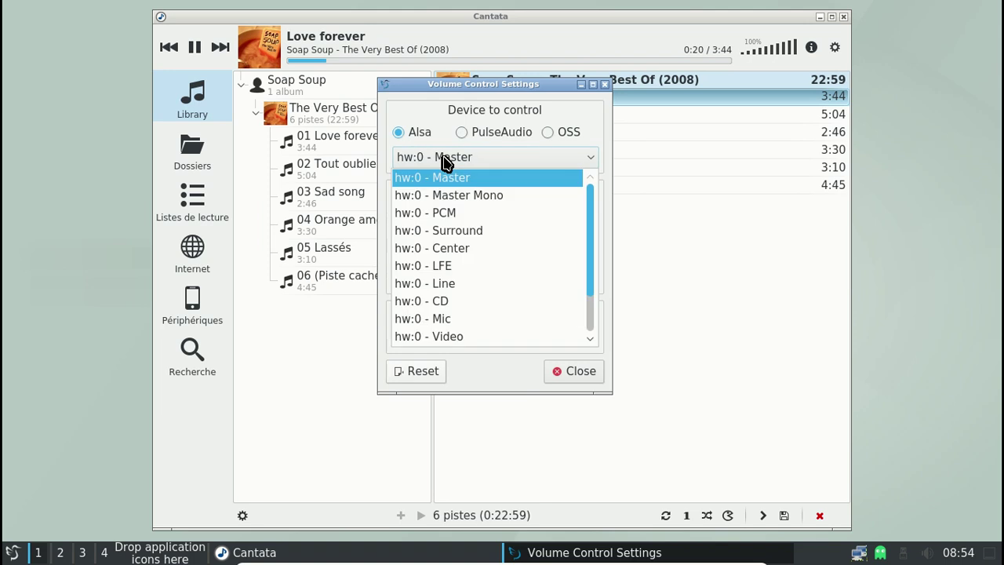
left_click(444, 161)
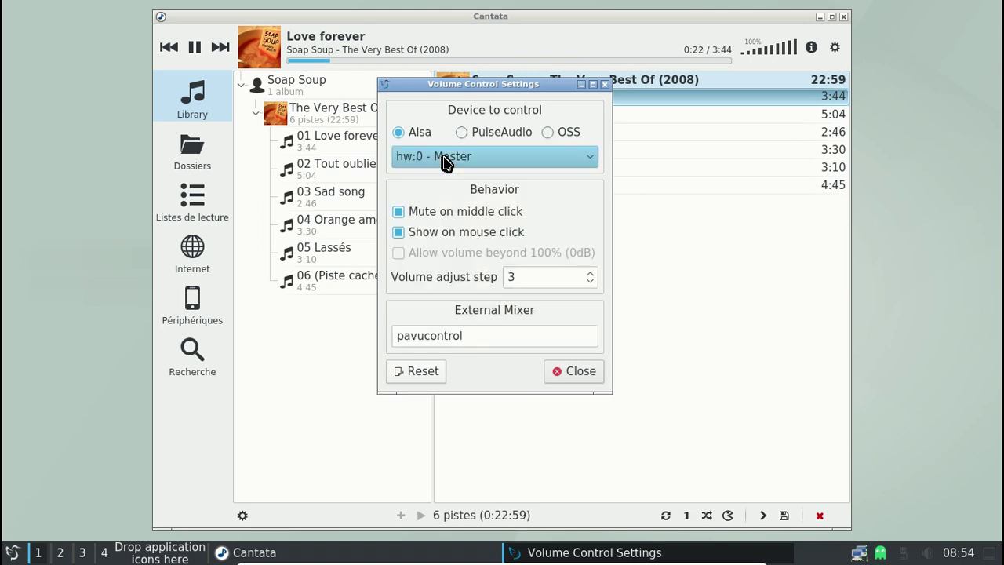
left_click(446, 162)
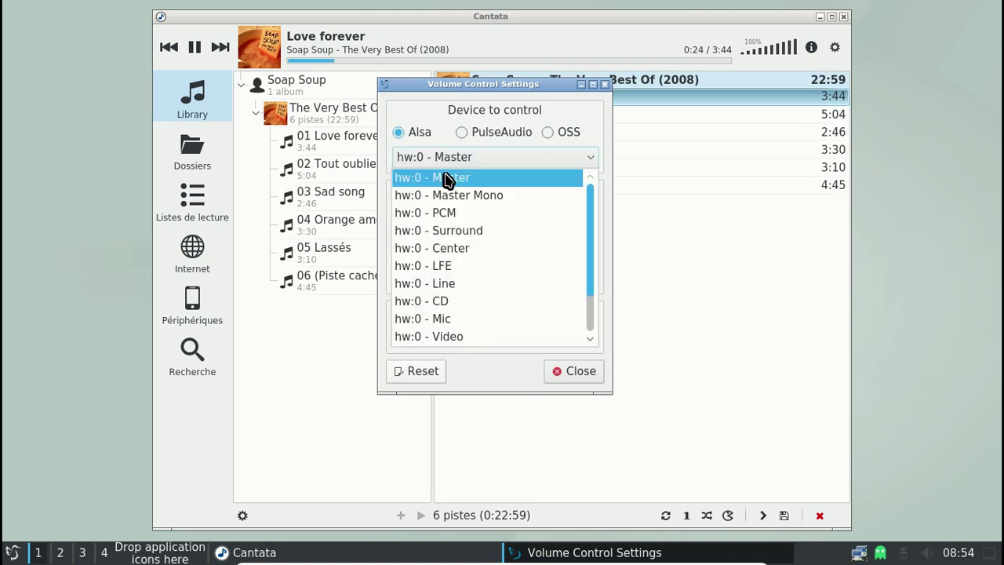
left_click(448, 217)
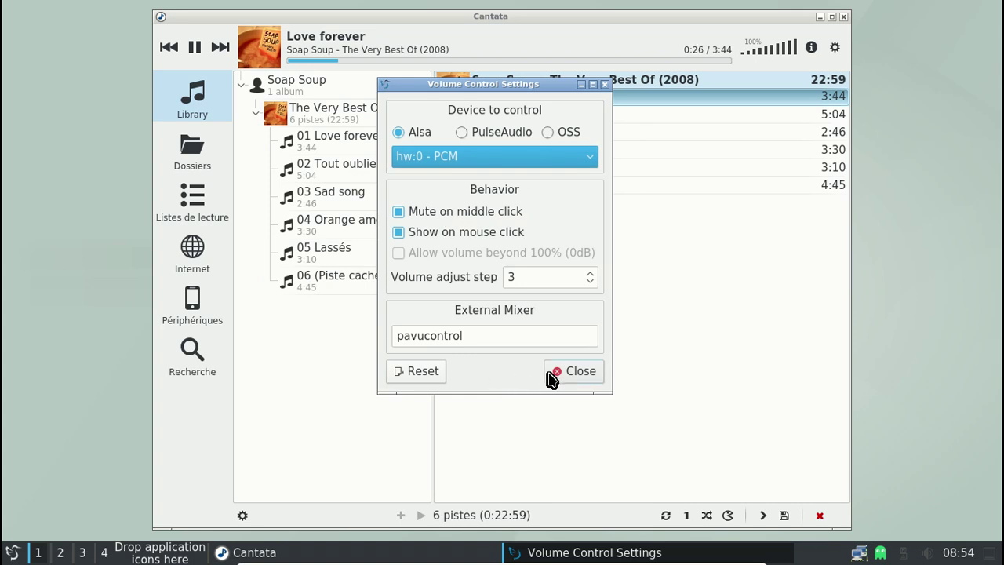
left_click(555, 374)
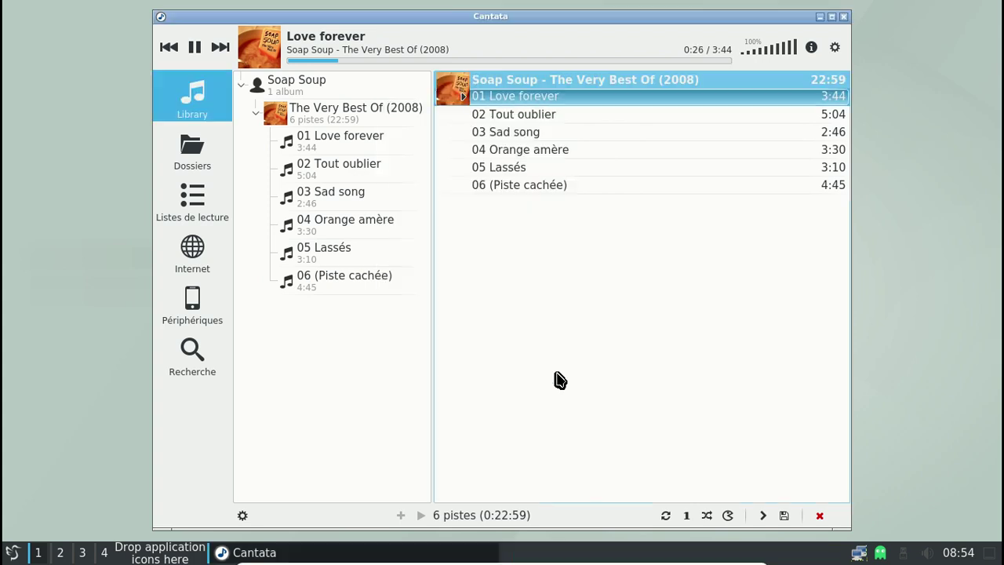
Reopen the volume settings from the tray, switch to PulseAudio, and close
left_click(929, 554)
right_click(933, 555)
left_click(933, 550)
right_click(932, 552)
left_click(896, 373)
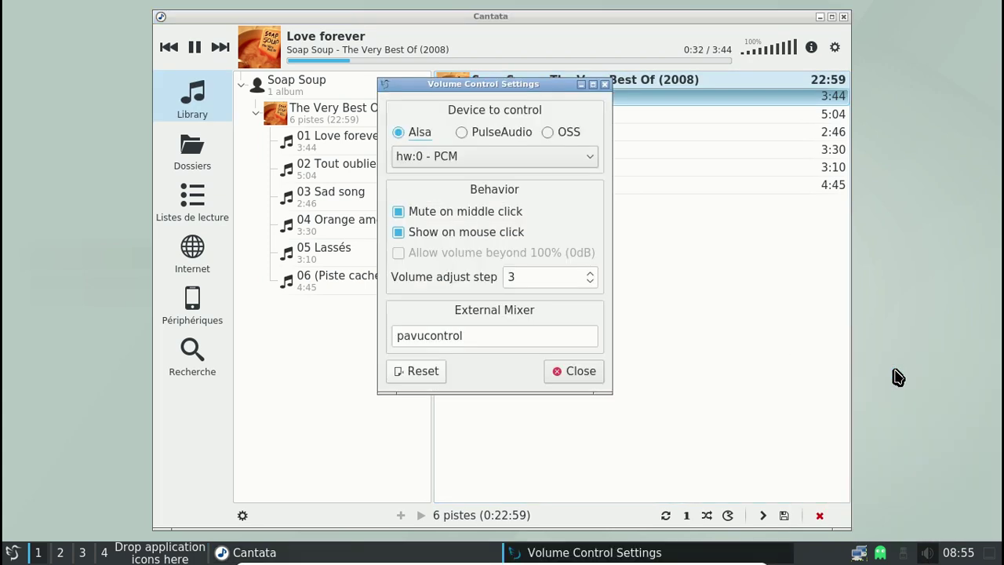
left_click(464, 133)
left_click(489, 159)
left_click(581, 369)
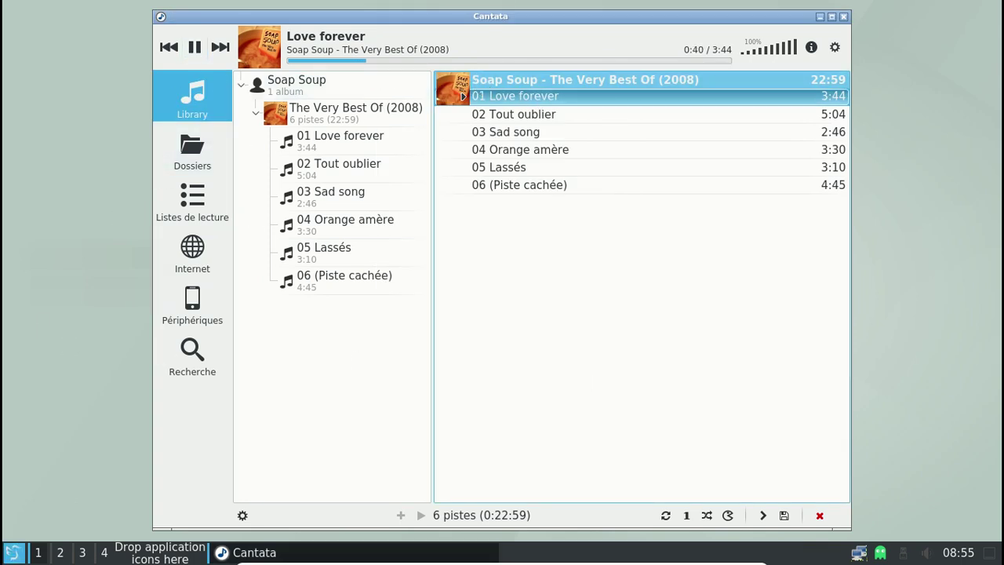
Launch QTerminal from Outils système and run sudo systemctl enable pulseaudio, which fails
left_click(13, 552)
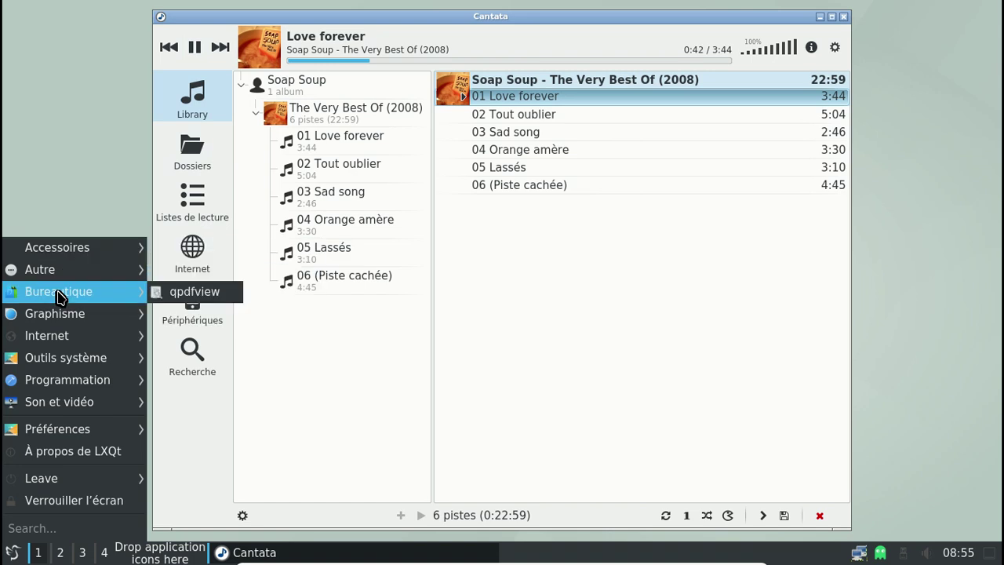
mouse_move(48, 343)
left_click(232, 486)
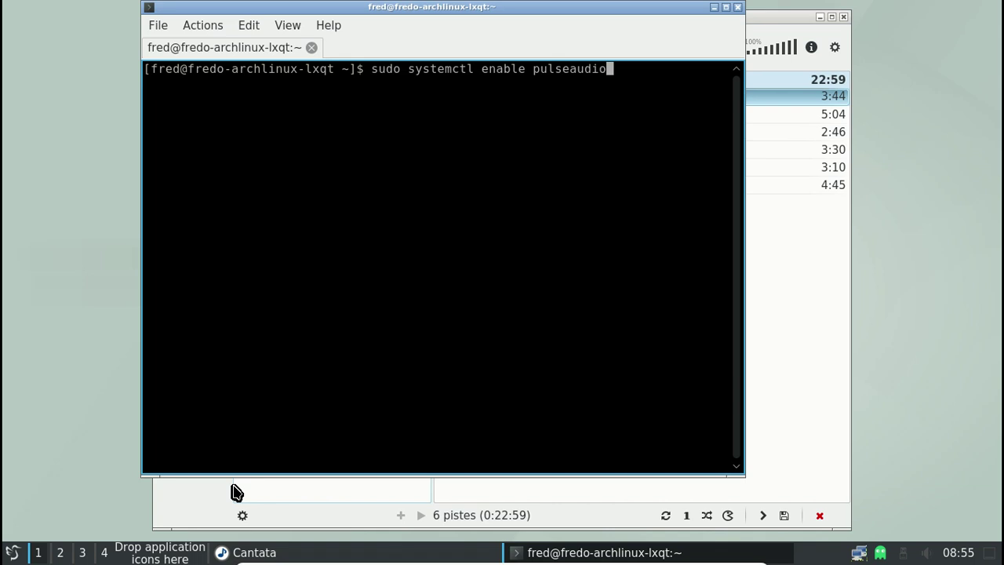
key("Return")
key("Return")
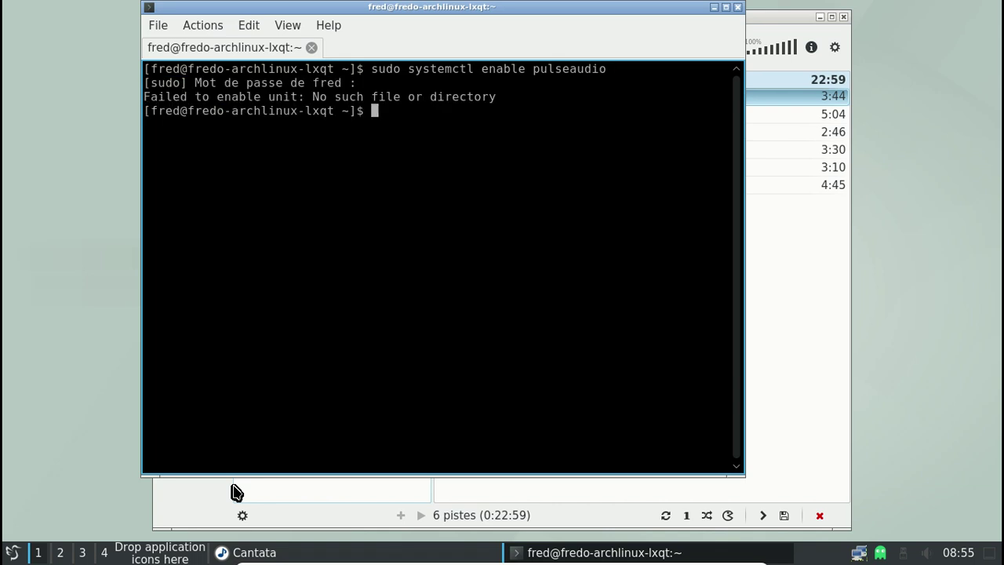
List pulseaudio's package files with yaourt -Ql pulseaudio, then quit the terminal
key("Up")
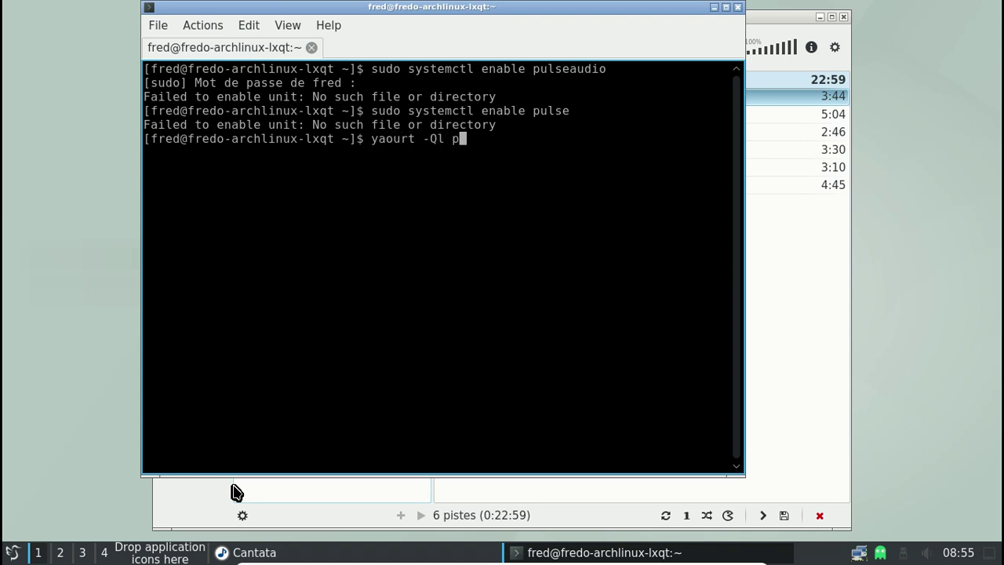
key("Return")
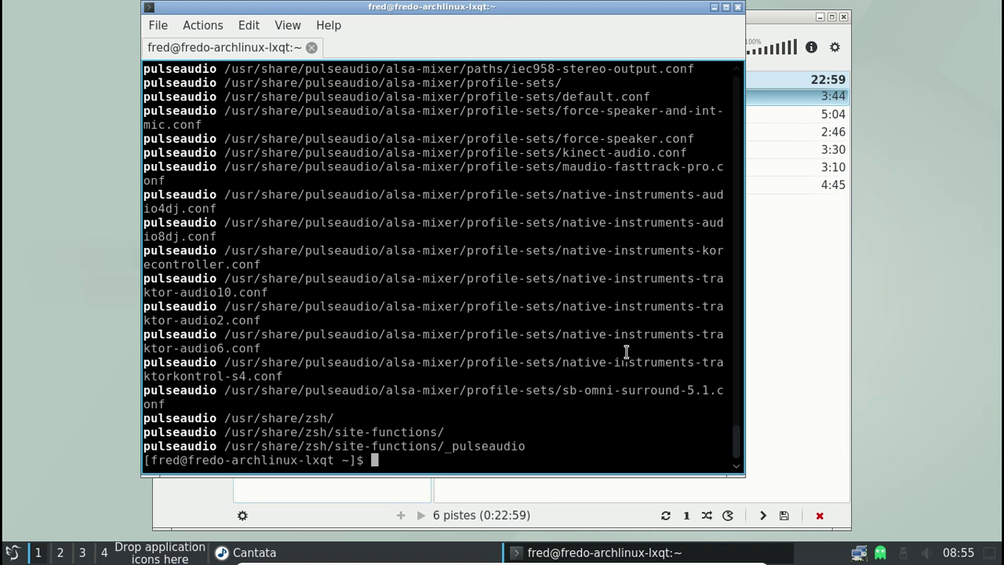
left_click_drag(741, 437, 741, 86)
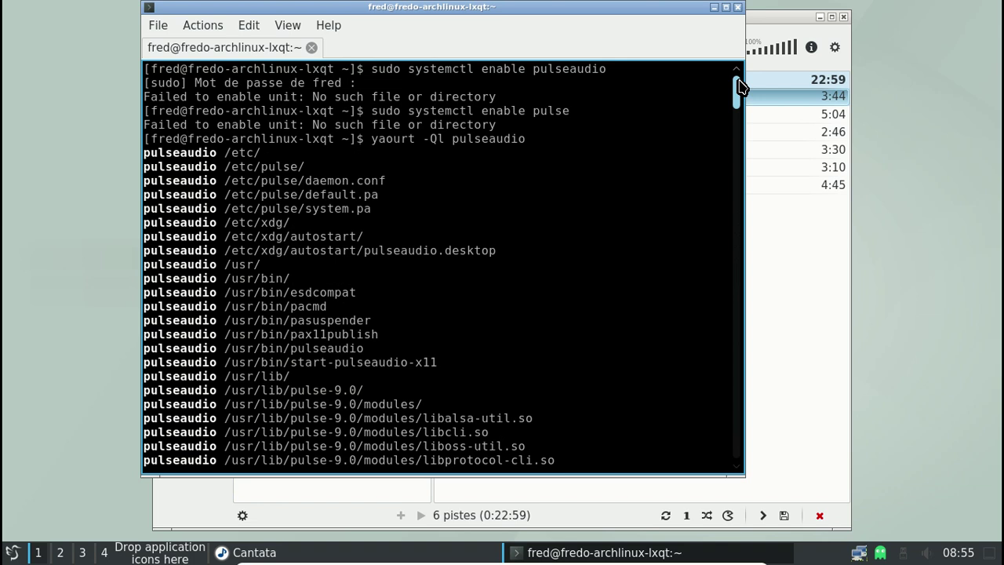
left_click(737, 7)
left_click(436, 249)
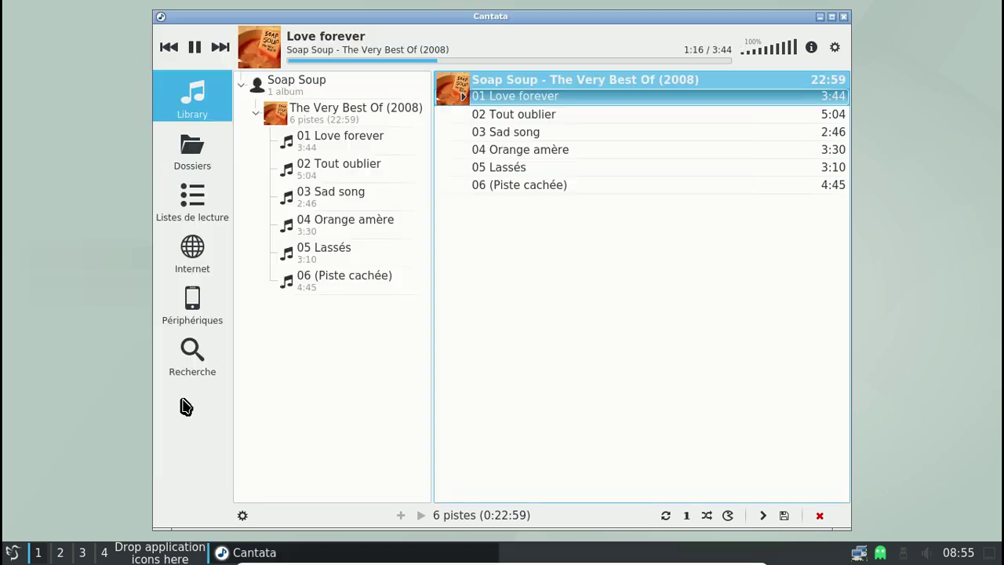
Open the LXQt Configuration Center and its Paramétreur de session LXQt
left_click(11, 552)
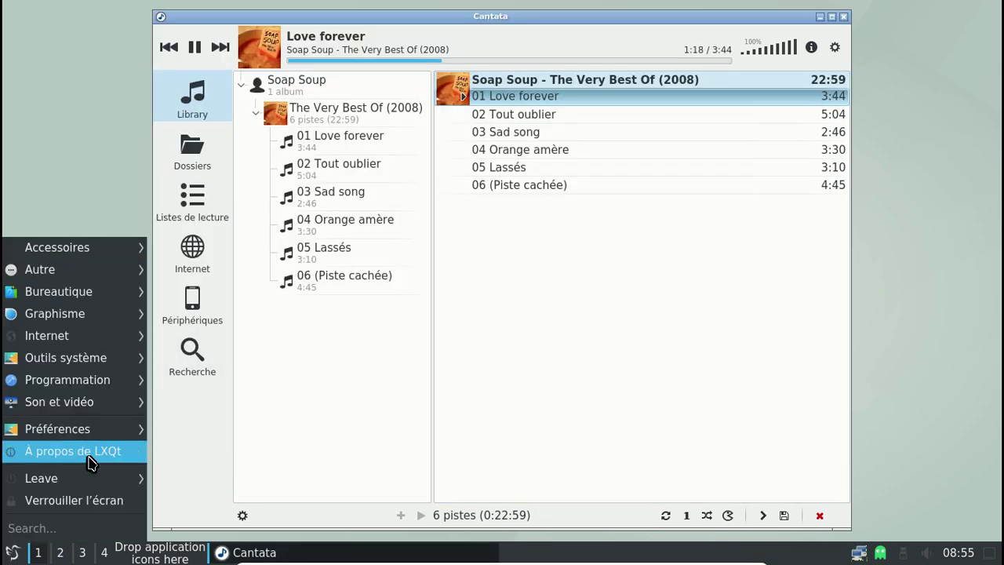
mouse_move(90, 431)
mouse_move(206, 429)
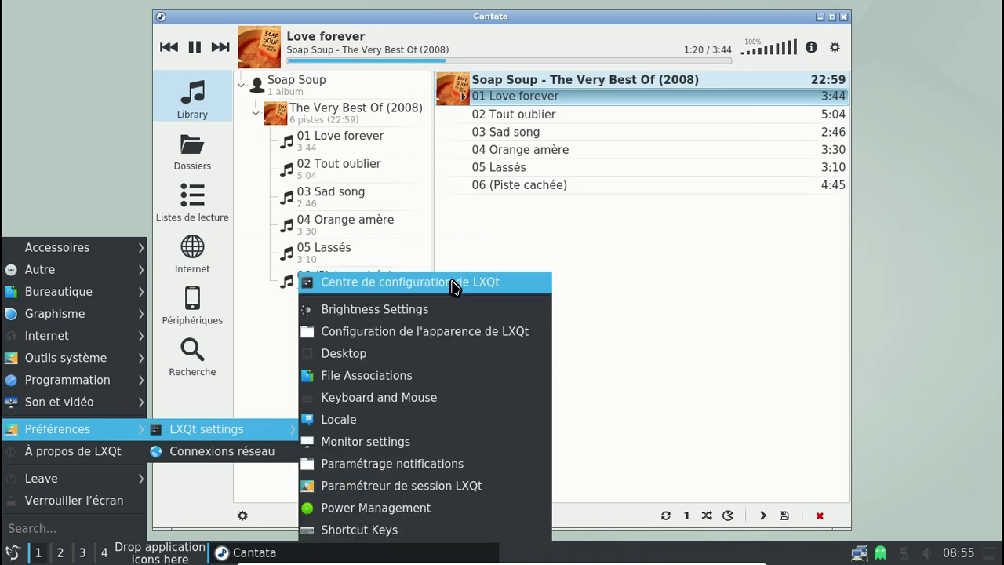
left_click(453, 283)
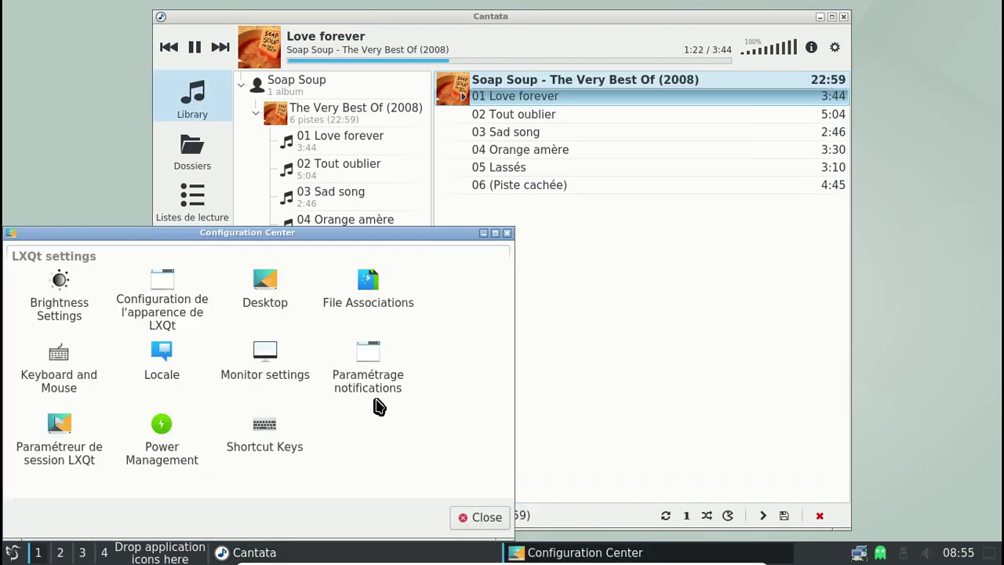
double_click(63, 438)
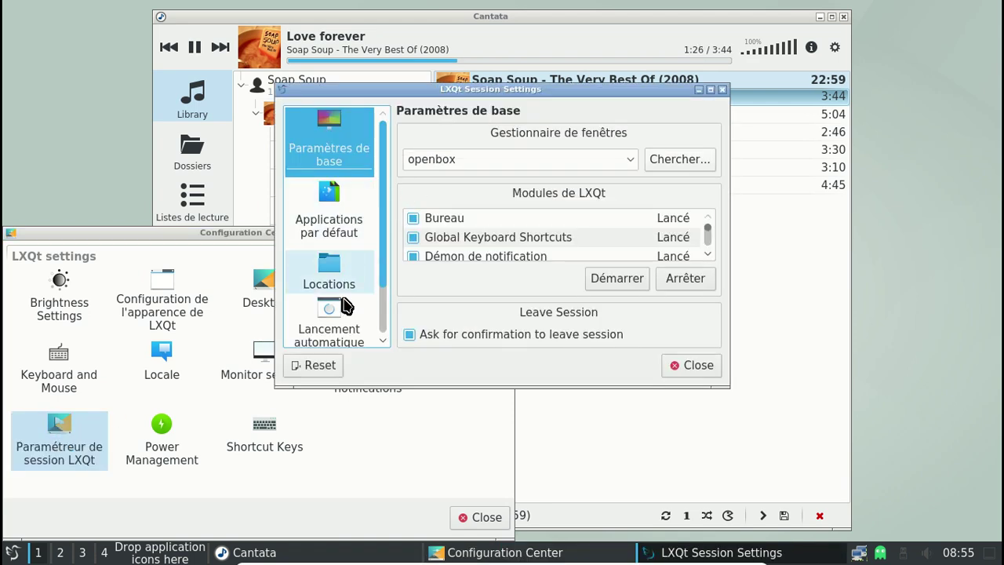
Edit the Système de son PulseAudio entry under Lancement automatique
left_click(330, 327)
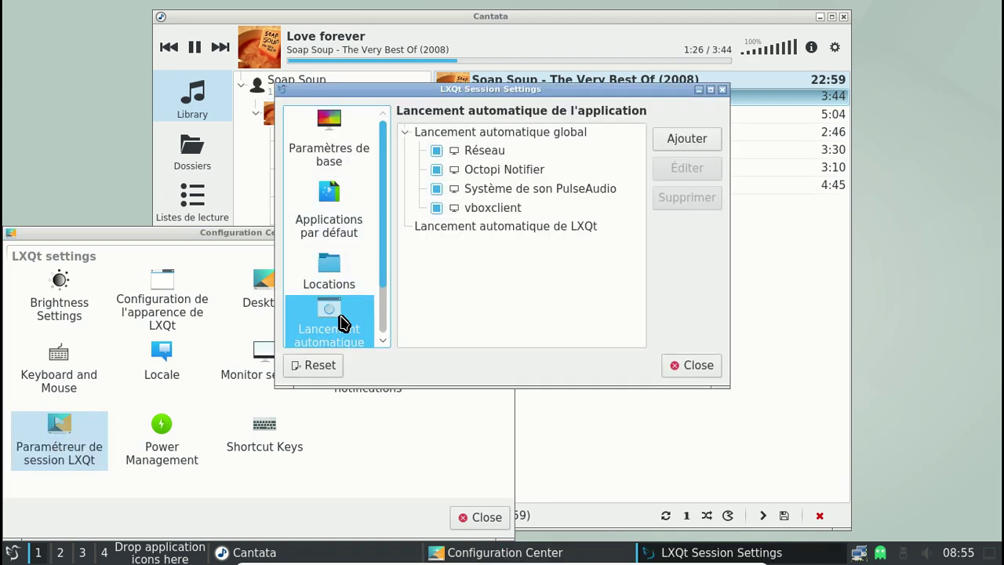
left_click(551, 197)
left_click(678, 174)
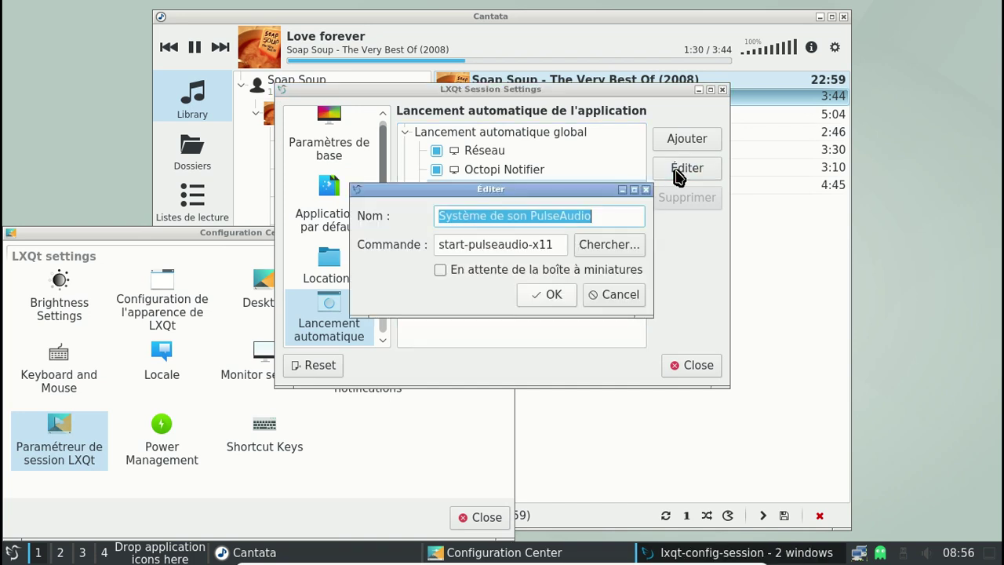
Cancel the edit dialog and close Session Settings and the Configuration Center
left_click(562, 296)
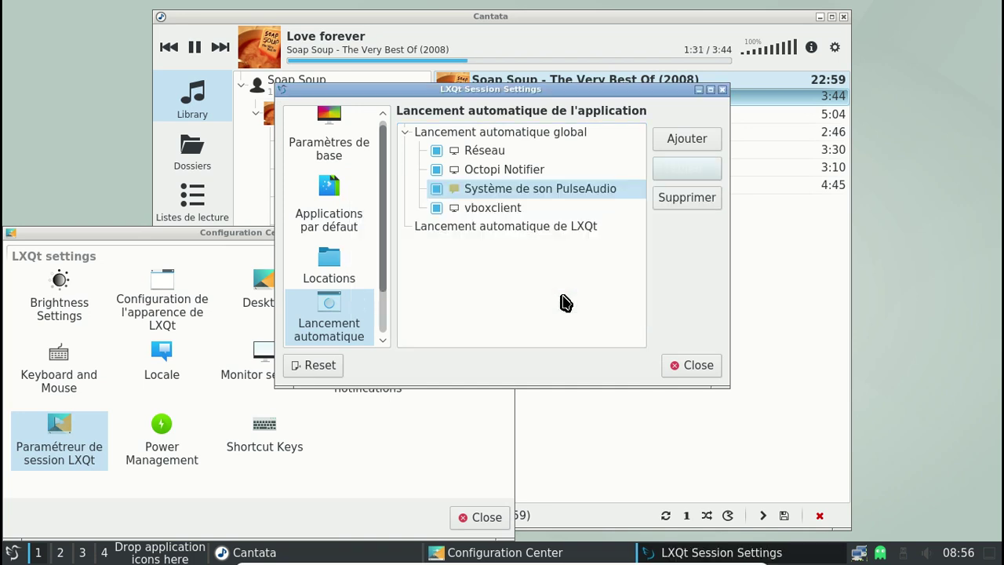
left_click(722, 90)
left_click(511, 232)
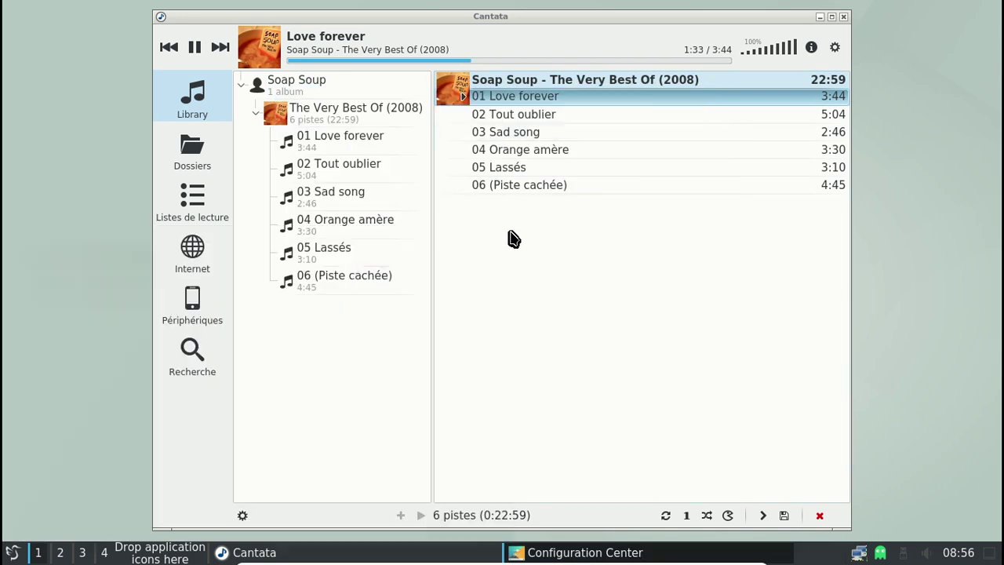
left_click(930, 555)
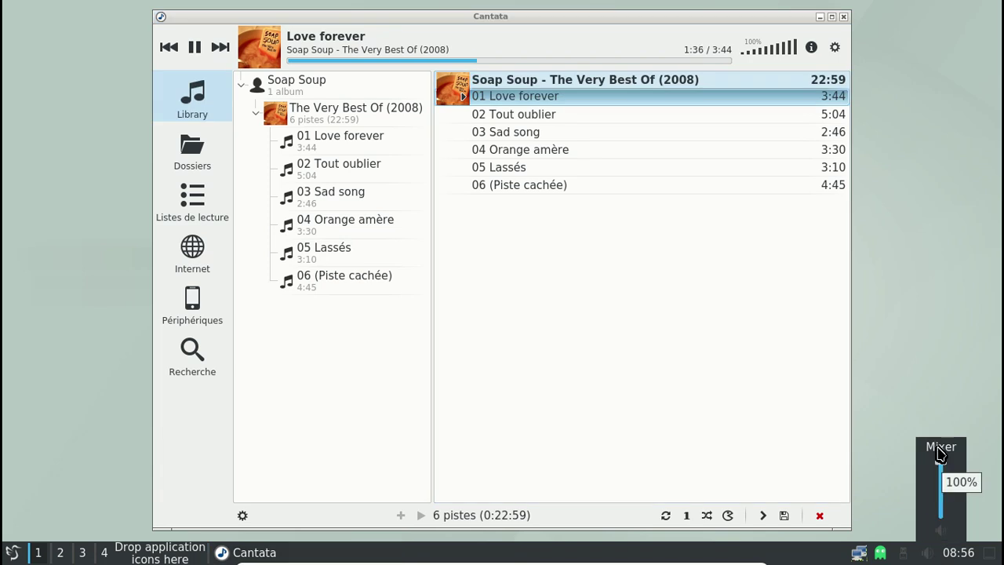
left_click(932, 553)
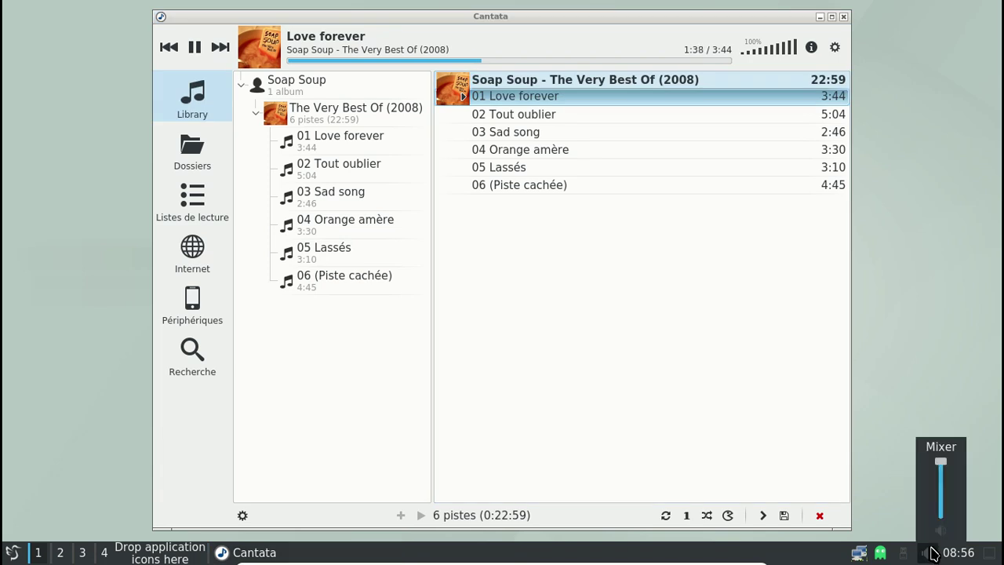
In the volume control settings, try the PulseAudio backend with the Sortie factice output
right_click(922, 552)
left_click(891, 385)
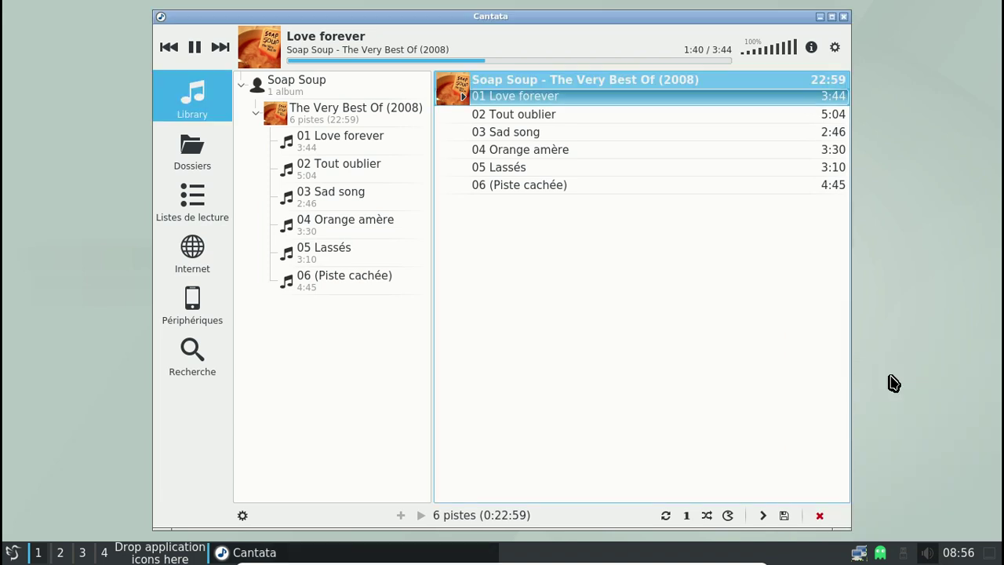
right_click(932, 555)
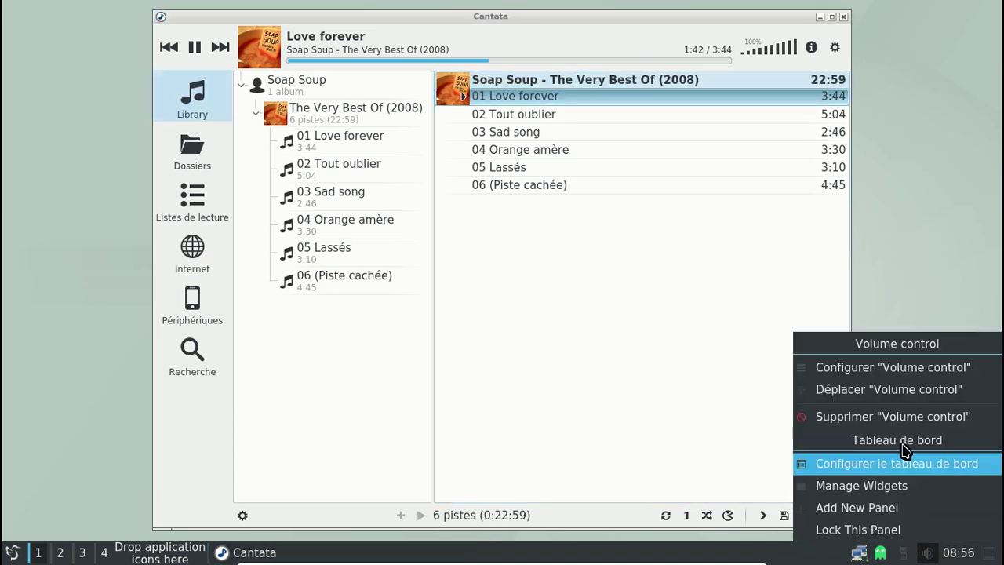
left_click(895, 374)
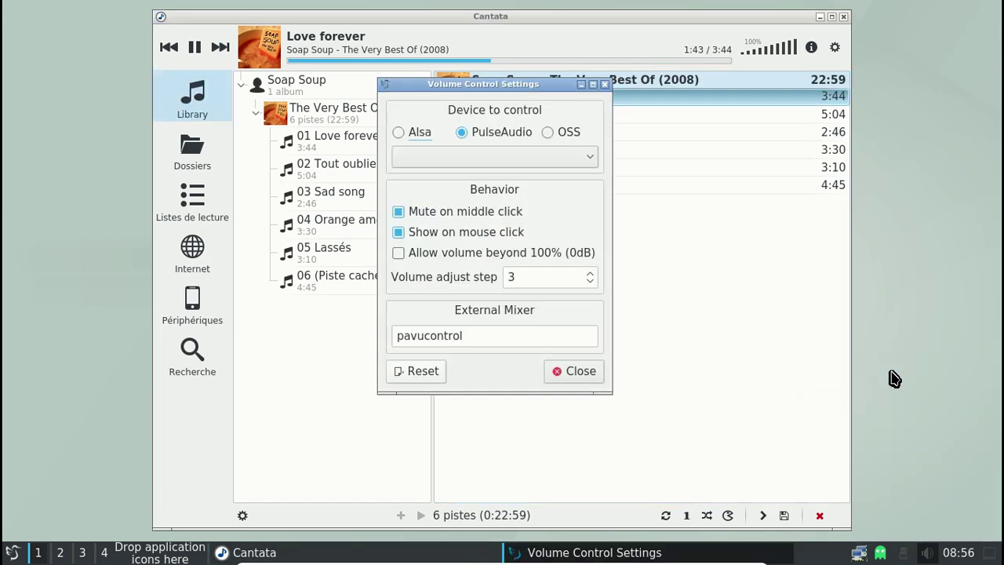
left_click(410, 132)
left_click(462, 158)
left_click(463, 160)
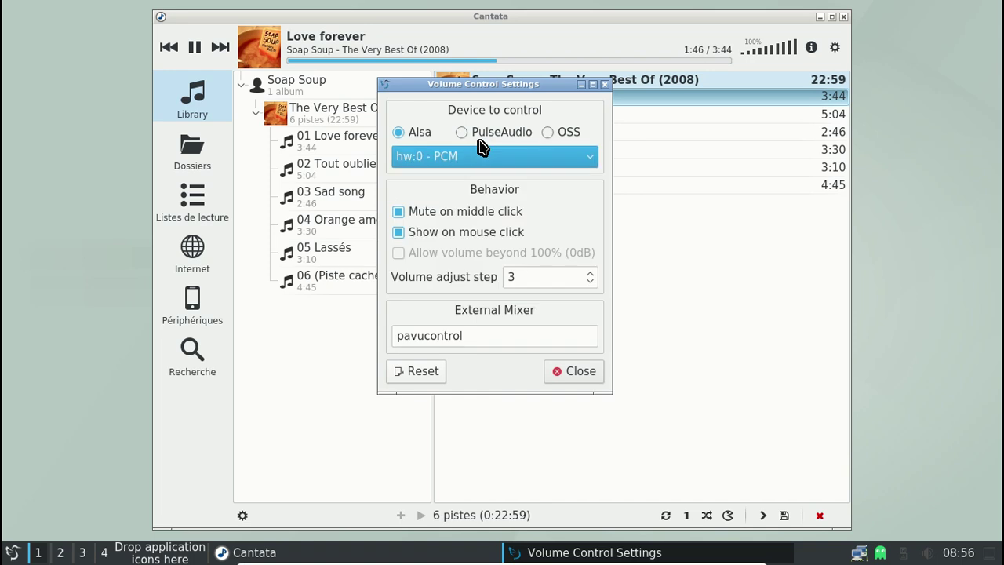
left_click(466, 133)
left_click(478, 158)
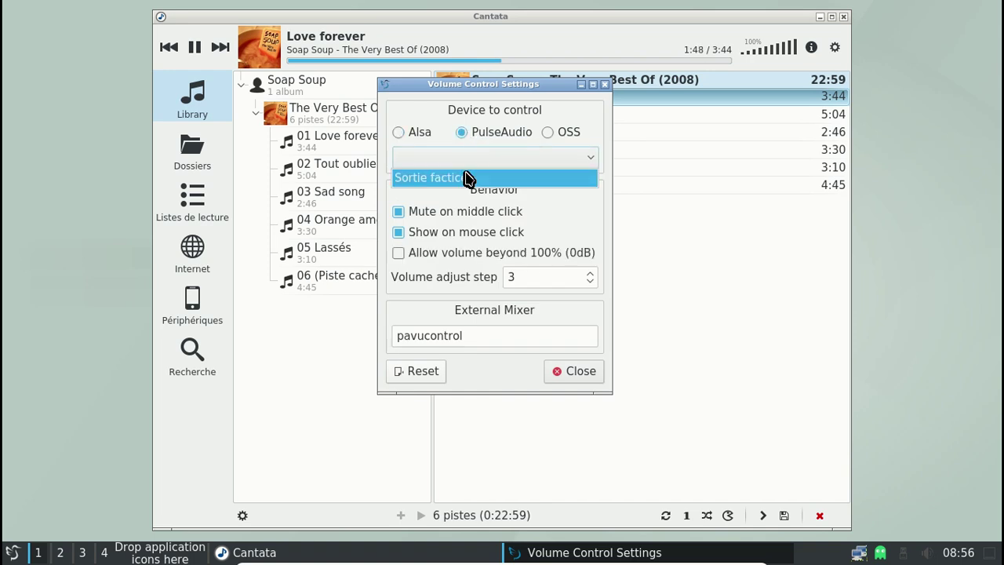
left_click(466, 174)
Switch the volume control back to ALSA channel hw:0 - PCM and close its settings
left_click(419, 134)
left_click(455, 157)
left_click(449, 214)
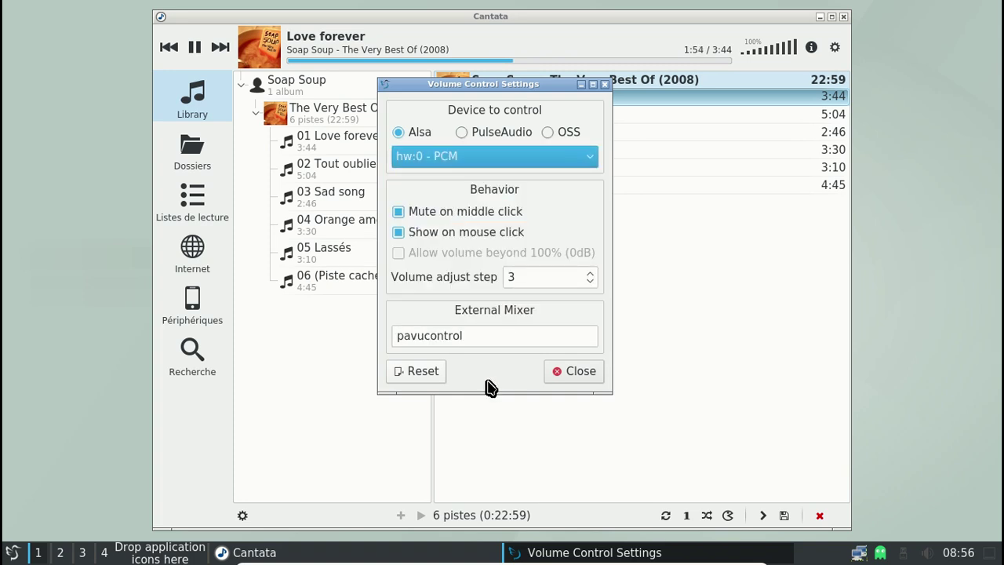
left_click(566, 373)
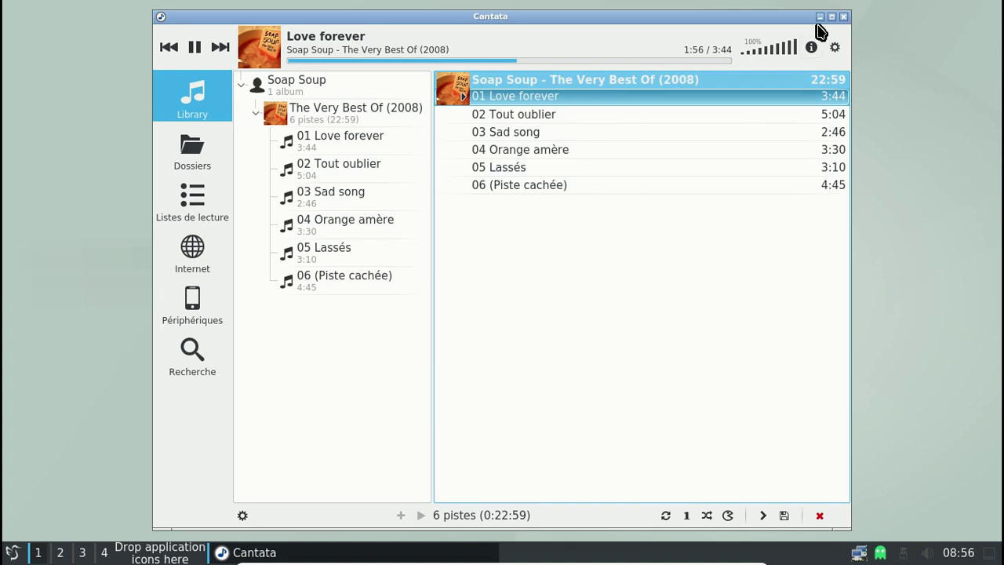
Close Cantata, log out of LXQt, and log back in with the account password
left_click(844, 16)
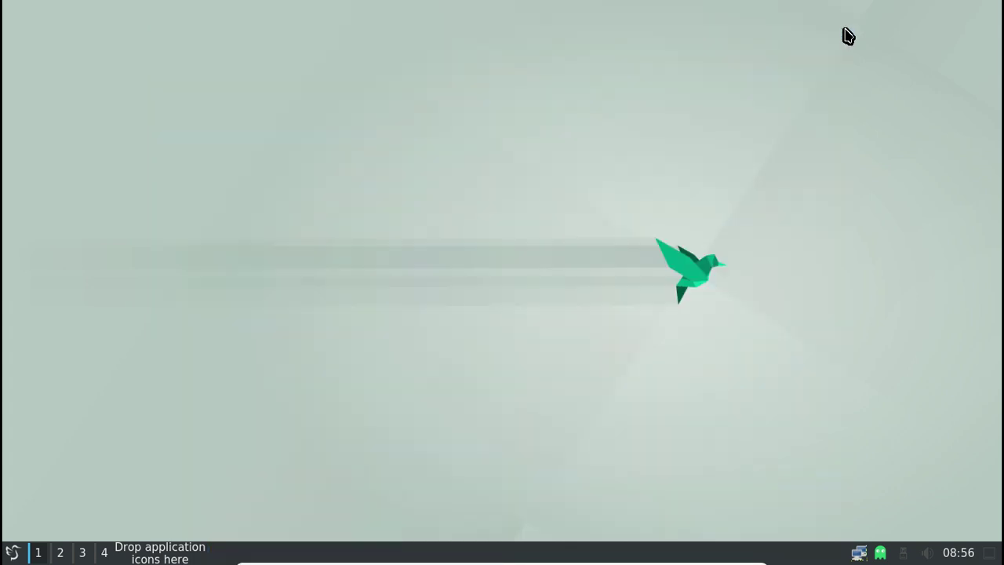
left_click(12, 551)
mouse_move(67, 482)
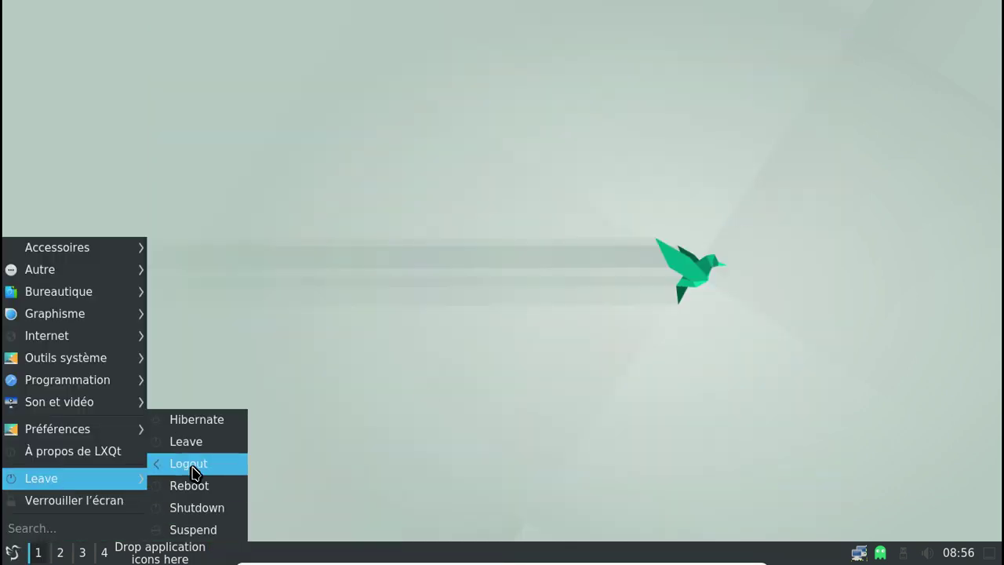
left_click(196, 463)
left_click(588, 295)
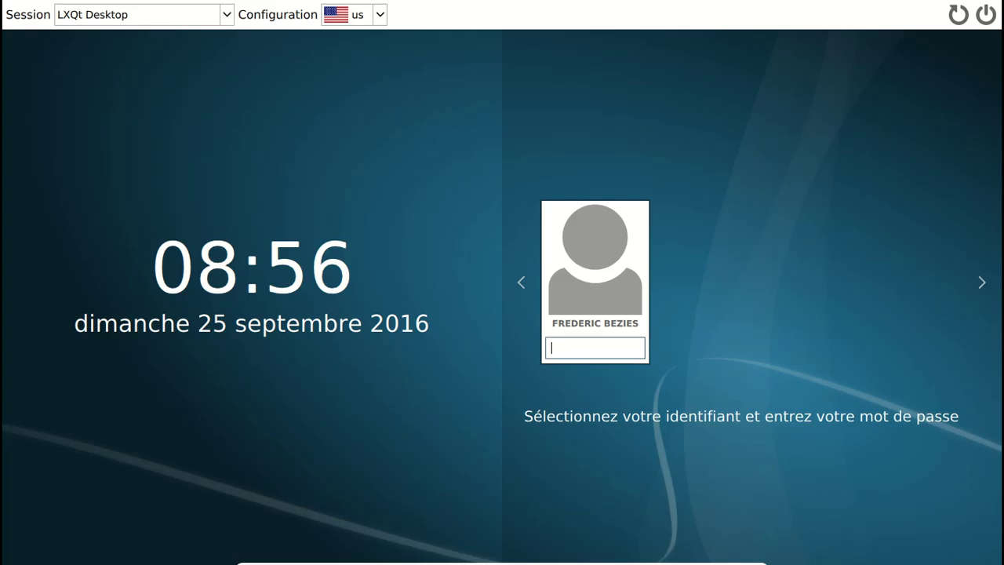
type("x")
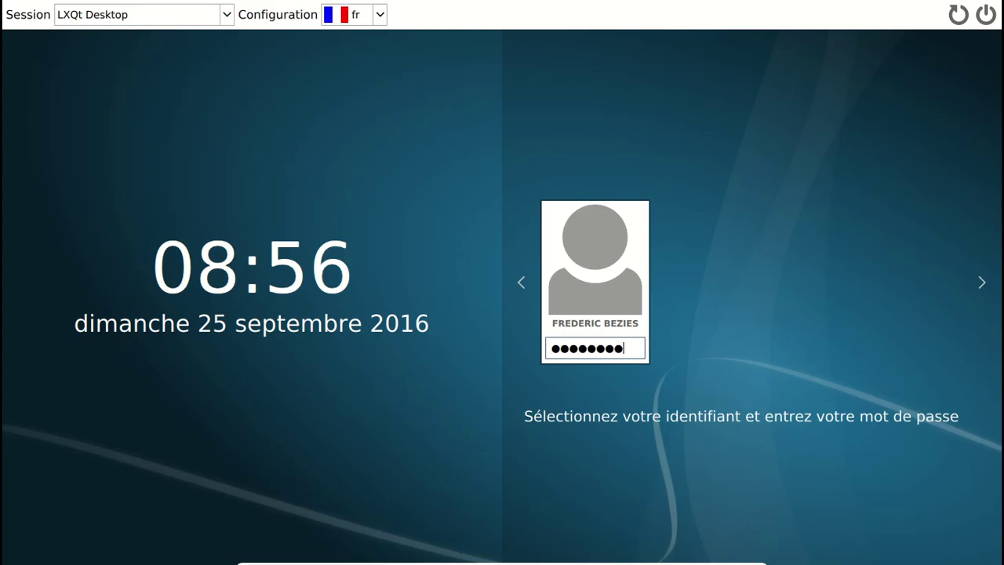
type("xxxxxx")
key("Return")
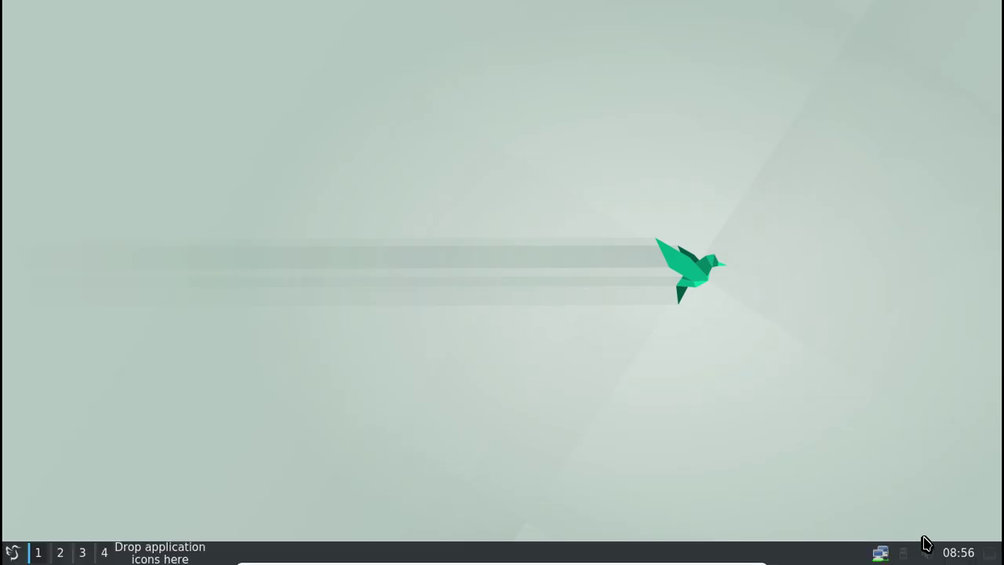
Set the tray volume control to the ALSA hw:0 - Master channel and close its settings
left_click(923, 556)
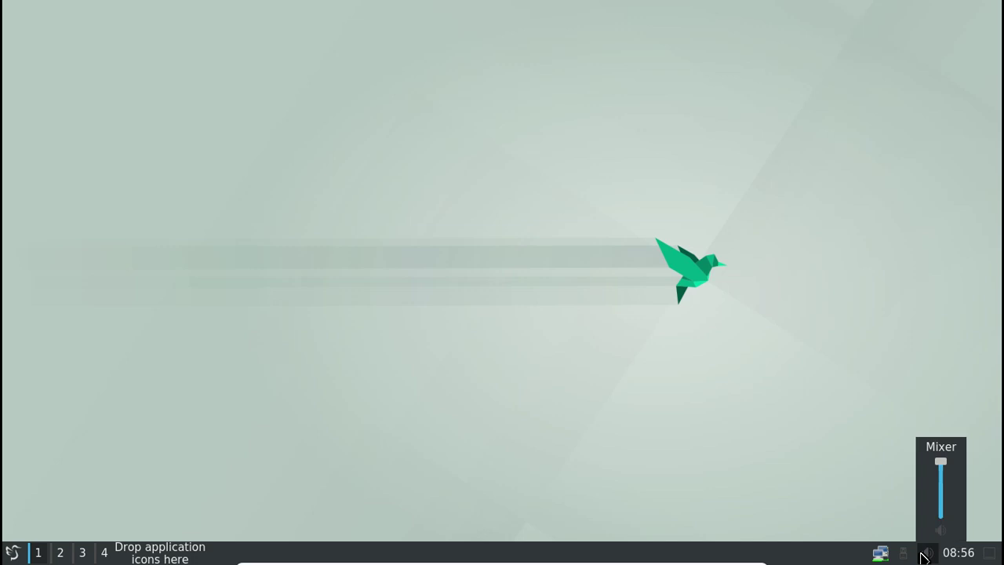
right_click(923, 555)
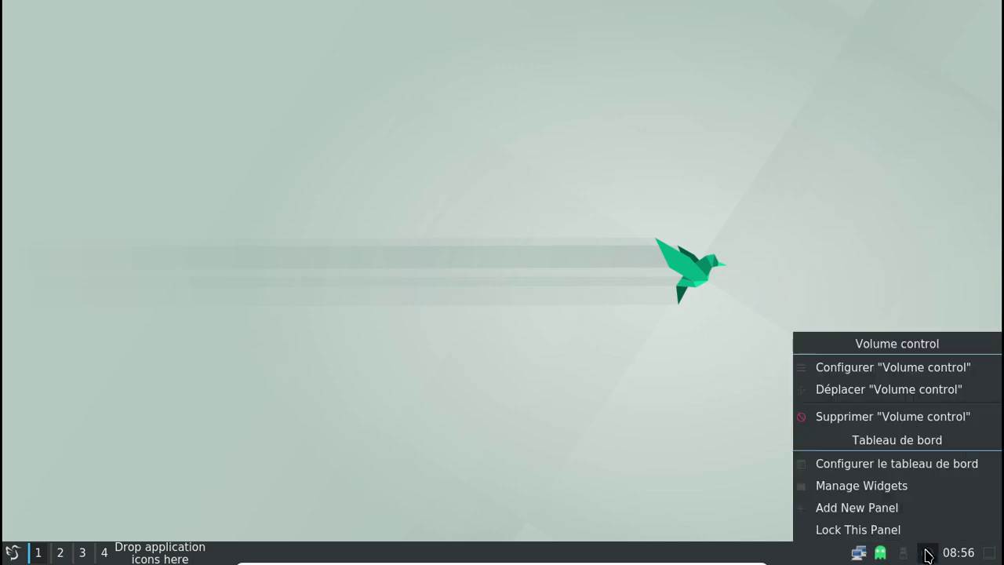
left_click(898, 375)
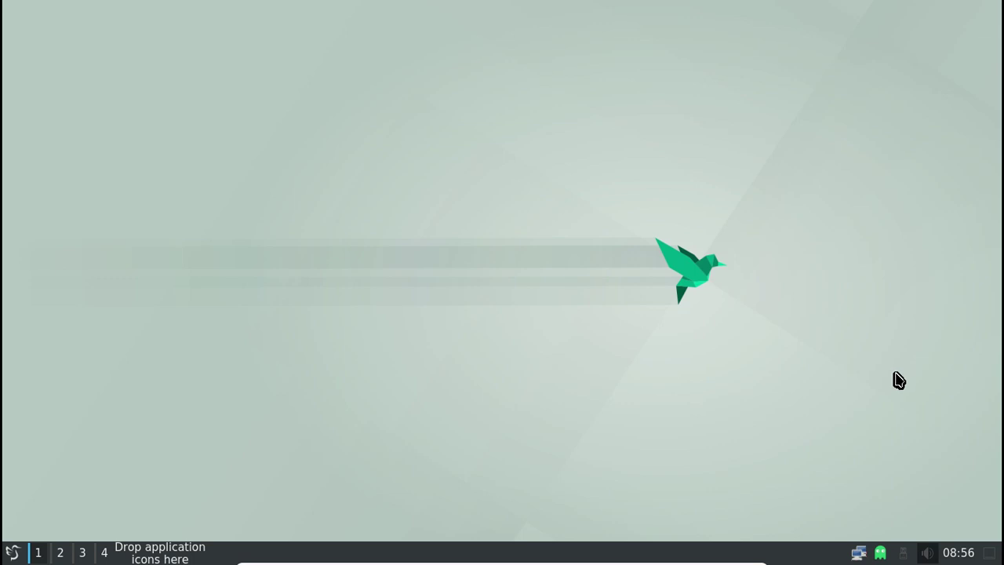
right_click(928, 555)
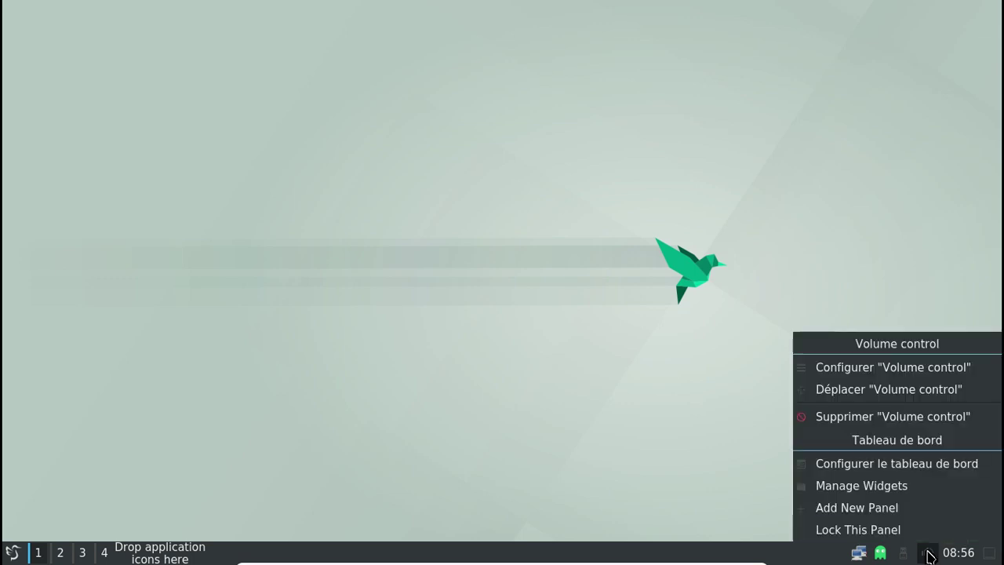
left_click(882, 379)
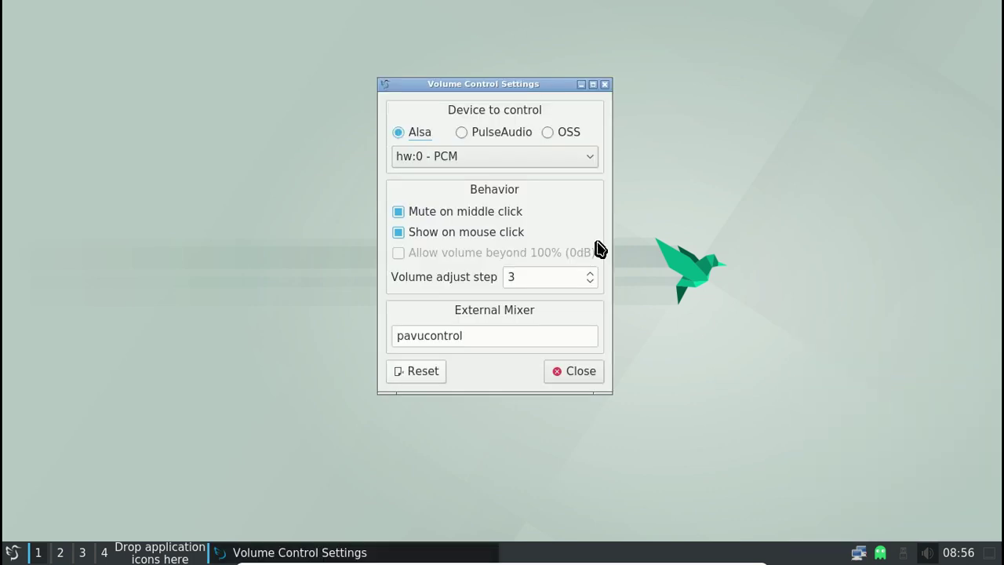
left_click(463, 133)
left_click(472, 156)
left_click(400, 132)
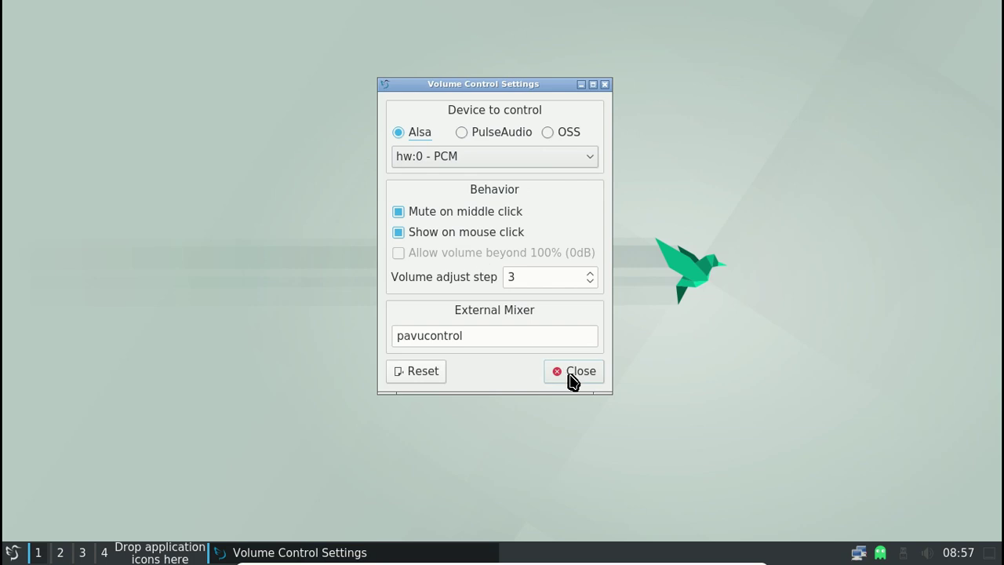
left_click(502, 159)
left_click(491, 179)
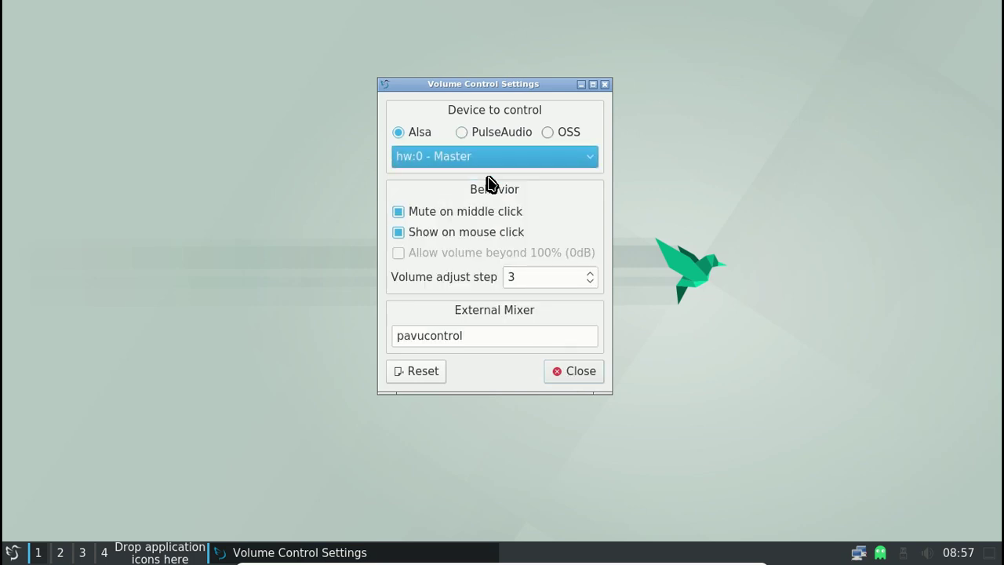
left_click(575, 375)
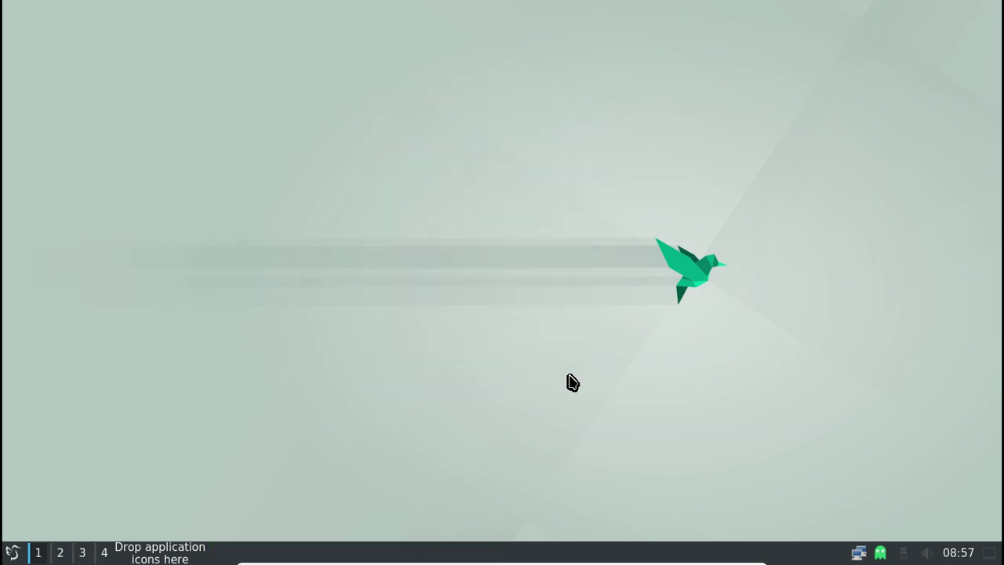
In a new QTerminal, run alsamixer and raise Master Mono to 100
left_click(11, 552)
mouse_move(70, 248)
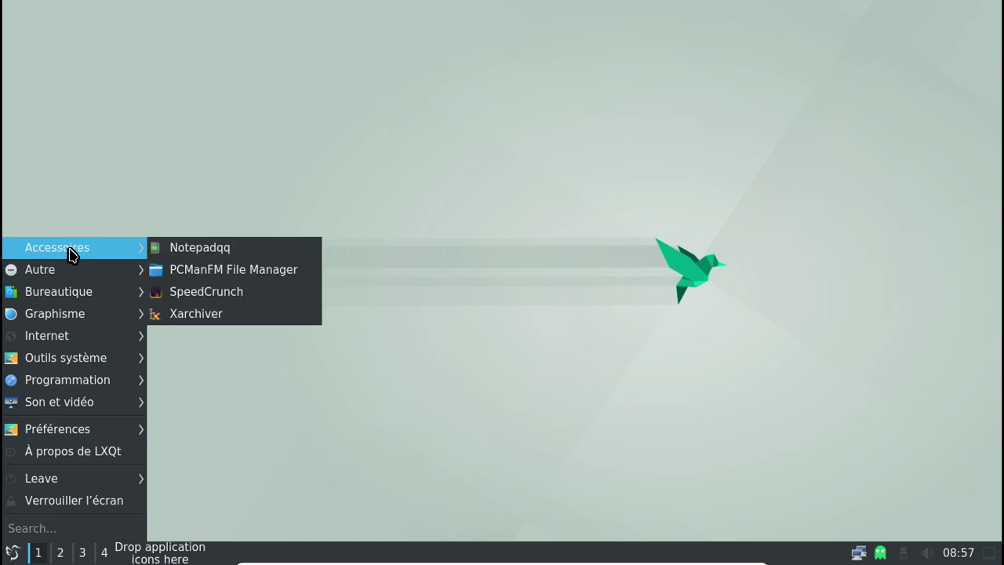
mouse_move(76, 361)
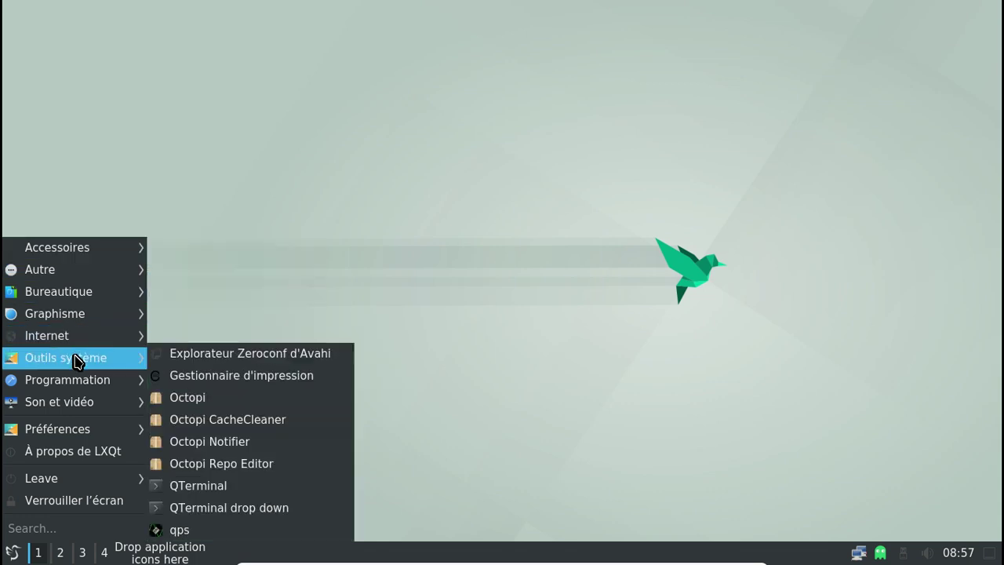
left_click(193, 485)
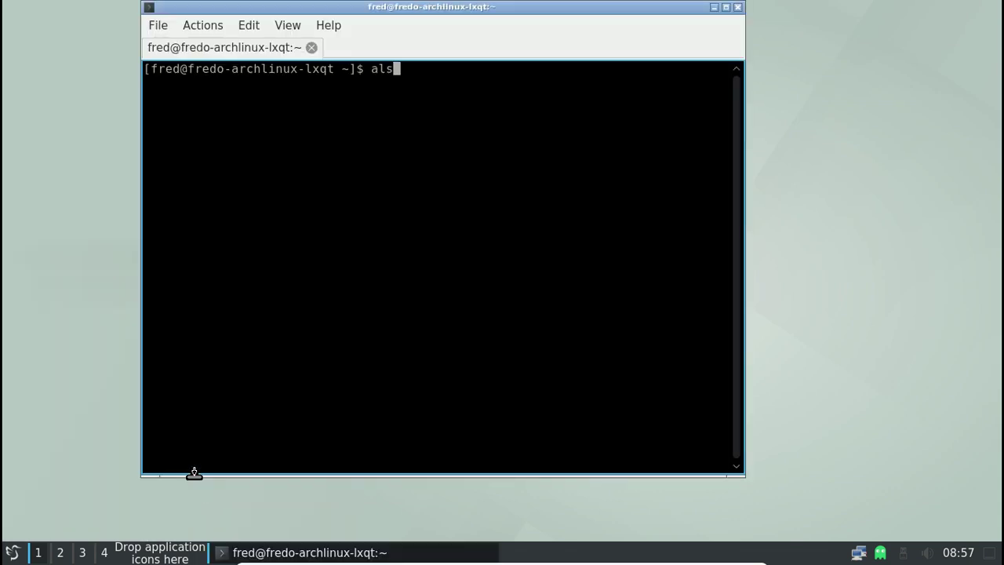
type("alsamixer")
key("Return")
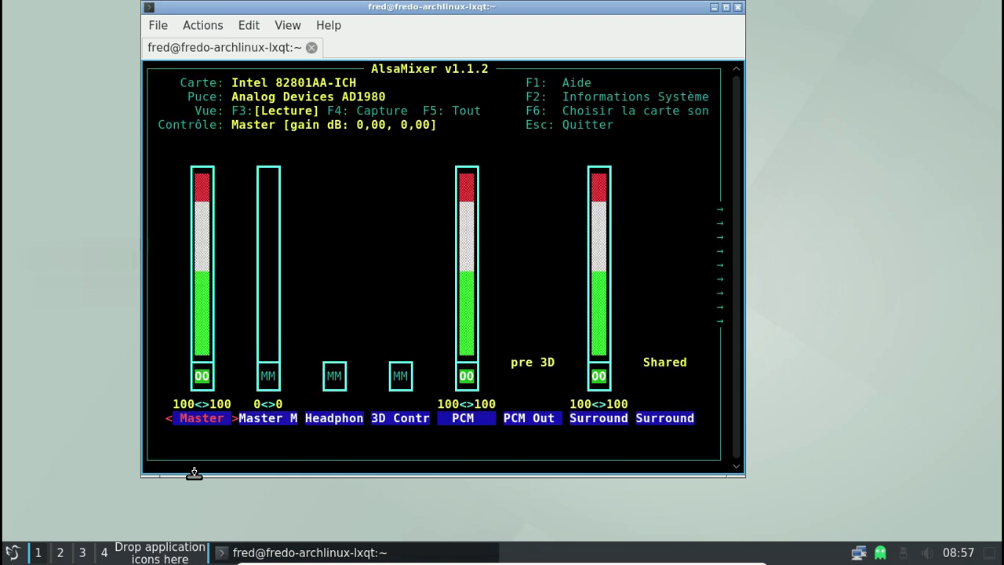
key("Right")
key("Page_Up")
key("Page_Up")
key("Page_Up")
key("Page_Up")
key("Page_Up")
key("Page_Up")
key("Page_Up")
key("Page_Up")
key("Page_Up")
key("Page_Up")
key("Page_Up")
key("Page_Up")
key("Page_Up")
key("Page_Up")
key("Page_Up")
key("Page_Up")
key("Page_Up")
key("Page_Up")
key("Page_Up")
key("Page_Up")
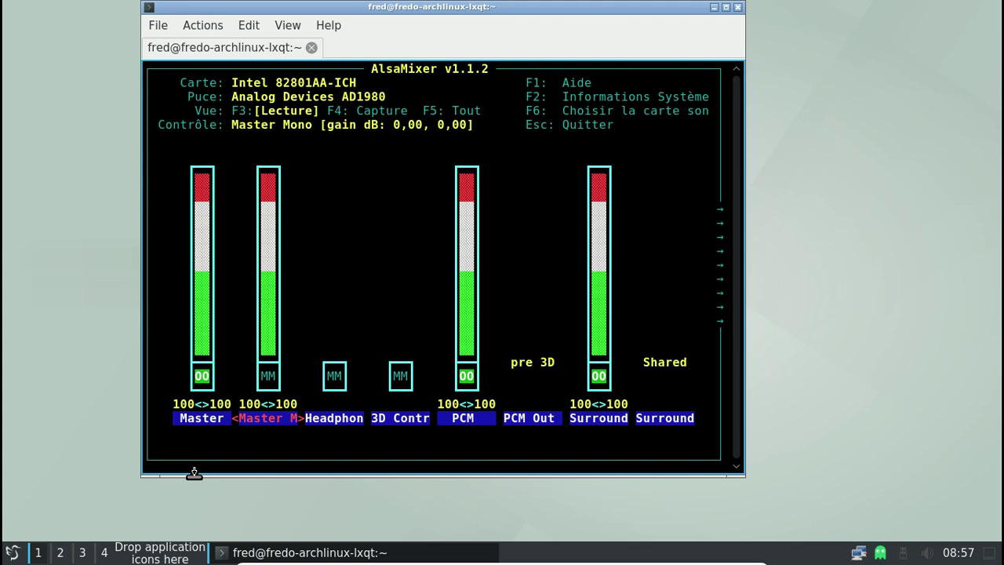
key("Escape")
Save the mixer levels with sudo alsactl store, entering the sudo password
key("BackSpace")
type("sus")
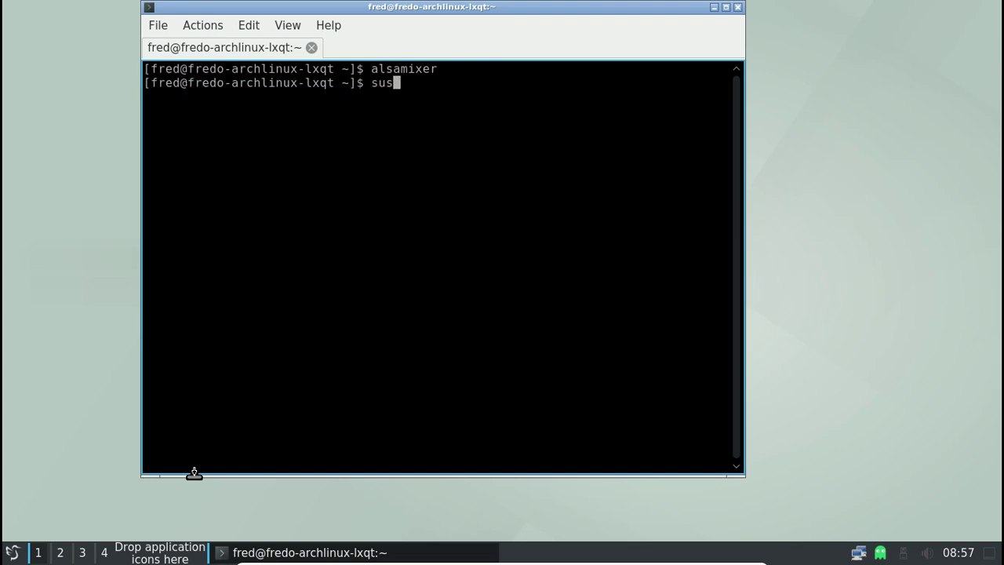
key("BackSpace")
type("do alsa")
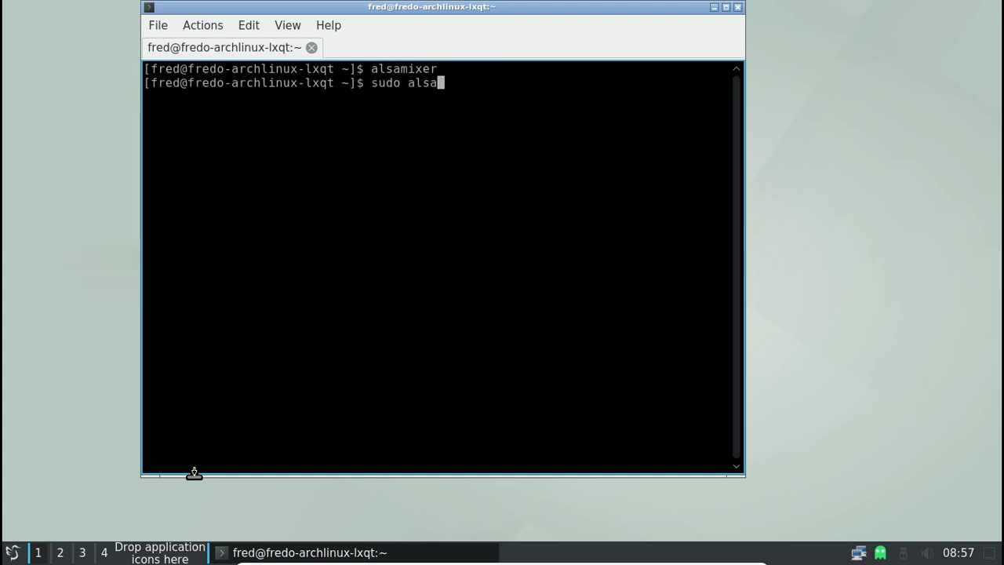
type("ctl store")
key("Return")
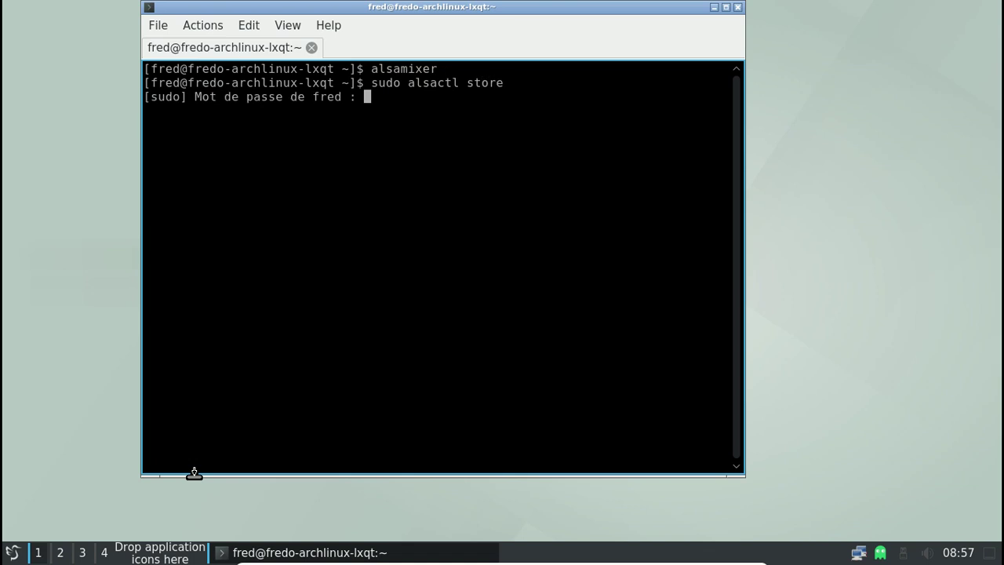
key("Return")
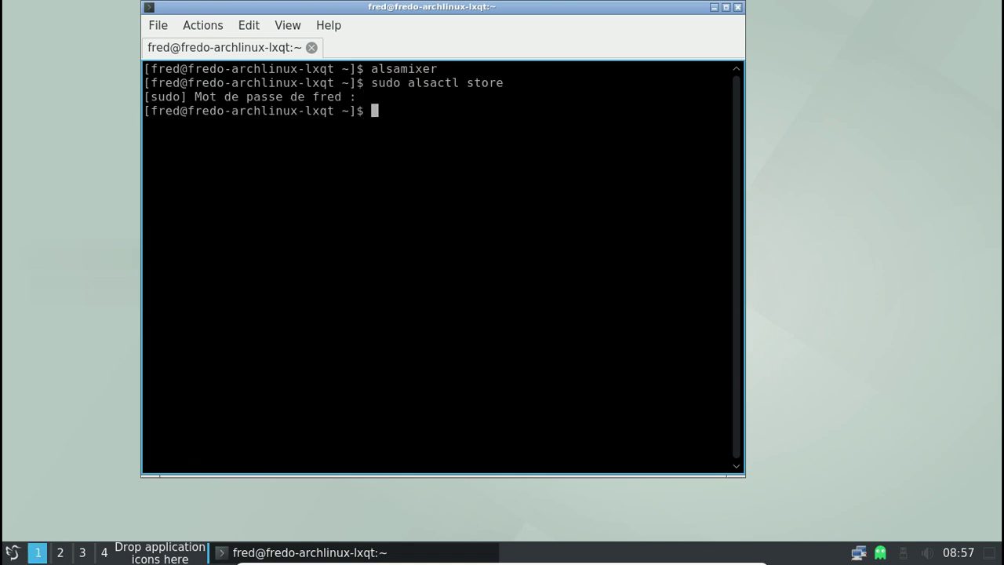
Relaunch Cantata from the application menu
left_click(12, 552)
mouse_move(81, 252)
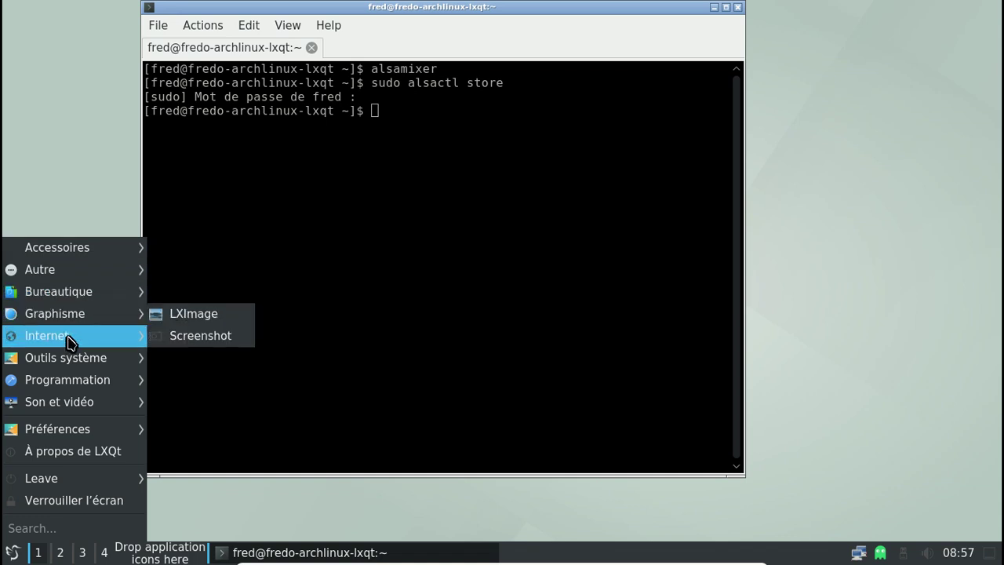
mouse_move(68, 362)
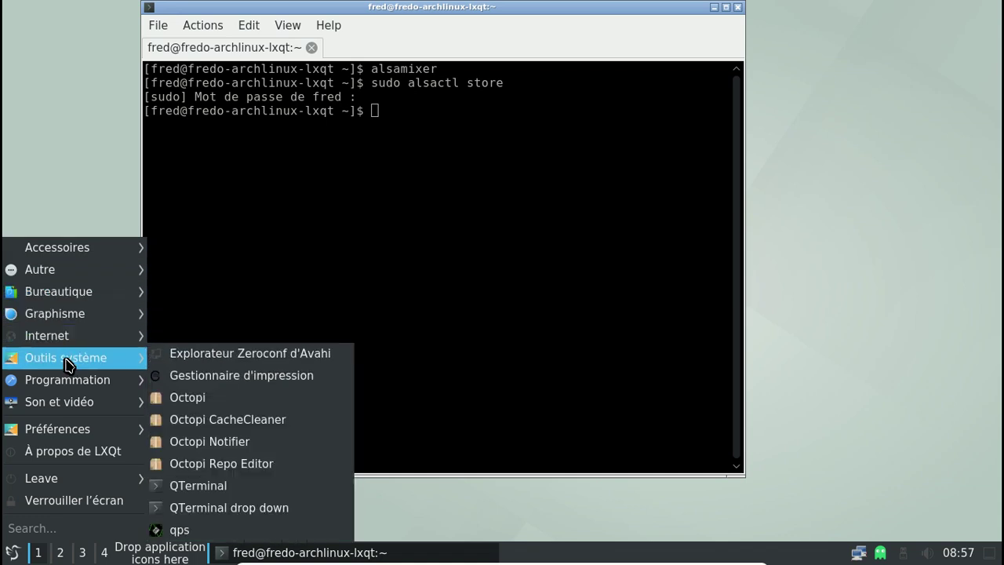
mouse_move(56, 402)
left_click(220, 406)
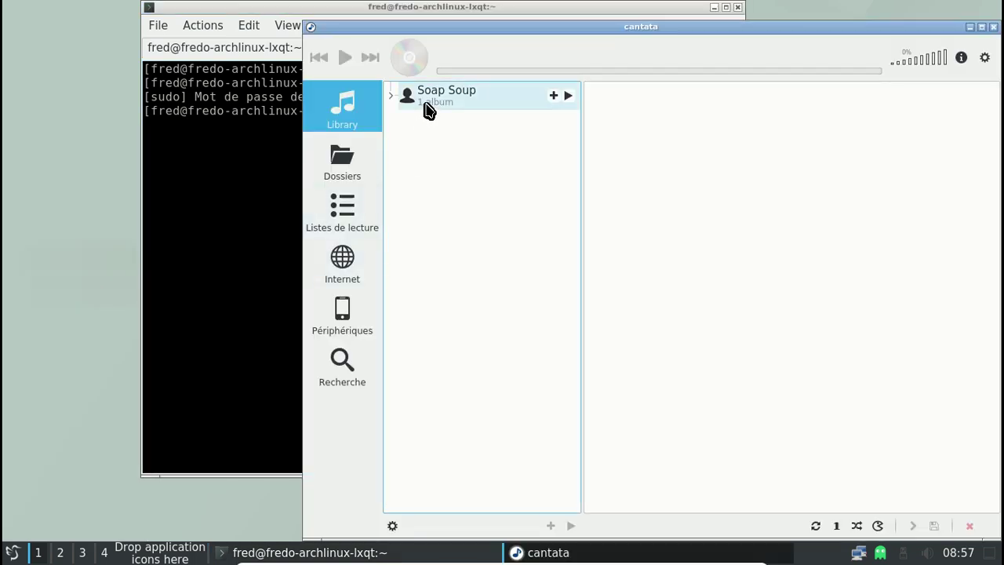
Expand Soap Soup and its album The Very Best Of (2008) to show the six tracks
left_click(427, 110)
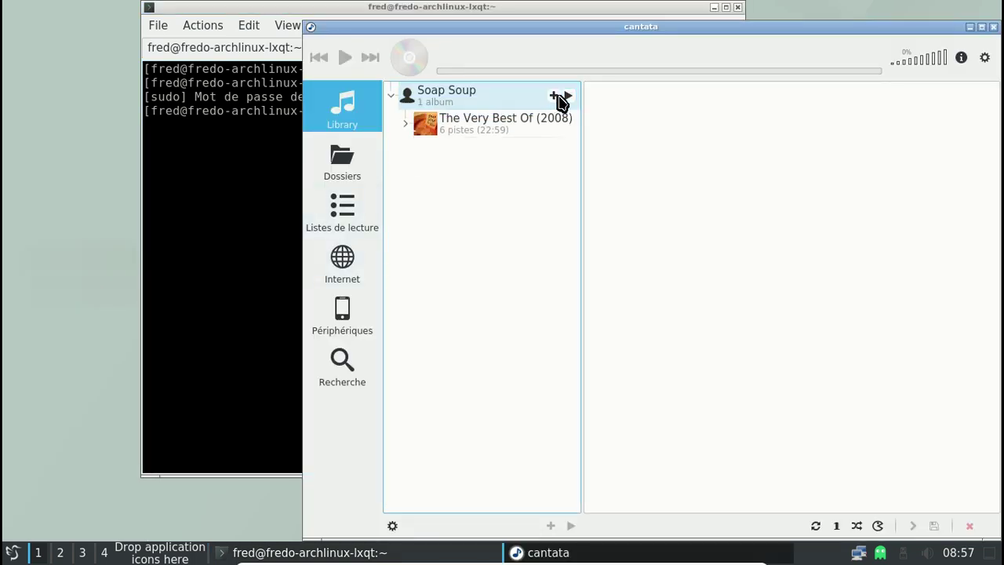
left_click(530, 124)
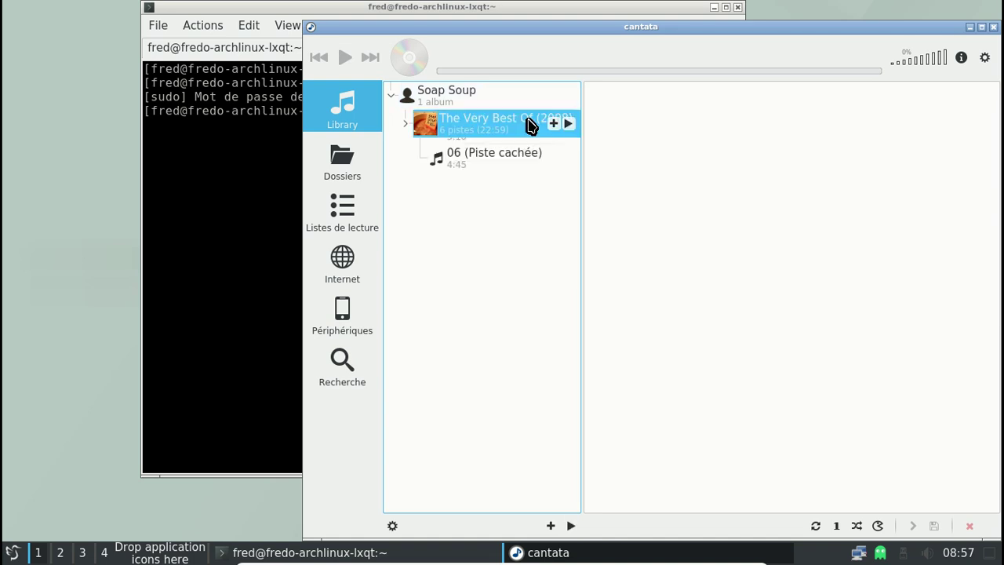
left_click(530, 123)
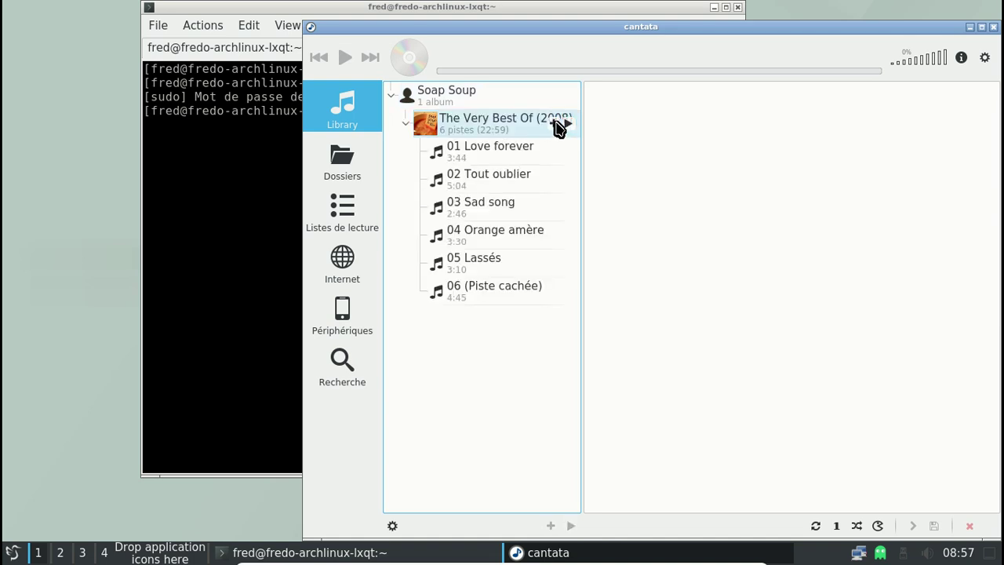
left_click_drag(528, 134, 493, 152)
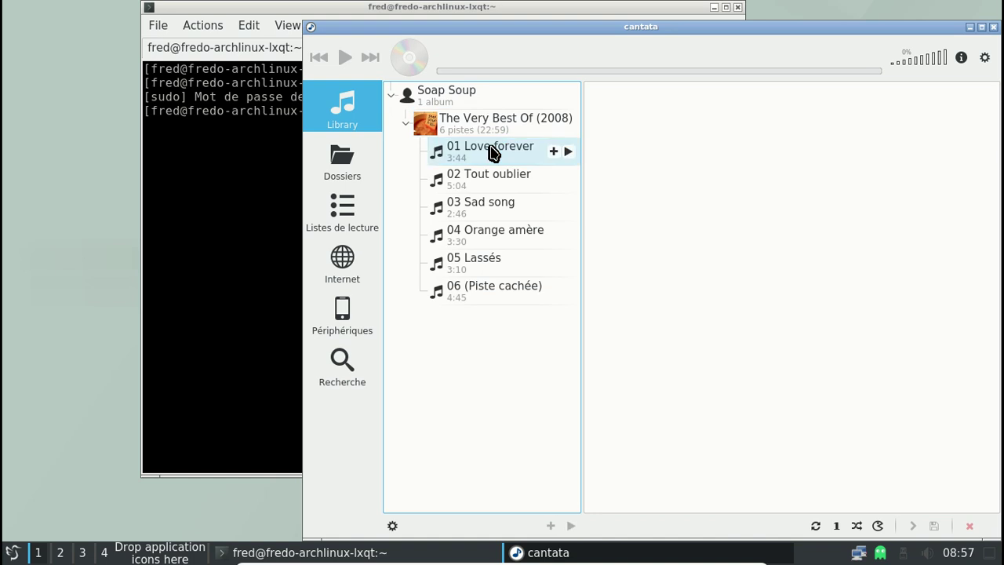